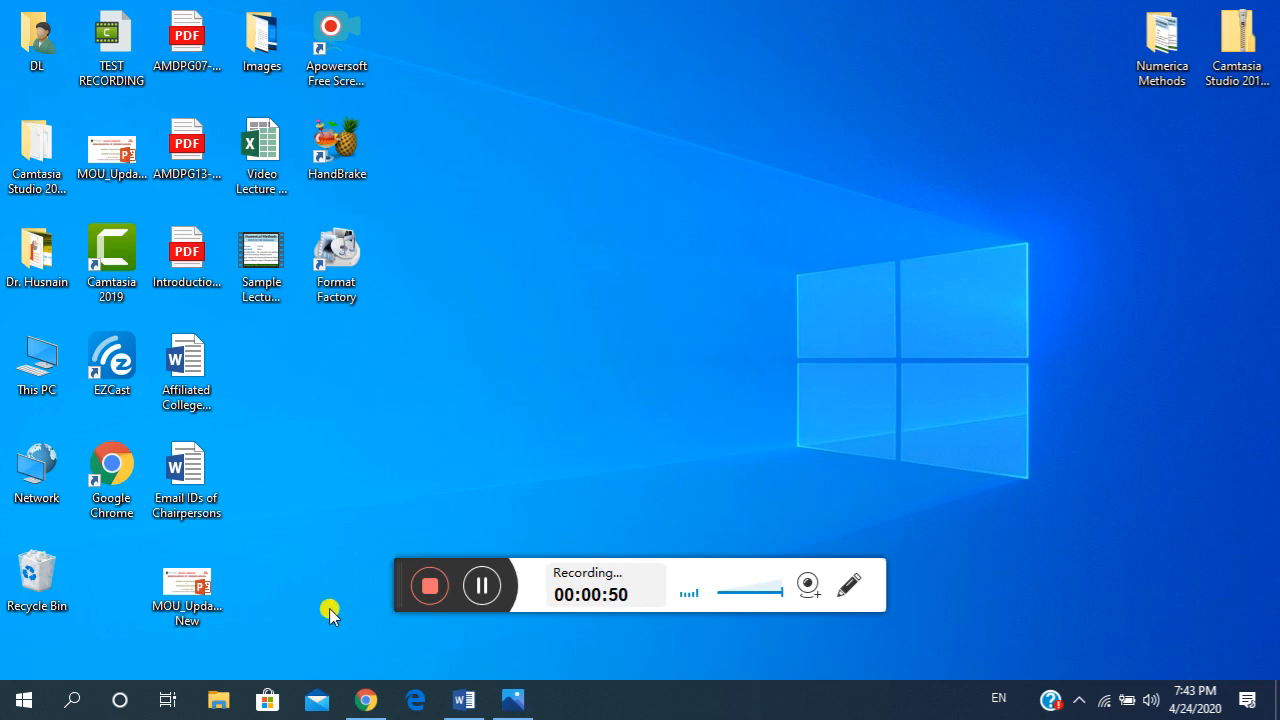
Switch to Google Chrome and load youtube.com in a new browser tab.
mouse_move(362, 702)
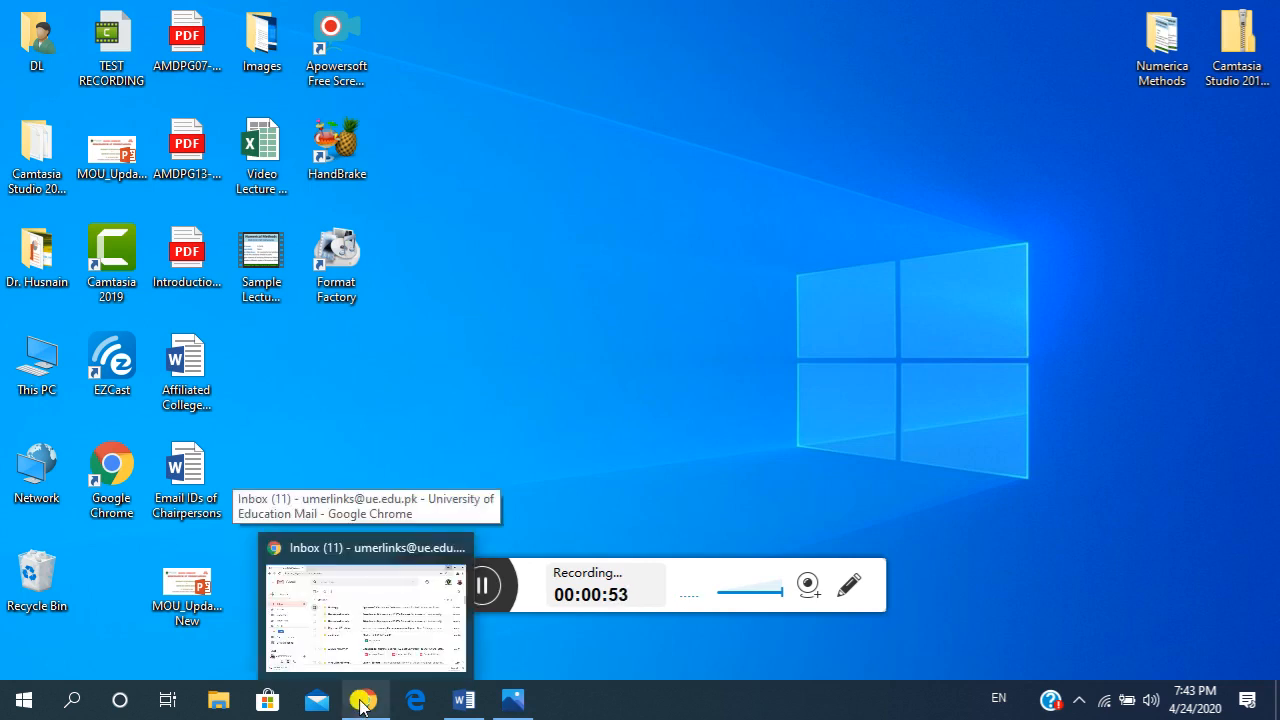
click(362, 703)
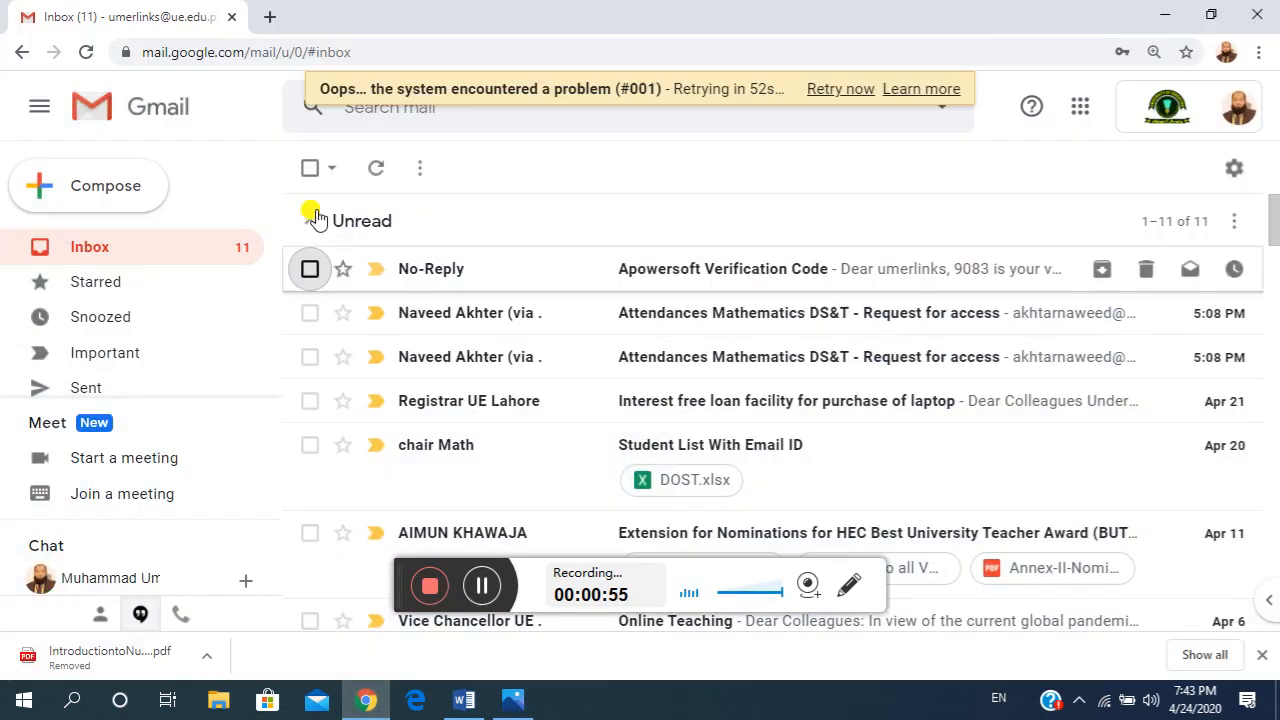
click(266, 20)
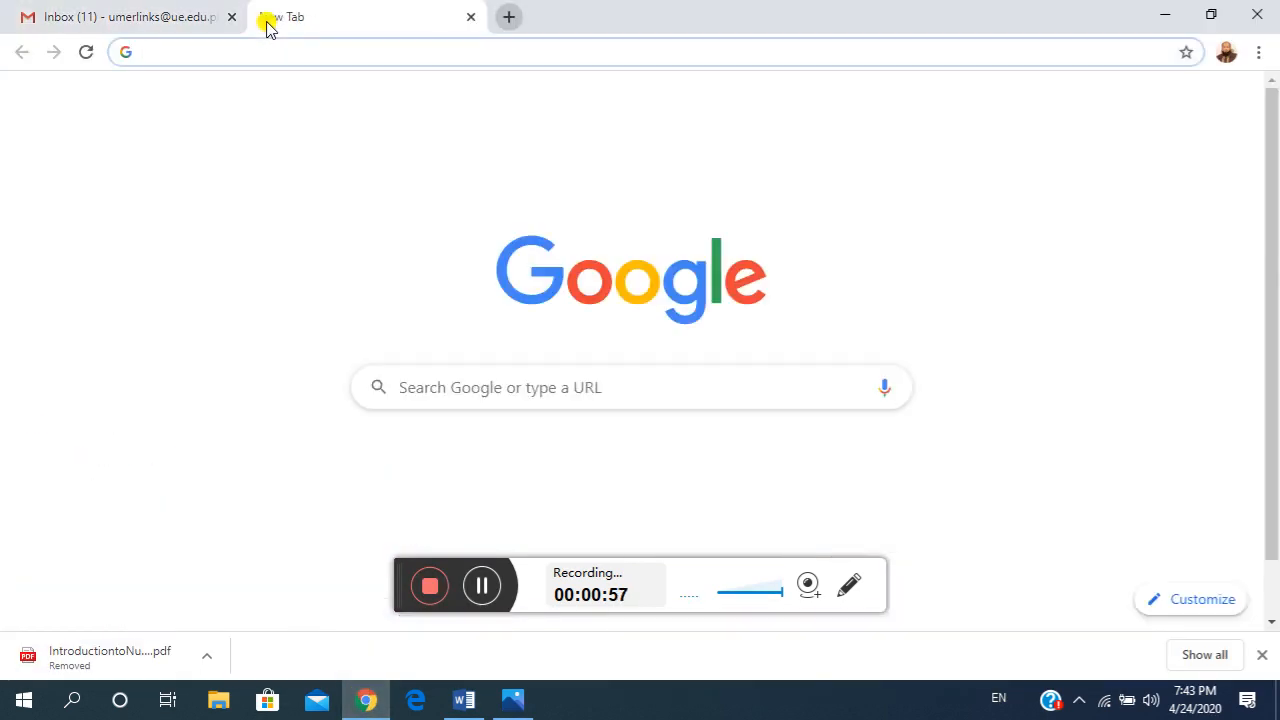
text(youtube.com)
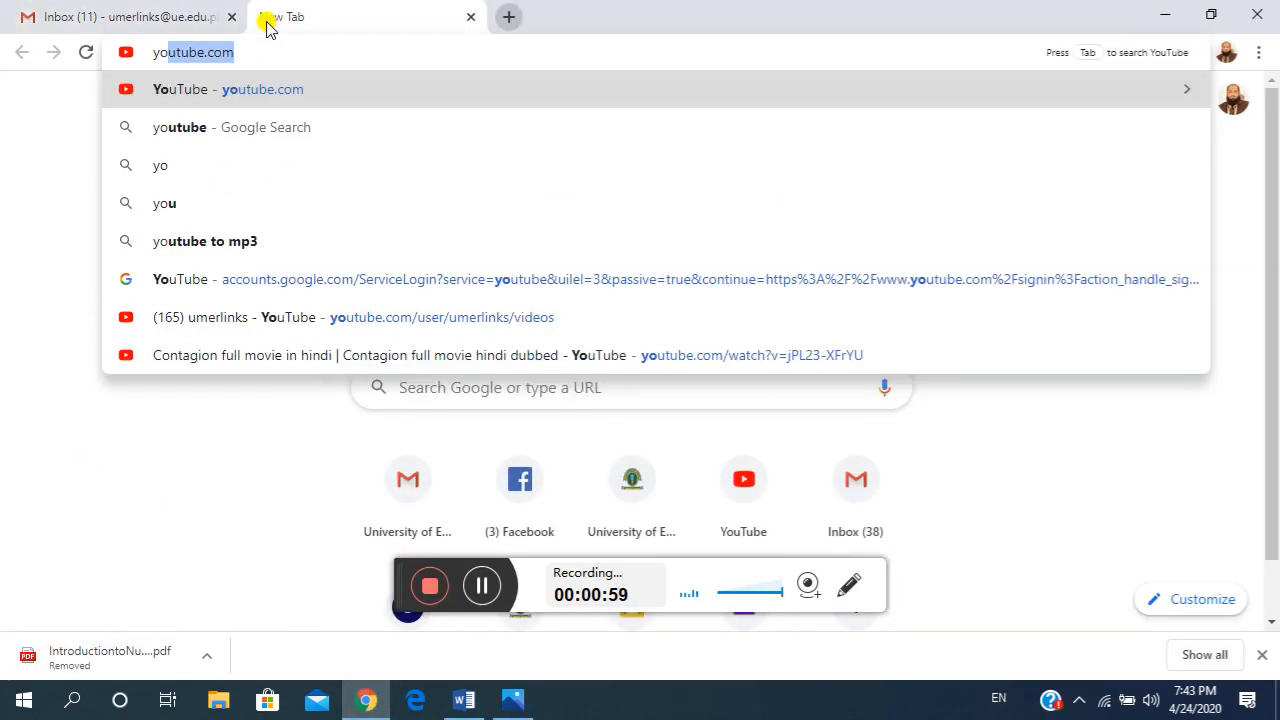
key(Return)
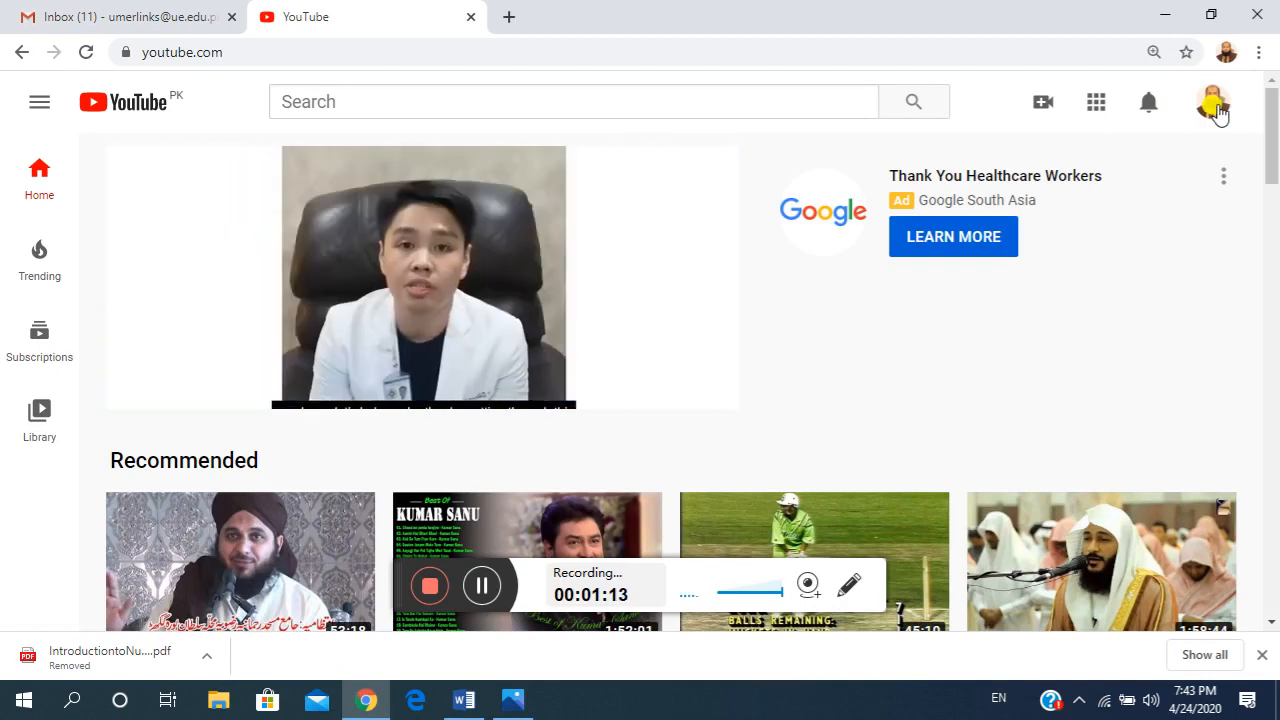
Sign out of the current YouTube account and sign in with the Gmail account, entering the account password.
click(1215, 110)
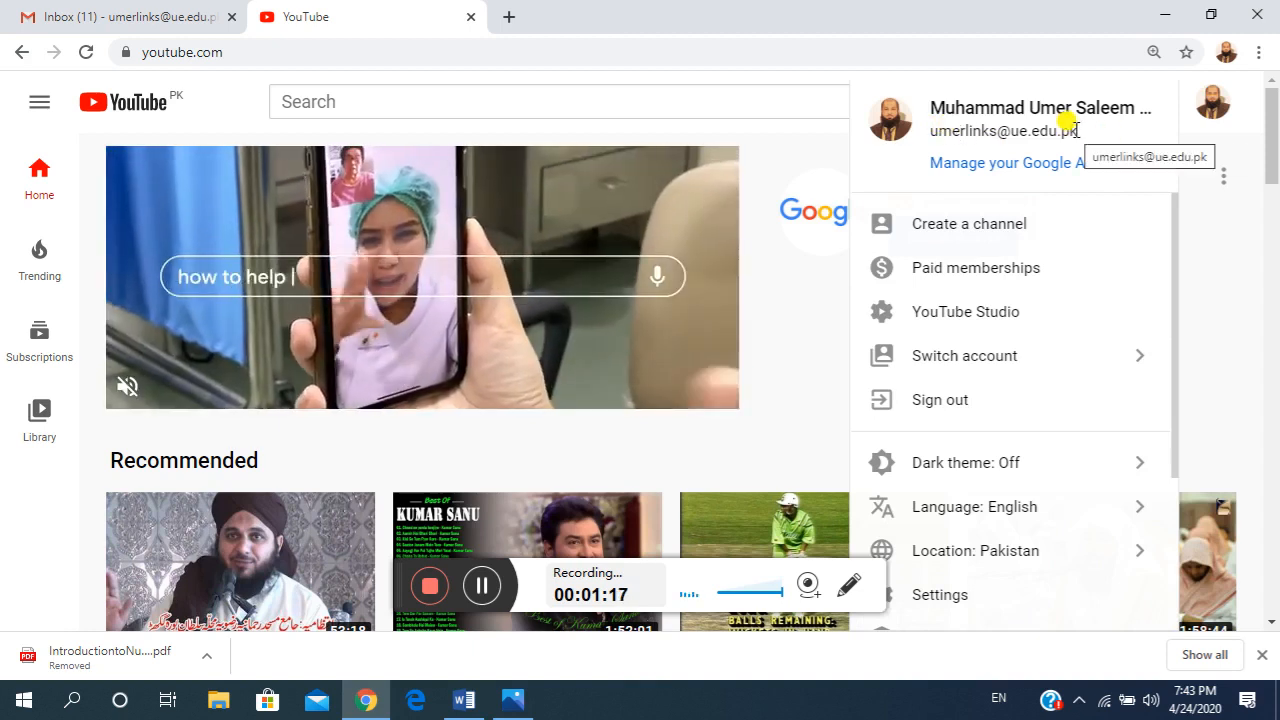
click(950, 404)
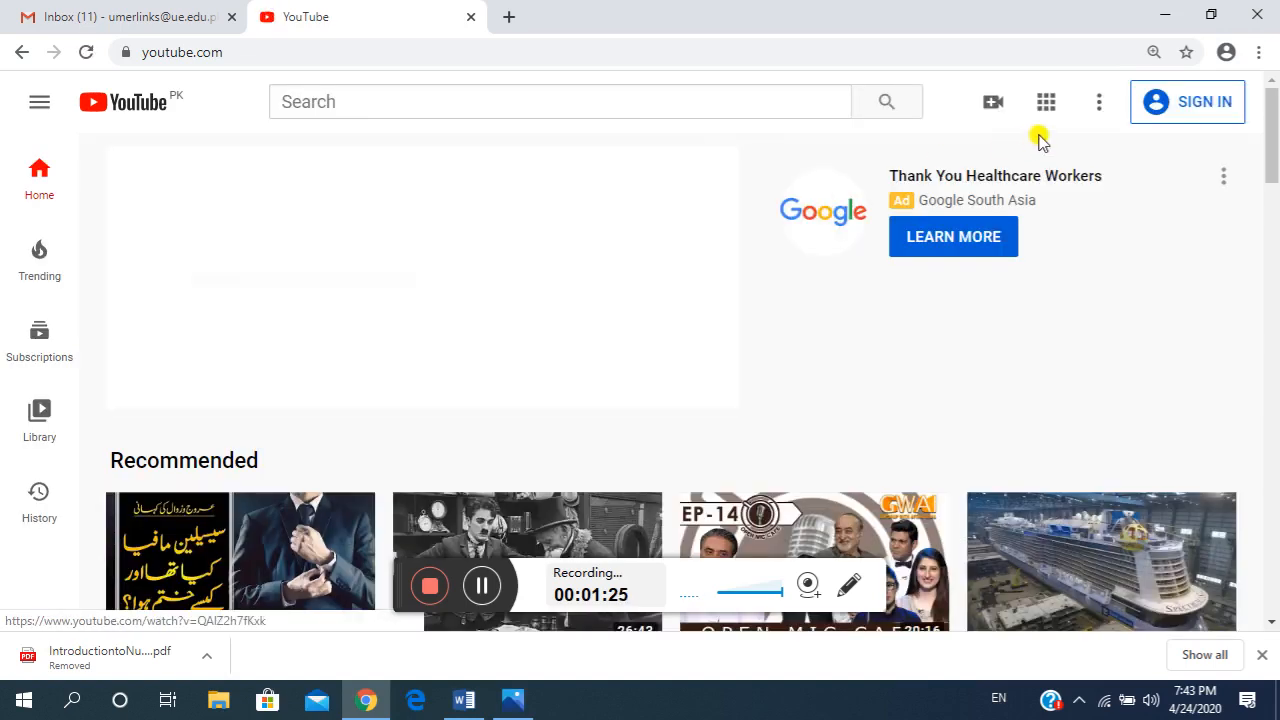
click(1189, 104)
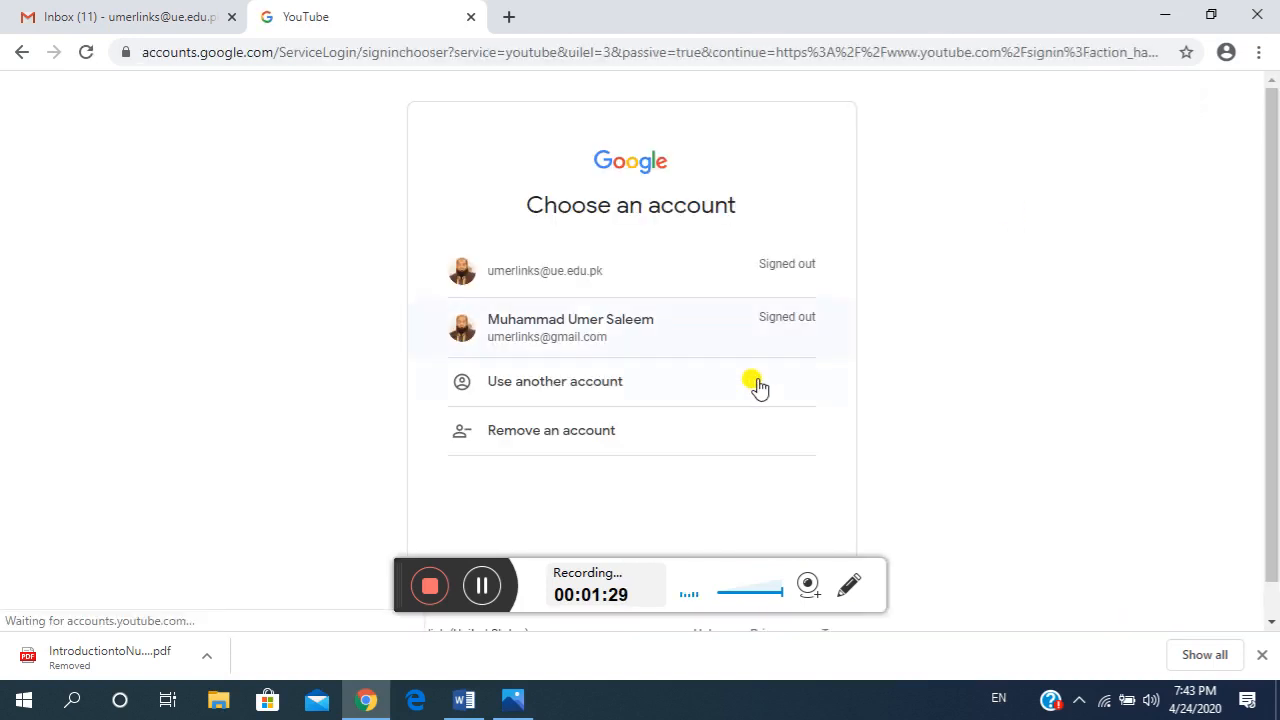
click(603, 333)
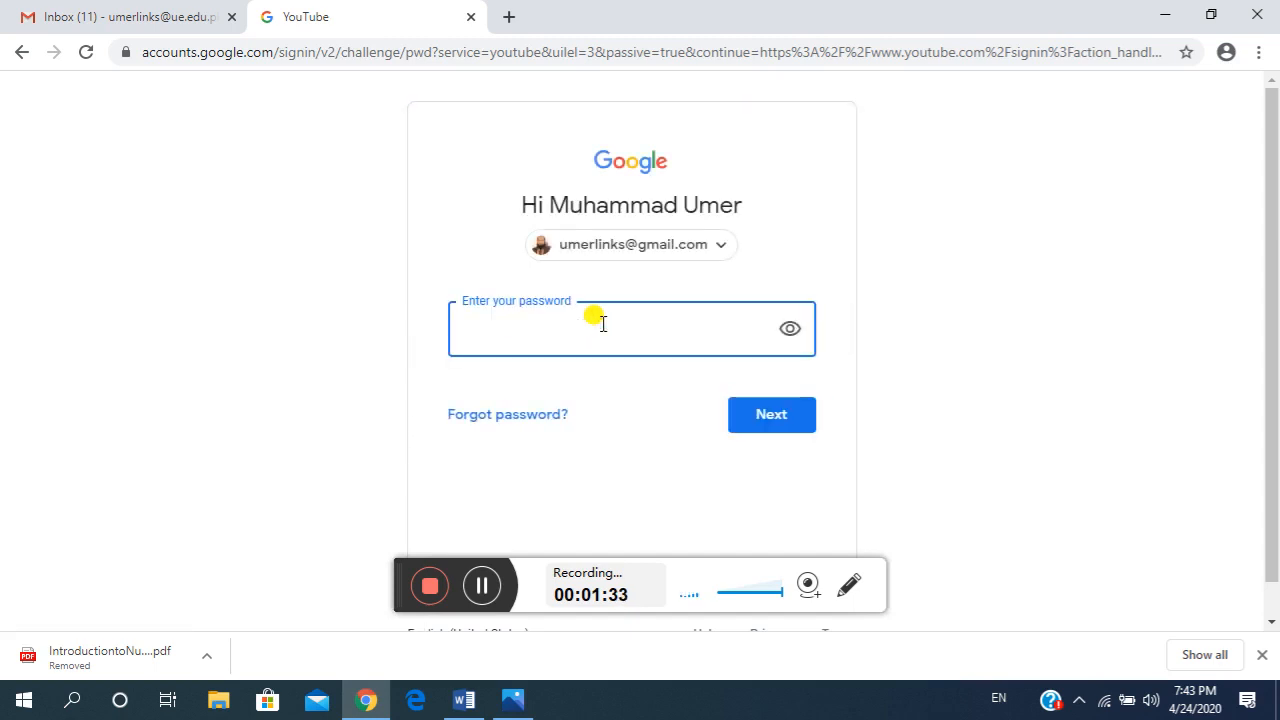
text(•••••••)
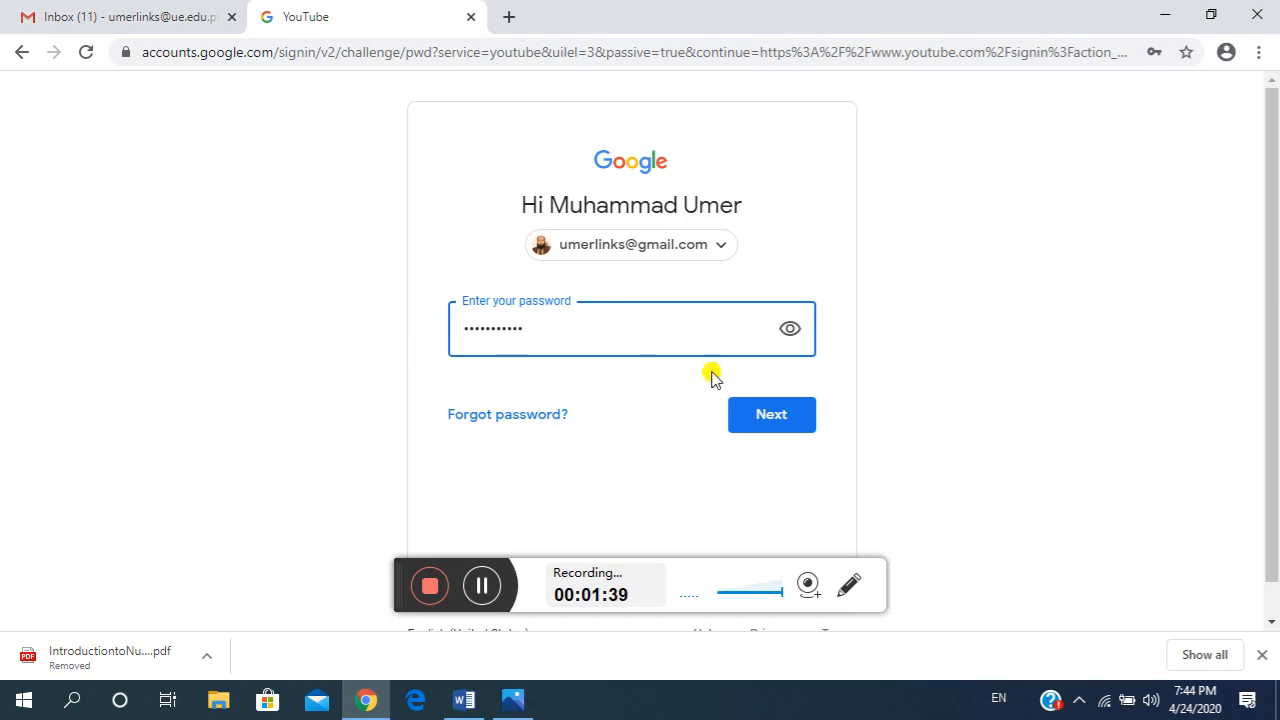
click(775, 414)
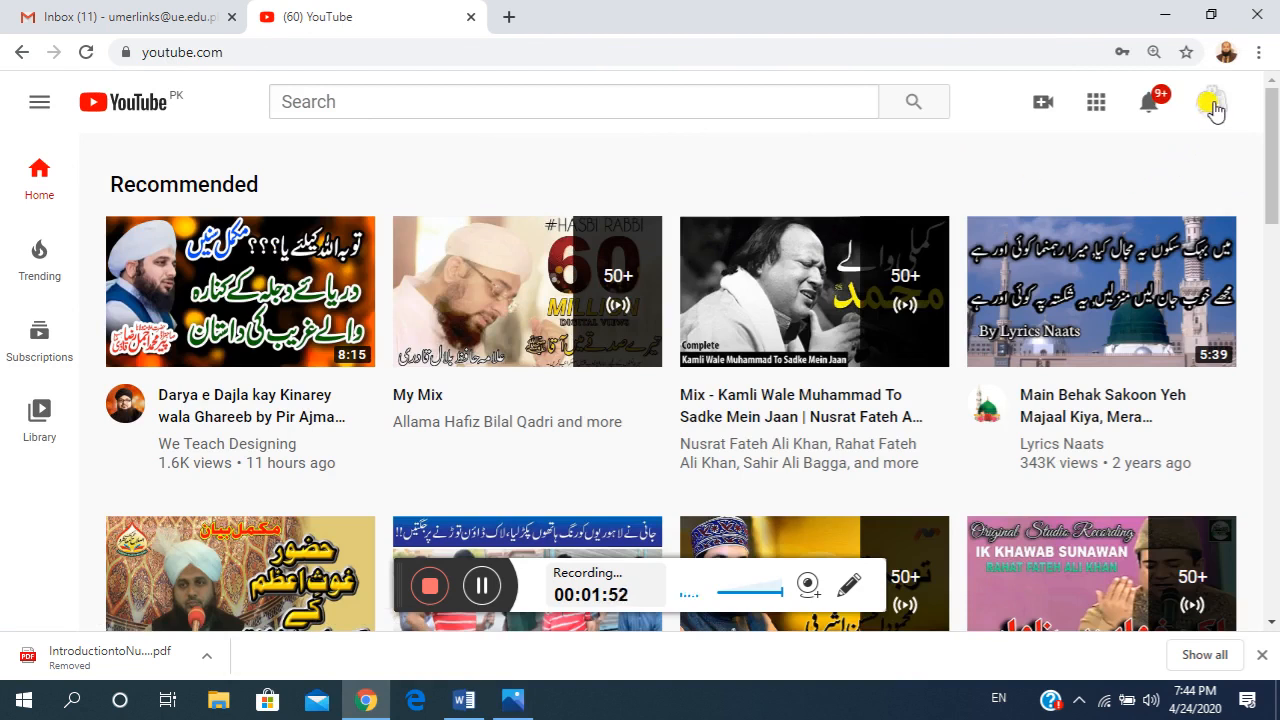
Start a video upload with the file Sample Lecture Audio-1 from the Numerica Methods folder on the Desktop.
click(1042, 108)
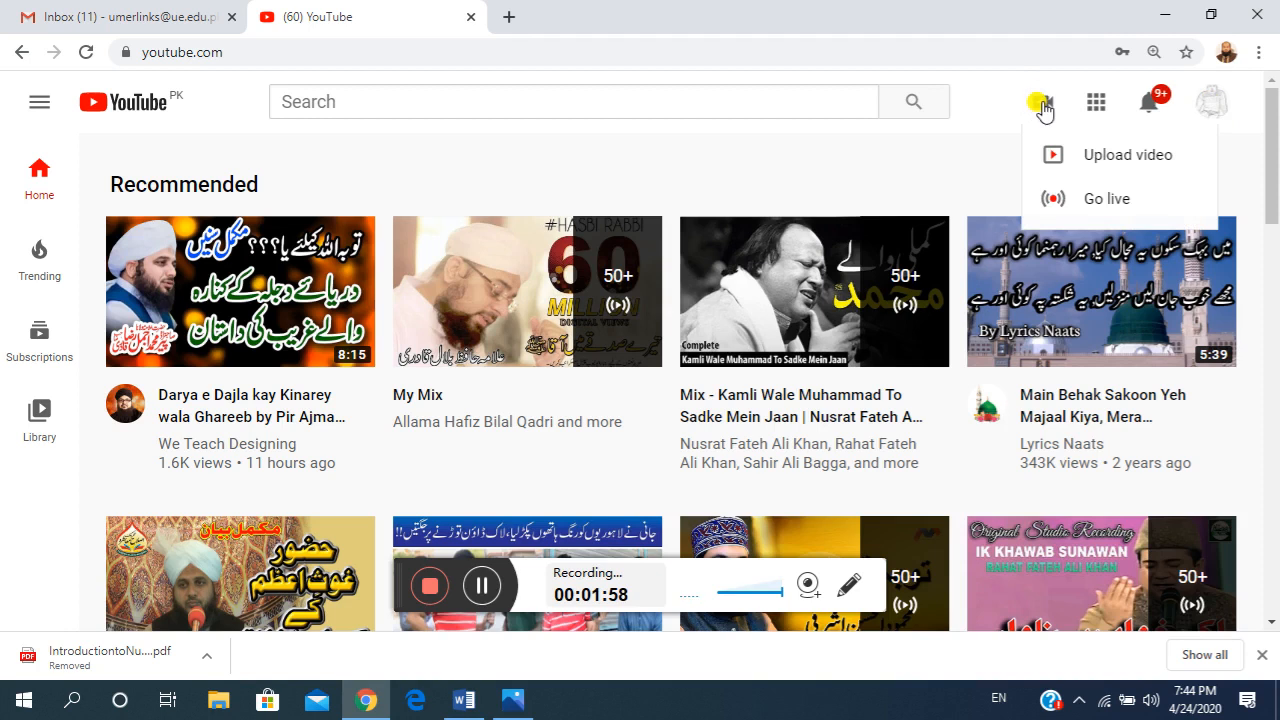
click(1115, 156)
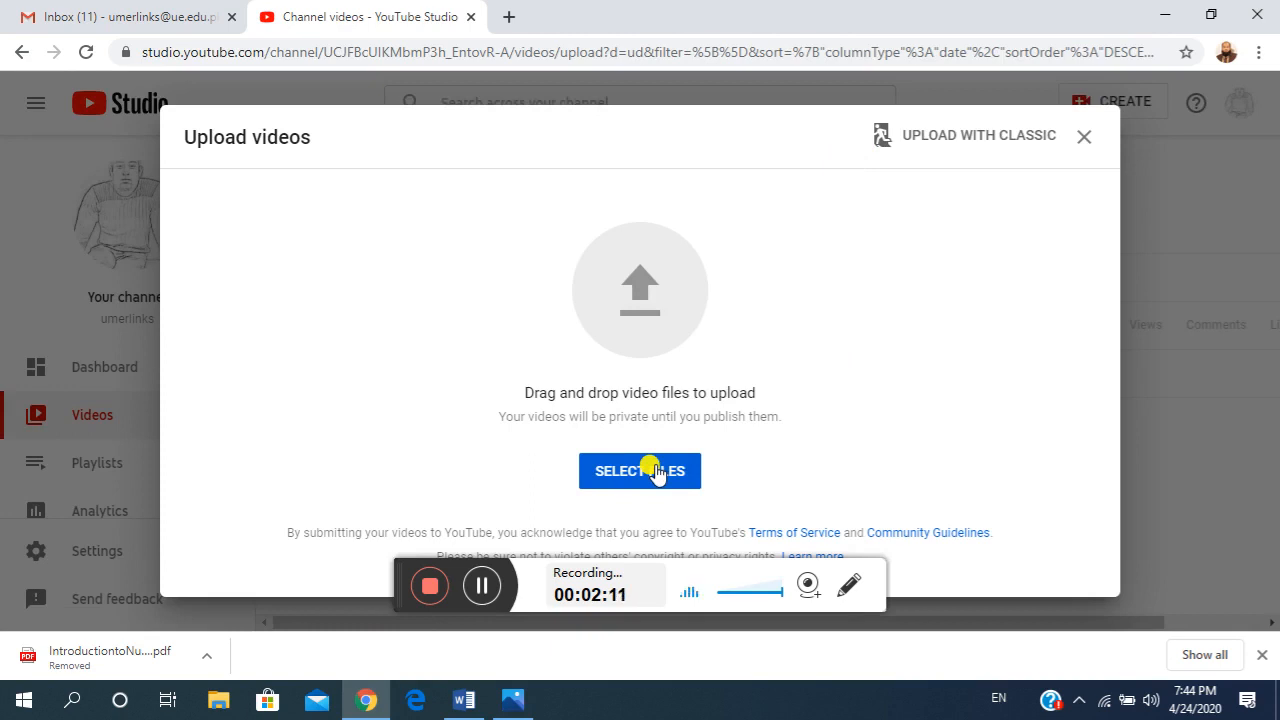
click(655, 473)
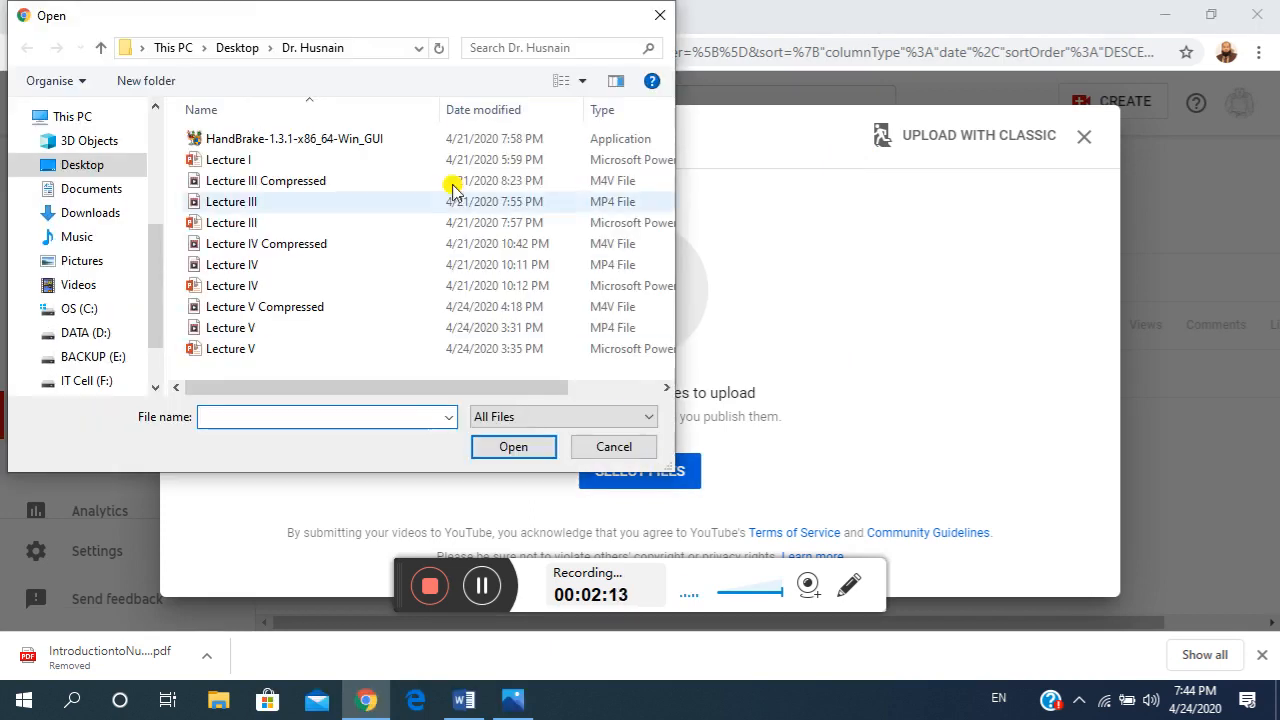
click(227, 52)
double_click(259, 199)
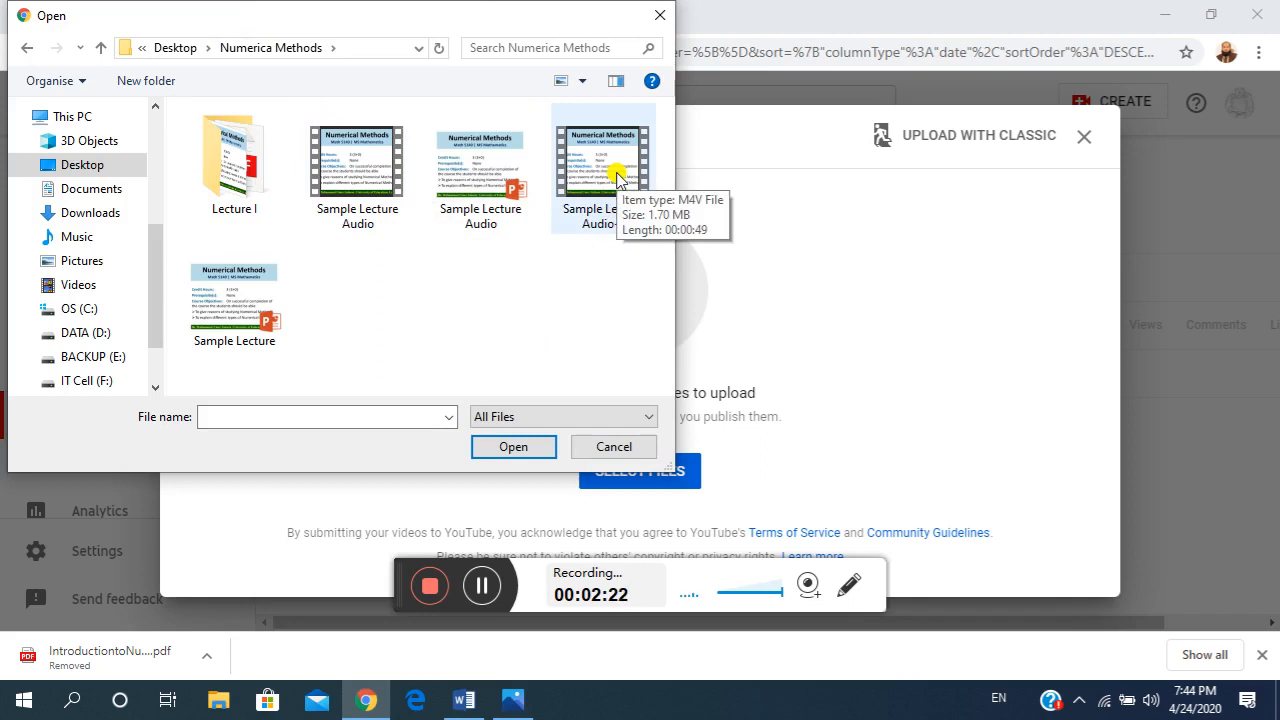
click(617, 177)
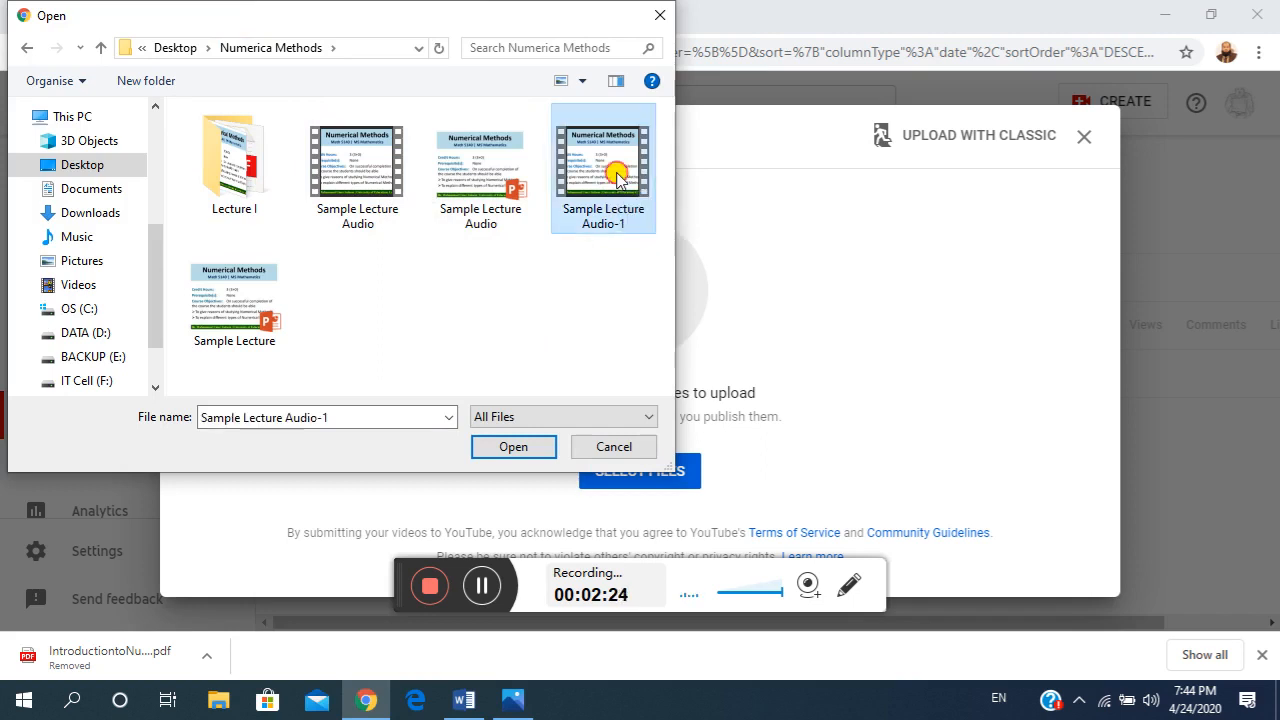
click(512, 447)
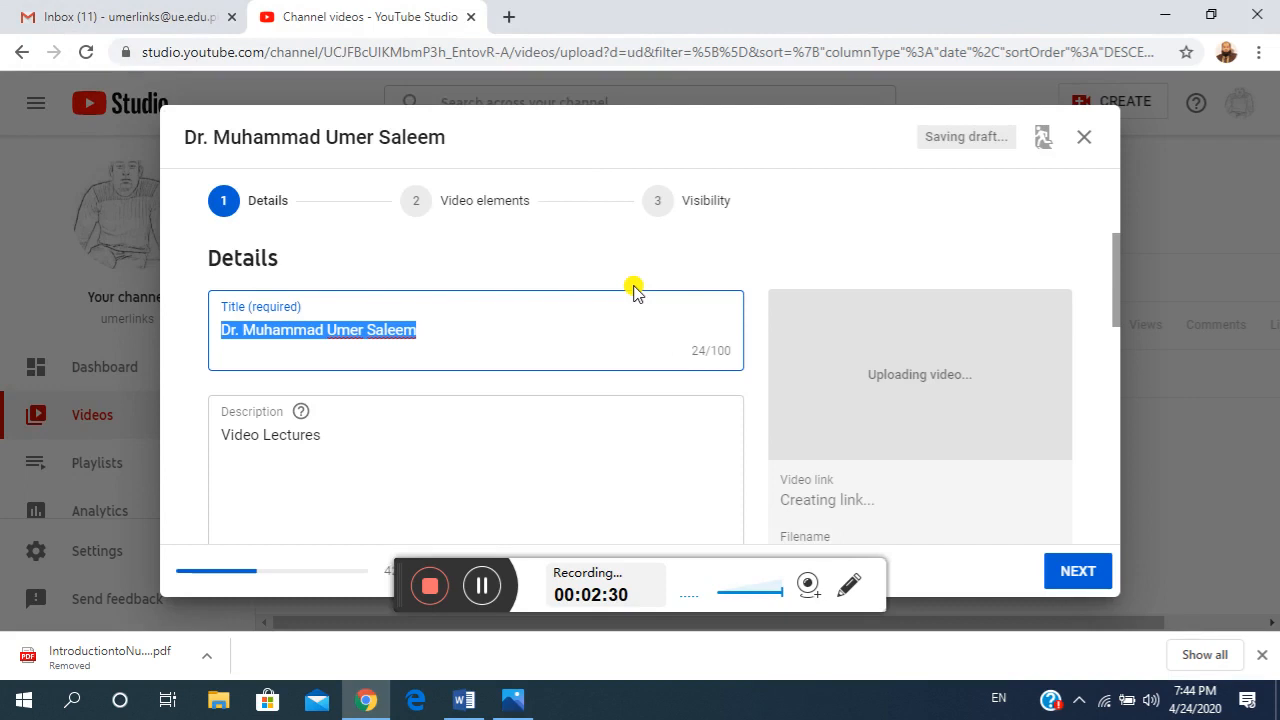
Set the video title to "Sample Video" and replace the description with "Sample video for learning".
text(S)
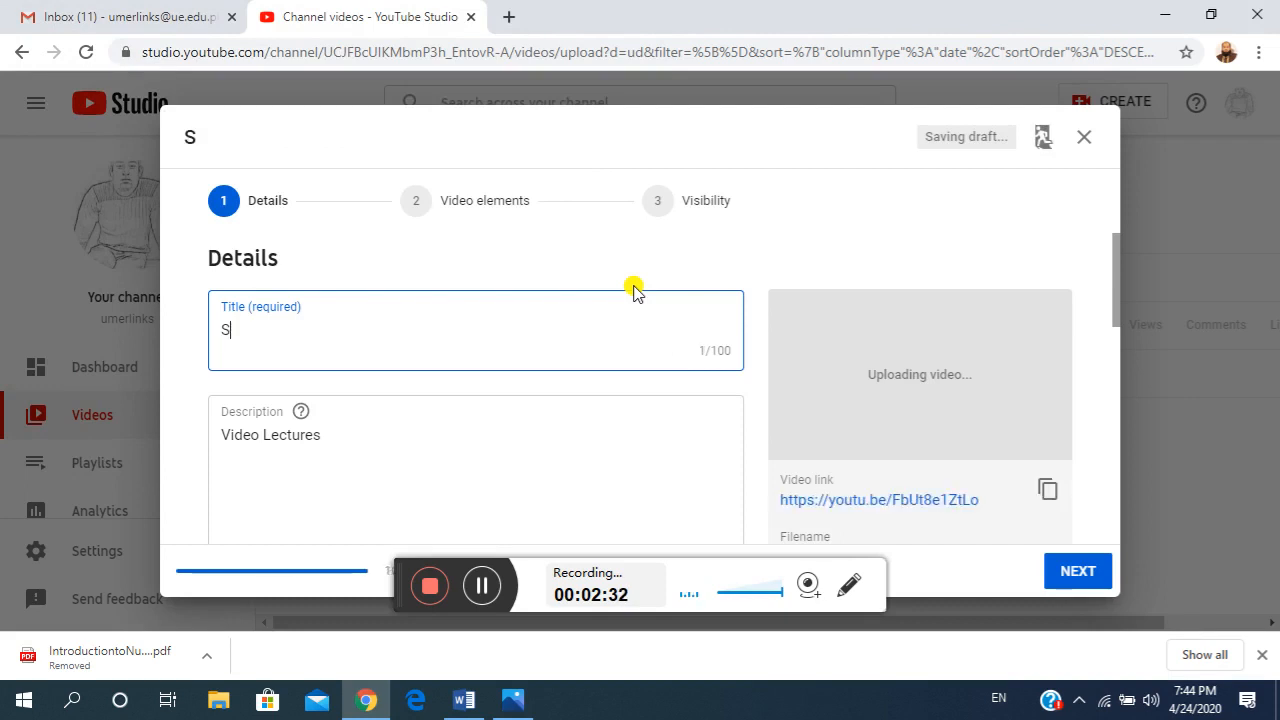
text(ample Video)
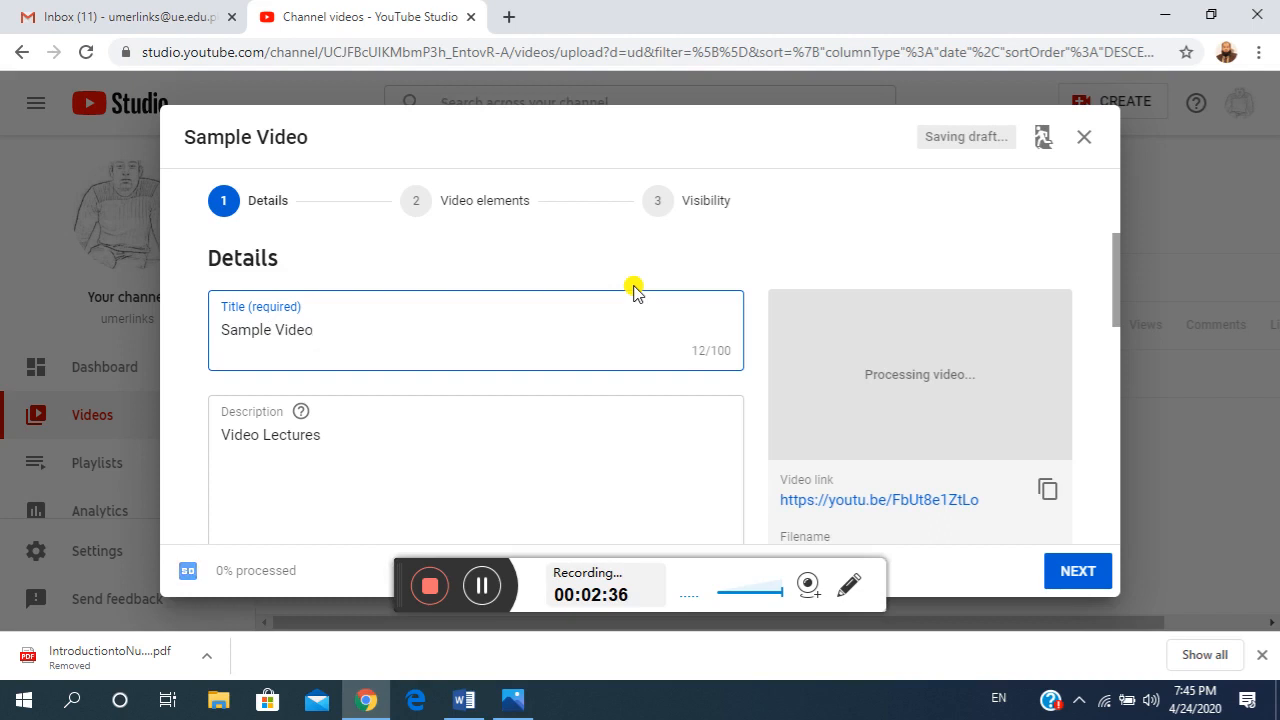
click(349, 440)
drag(349, 440, 200, 434)
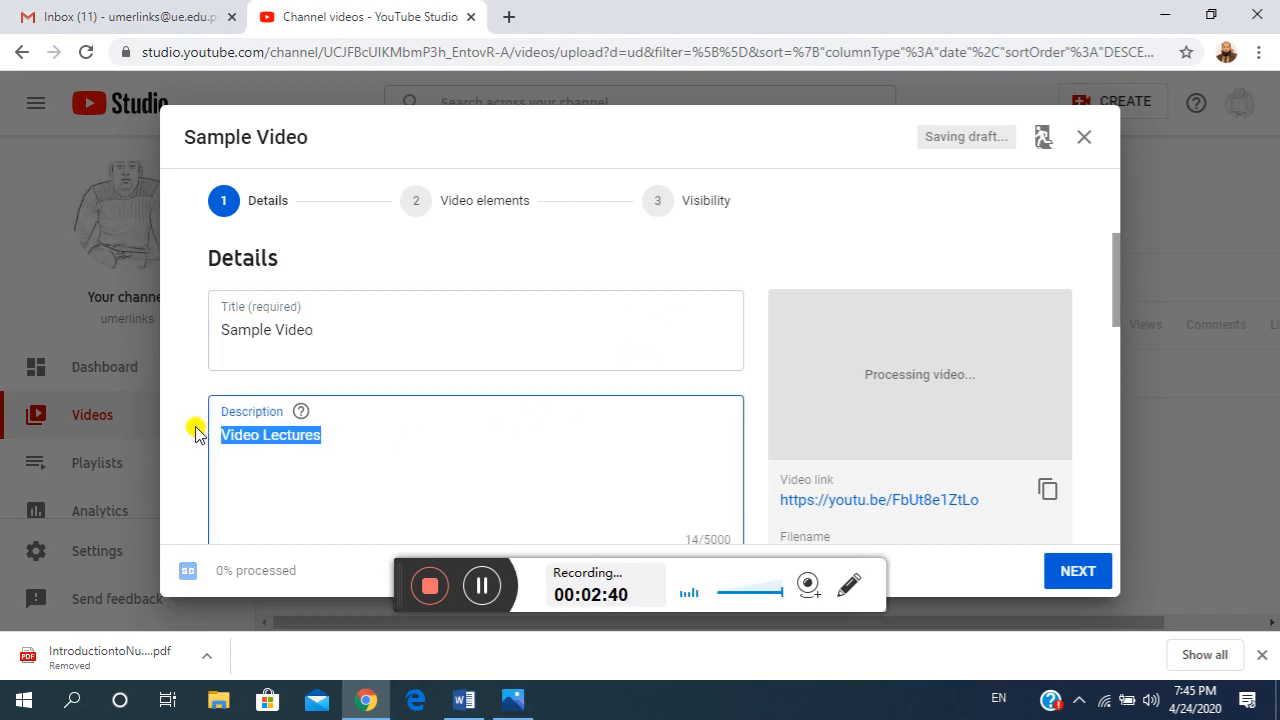
text(Sample v)
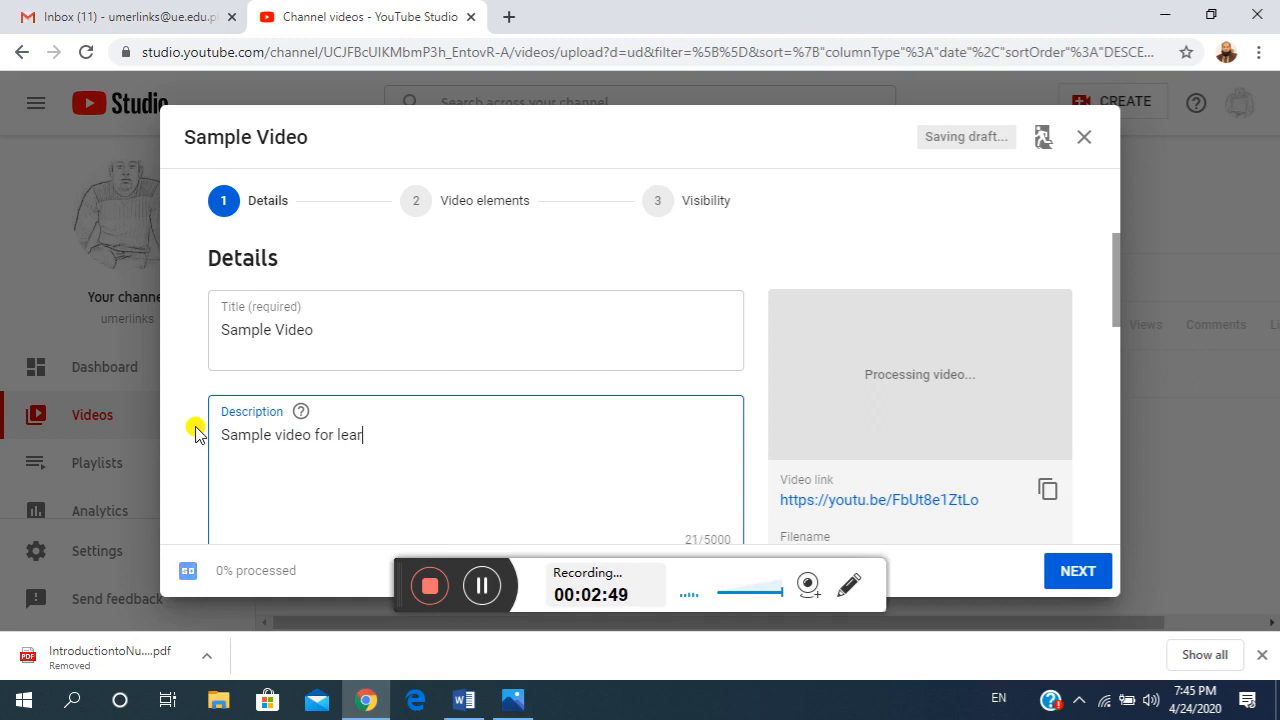
text(ng)
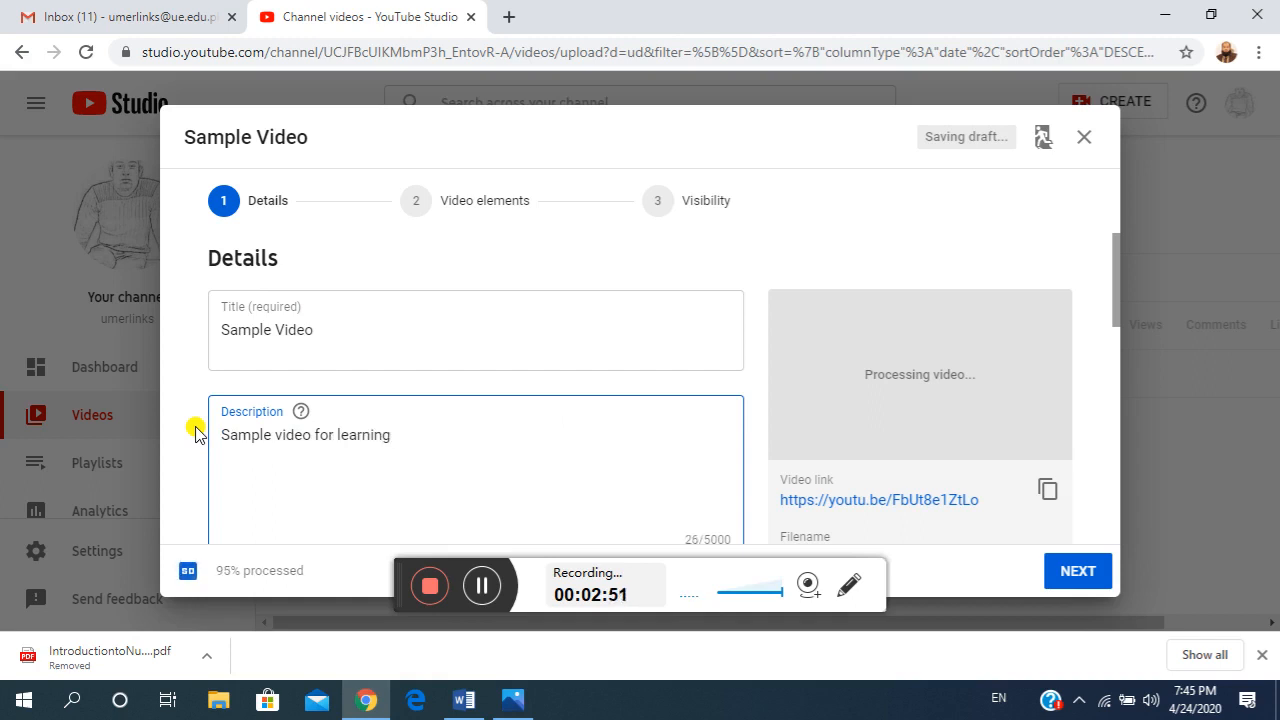
Upload image 1 from the Desktop's Images folder as the video's custom thumbnail.
scroll(510, 385, down, 1)
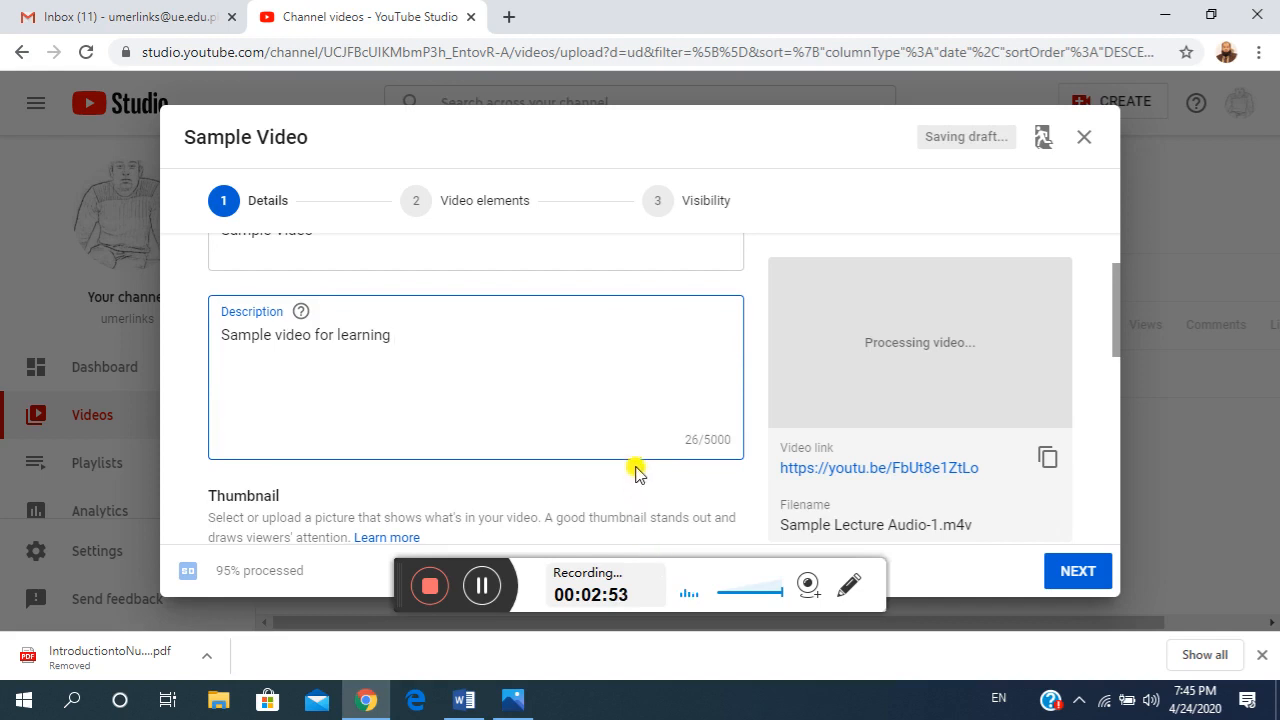
scroll(623, 449, down, 1)
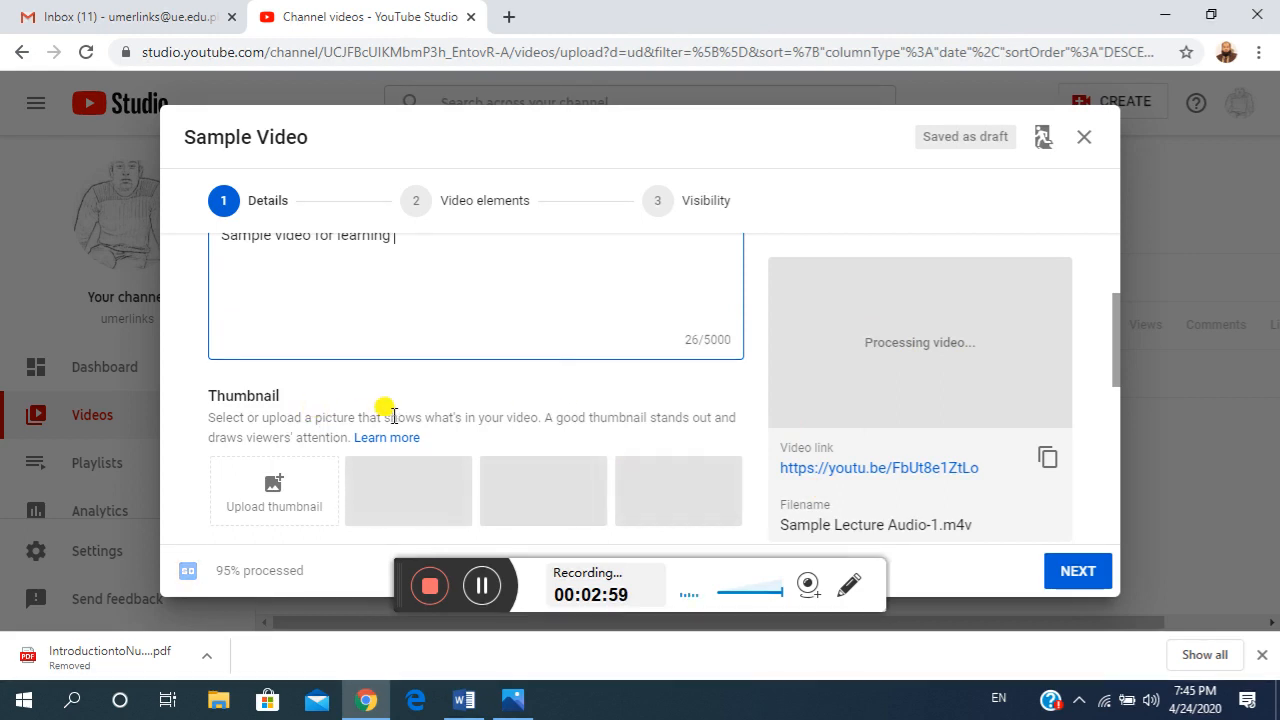
scroll(337, 372, up, 1)
scroll(360, 395, down, 2)
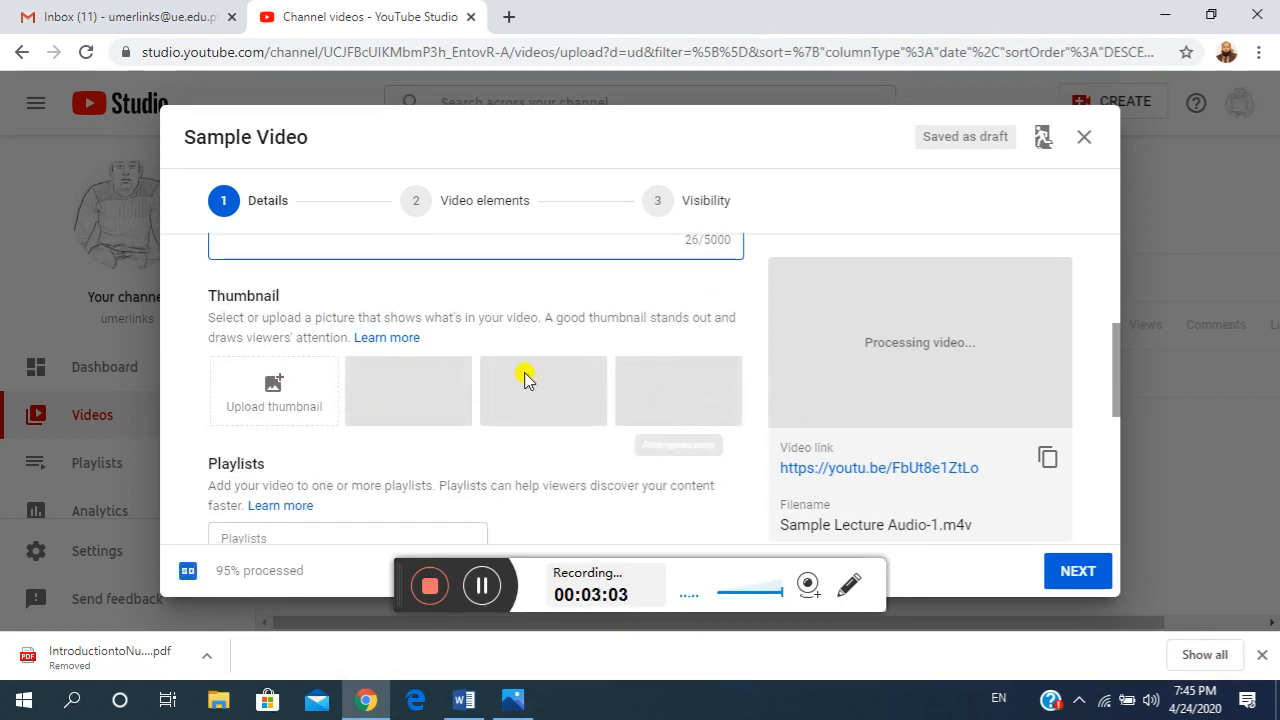
click(278, 400)
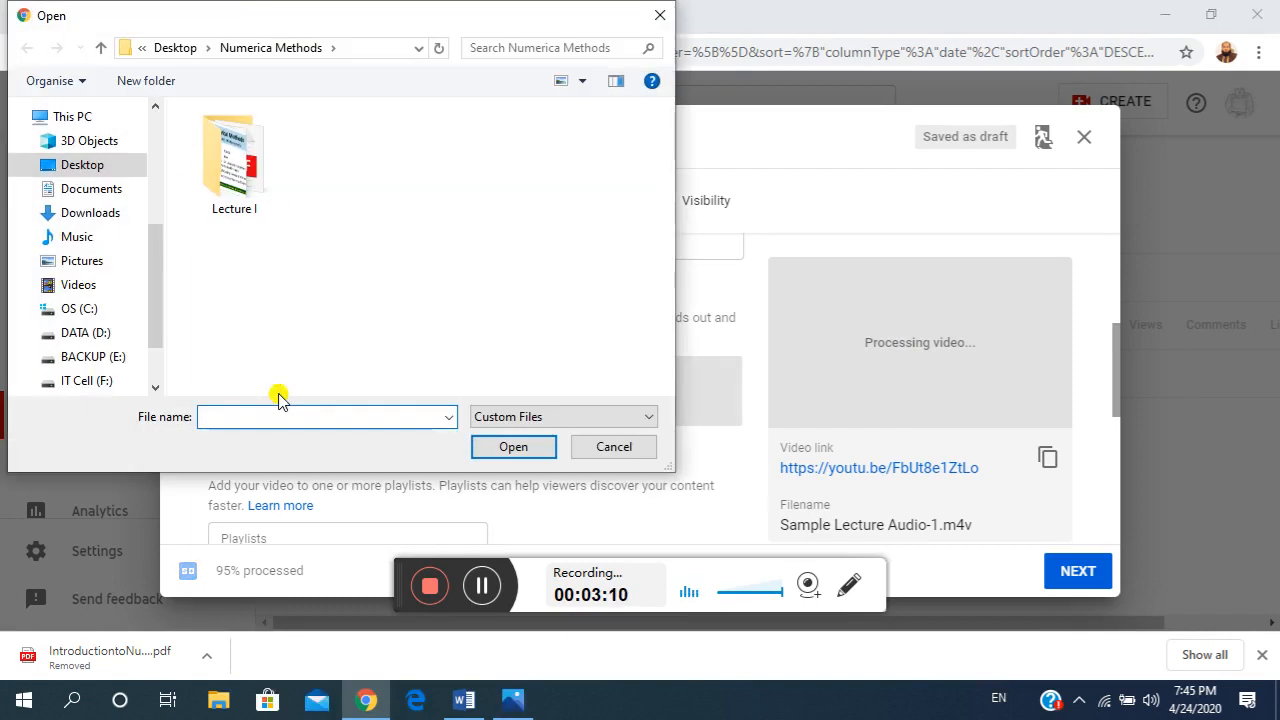
double_click(232, 197)
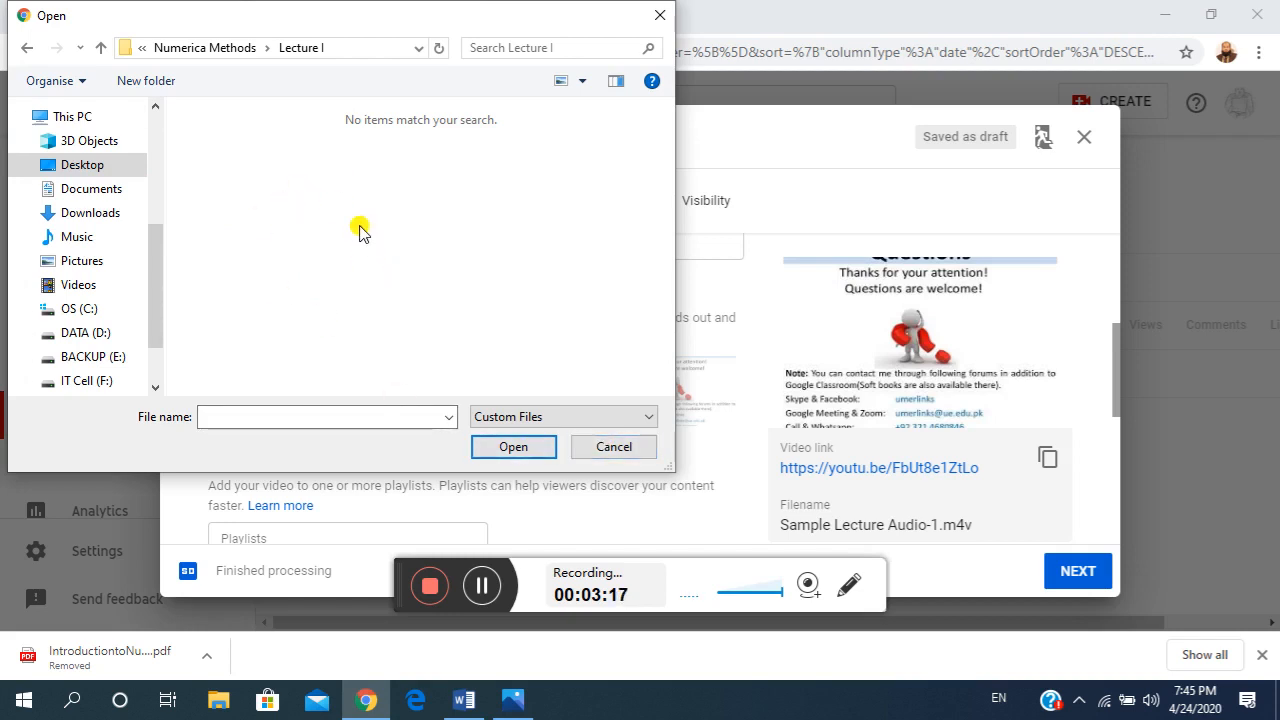
click(84, 164)
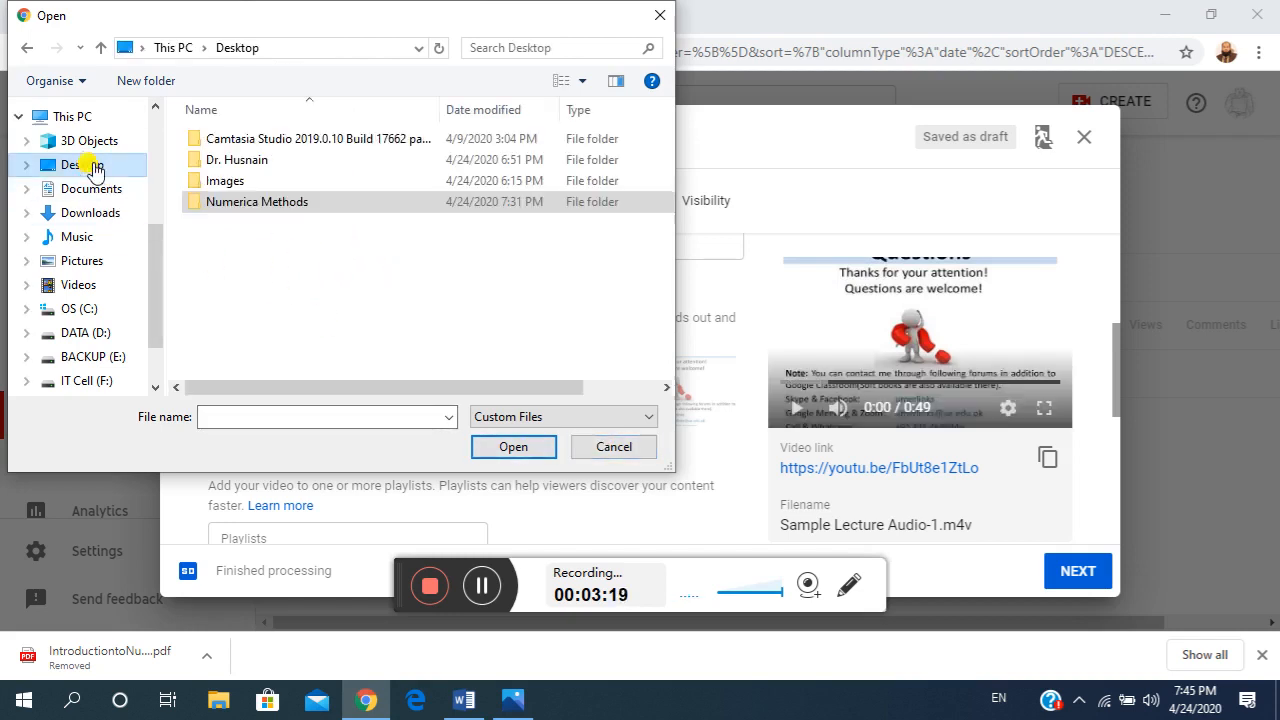
double_click(240, 180)
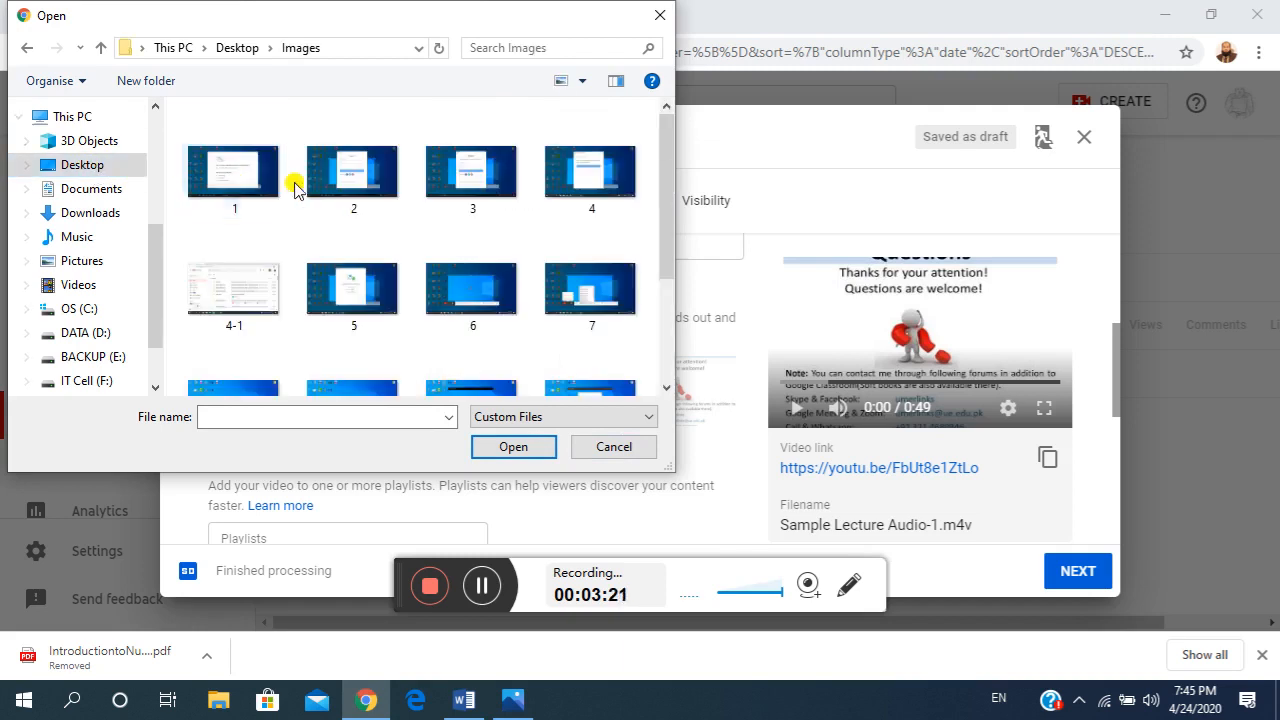
click(238, 174)
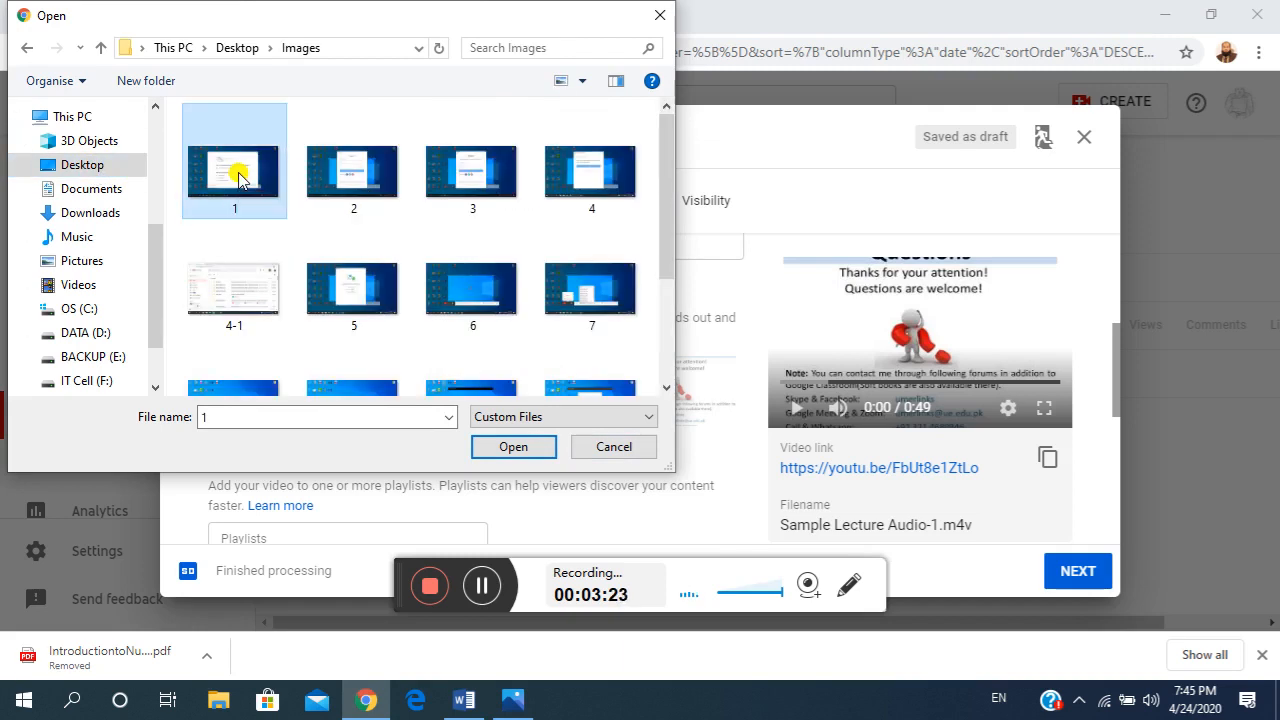
click(512, 447)
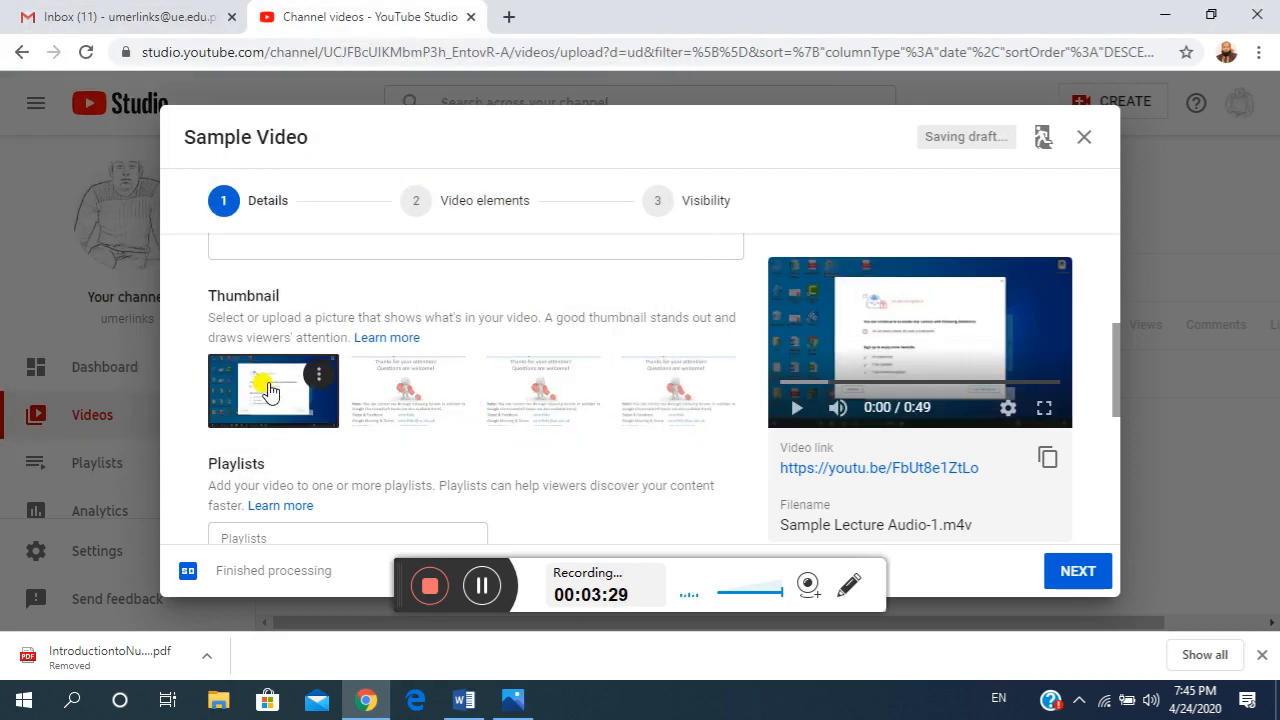
Try the automatically generated thumbnails and choose the first one, next to the uploaded image.
click(545, 396)
click(648, 398)
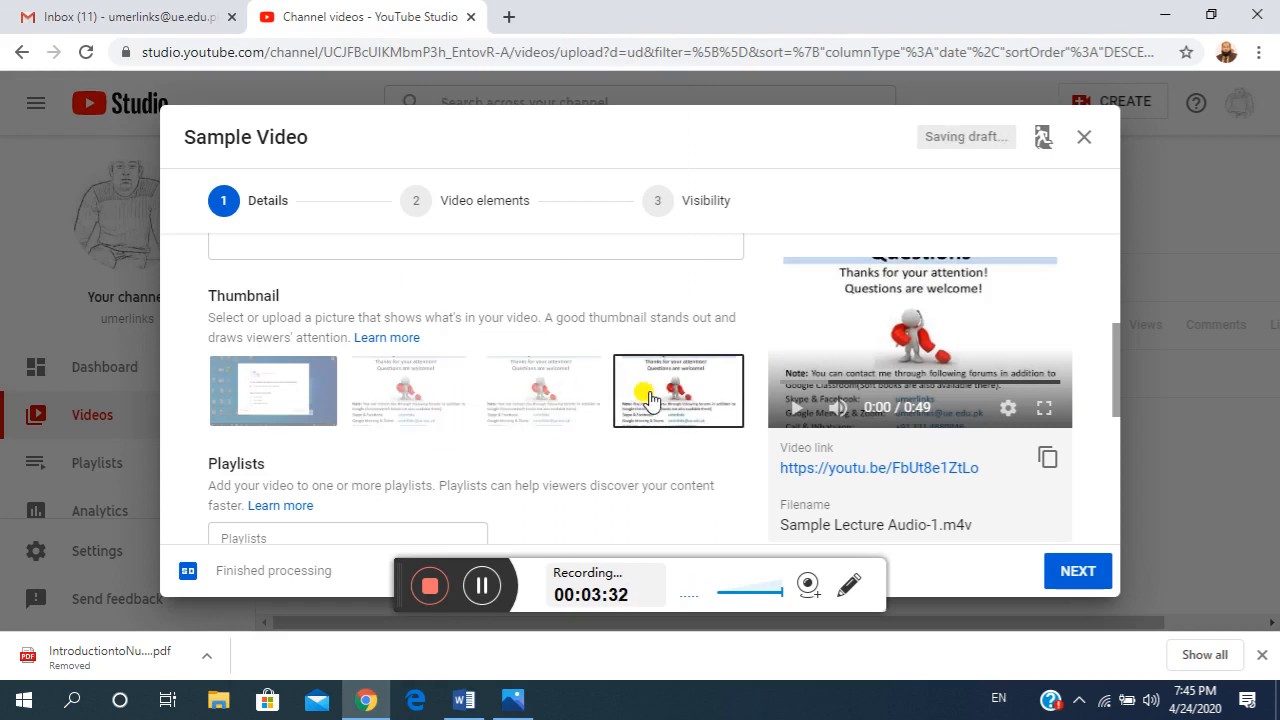
click(441, 393)
Look through the playlists available for the video and close the list without choosing one.
scroll(448, 388, down, 1)
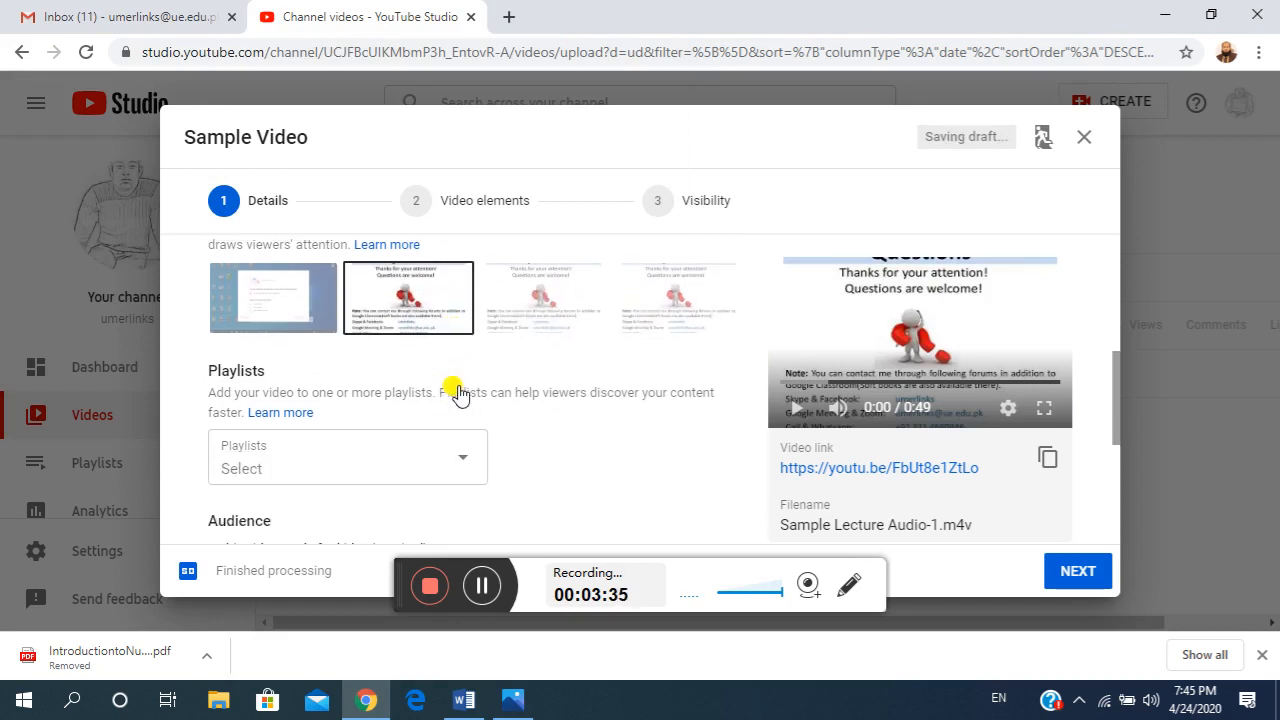
scroll(380, 448, down, 1)
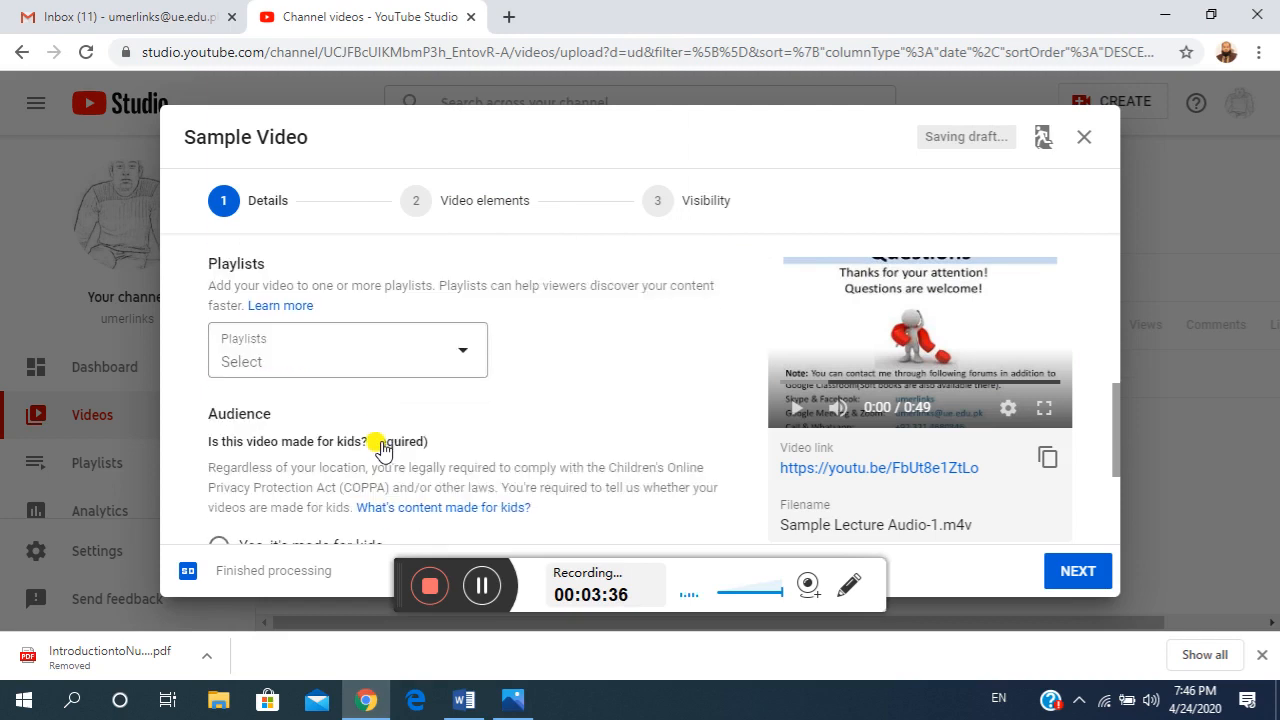
click(462, 360)
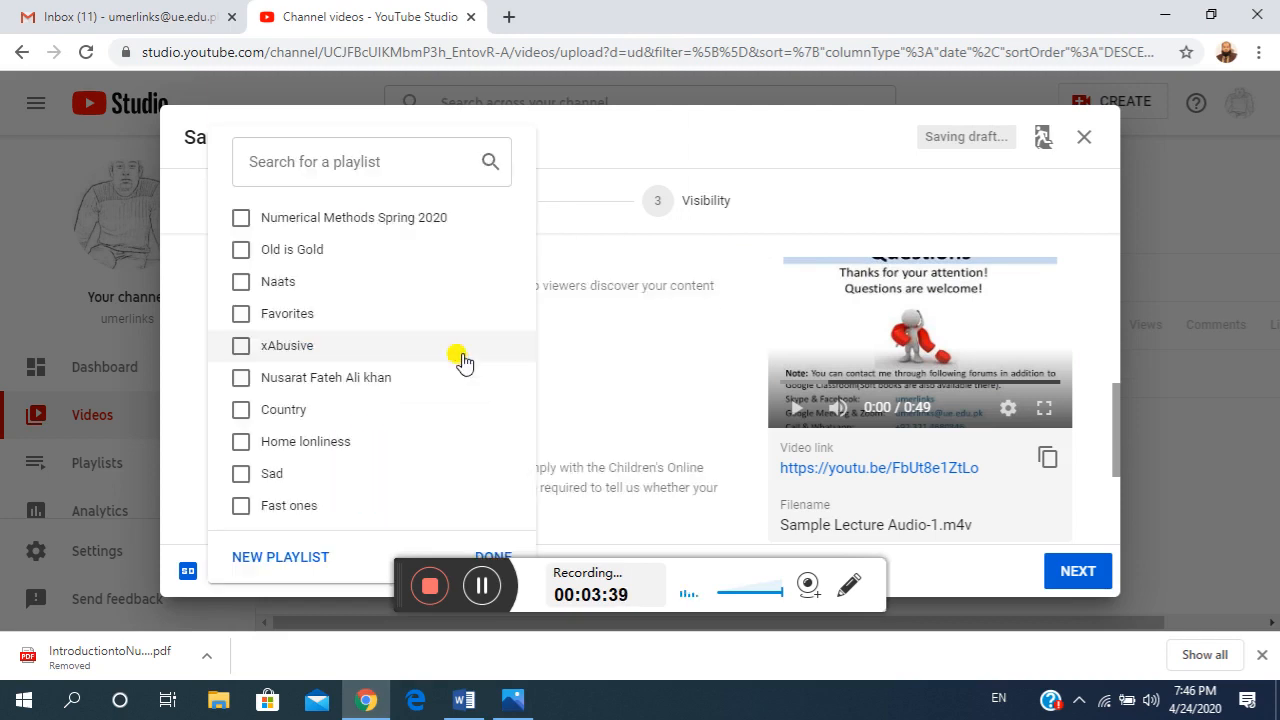
click(660, 347)
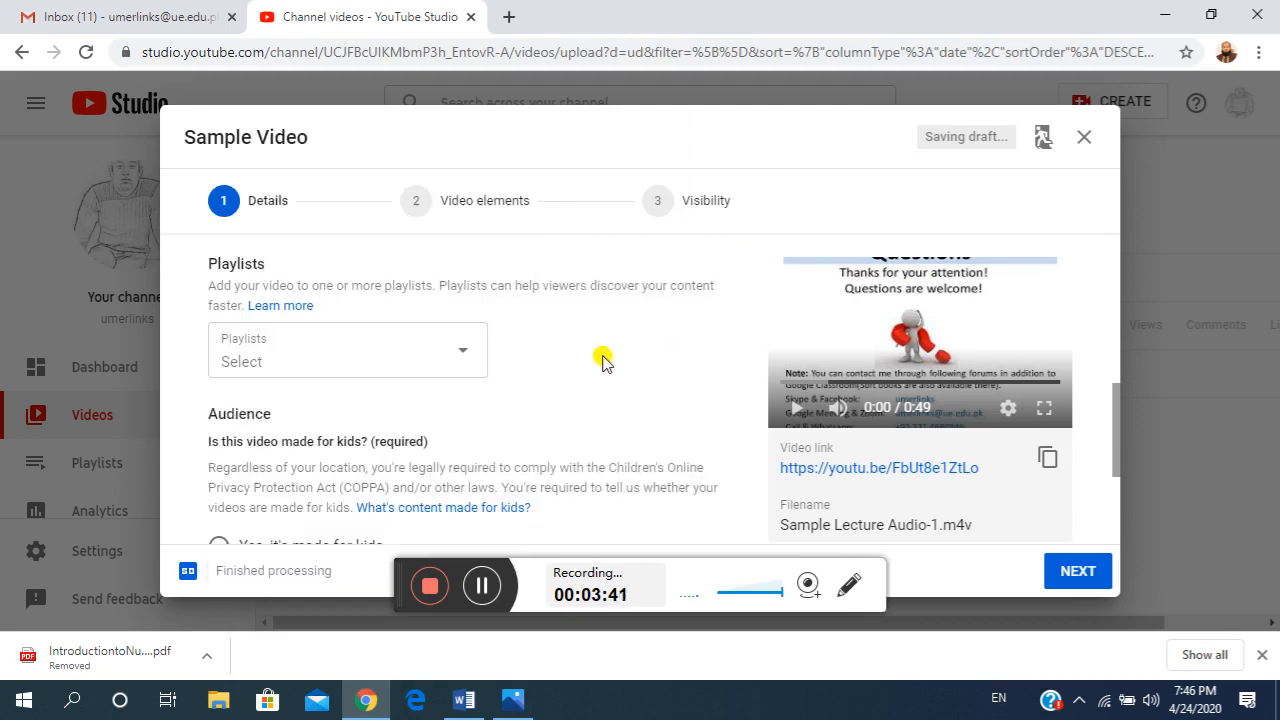
Mark the video as not made for kids and continue past the video elements to the visibility settings.
scroll(393, 390, down, 2)
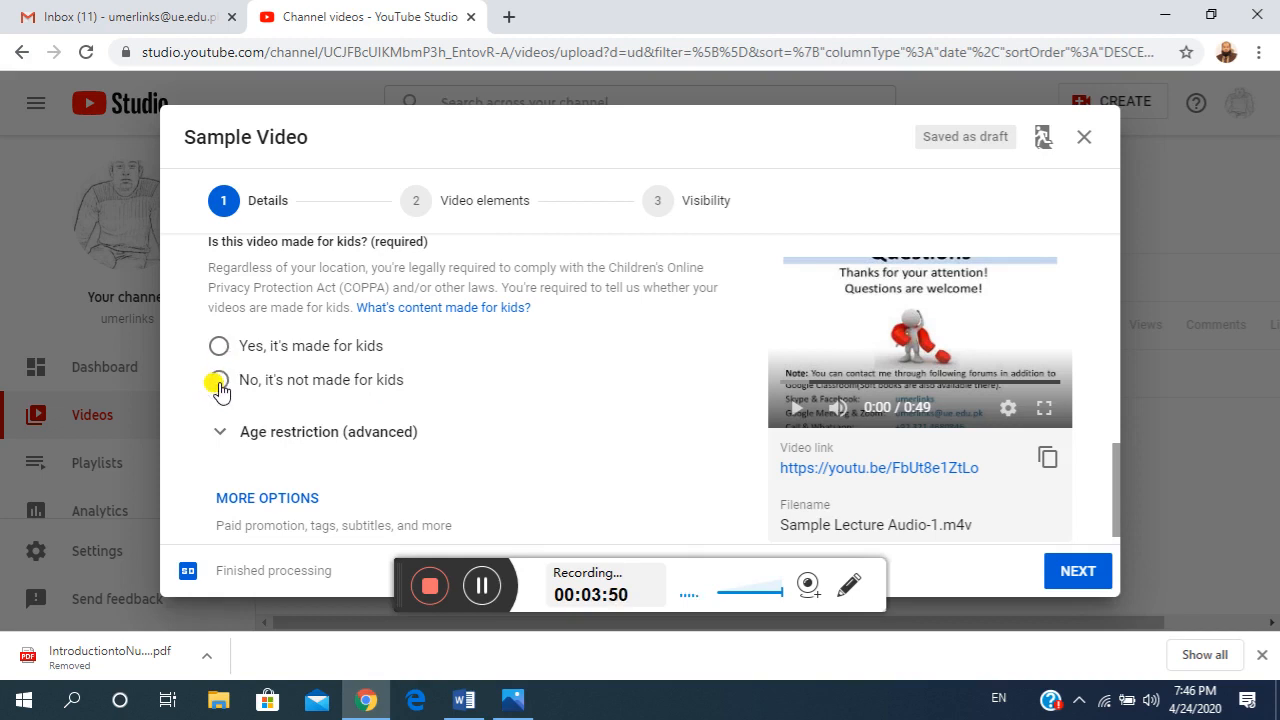
click(219, 381)
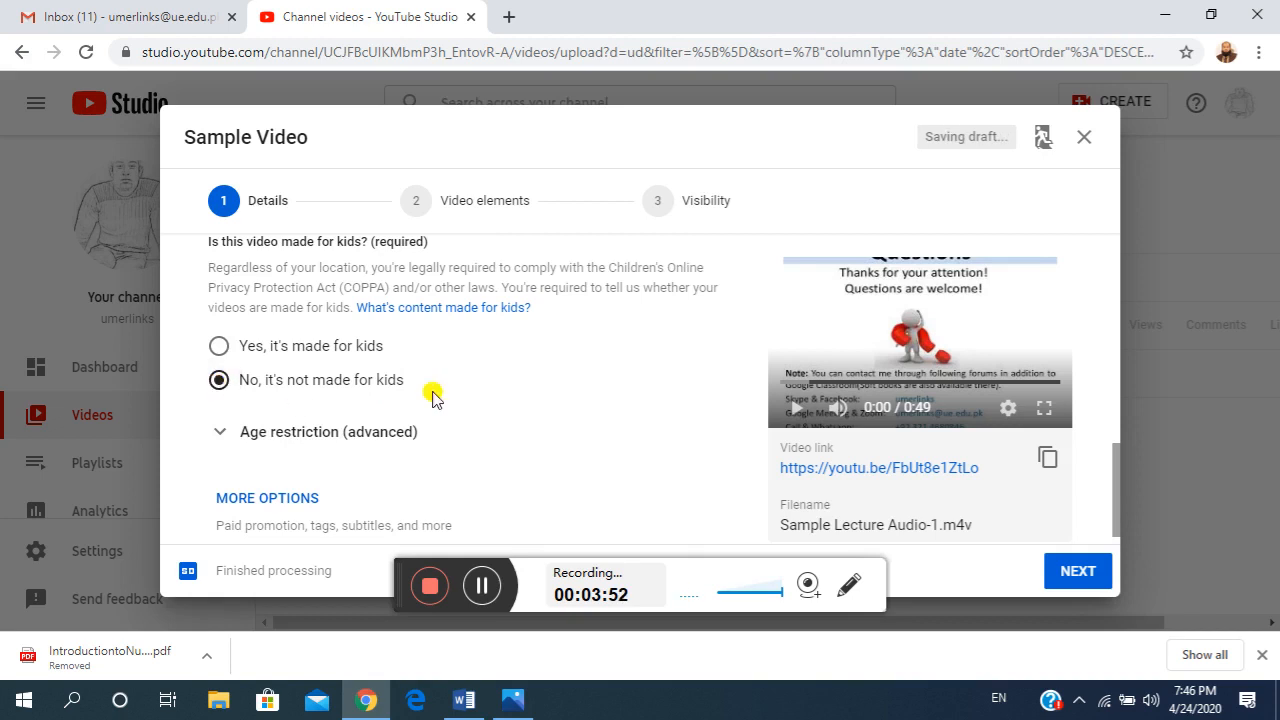
scroll(470, 402, down, 1)
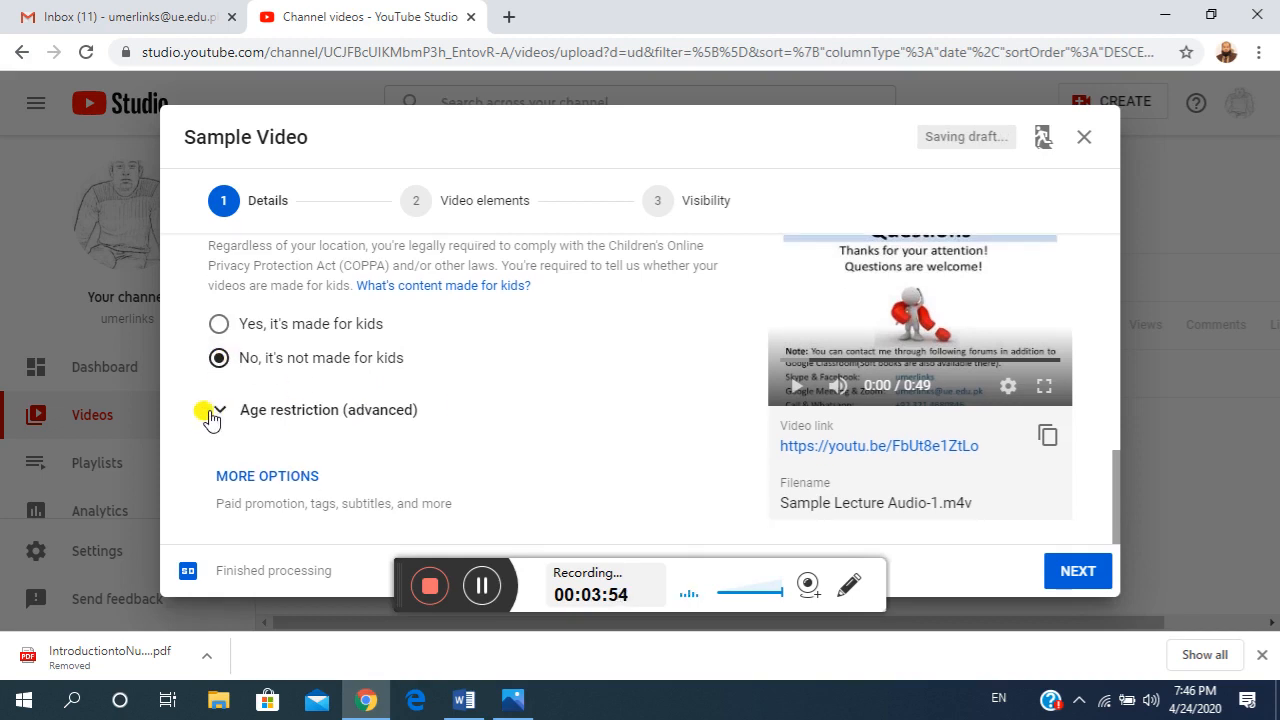
click(1078, 571)
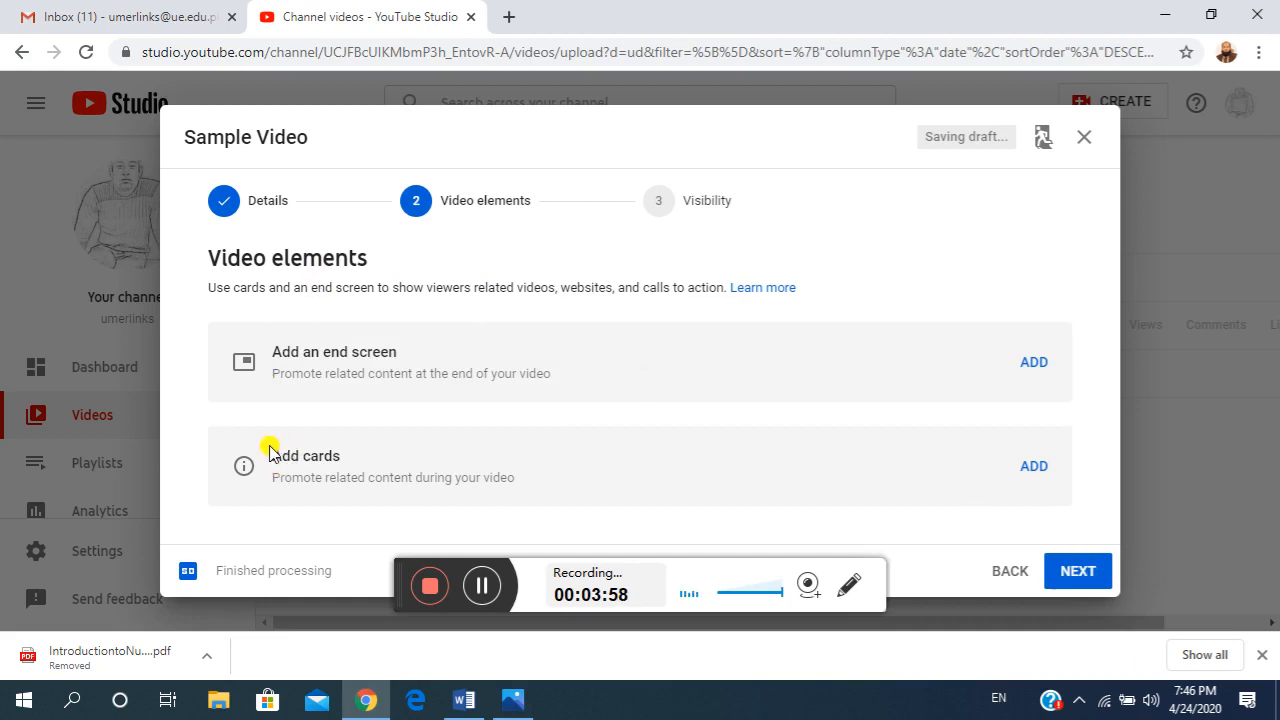
click(1080, 574)
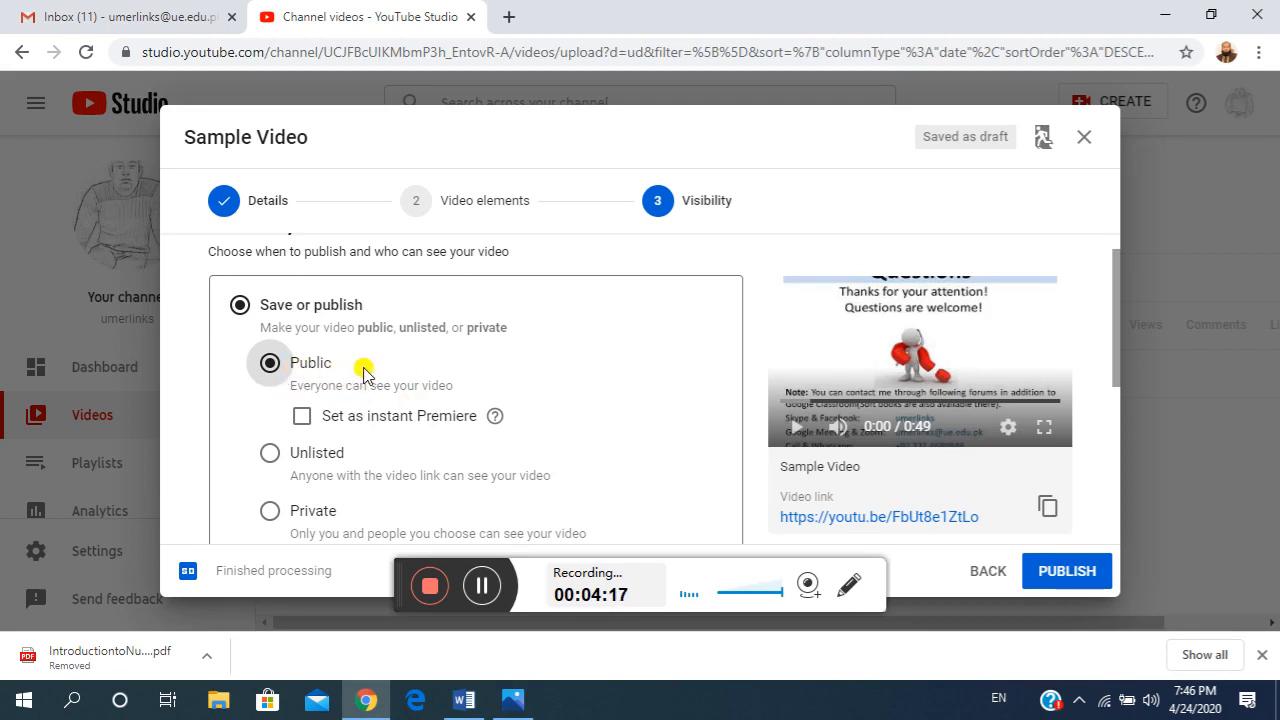
Try the Unlisted and Private visibility options, settle on Unlisted and save the video.
click(271, 455)
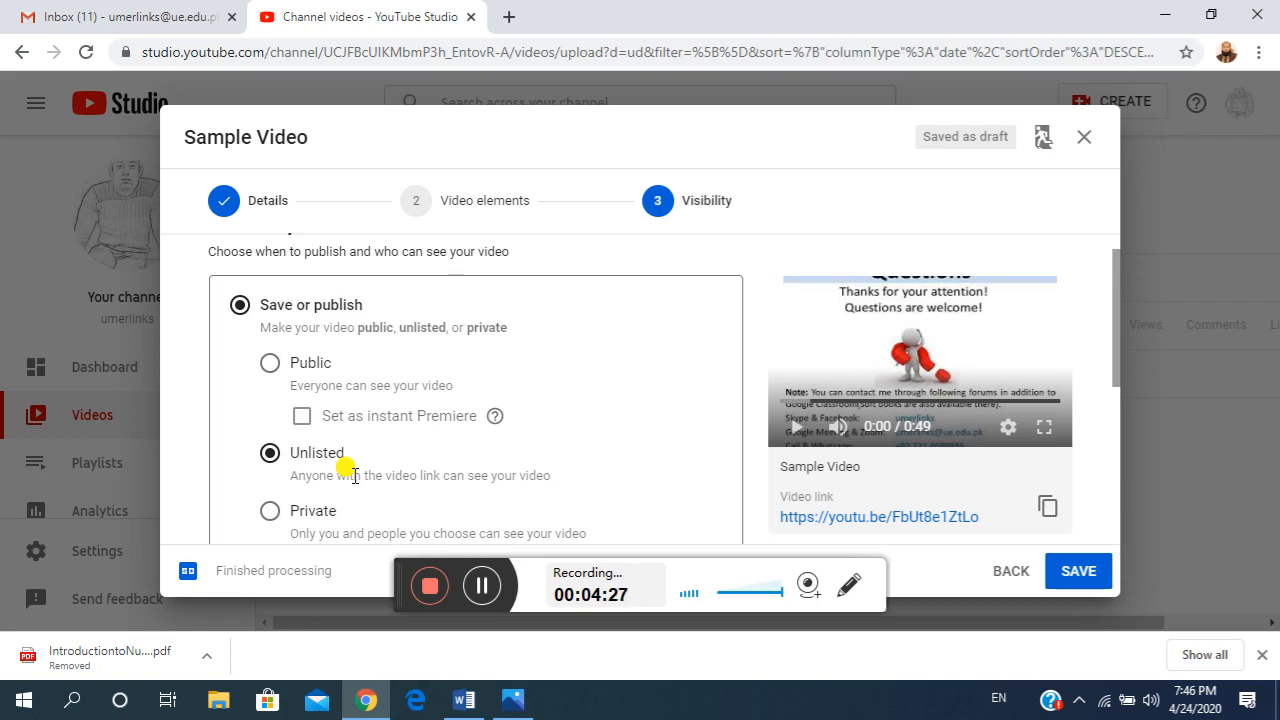
click(266, 516)
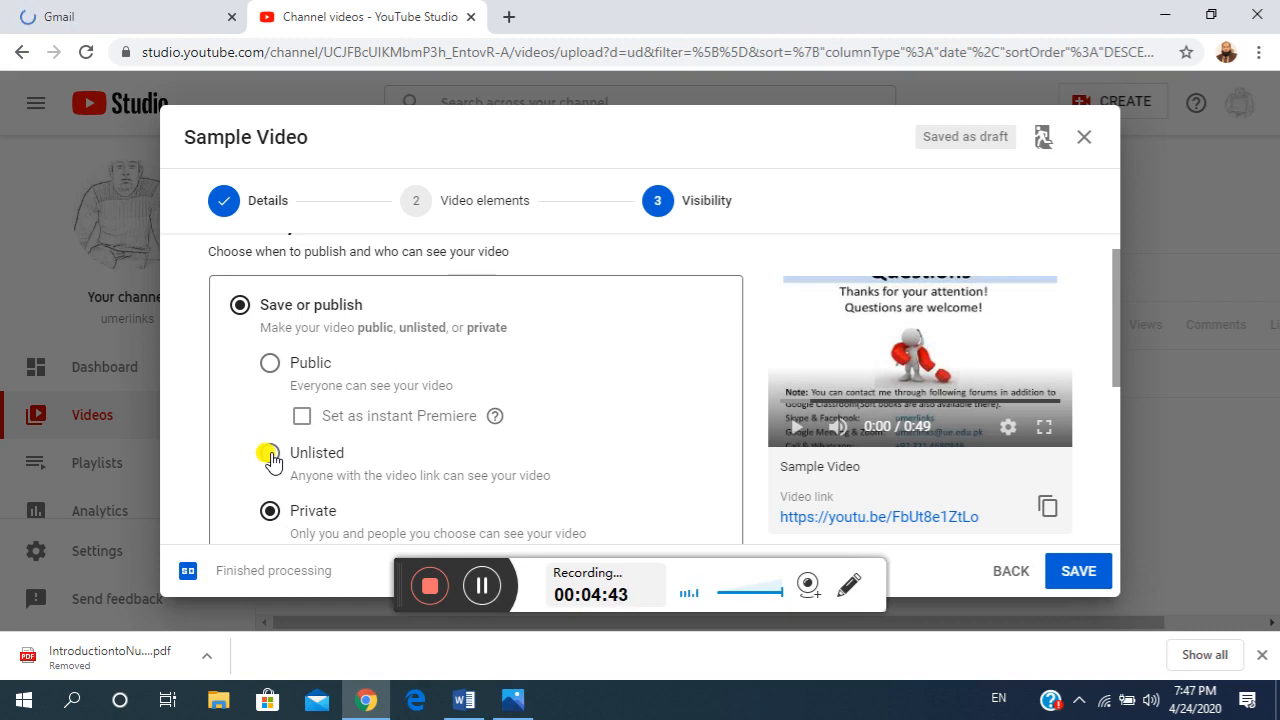
click(269, 454)
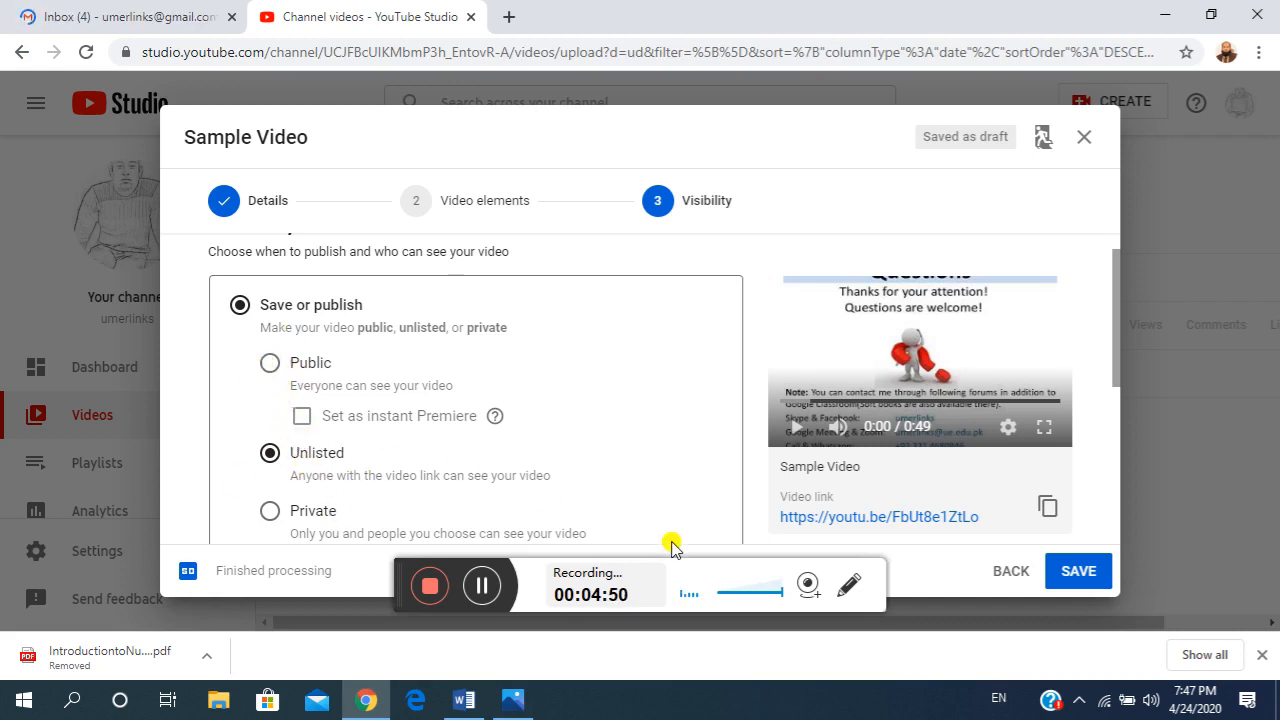
click(1068, 573)
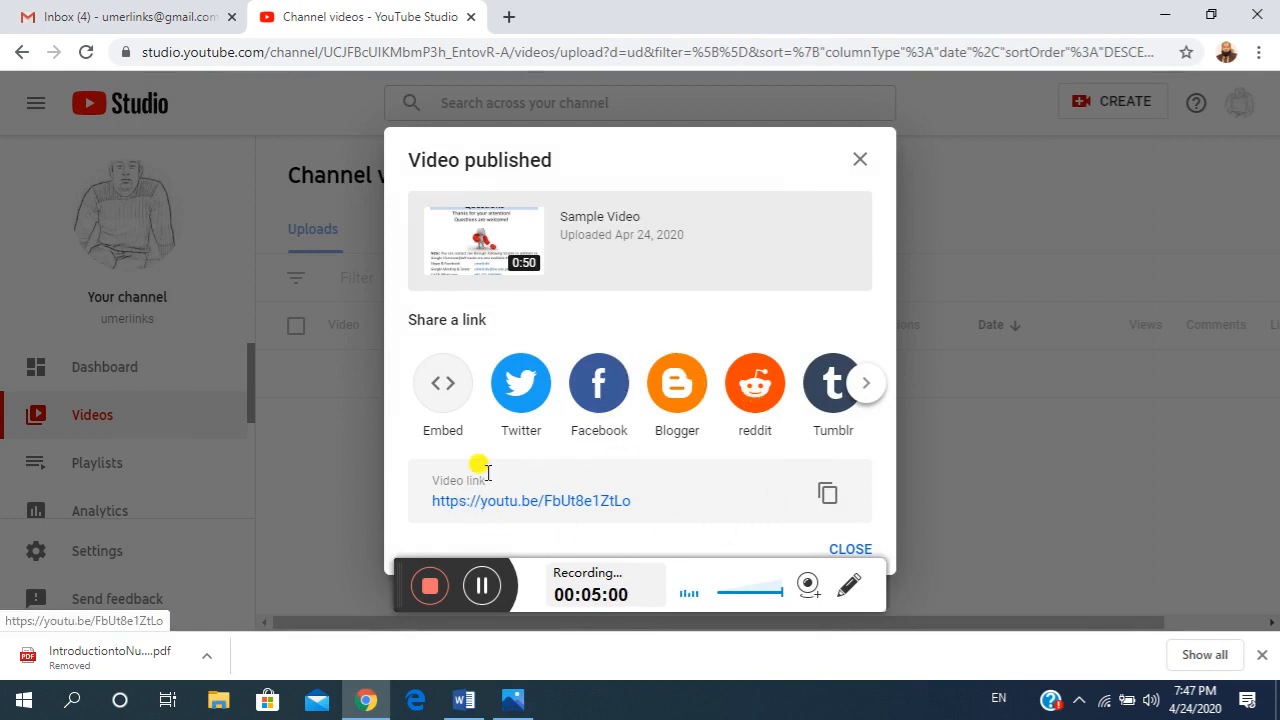
Browse the sharing options for the published video, copy its video link and close the dialog.
click(873, 389)
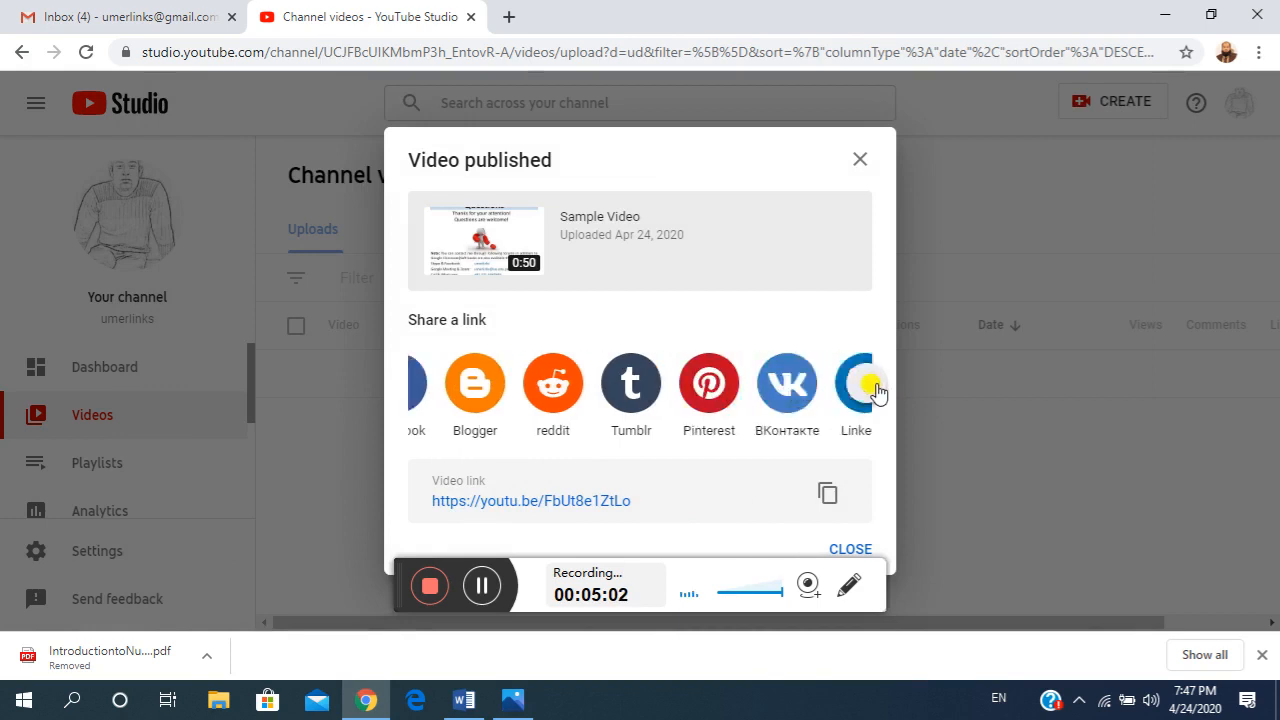
click(412, 384)
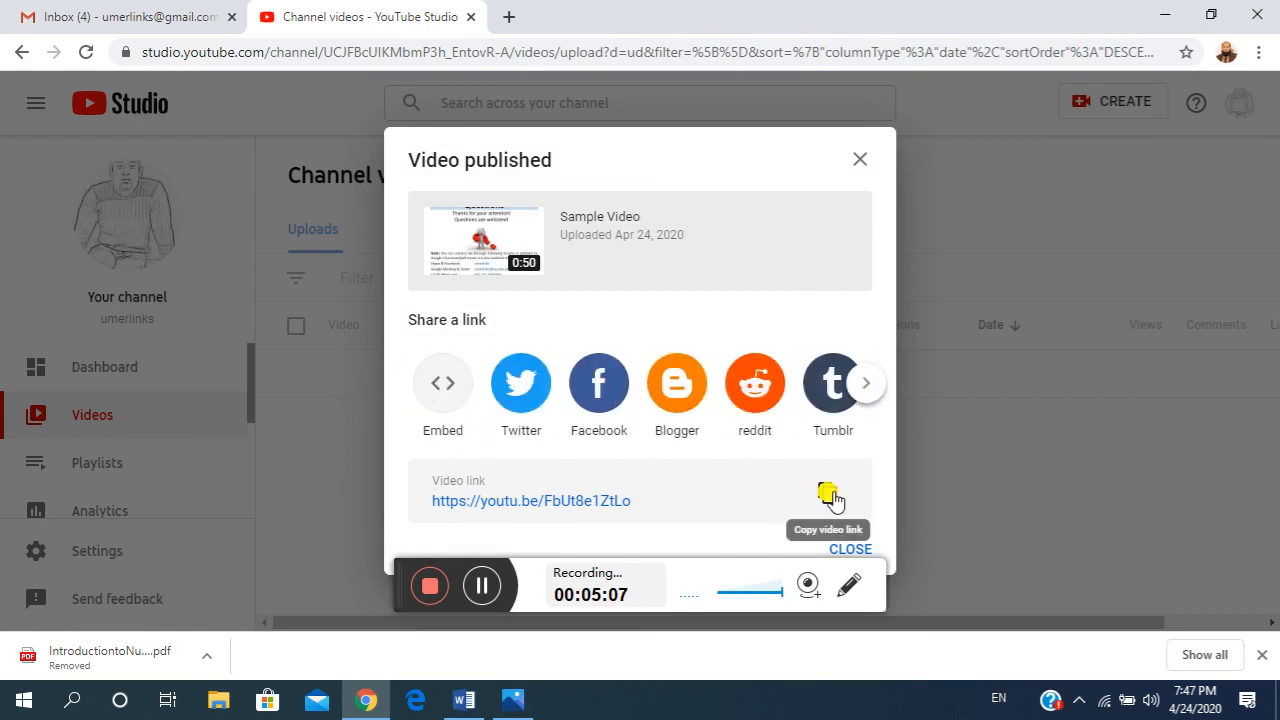
click(829, 495)
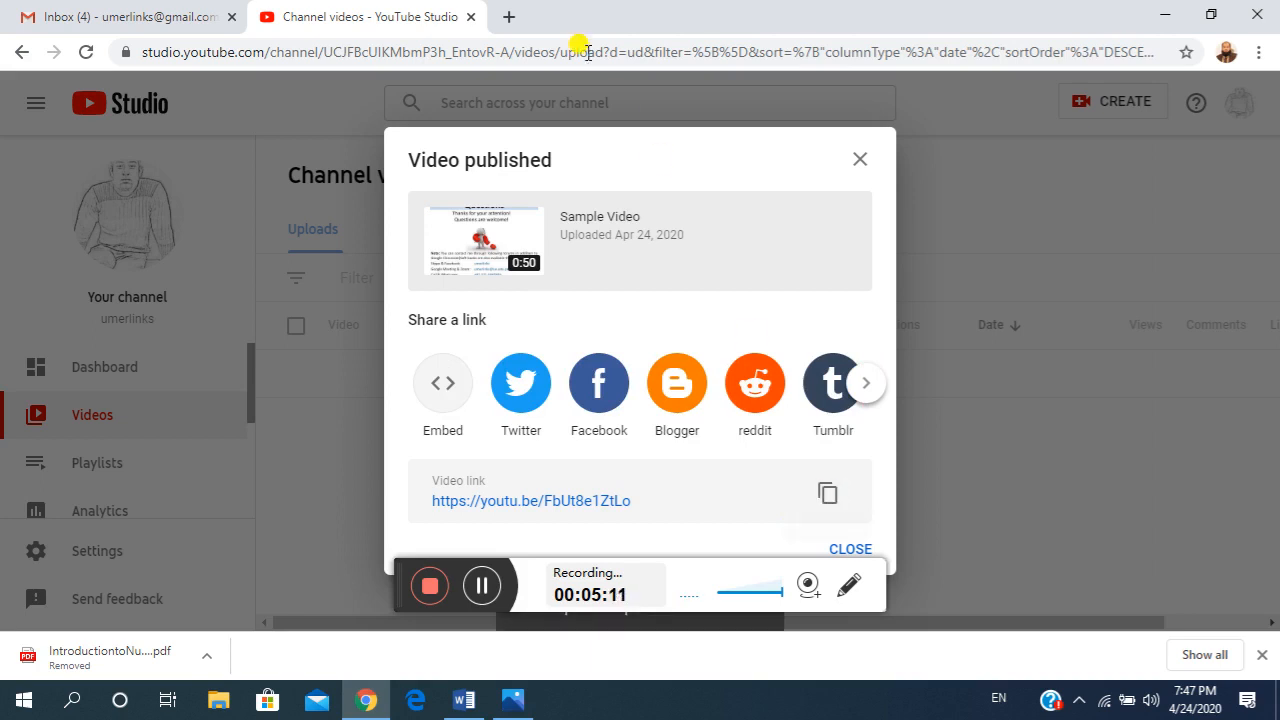
click(845, 548)
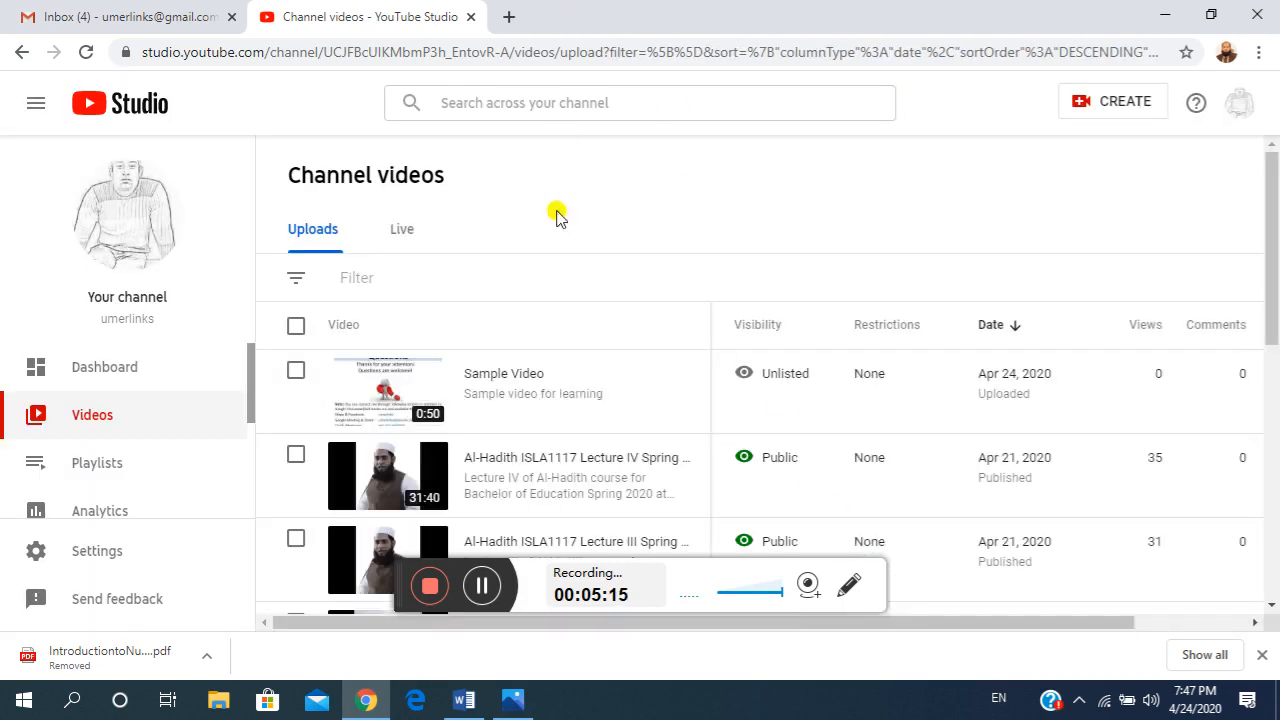
View Sample Video's visibility details, open the copied video link in a new tab to check it, and close that tab.
mouse_move(366, 380)
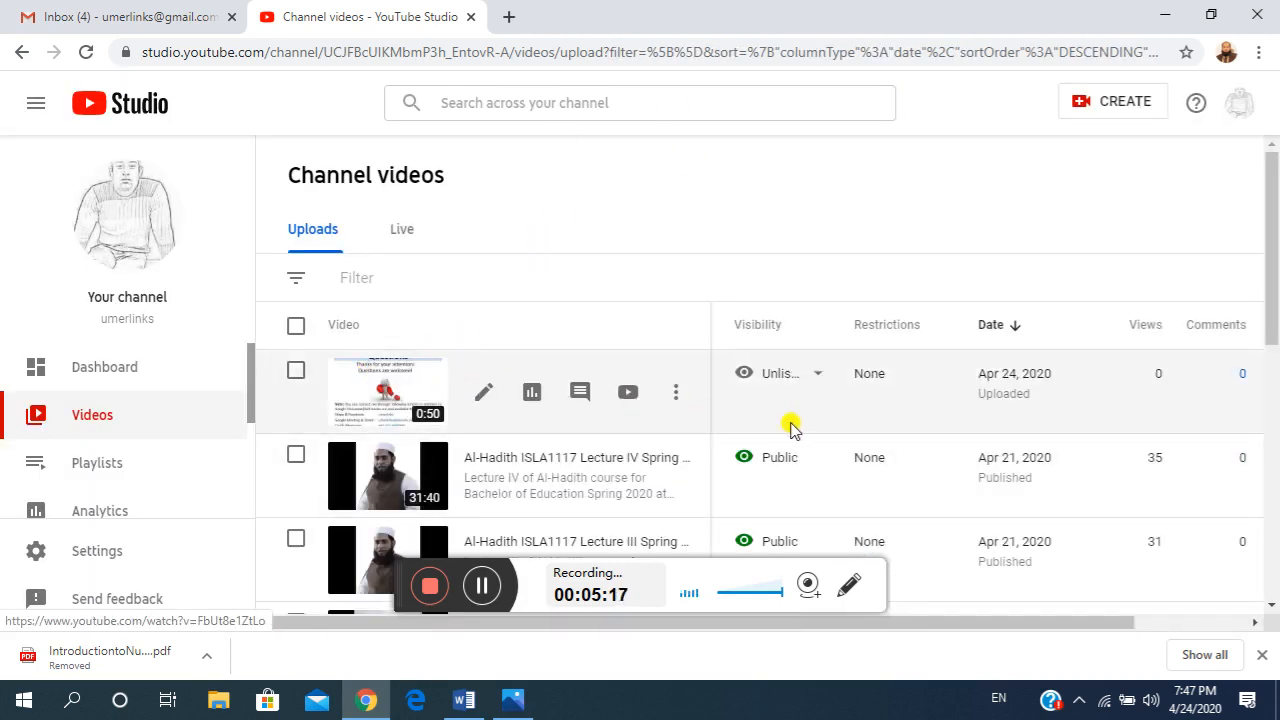
mouse_move(815, 380)
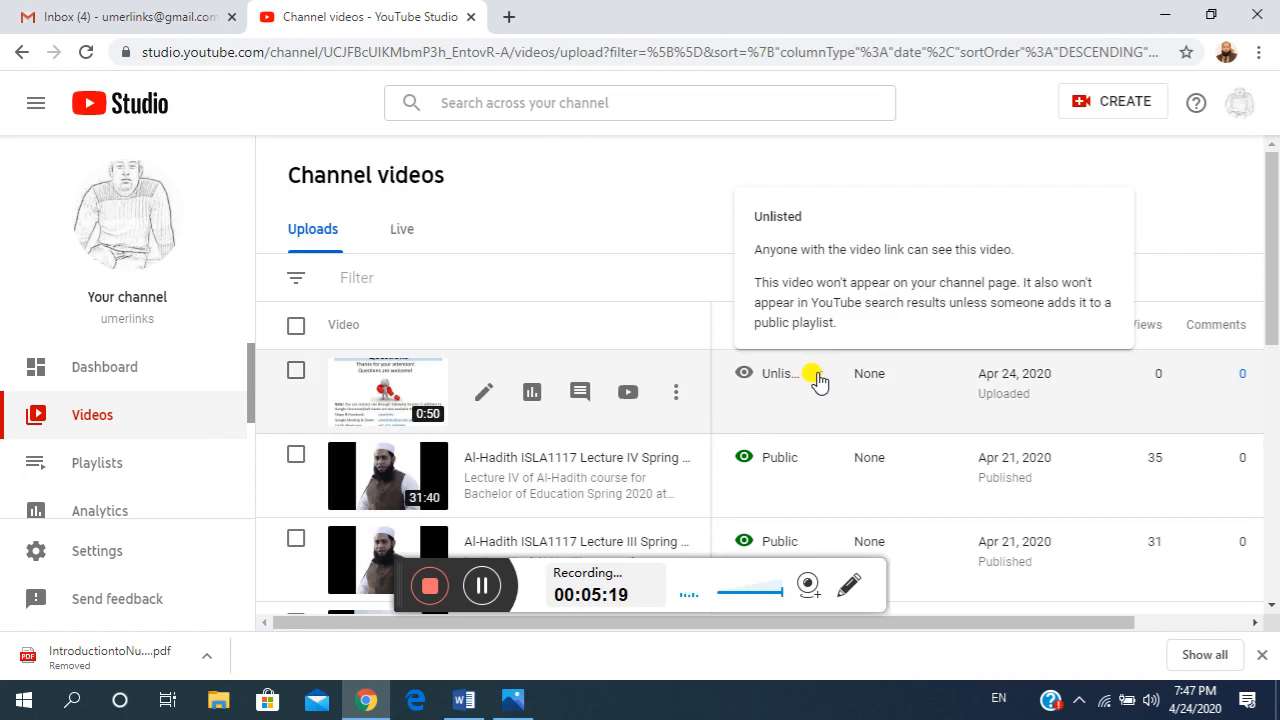
click(509, 17)
key(ctrl+v)
key(Return)
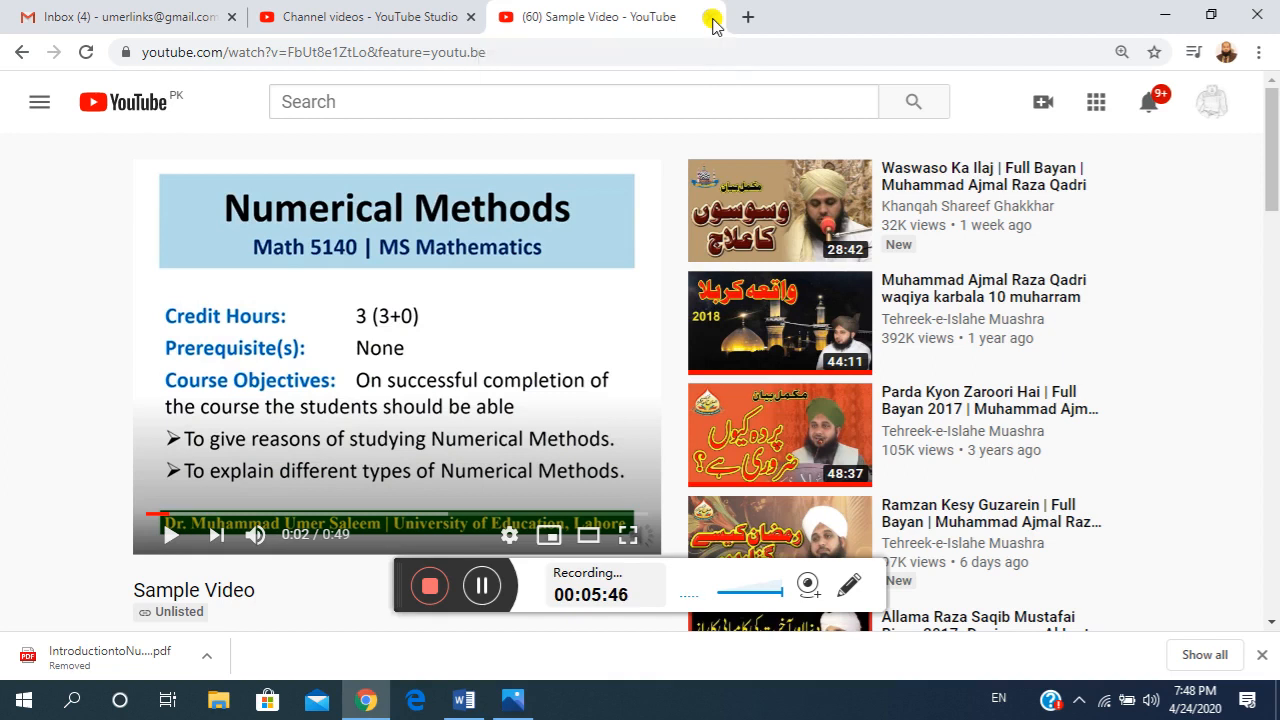
click(711, 17)
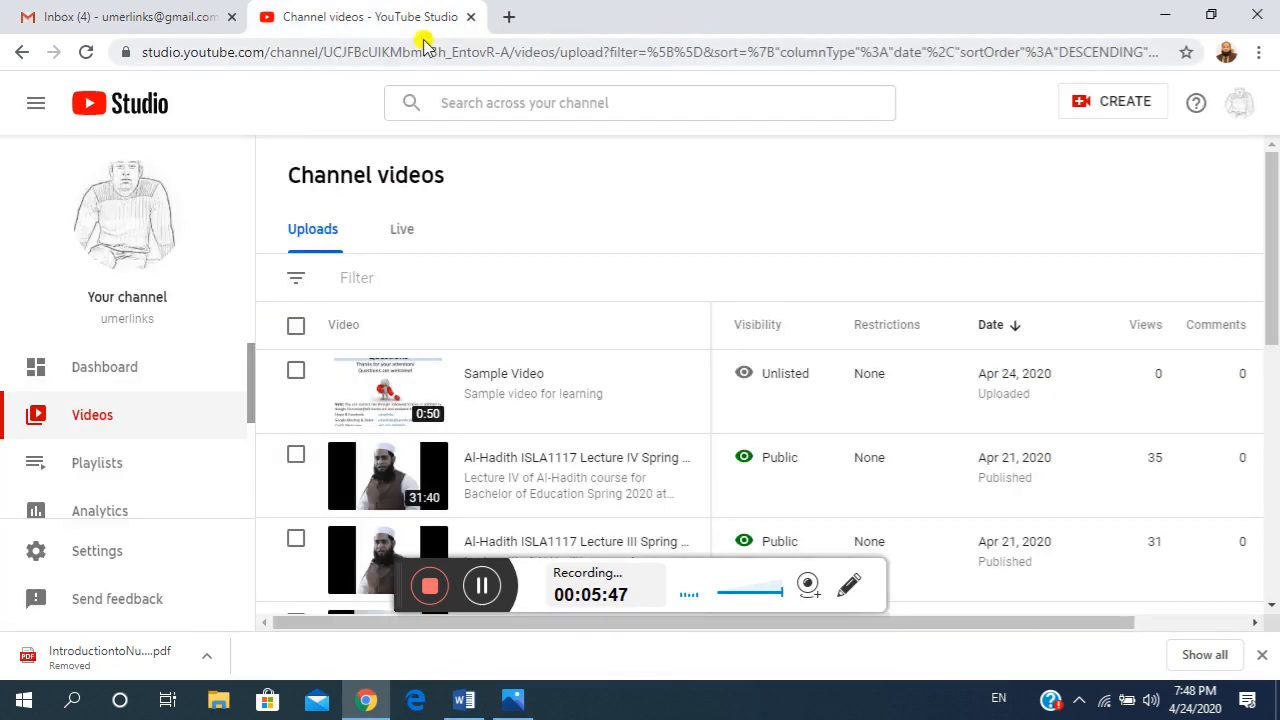
View the public page of your own channel and return from there to YouTube Studio.
click(1245, 106)
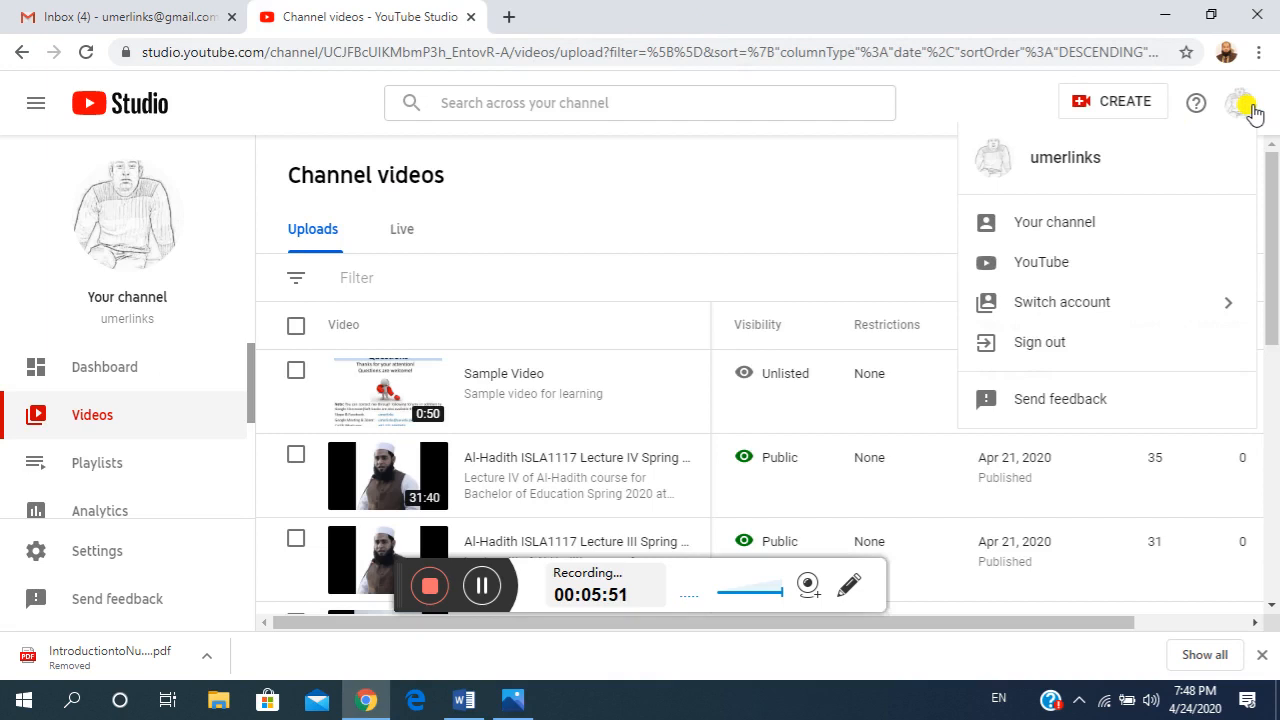
click(1077, 224)
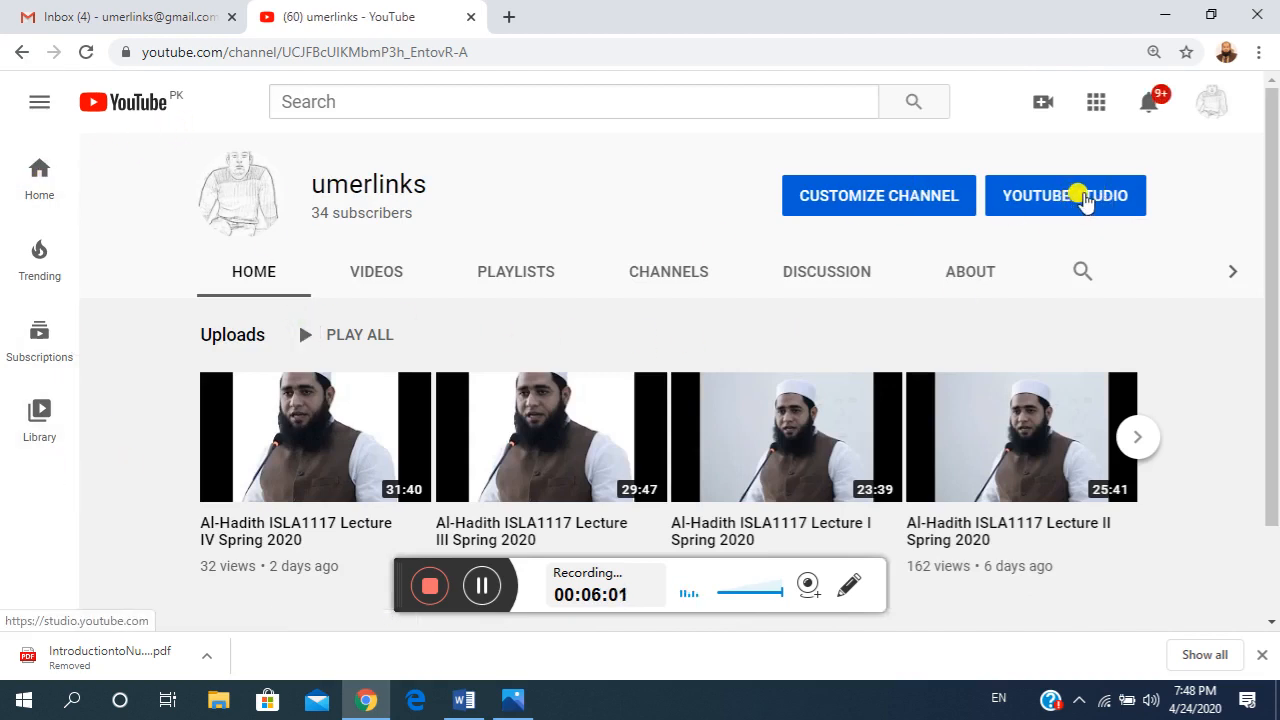
click(1089, 197)
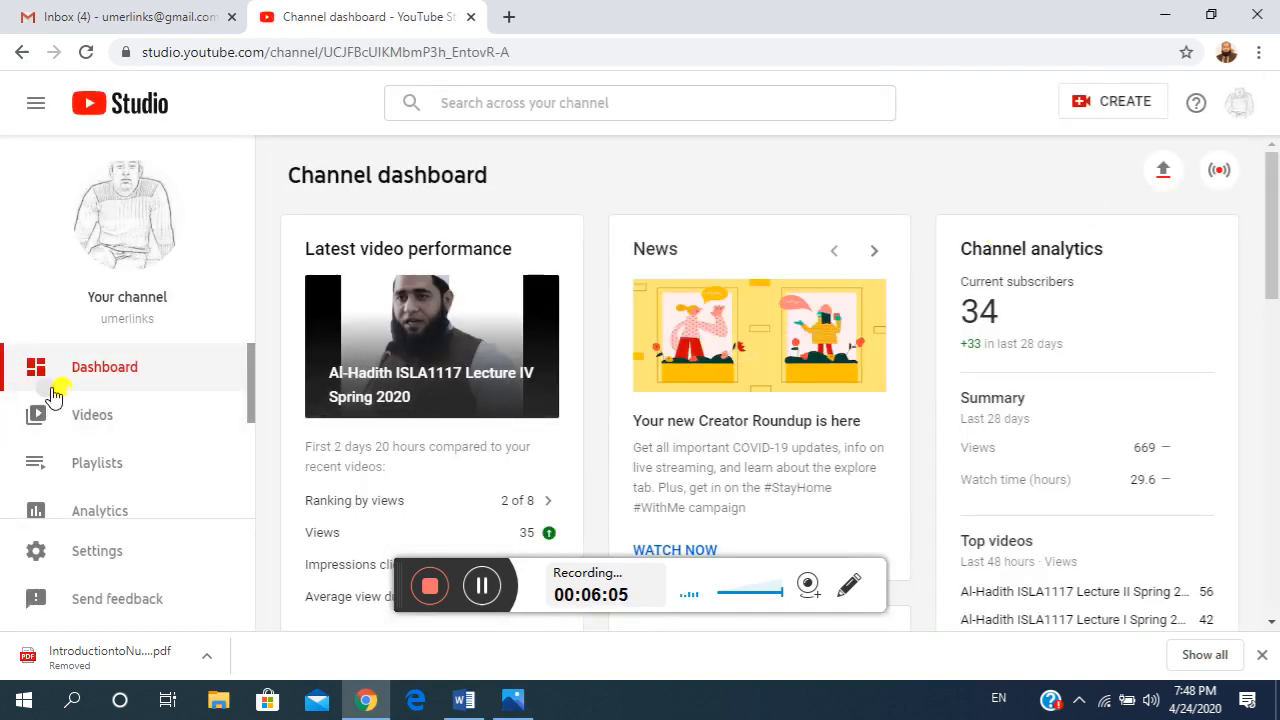
In the channel's video list, change the visibility of Sample Video to Public and publish it.
click(113, 419)
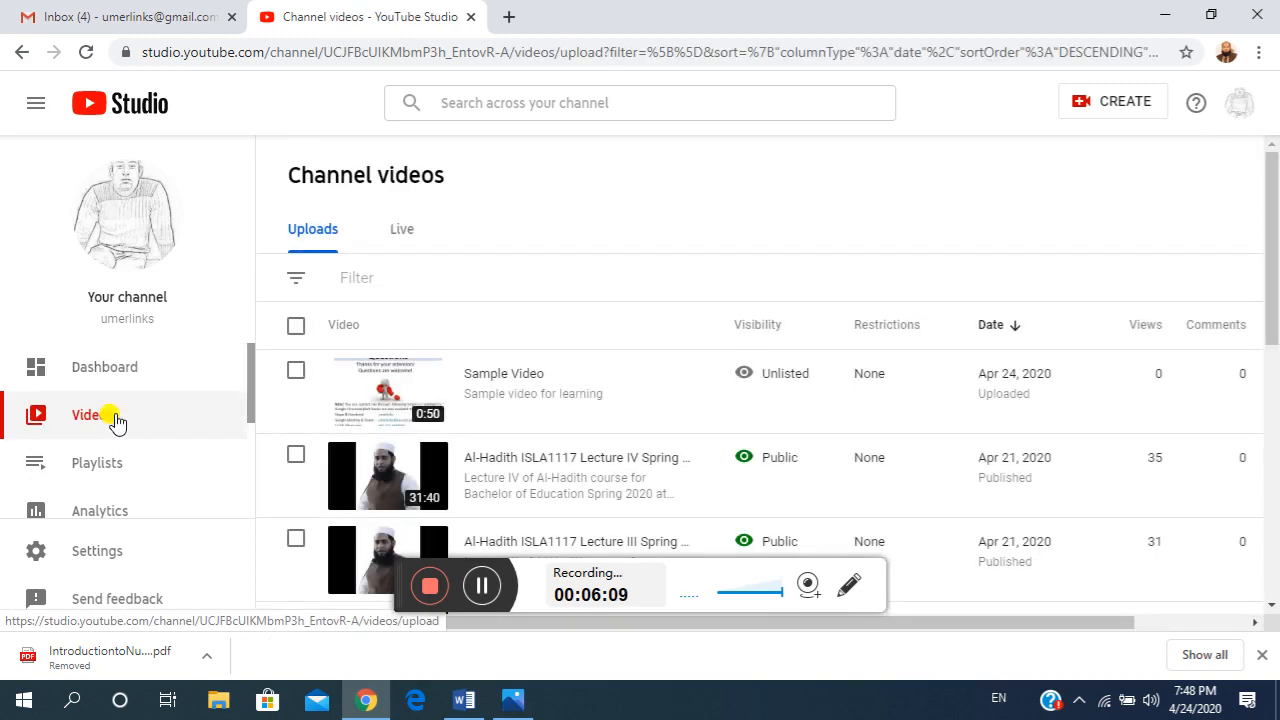
mouse_move(810, 378)
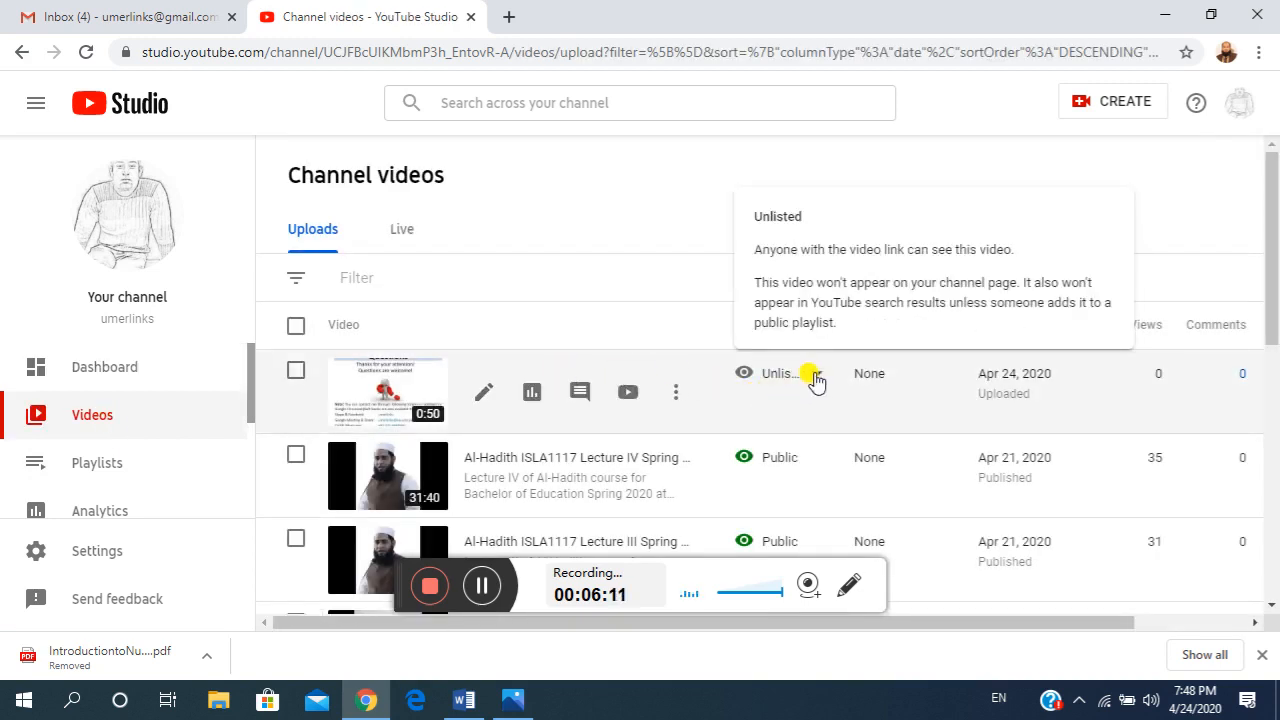
click(817, 378)
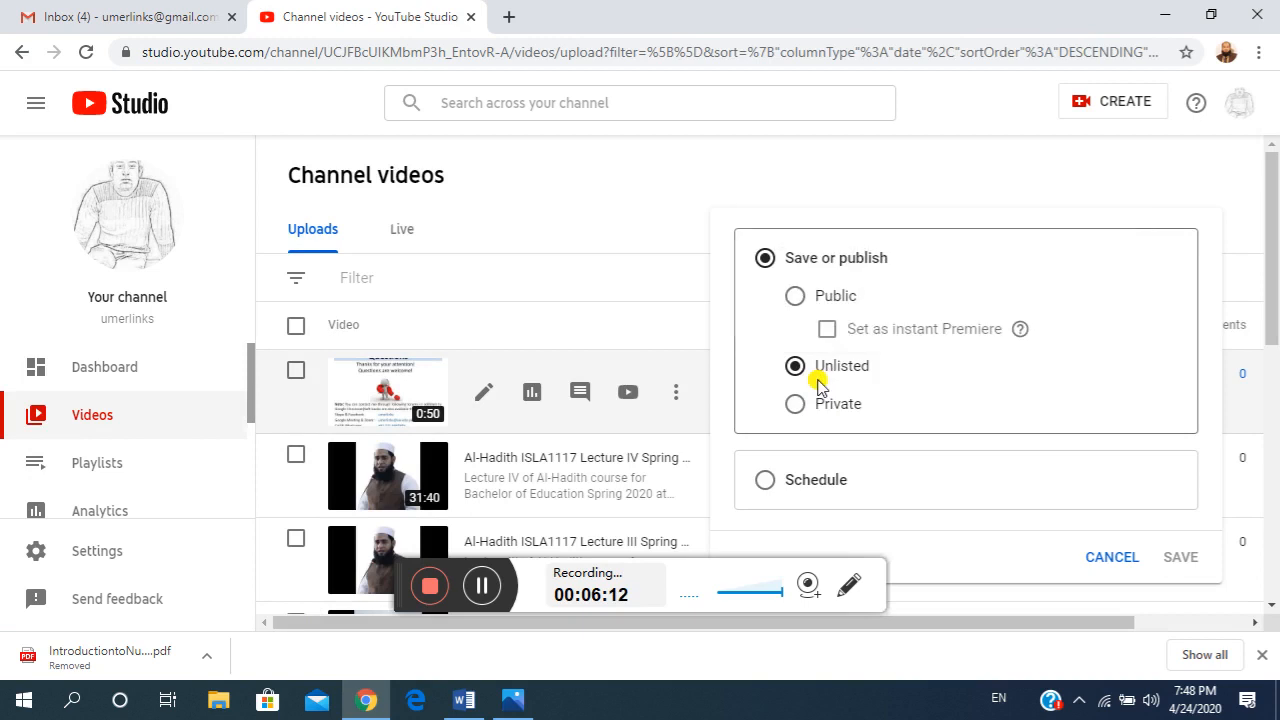
click(818, 300)
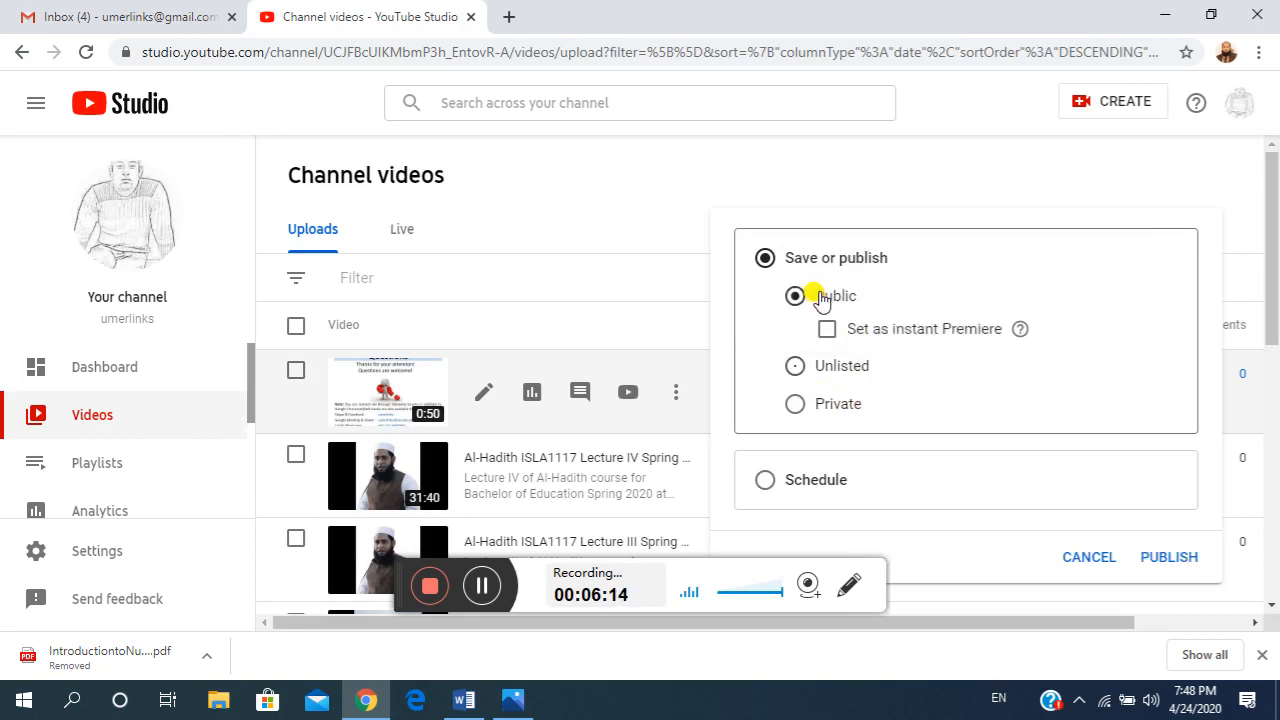
click(1172, 558)
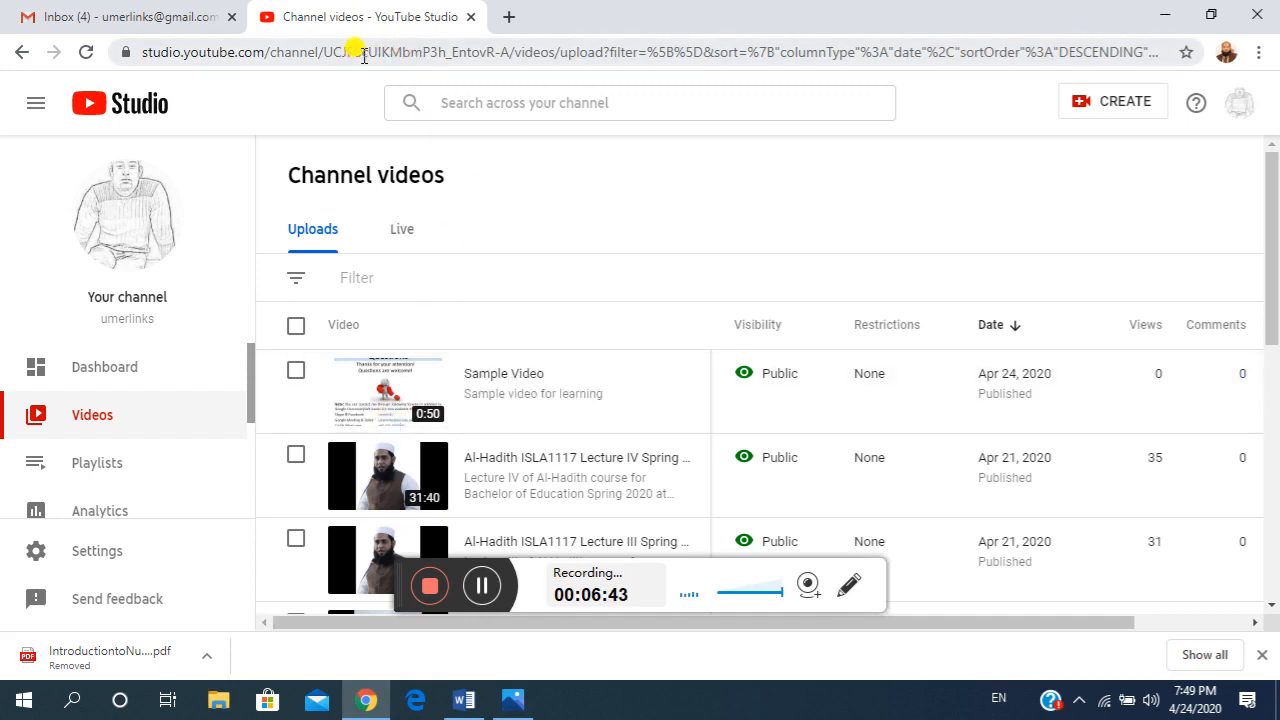
click(511, 20)
text(www.)
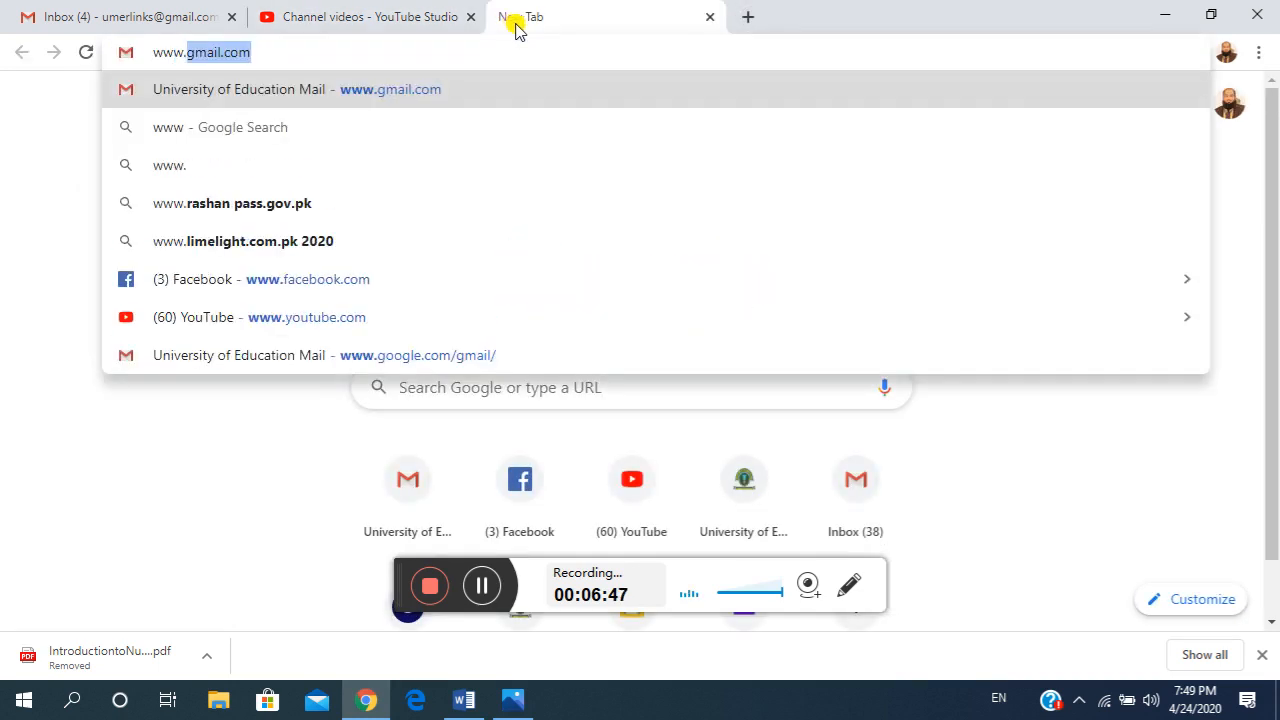
text(youtube)
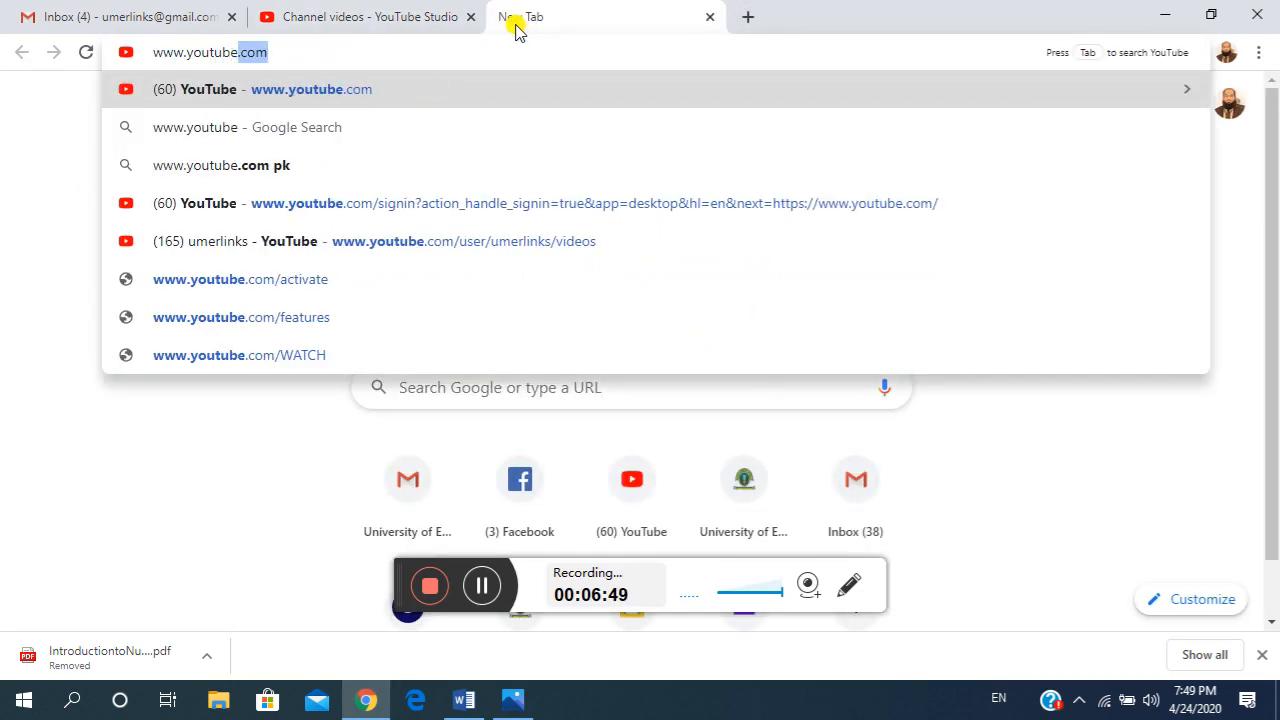
text(.com)
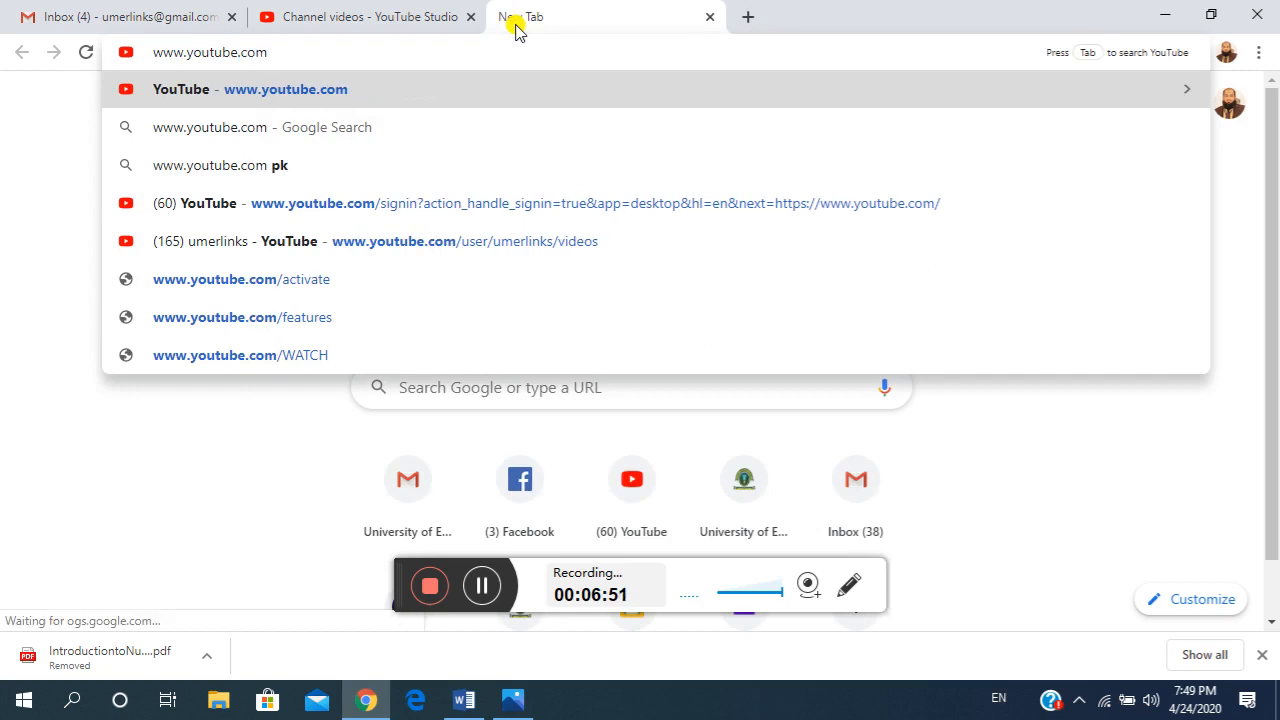
text(/verify)
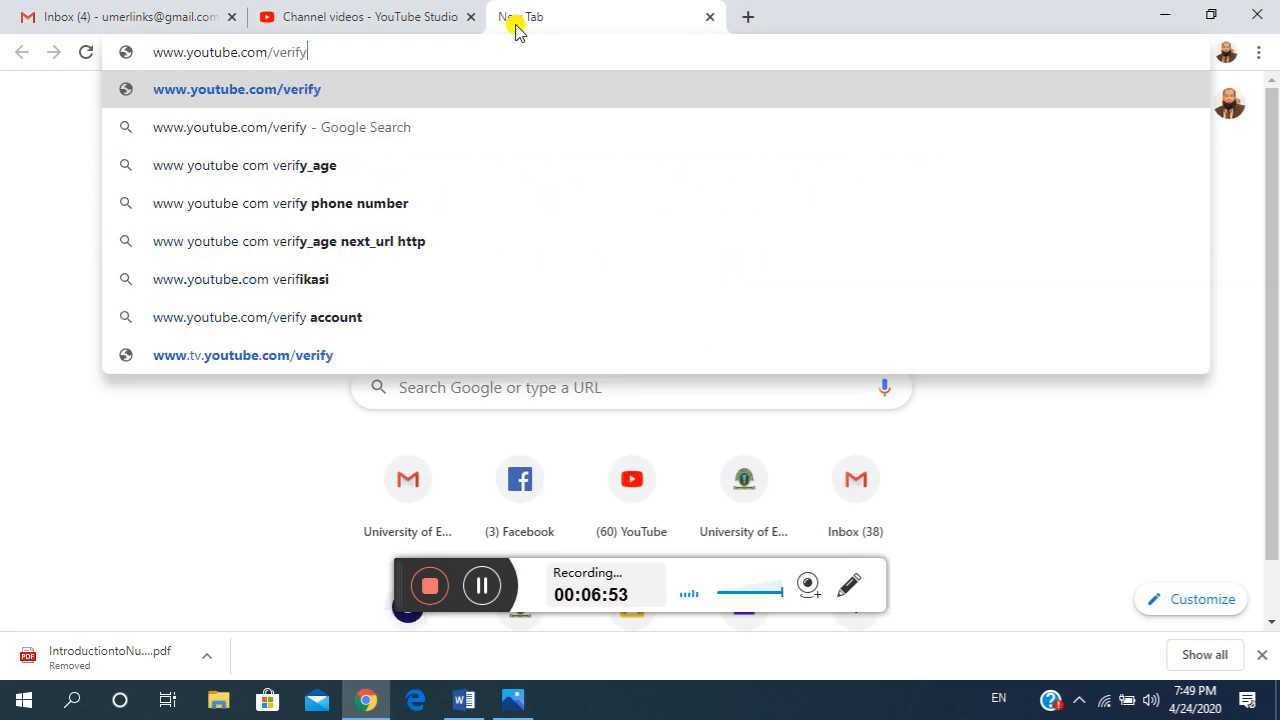
key(Return)
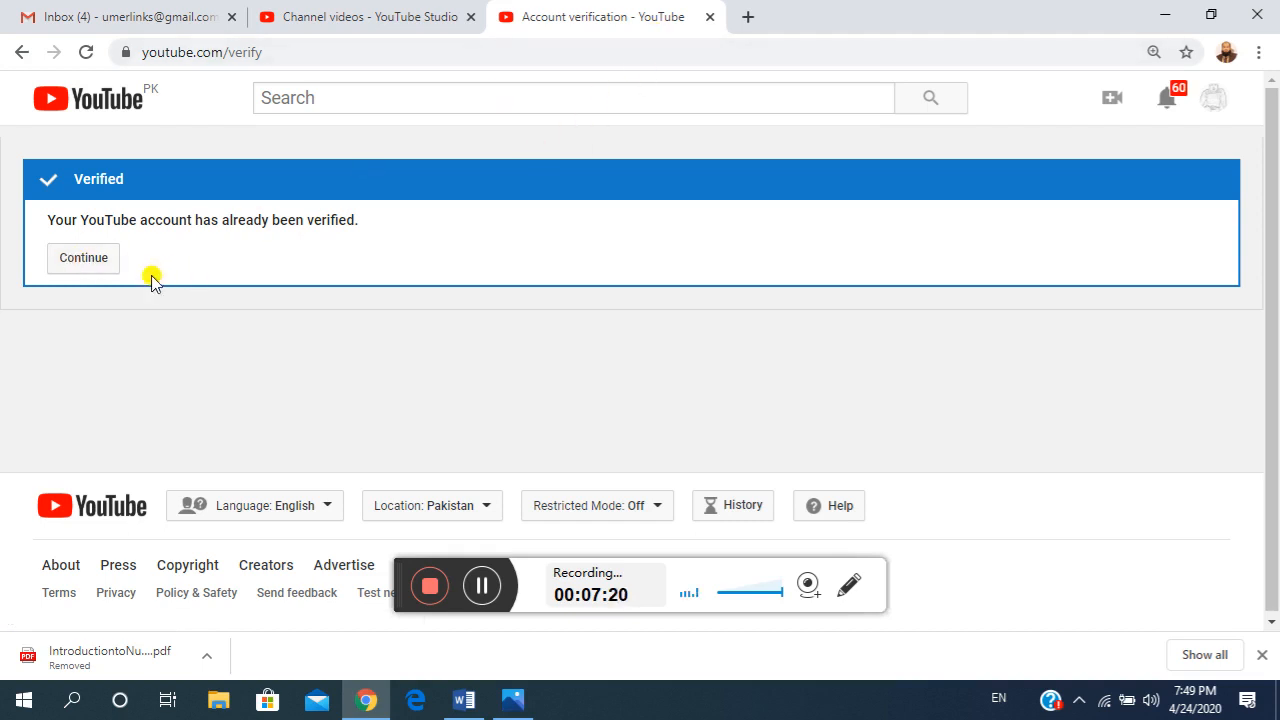
click(98, 268)
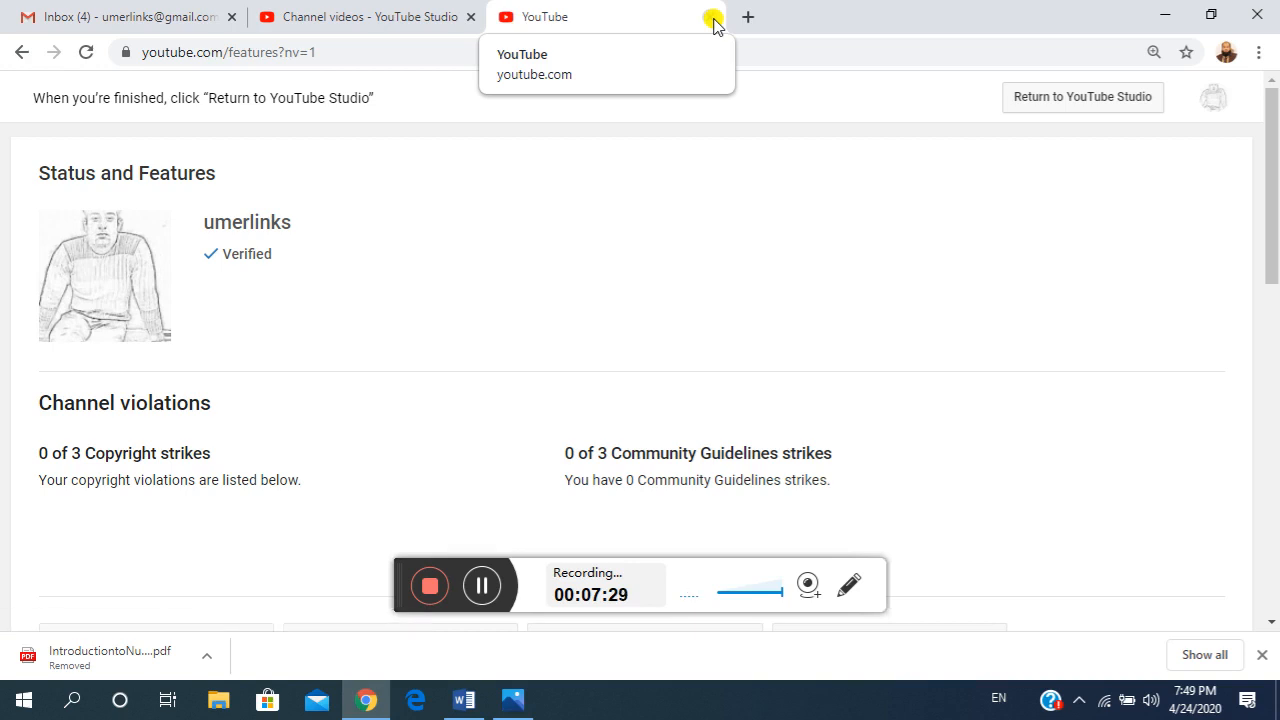
Close the Status and Features tab and start signing in to the signed-out university account from the Gmail account list.
click(713, 18)
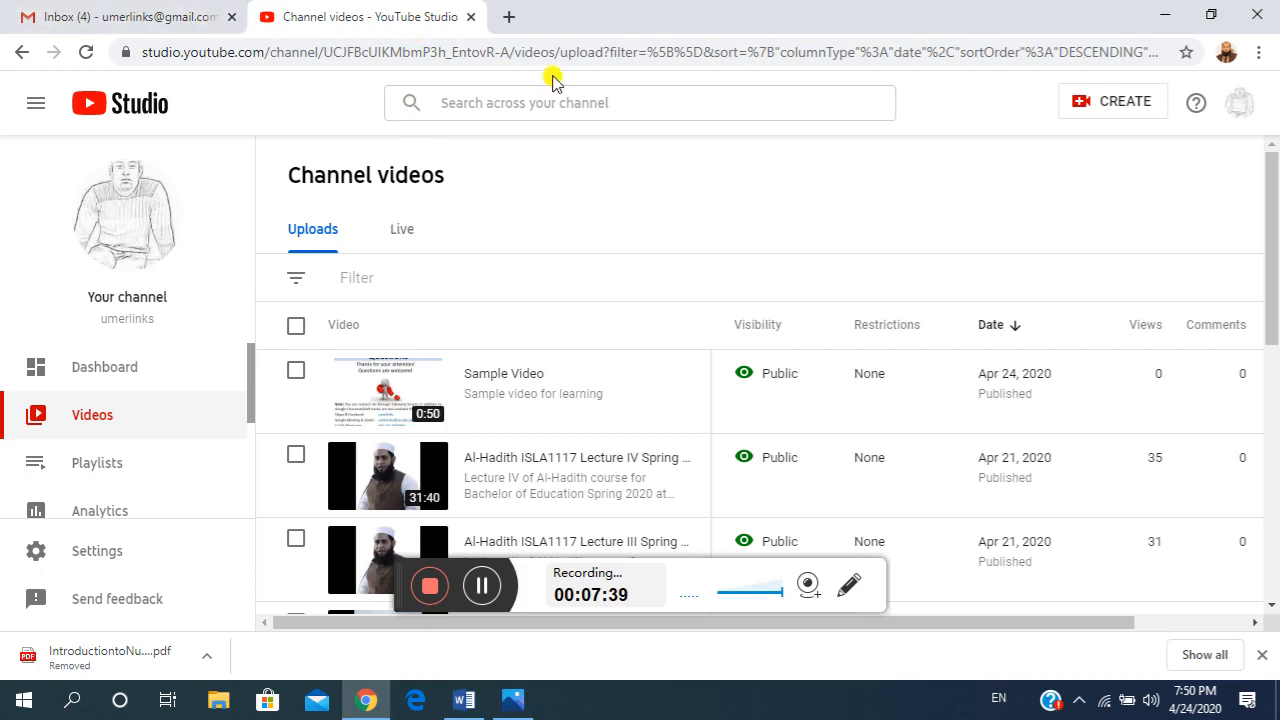
click(186, 20)
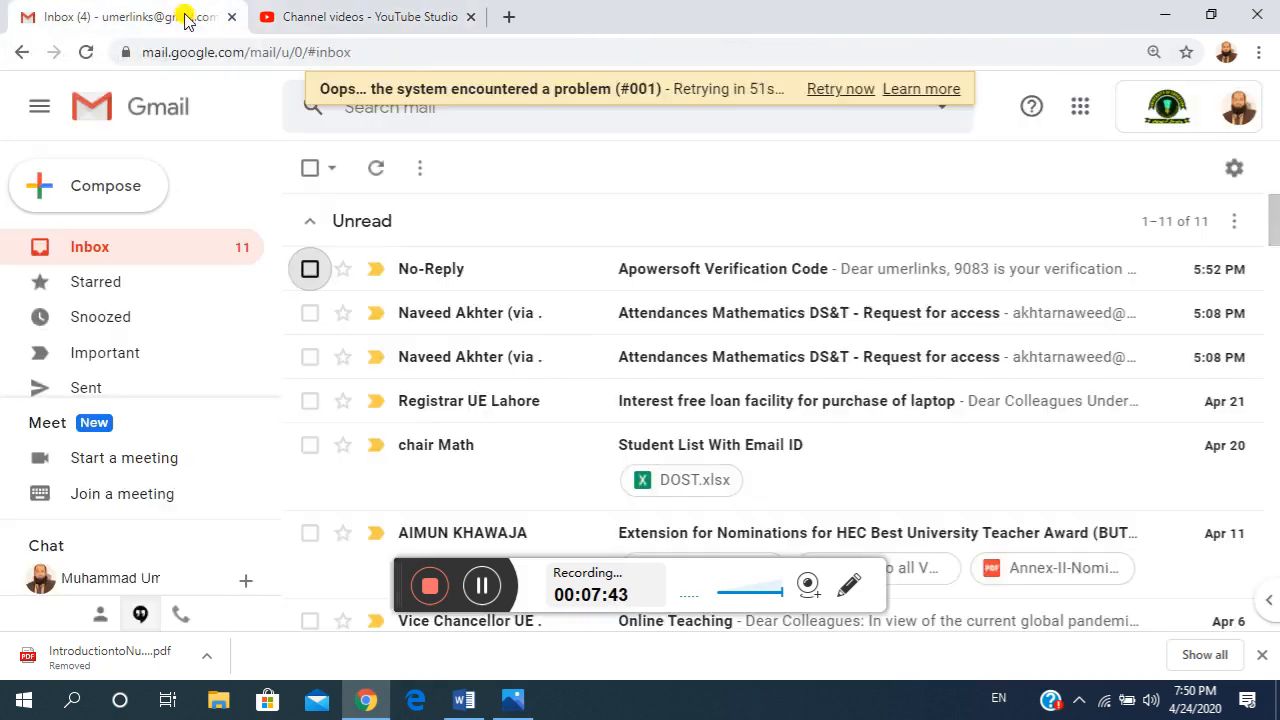
click(293, 10)
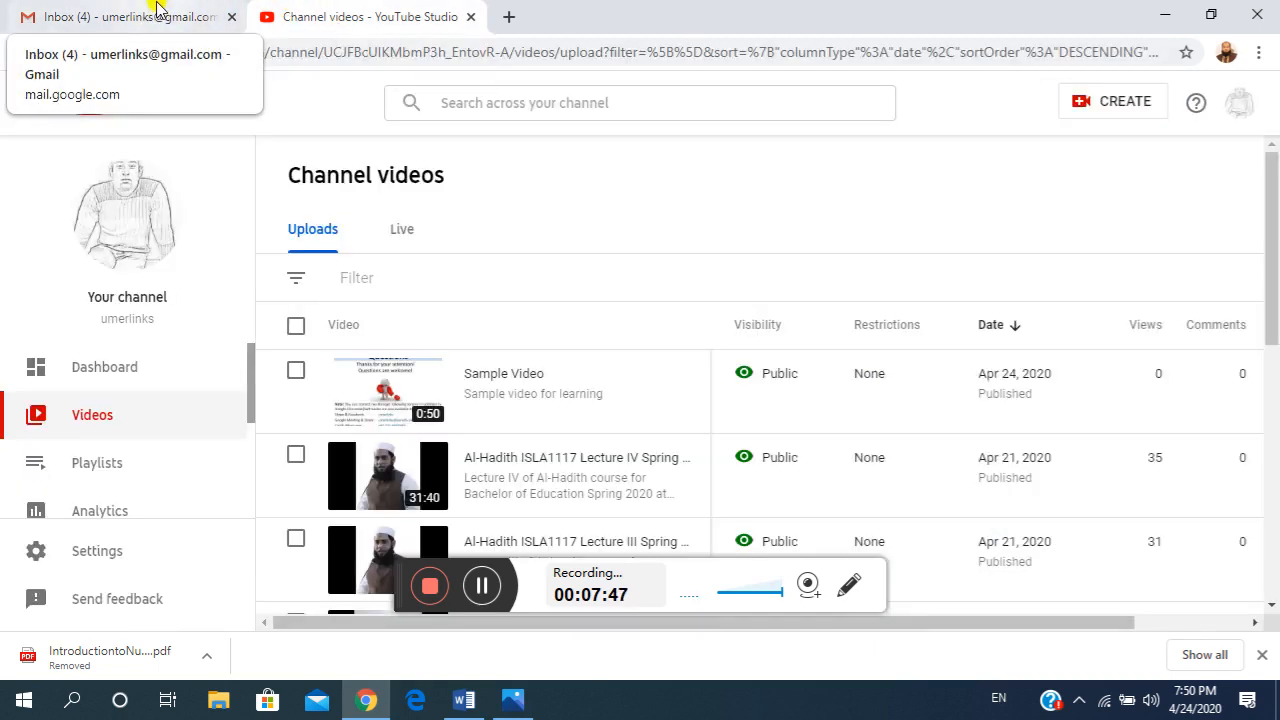
click(189, 22)
click(1241, 108)
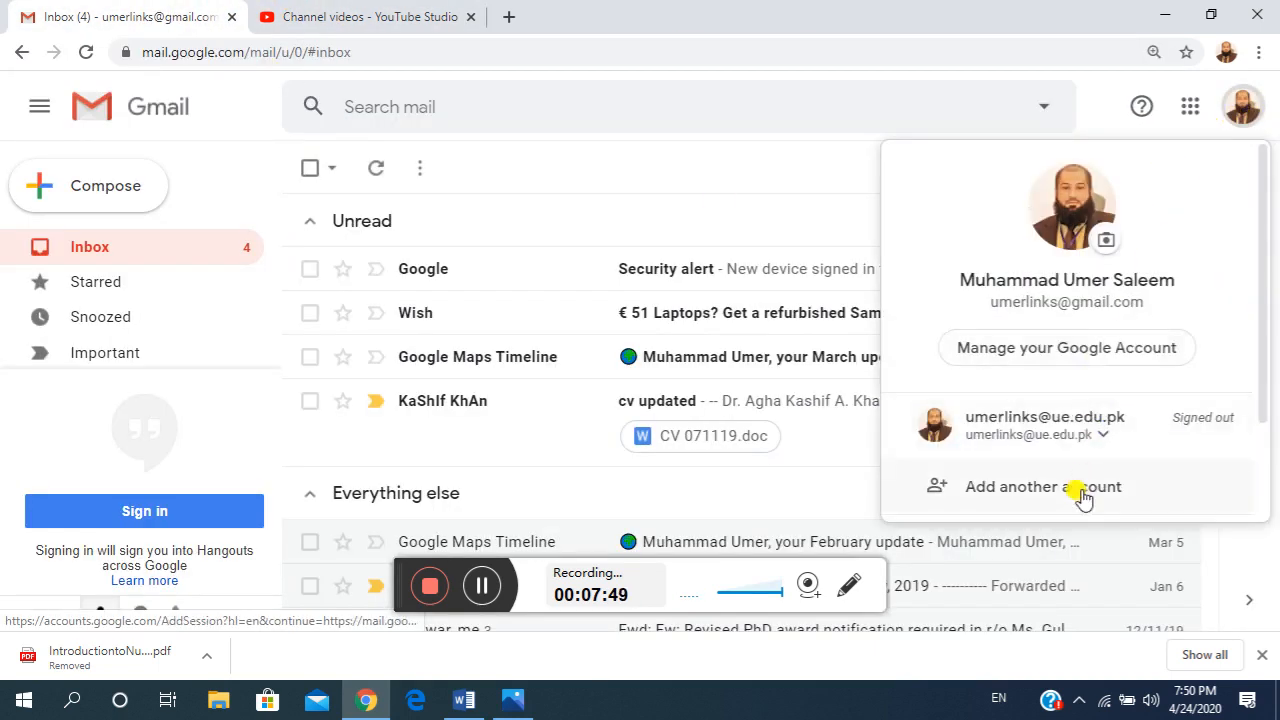
click(1067, 430)
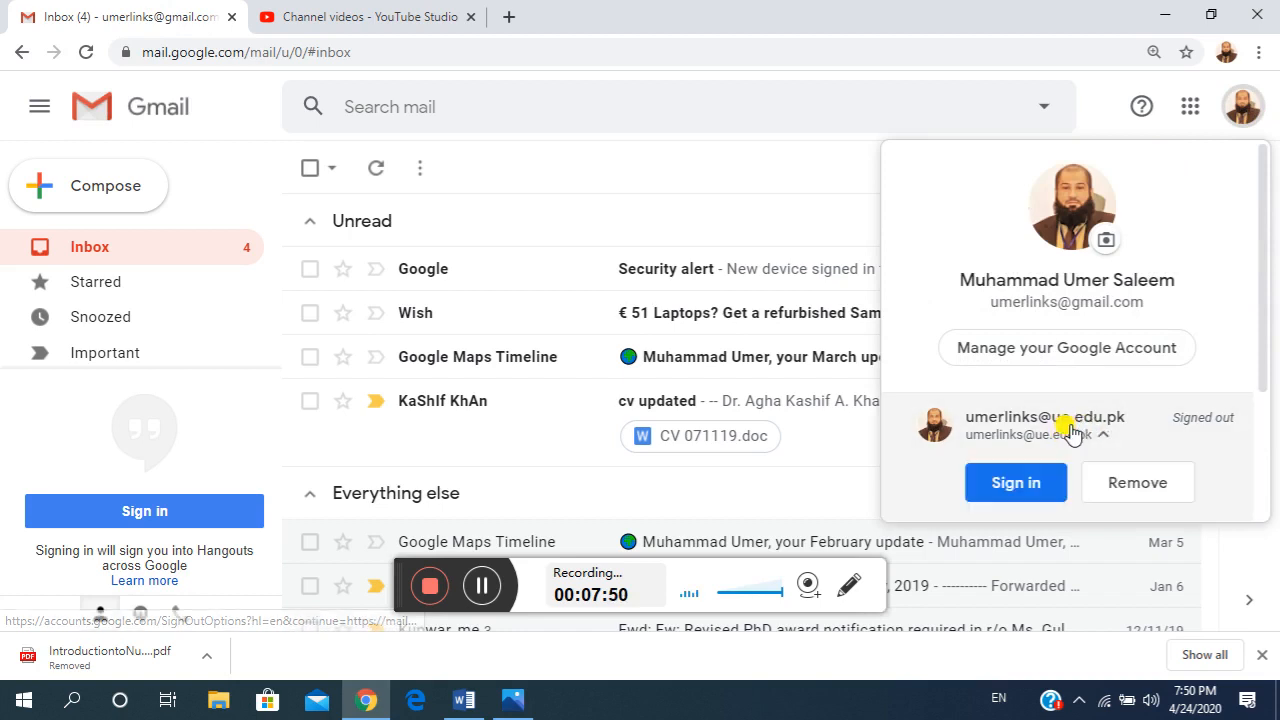
click(1014, 486)
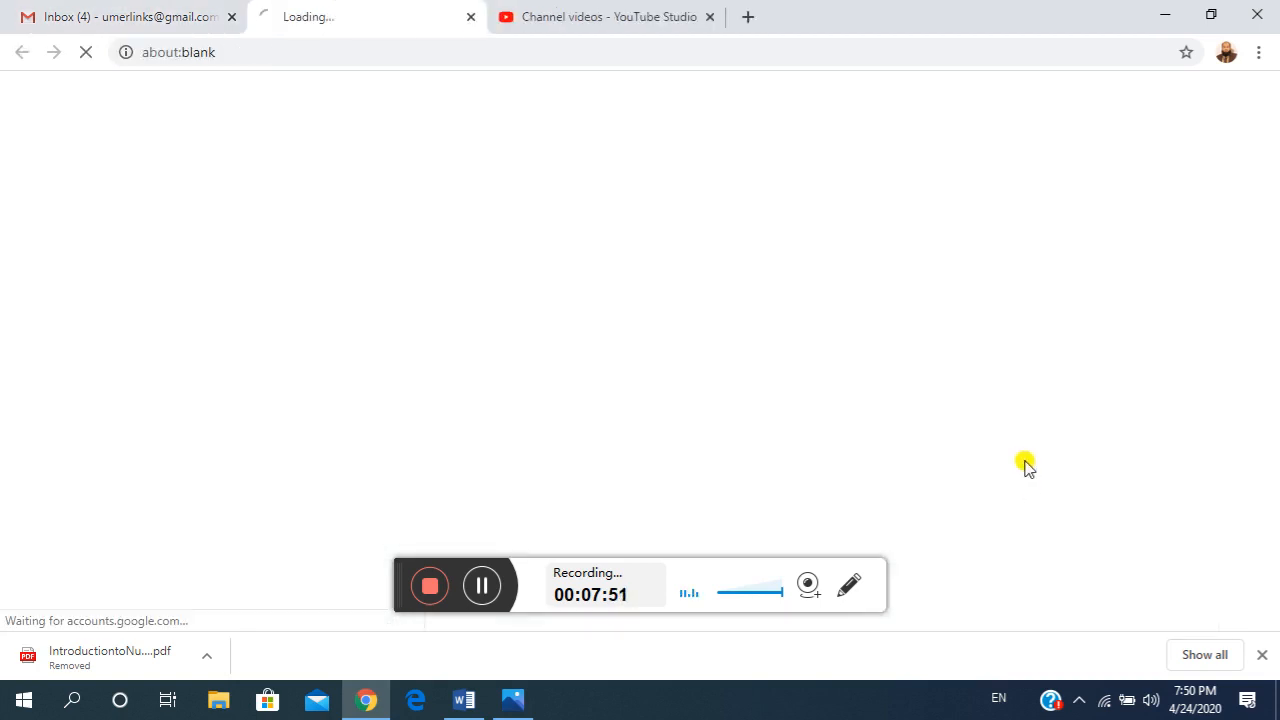
Close the old Gmail tab and verify the university account by entering the account password.
click(229, 18)
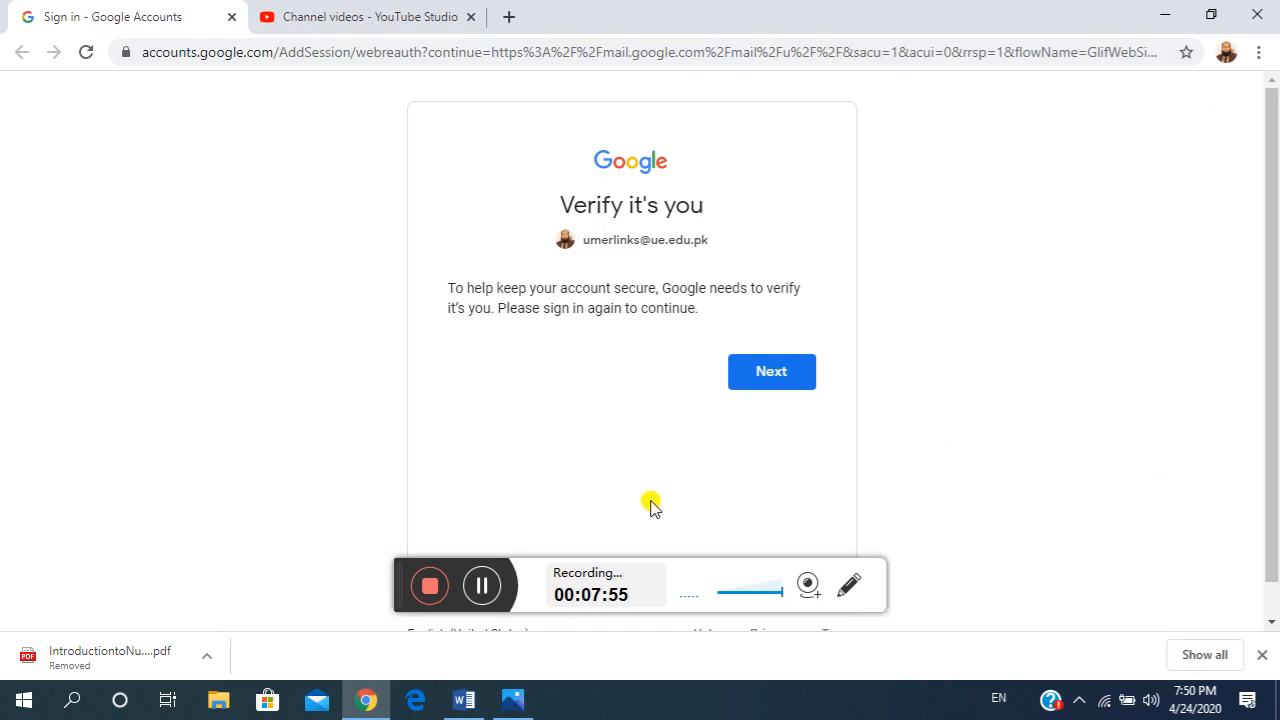
click(787, 375)
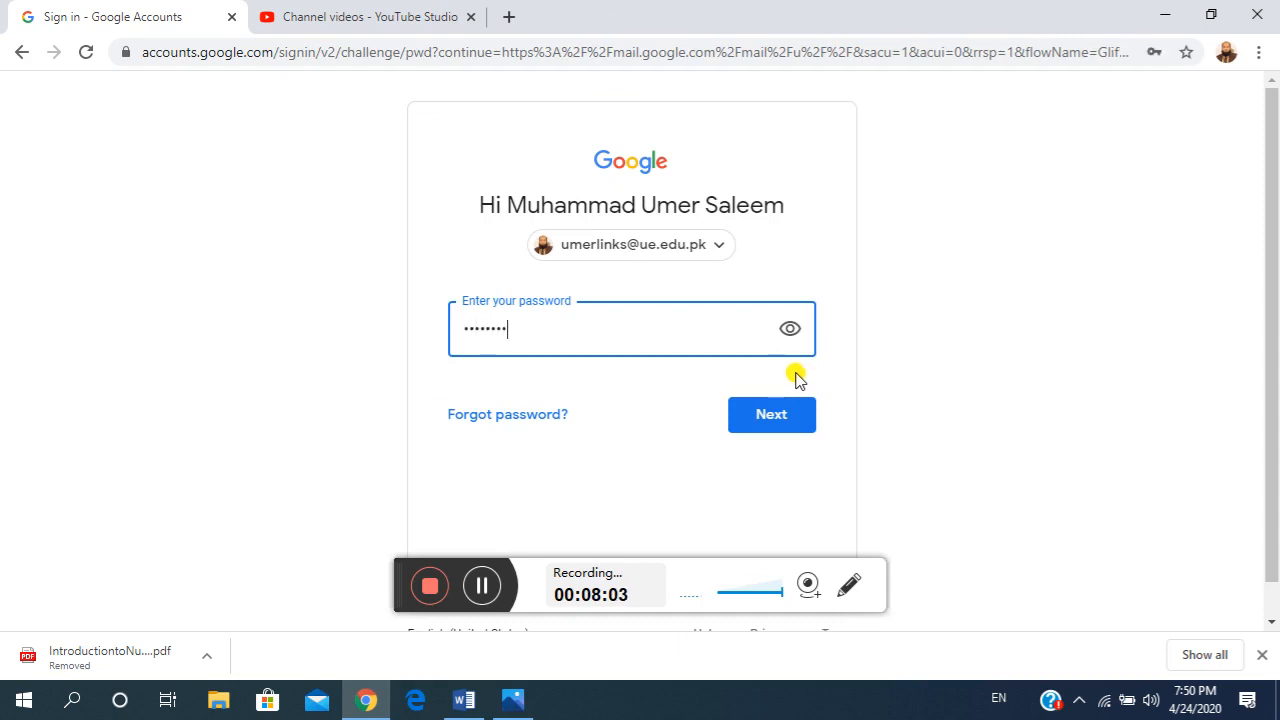
click(750, 416)
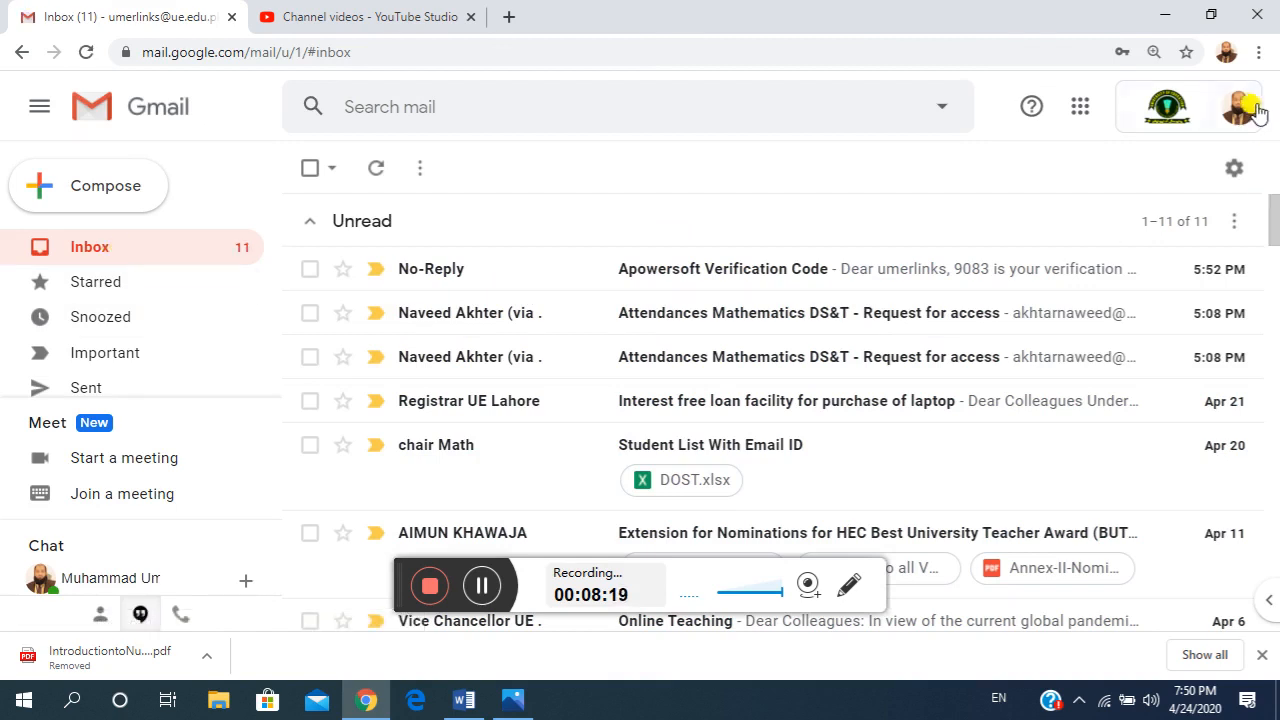
Go from Gmail to Google Drive and open the Classroom folder in My Drive.
click(1078, 106)
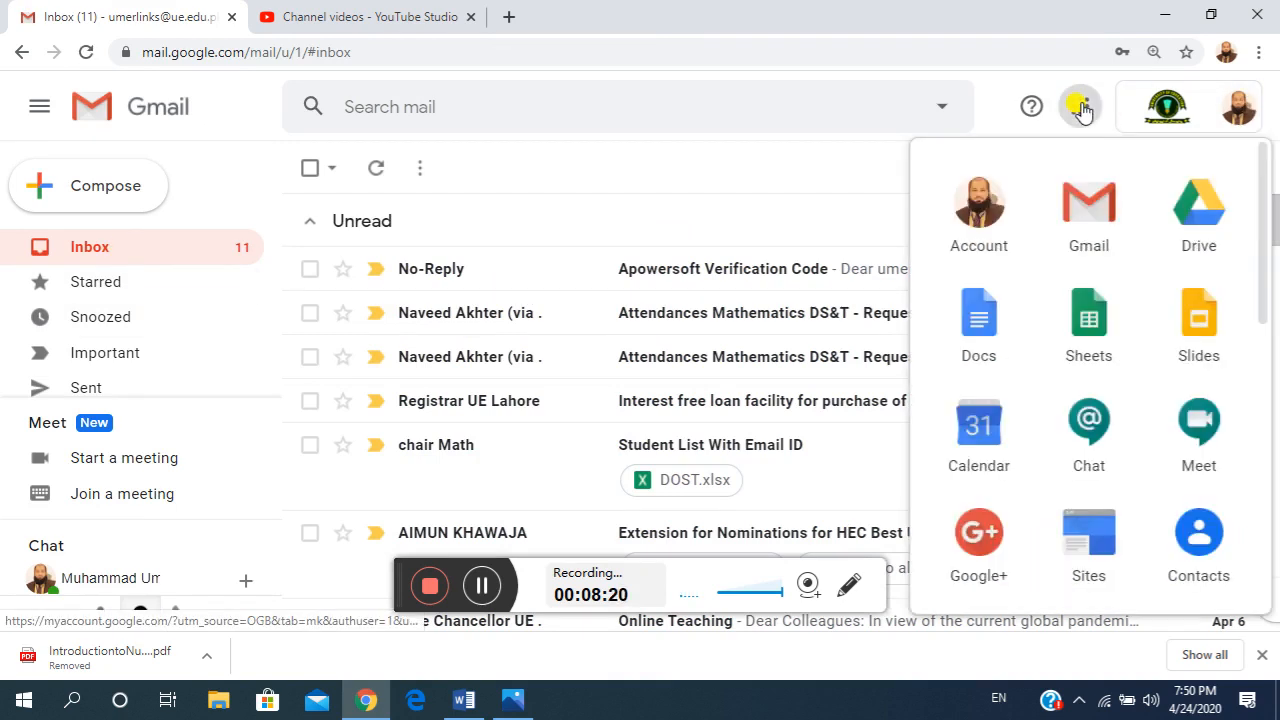
click(1199, 218)
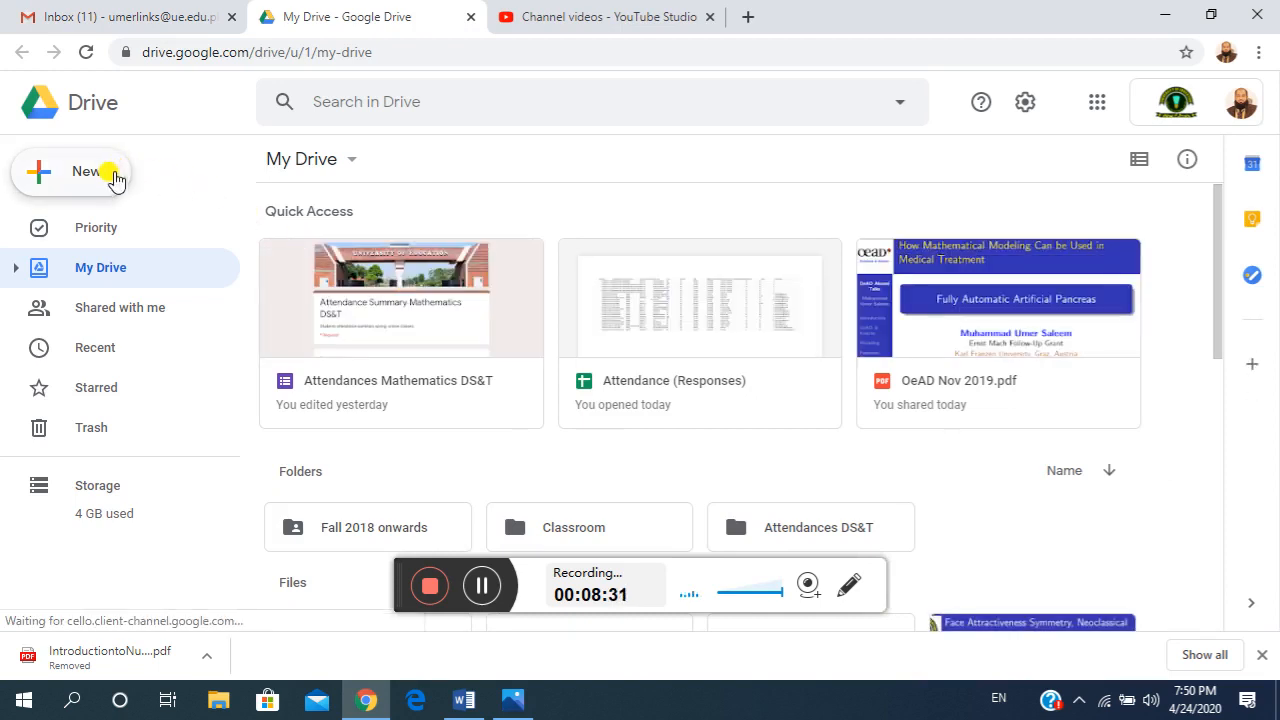
click(90, 176)
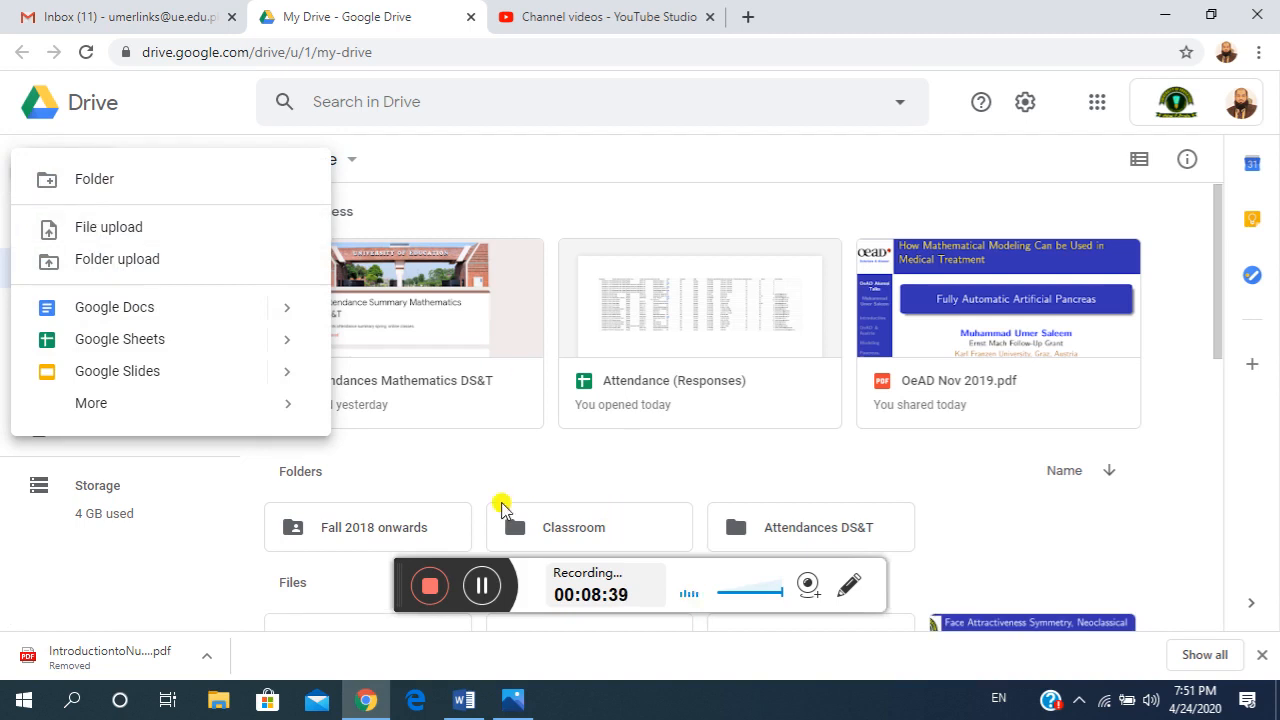
scroll(449, 466, down, 1)
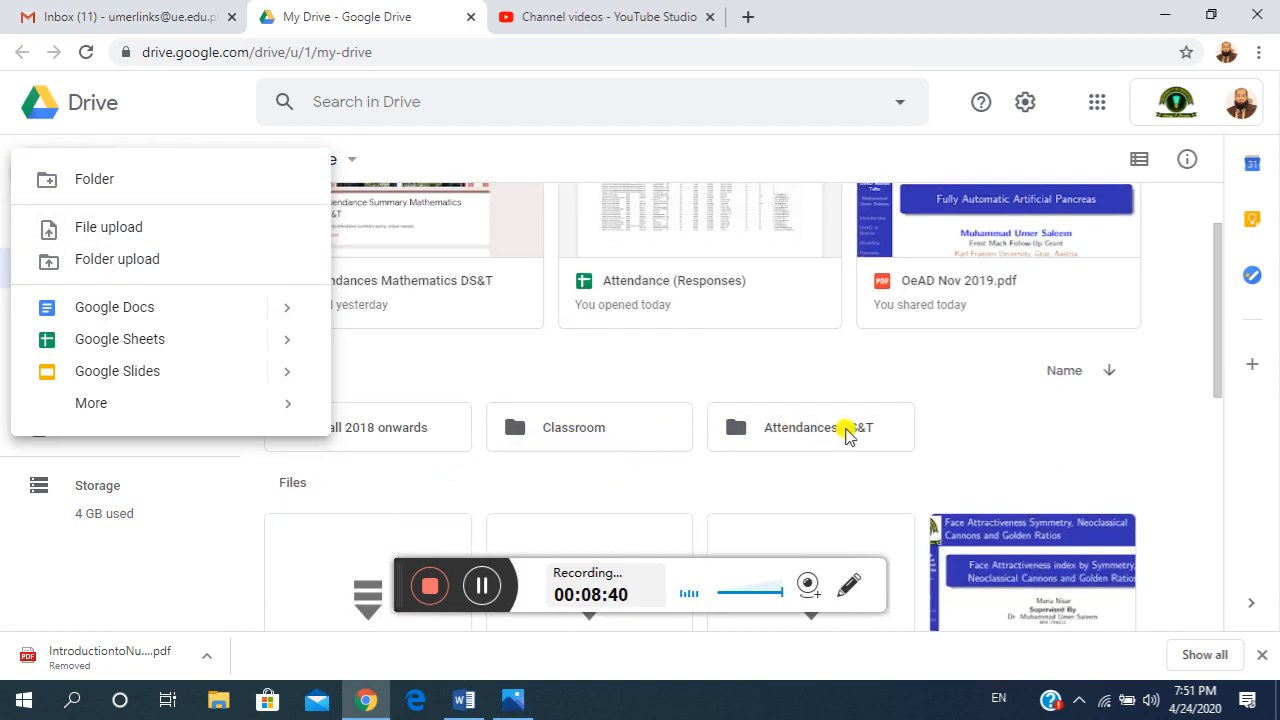
click(567, 432)
double_click(567, 432)
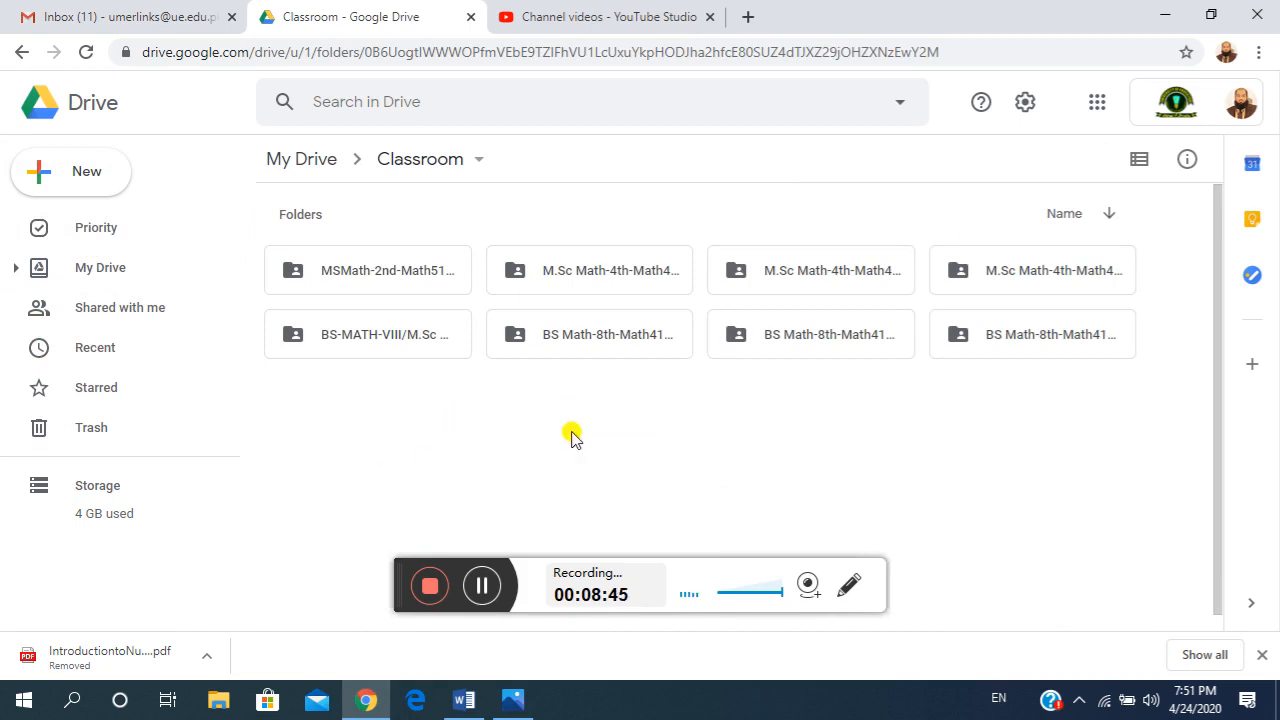
Upload the Sample Lecture Audio MP4 file from the Desktop to the Classroom folder and dismiss the upload notice.
click(86, 172)
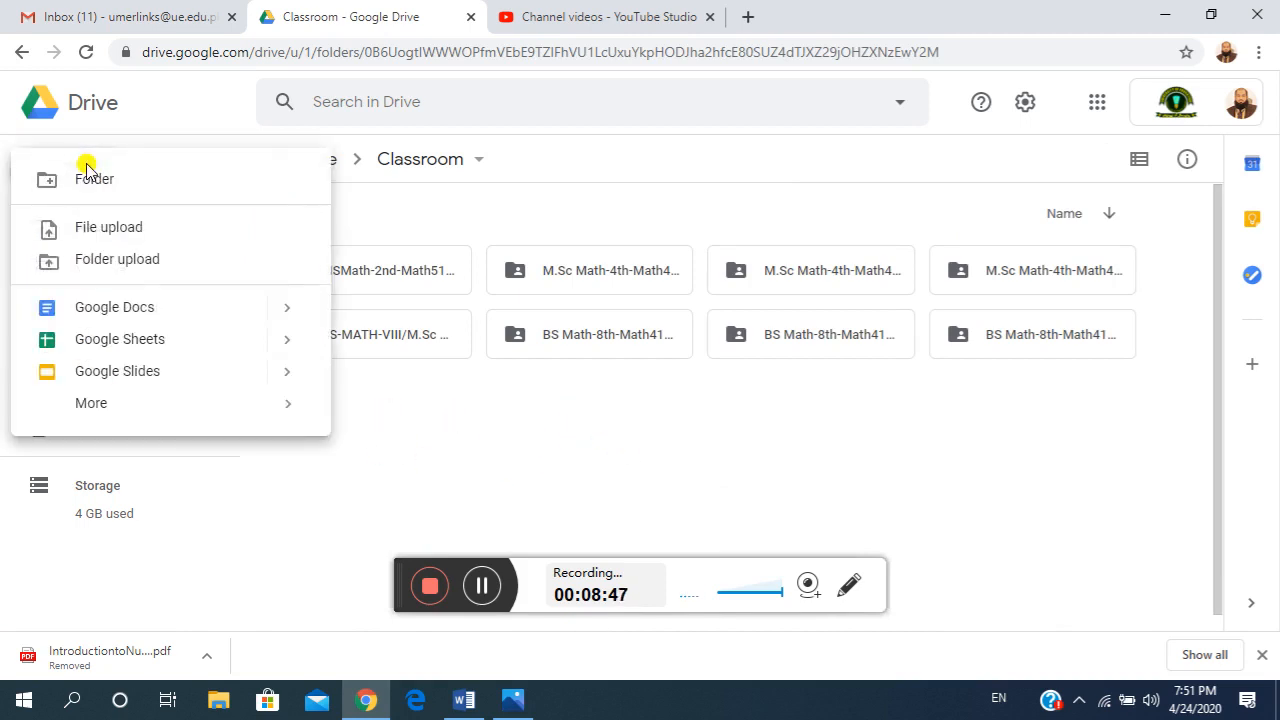
click(118, 230)
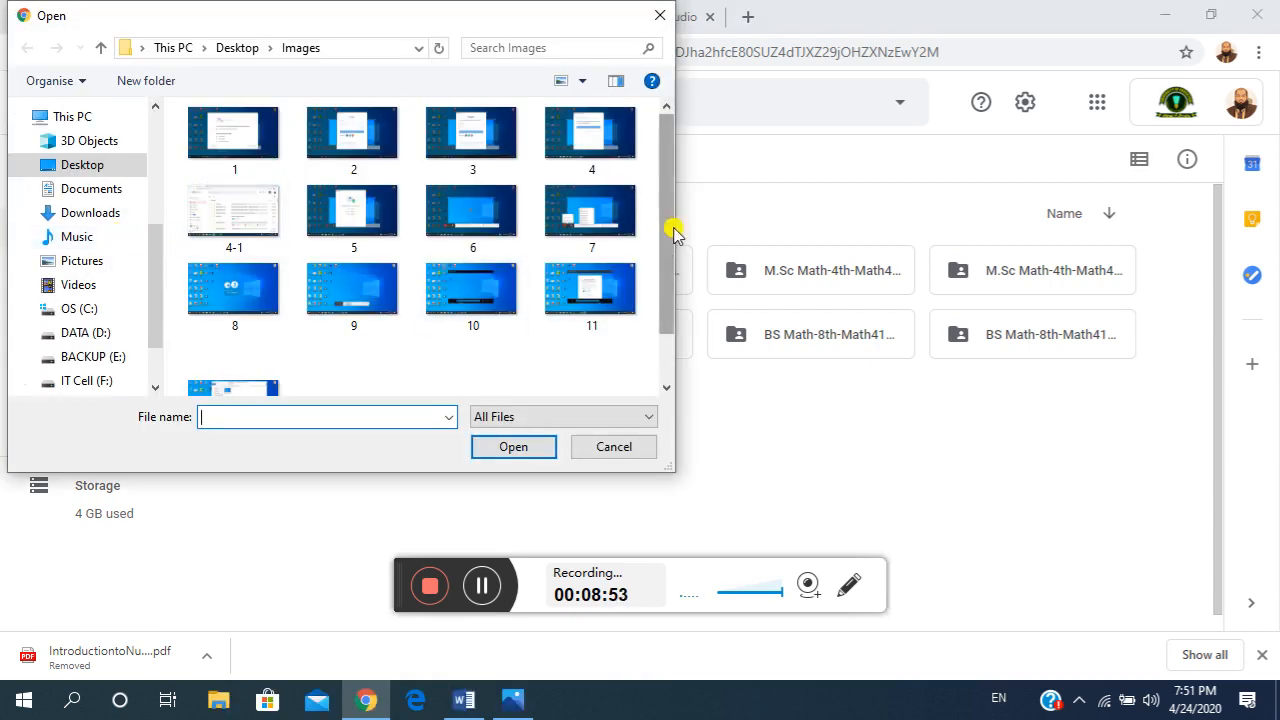
click(238, 48)
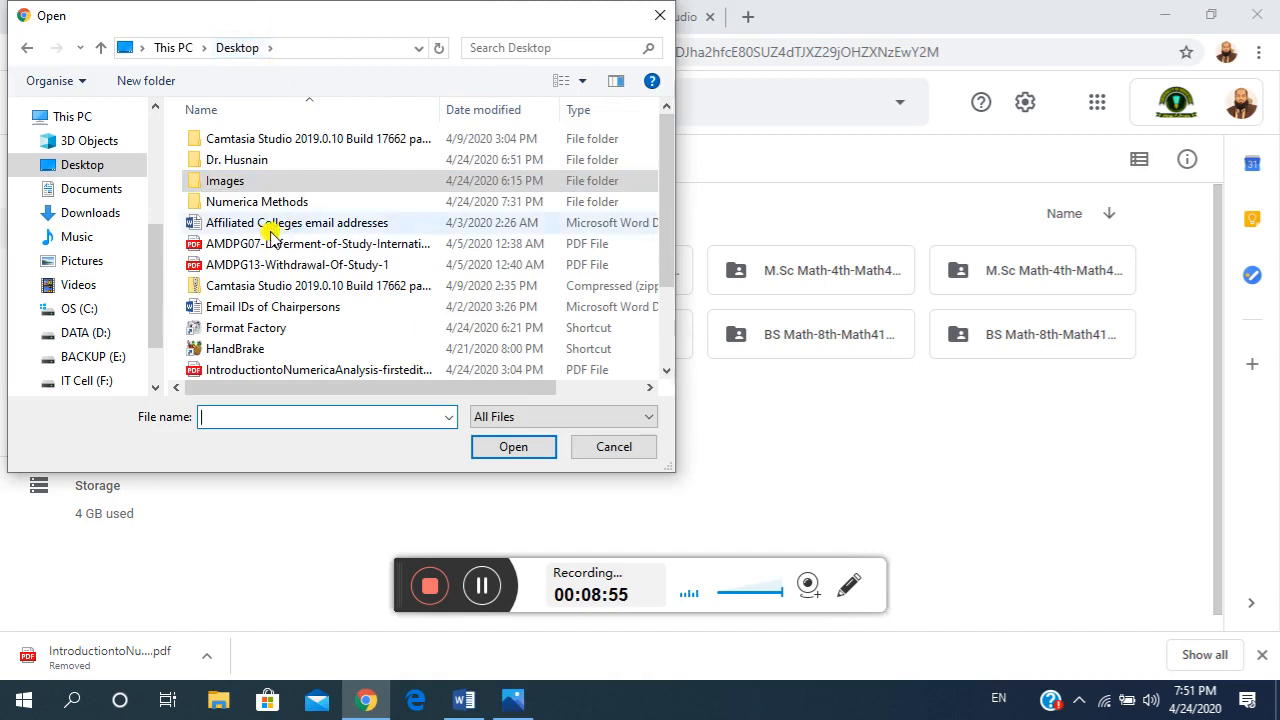
drag(667, 209, 668, 331)
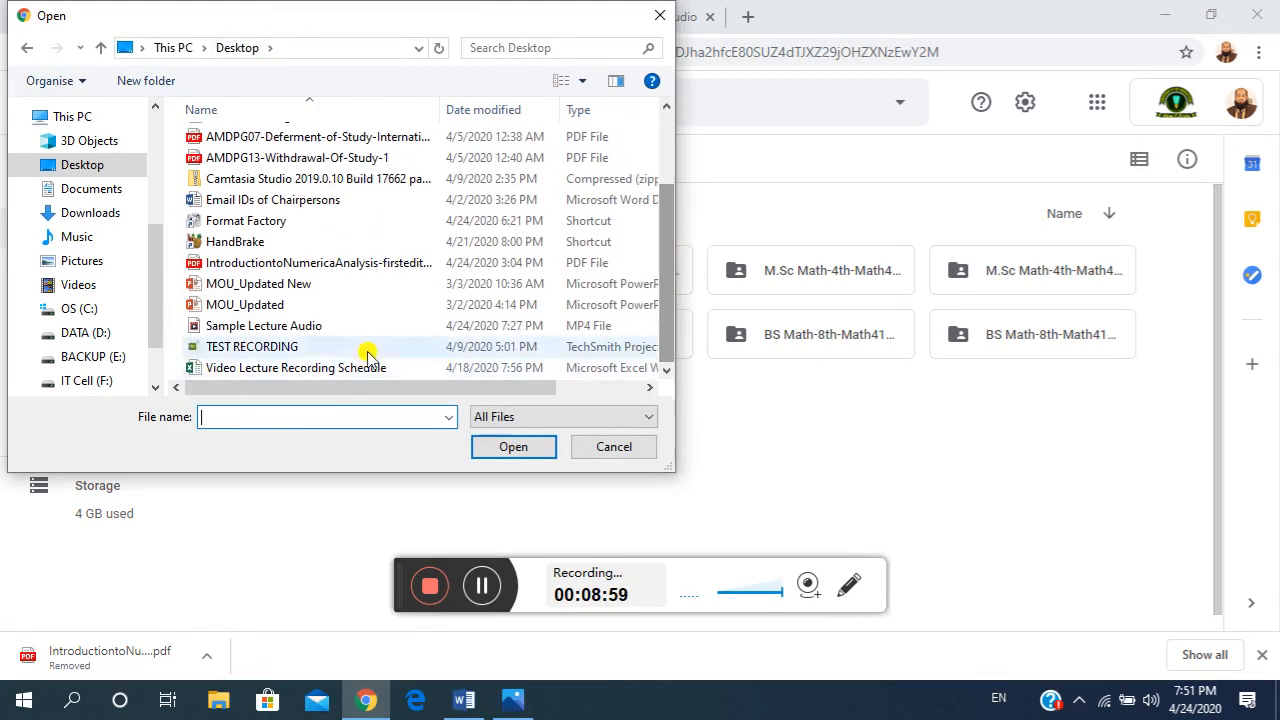
click(320, 326)
click(510, 447)
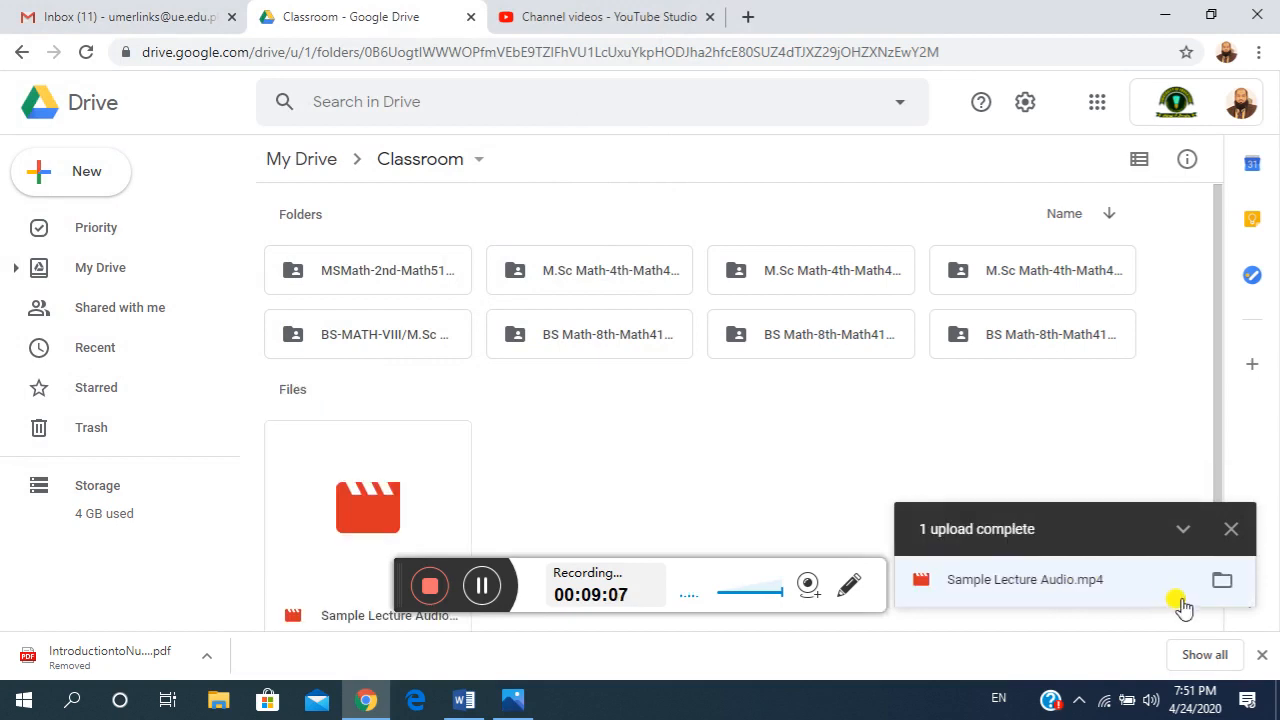
click(1230, 531)
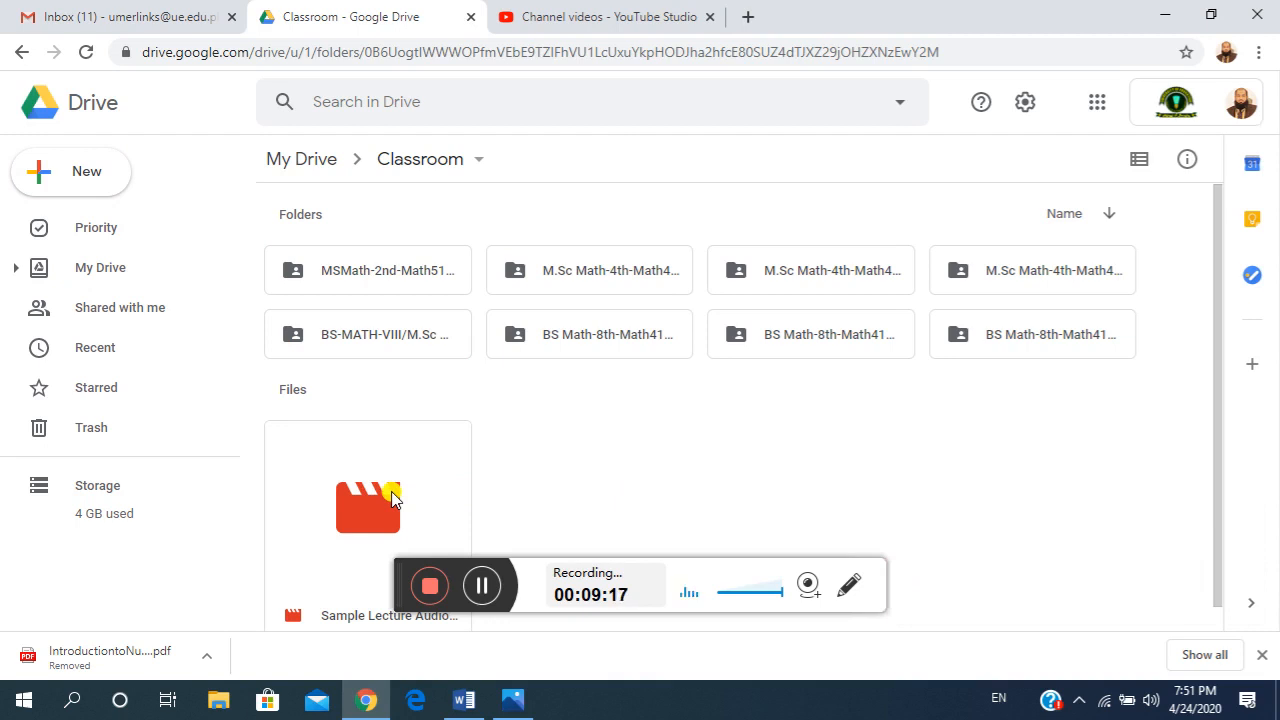
Get the shareable link of Sample Lecture Audio.mp4, open it in a new tab to check it, and close that tab.
click(338, 616)
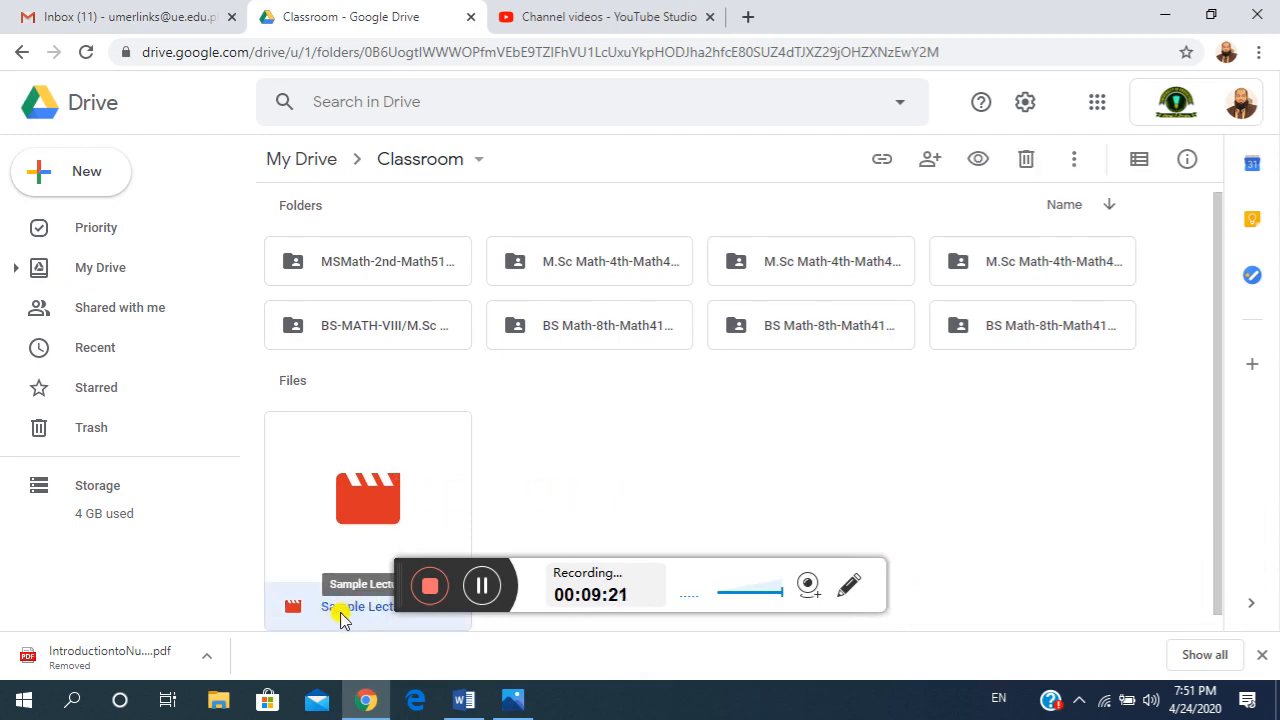
right_click(424, 468)
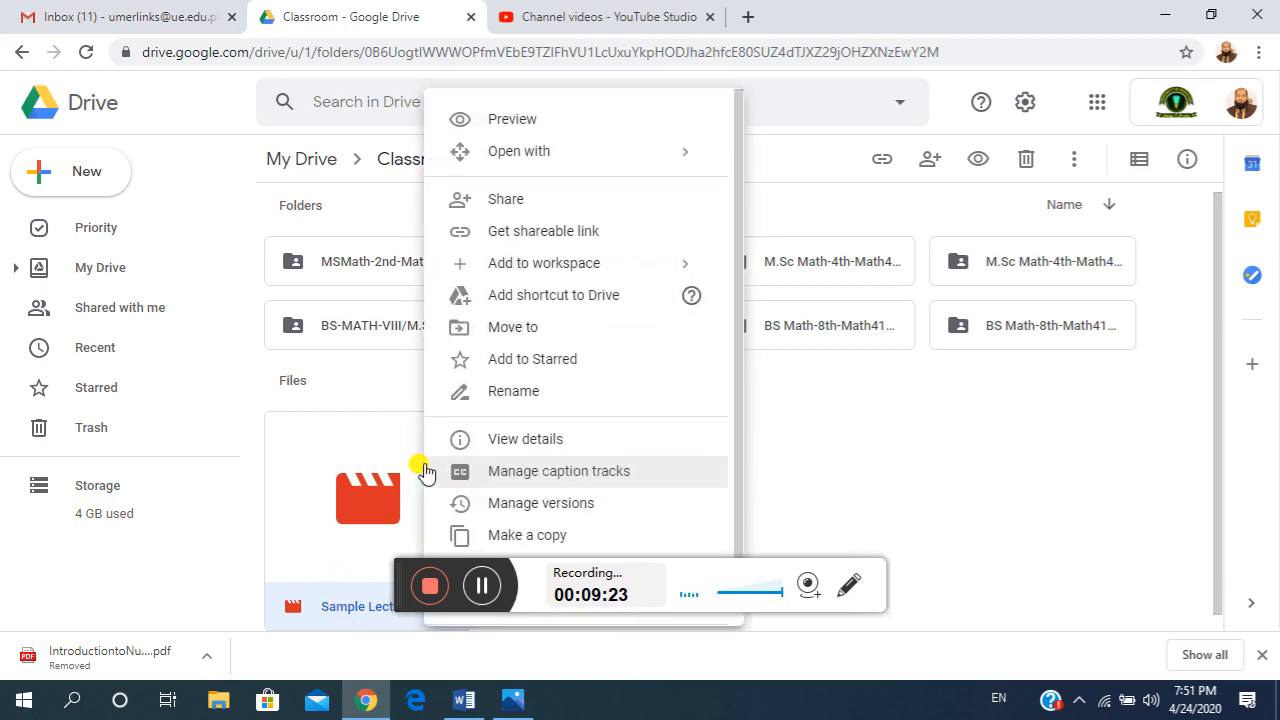
click(559, 233)
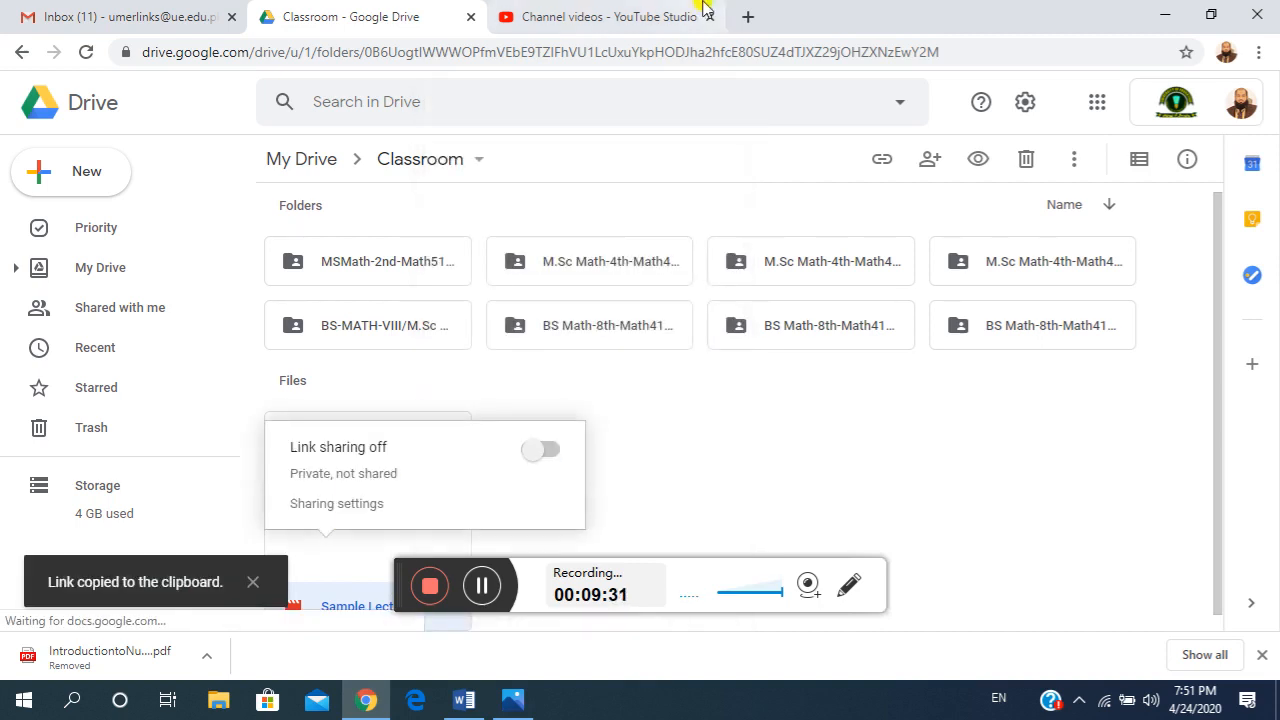
click(743, 18)
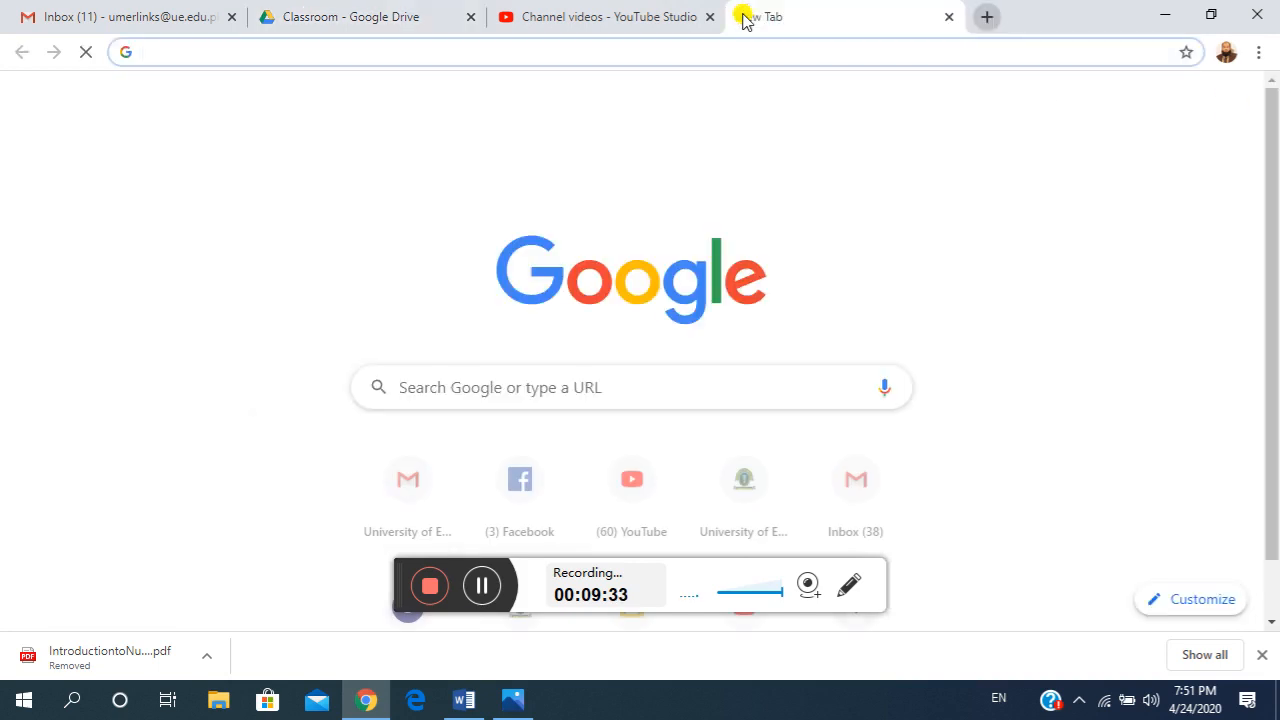
key(ctrl+v)
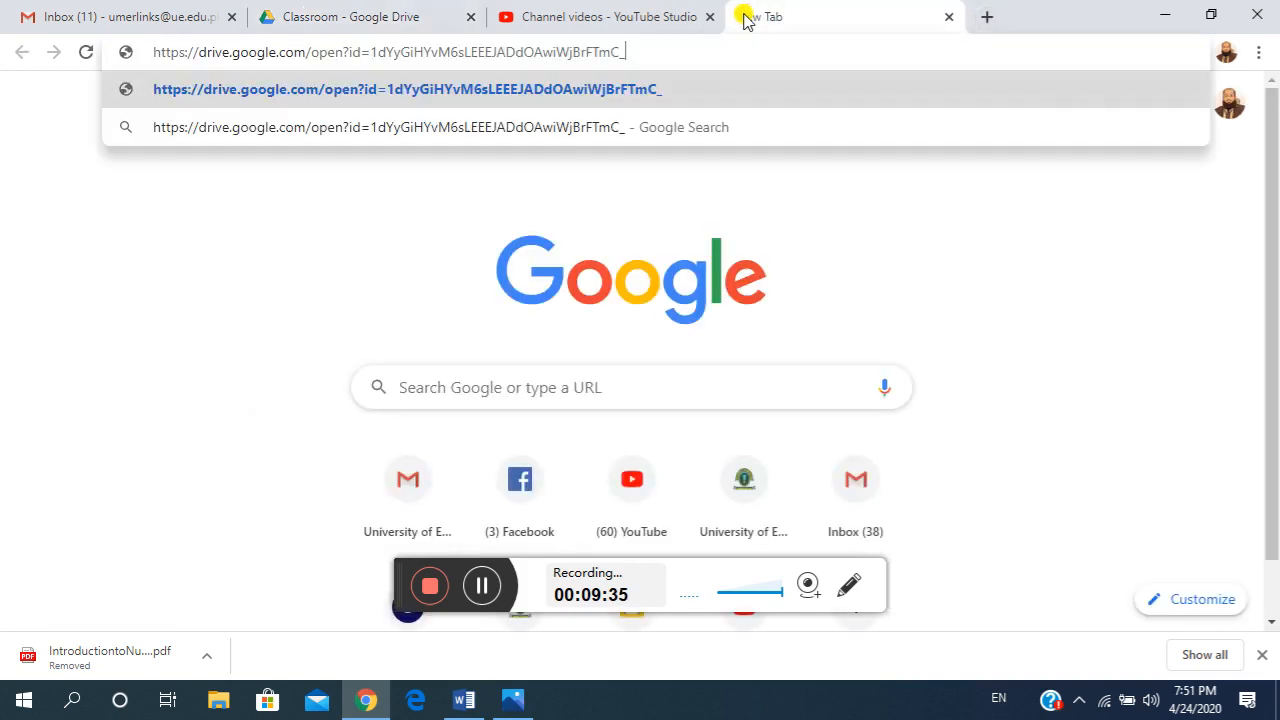
key(Return)
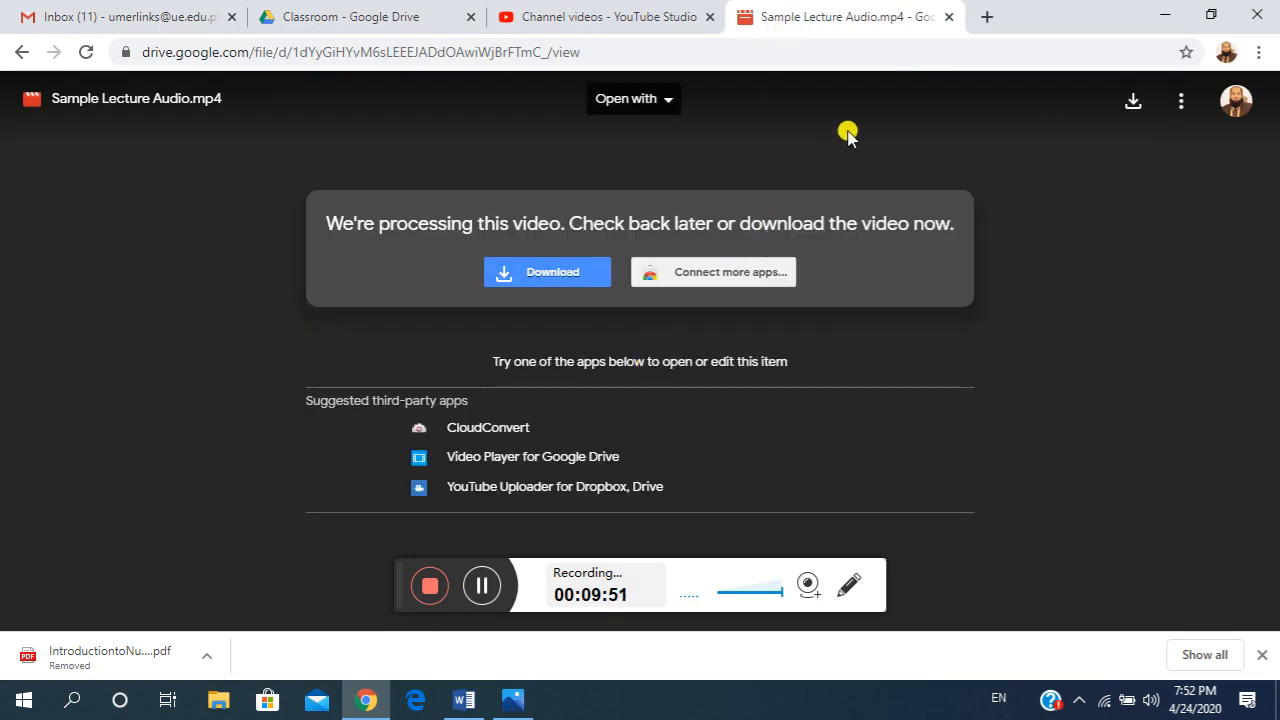
click(951, 21)
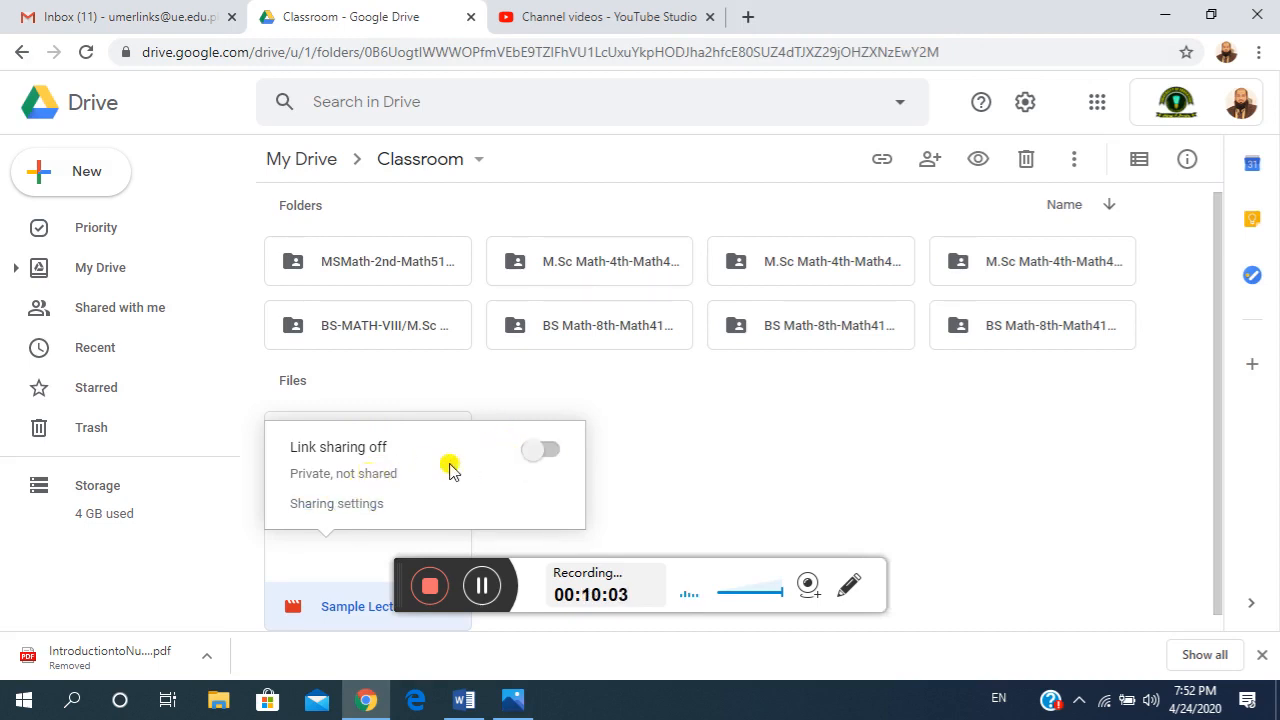
Turn on link sharing for Sample Lecture Audio.mp4, and close the Google Drive and YouTube Studio tabs.
click(533, 452)
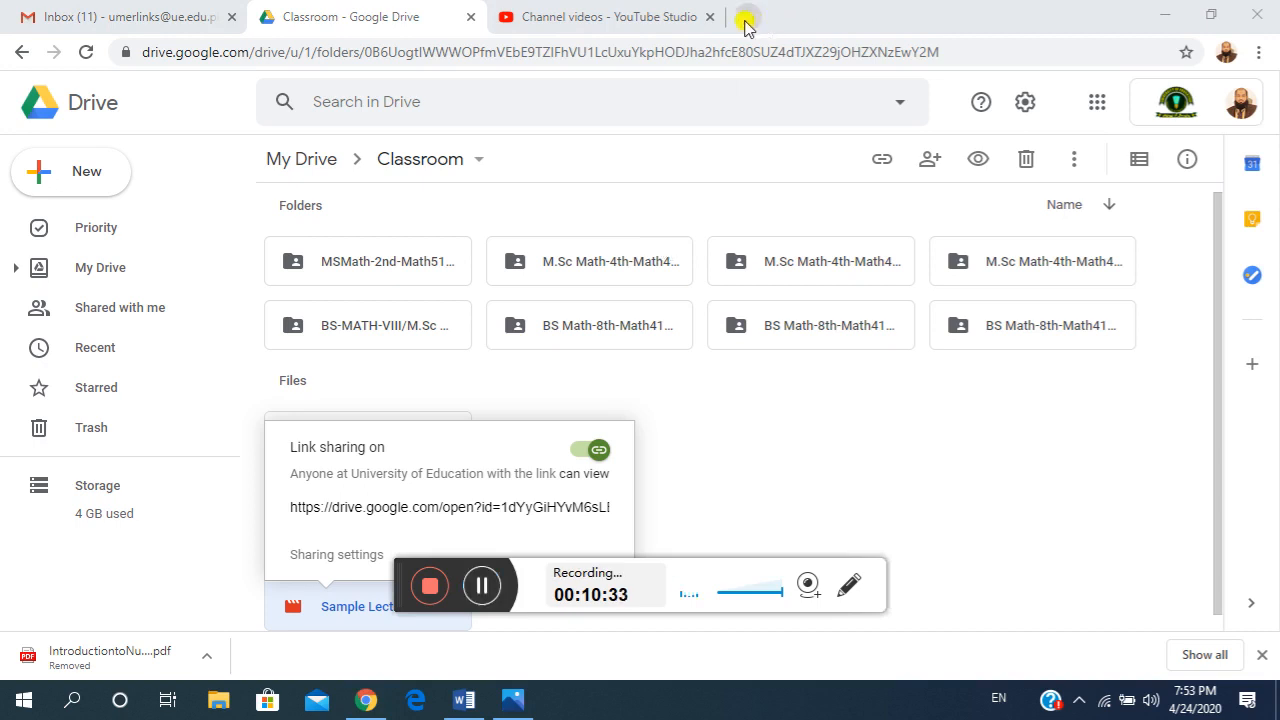
click(474, 24)
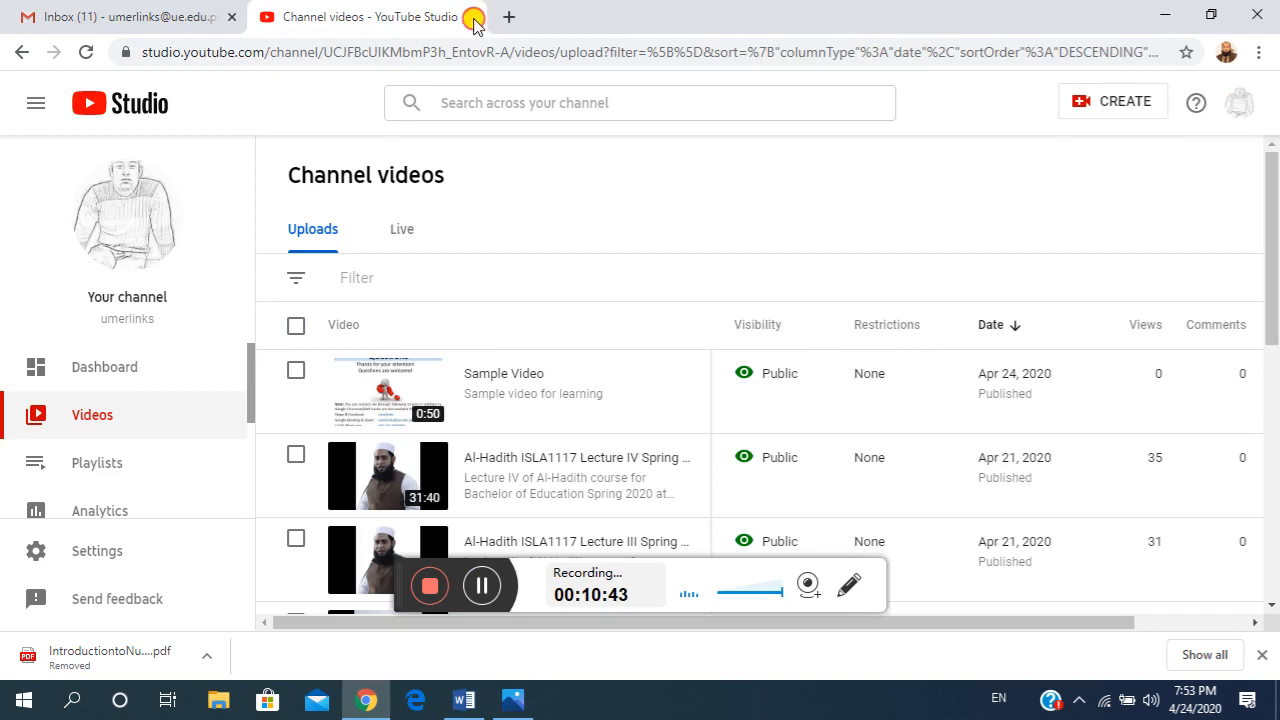
click(474, 20)
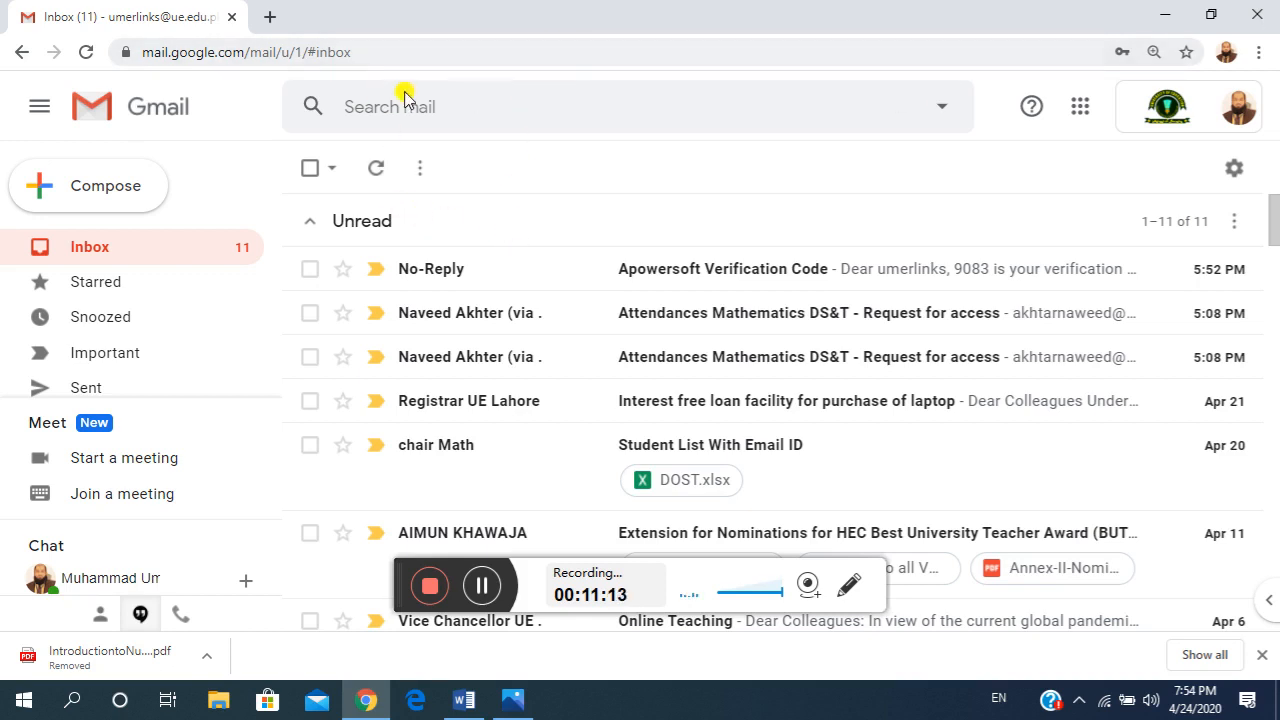
Open classroom.google.com in a new tab and switch to the university account to show its Google Classroom classes.
click(276, 20)
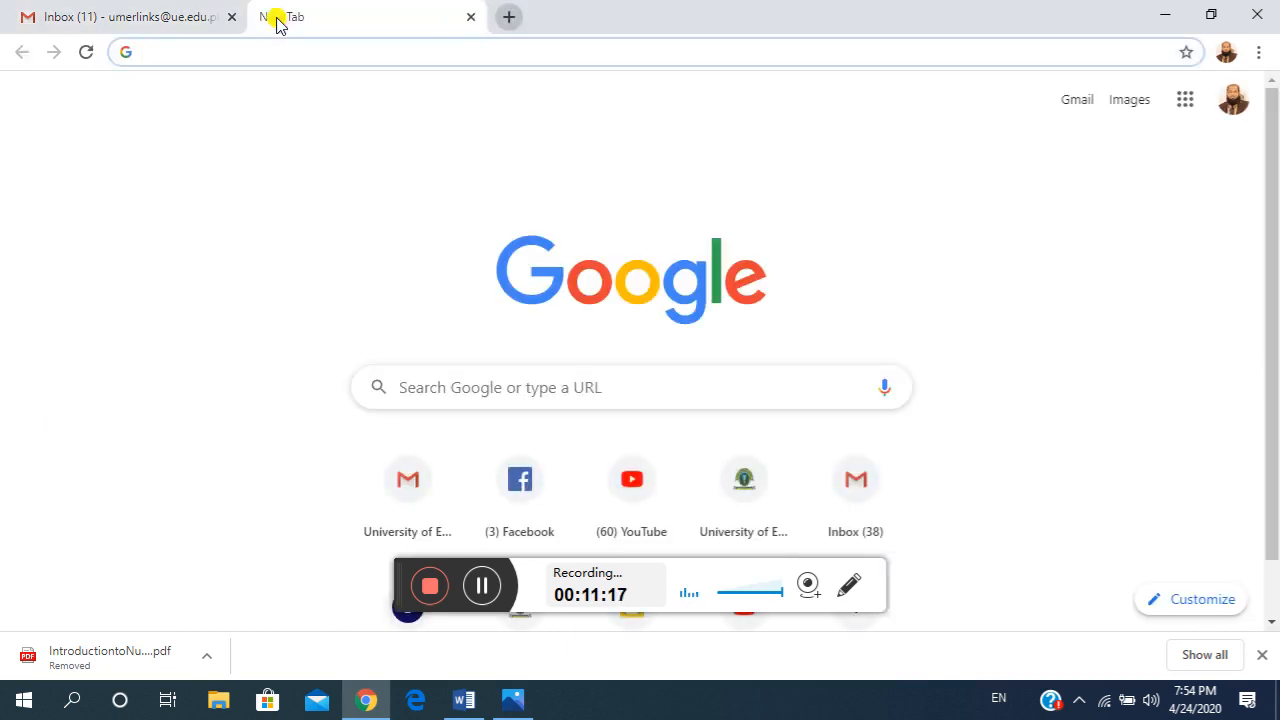
text(cla)
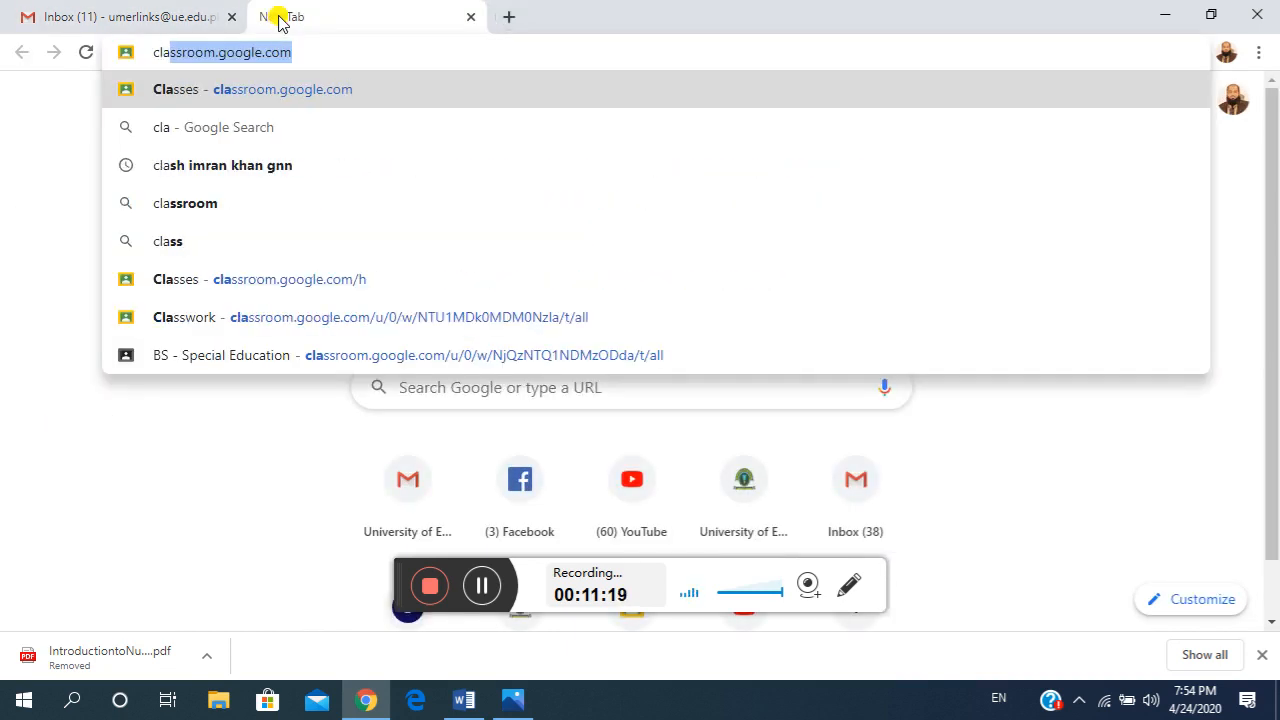
key(Return)
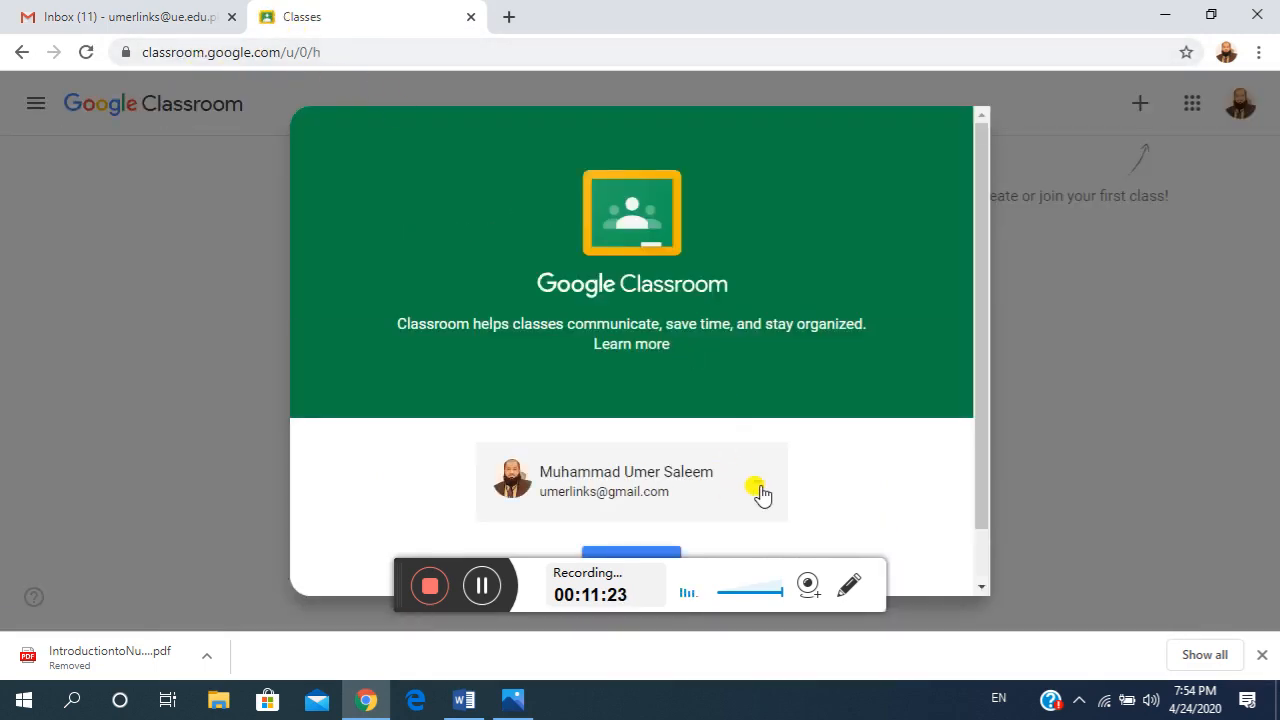
click(758, 490)
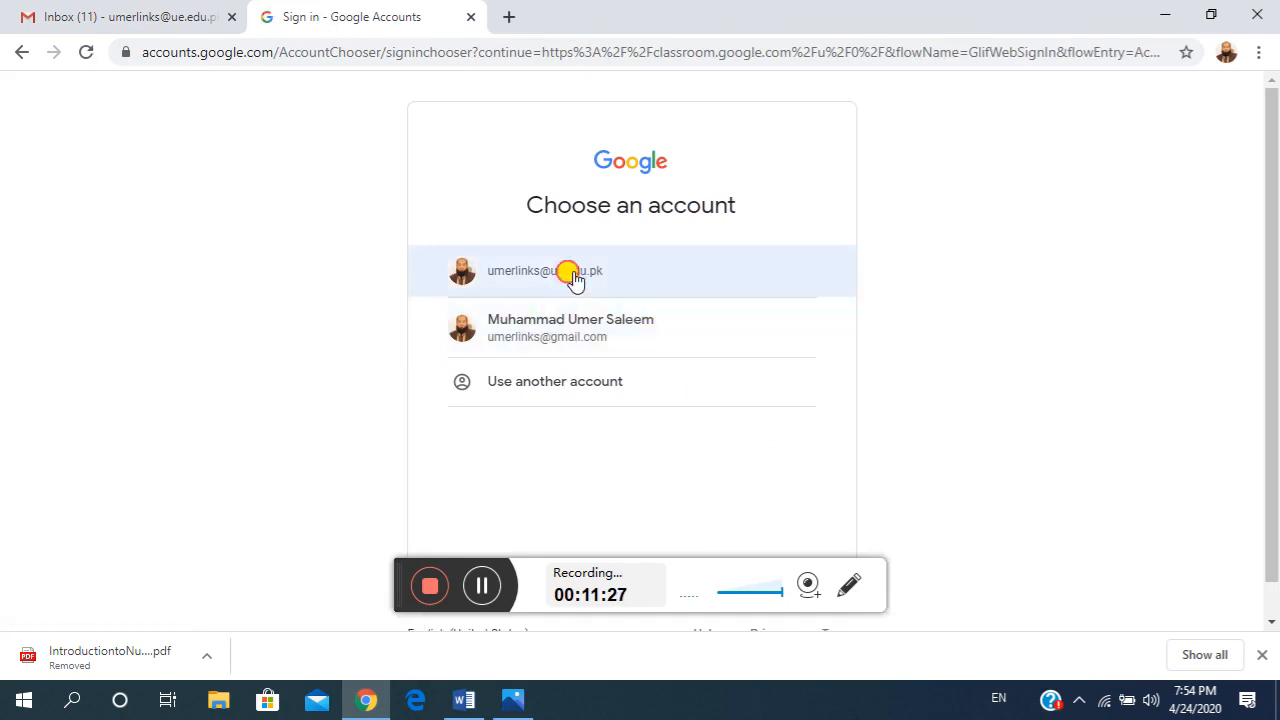
click(575, 278)
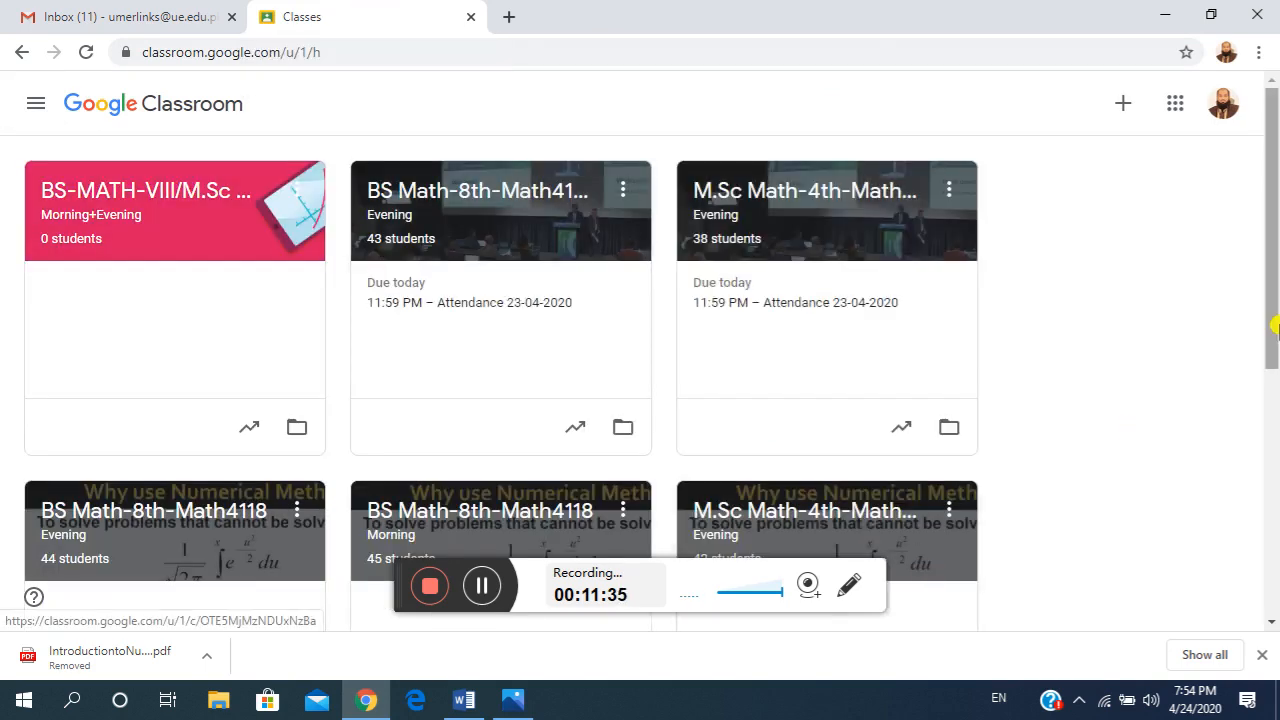
Look through all the existing class cards on the Classes page.
mouse_move(1272, 260)
mouse_down()
mouse_move(1266, 511)
mouse_move(1276, 254)
mouse_up()
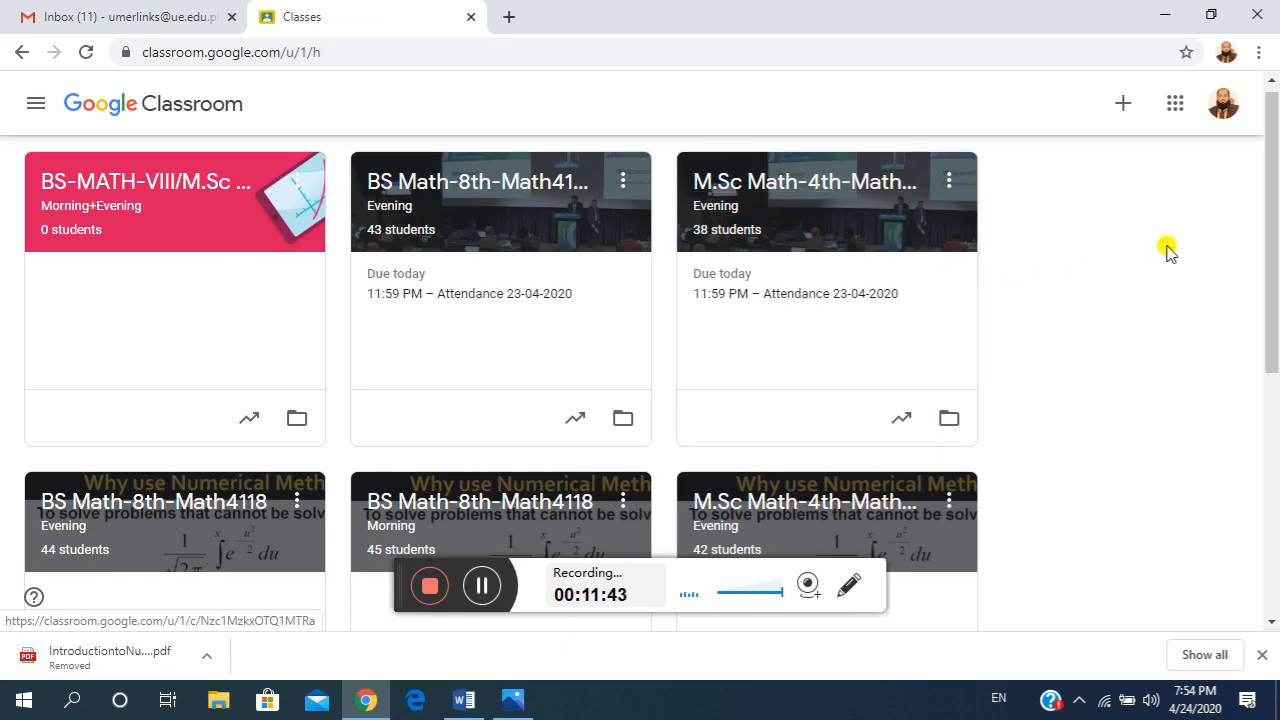
drag(1269, 229, 1272, 342)
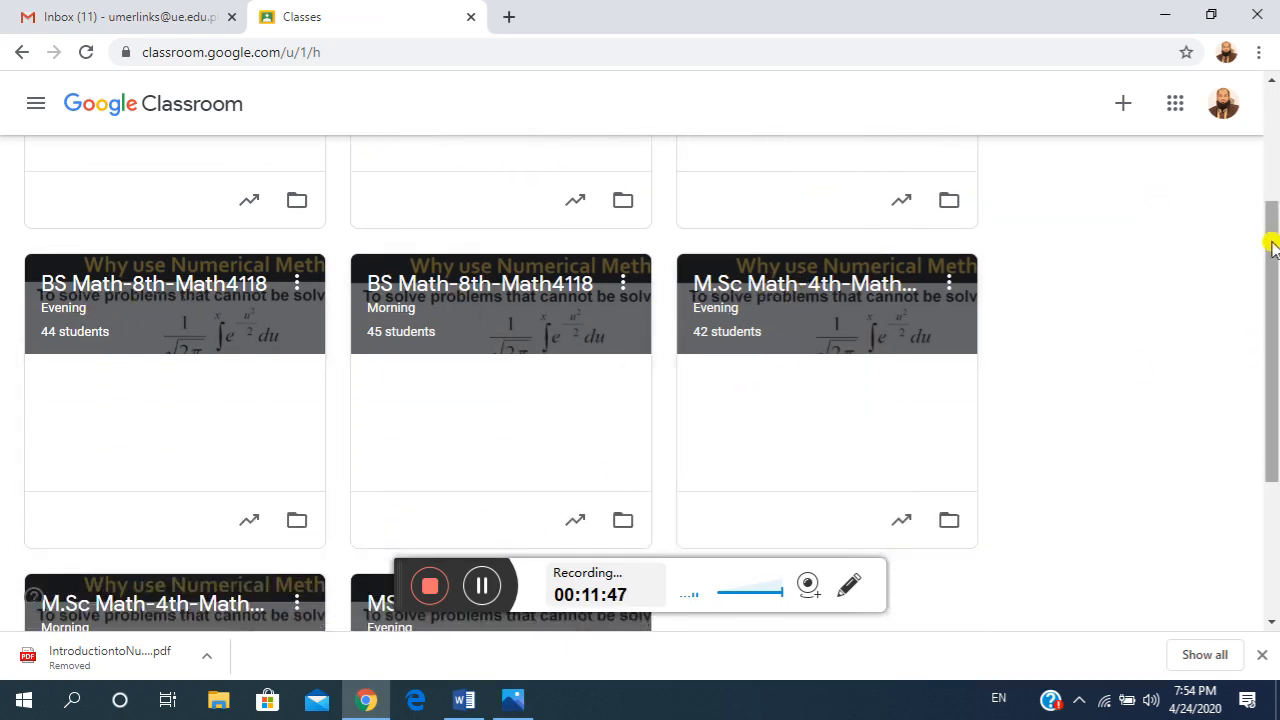
drag(1269, 246, 1267, 363)
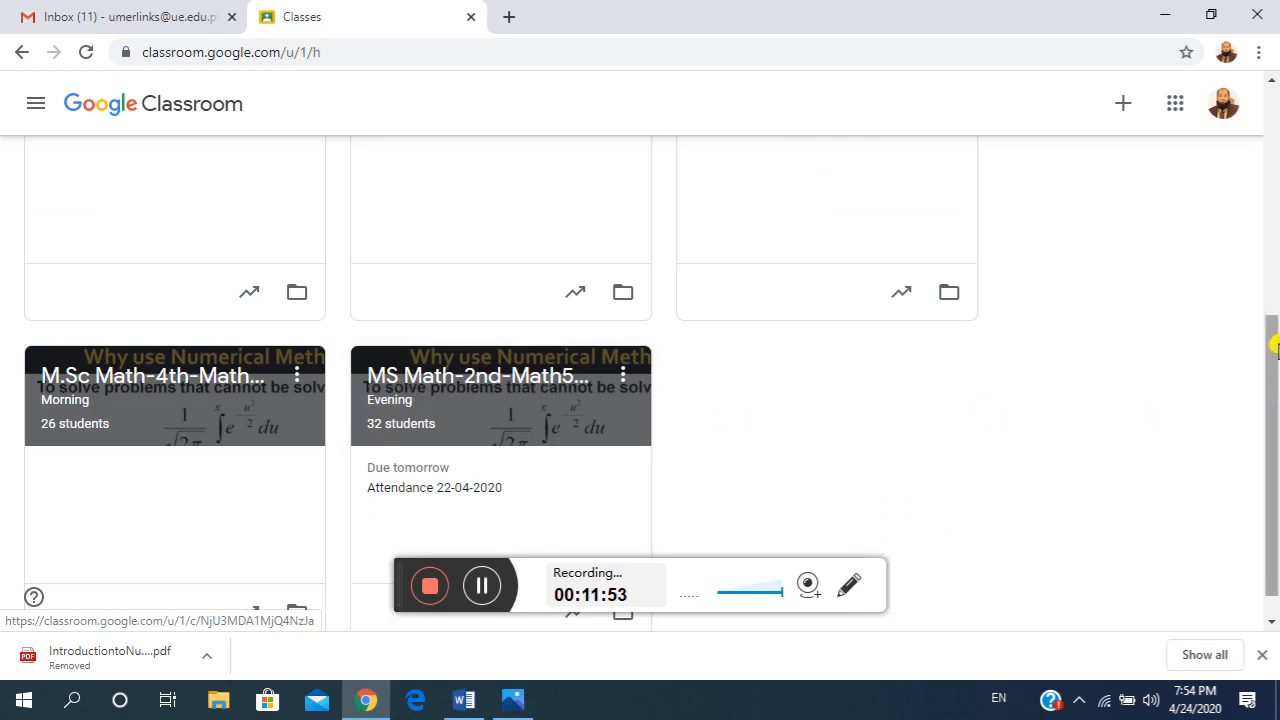
drag(1269, 343, 1269, 394)
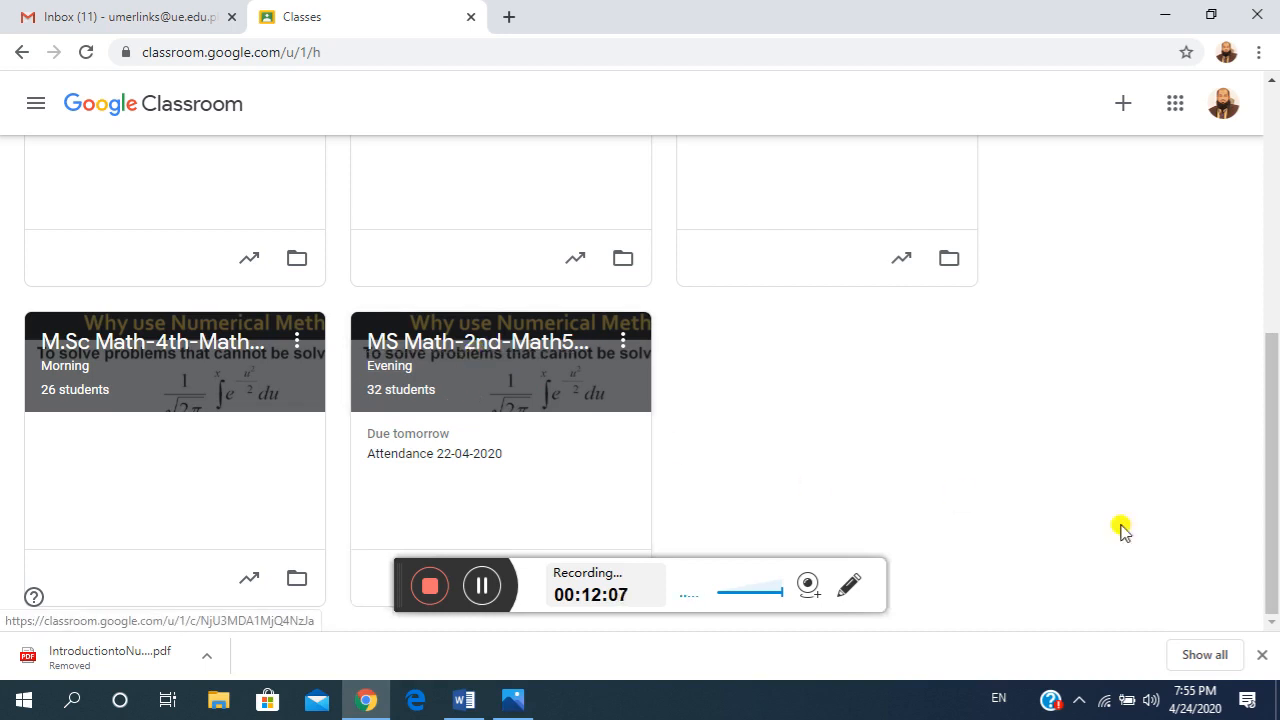
drag(1269, 434, 1265, 150)
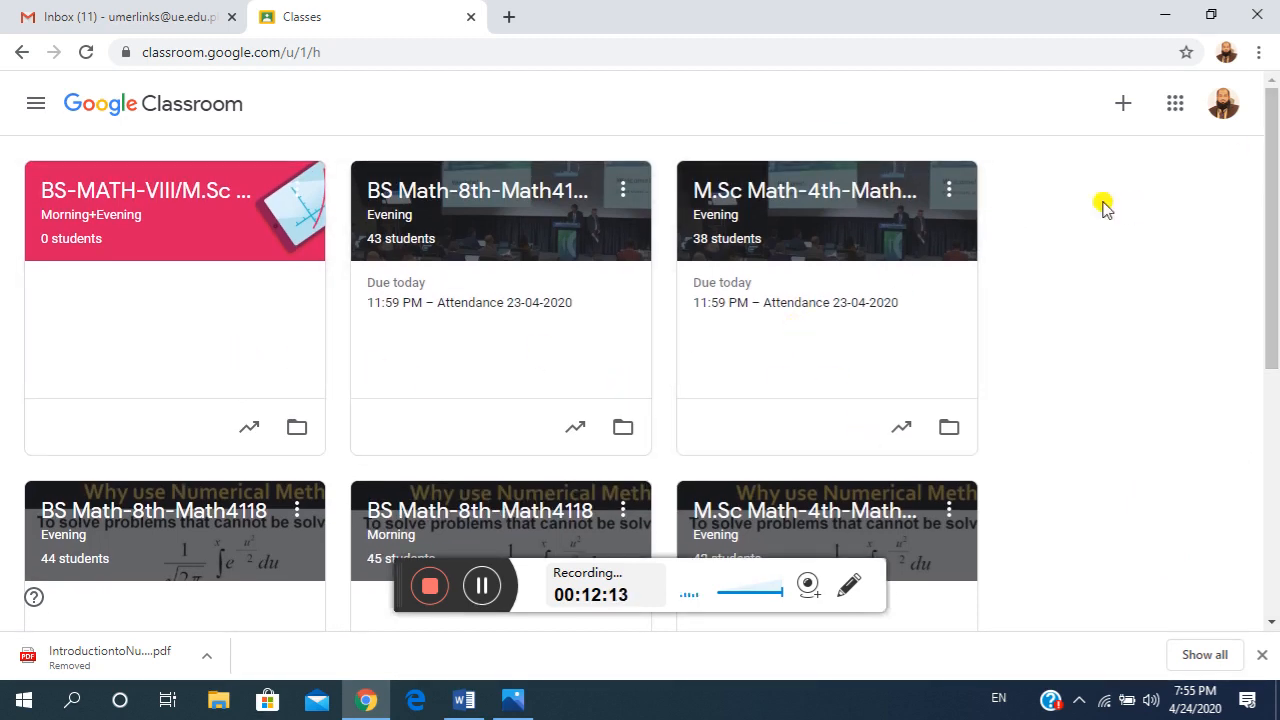
Create a class named Sample Class with section a, subject Learning and room Online.
click(1121, 105)
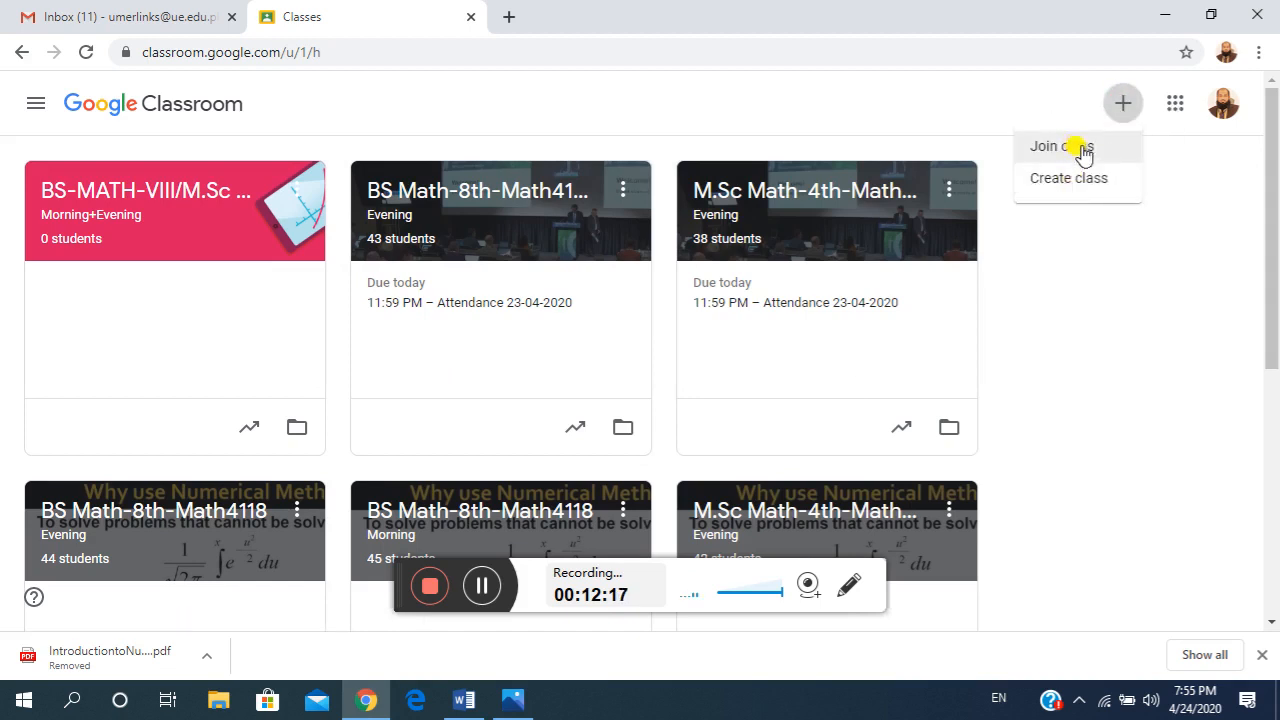
click(1070, 181)
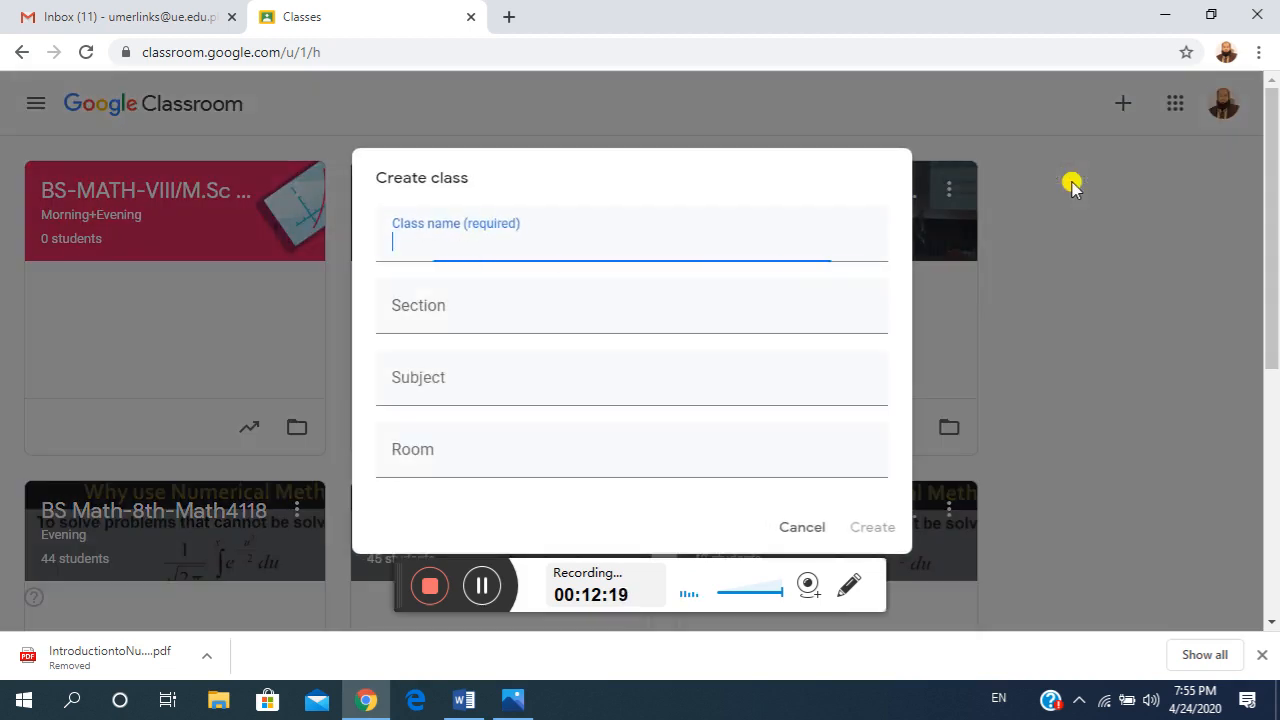
text(Sample Class)
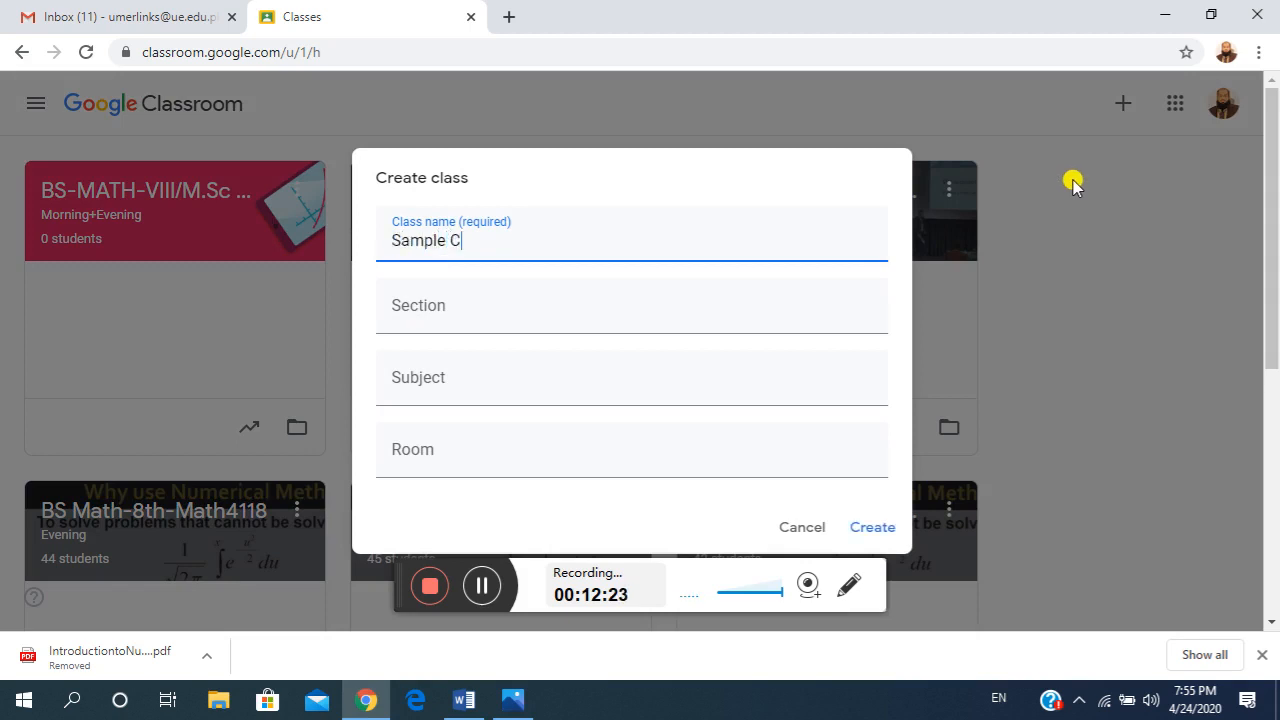
click(491, 291)
text(a)
click(475, 378)
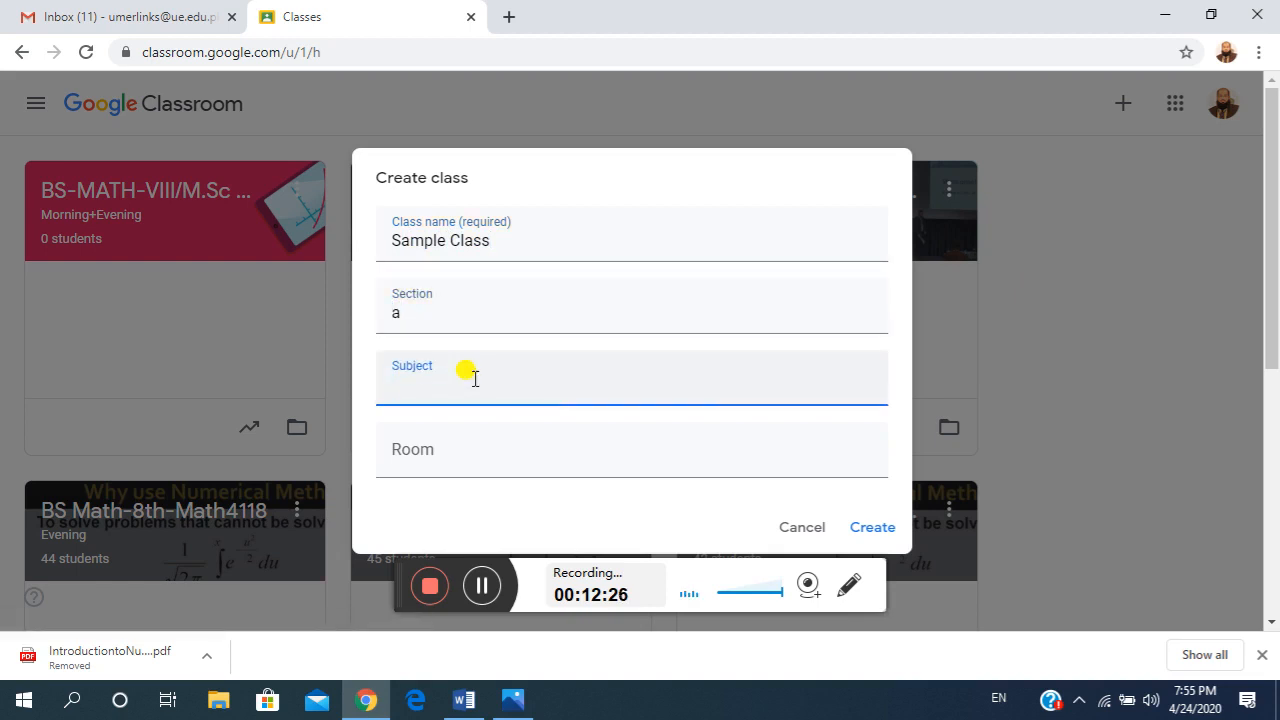
text(Learning)
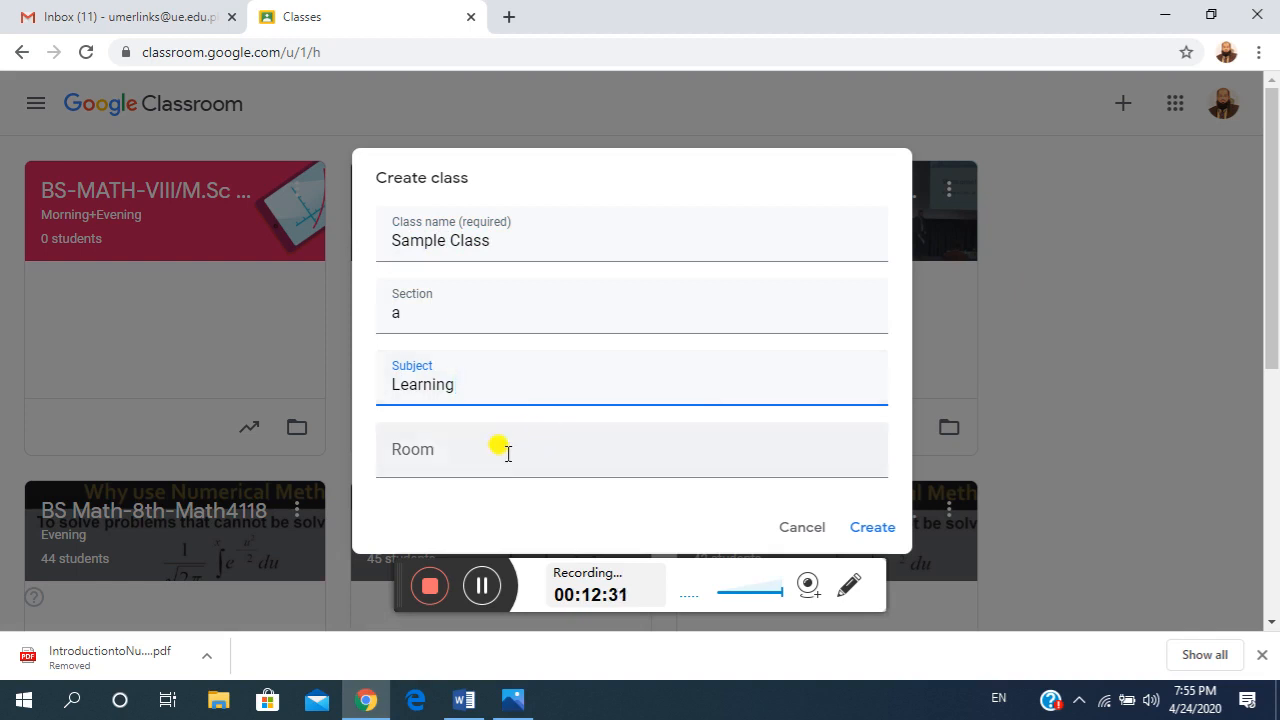
click(472, 457)
text(Online)
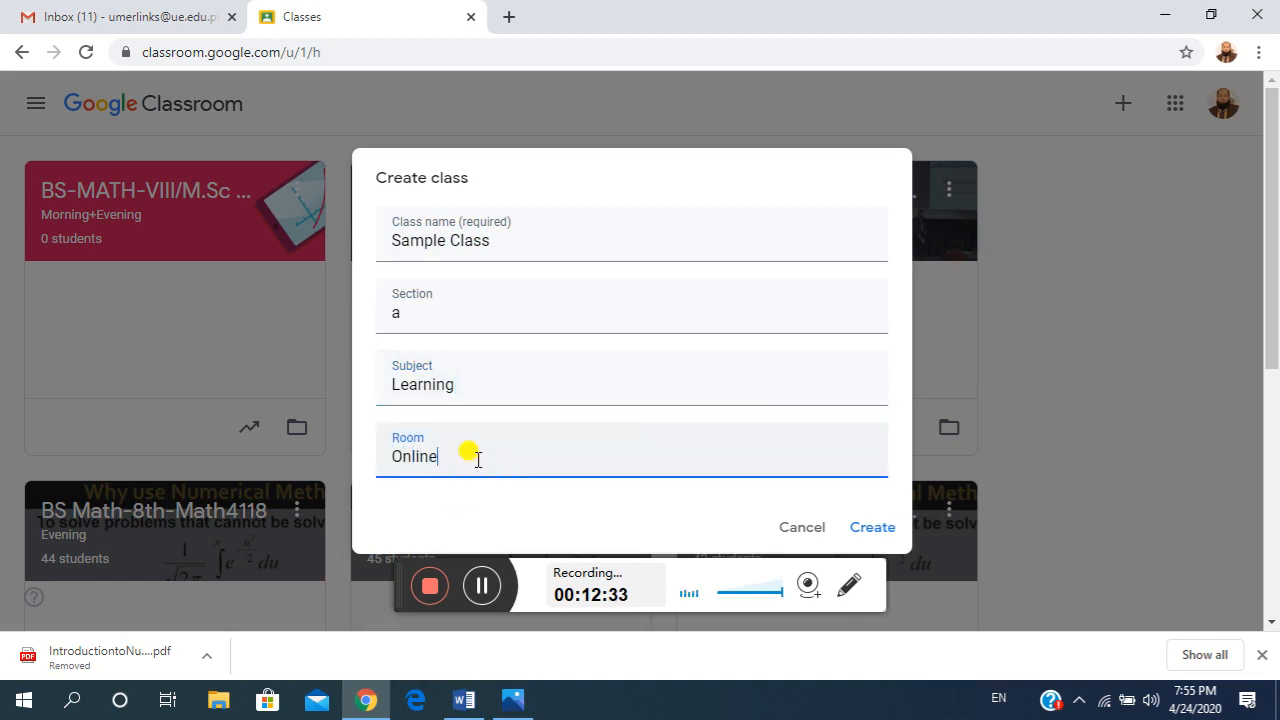
scroll(815, 497, down, 1)
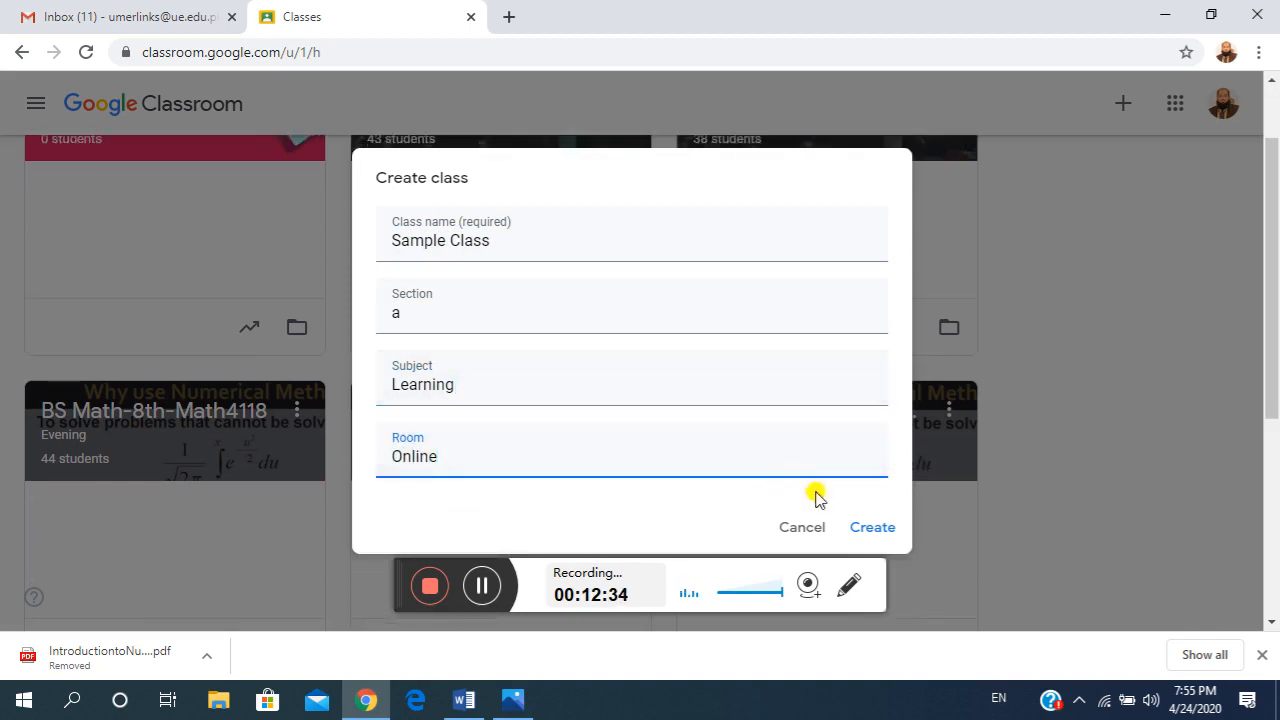
click(862, 527)
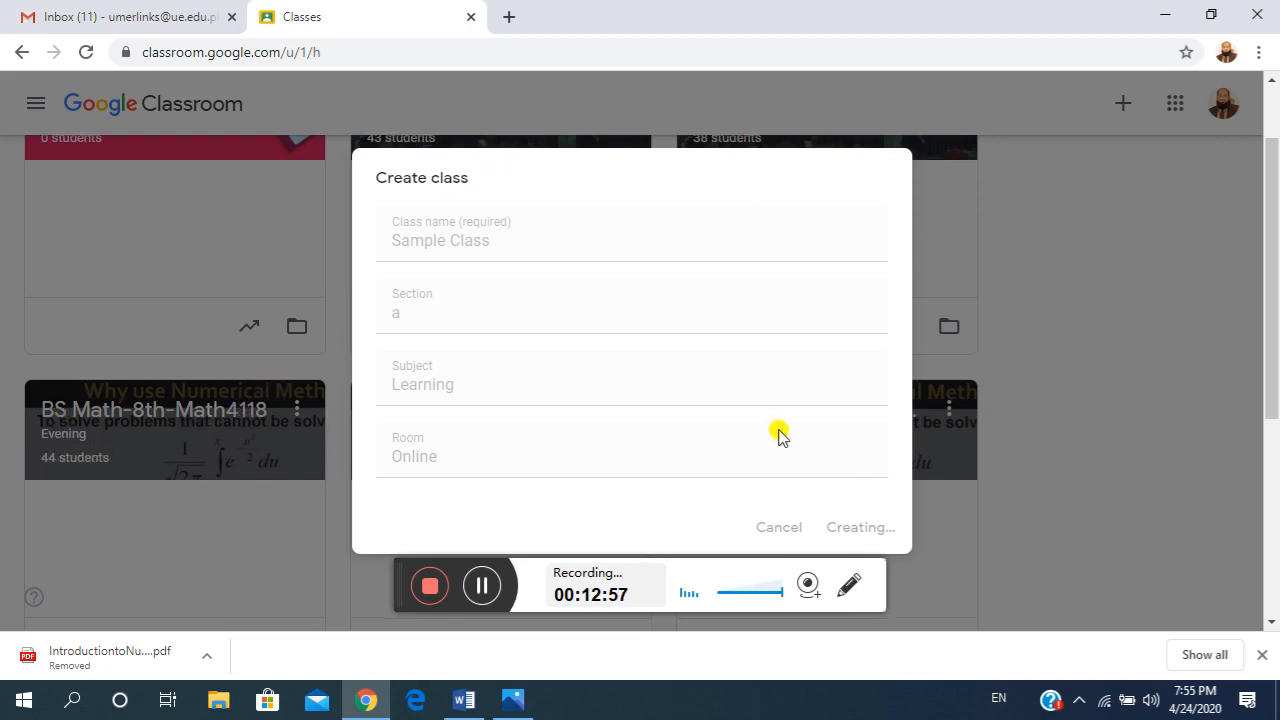
Display the class code of Sample Class enlarged, close it, and open the box for sharing something with the class.
scroll(780, 434, down, 2)
scroll(620, 455, down, 2)
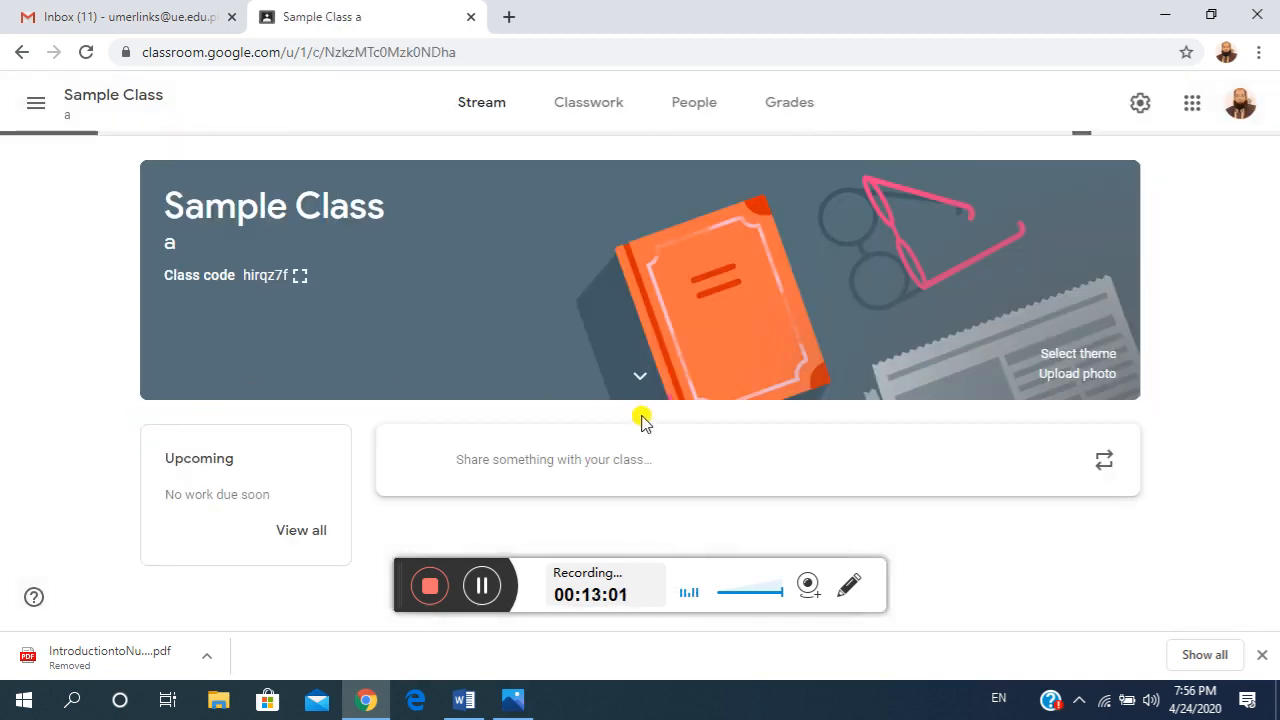
scroll(930, 447, down, 1)
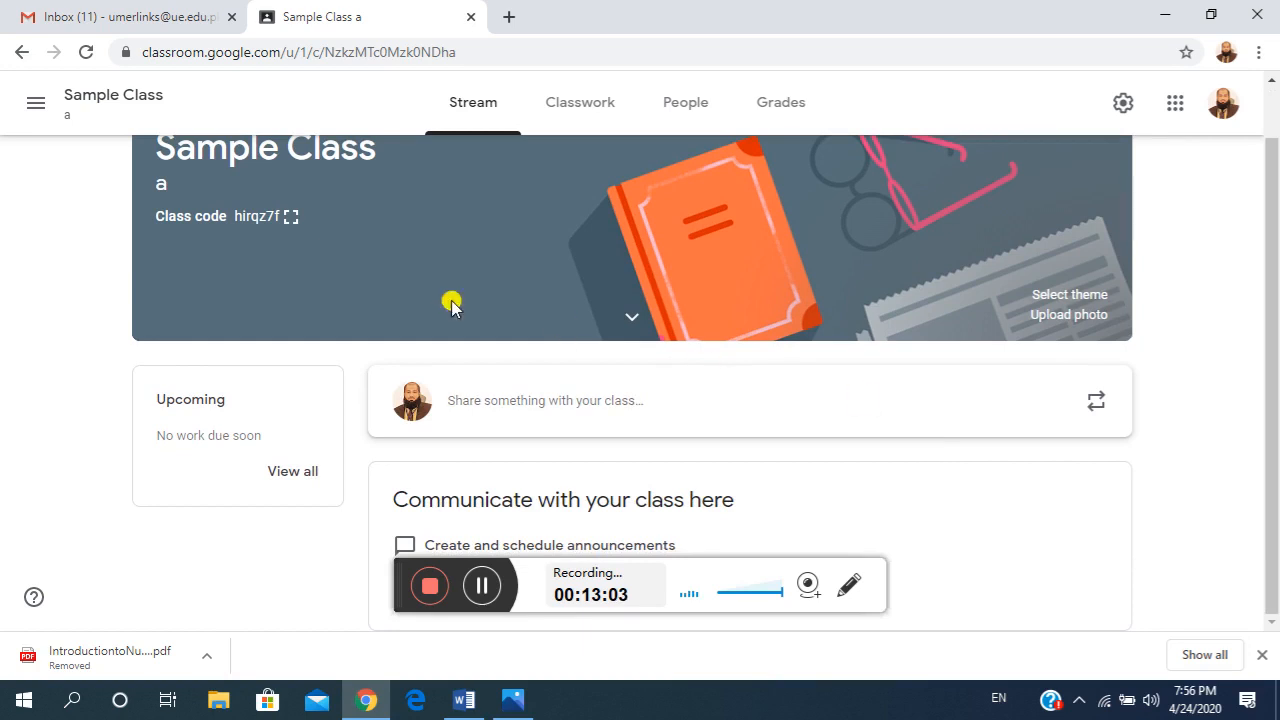
click(291, 216)
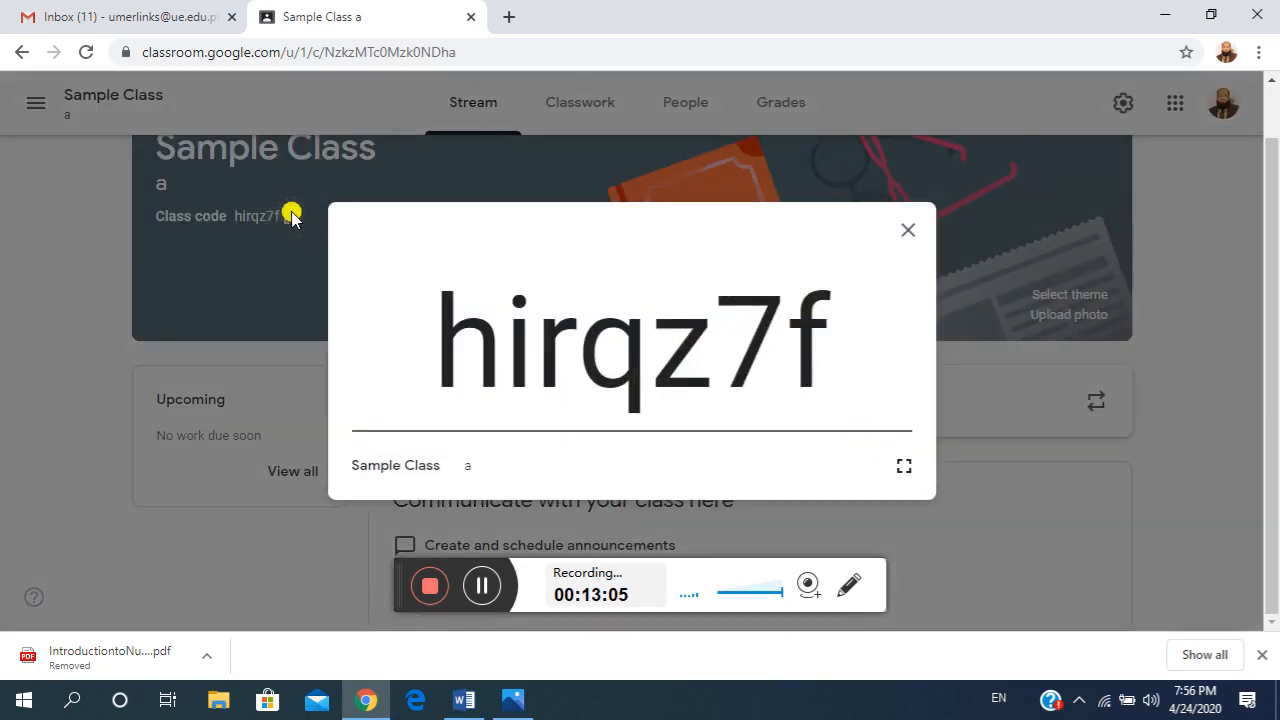
click(913, 233)
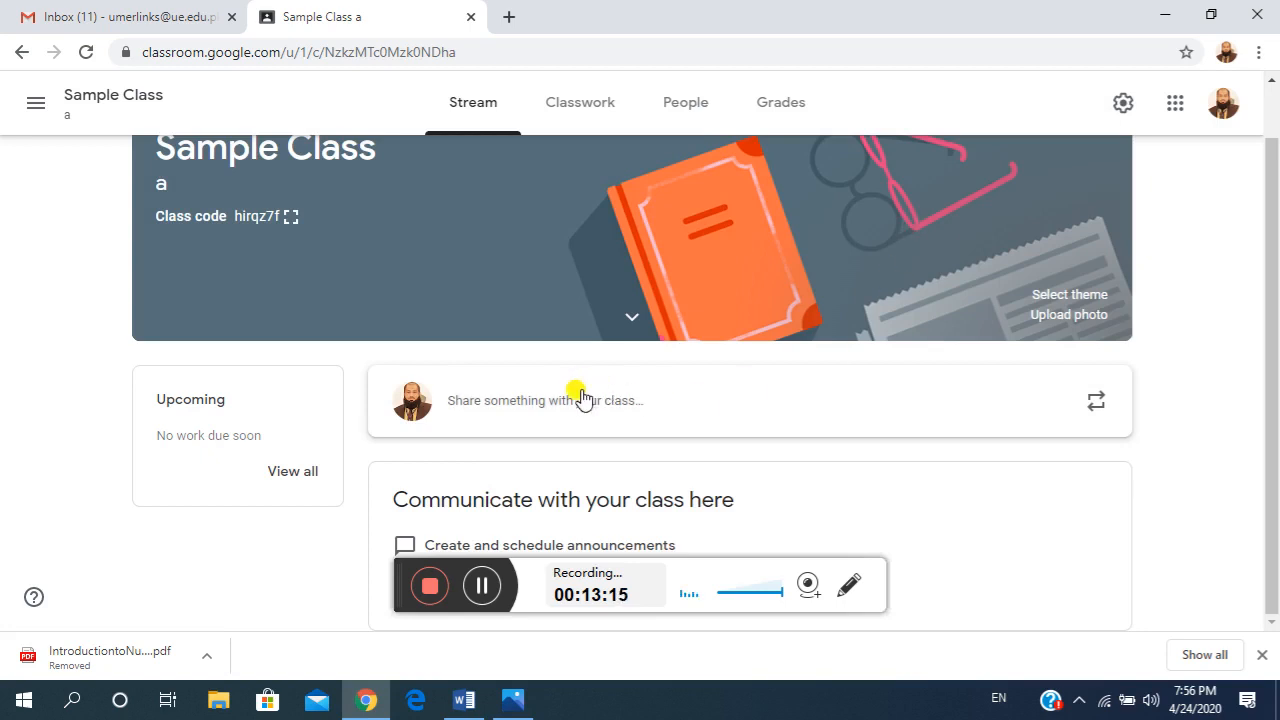
click(514, 402)
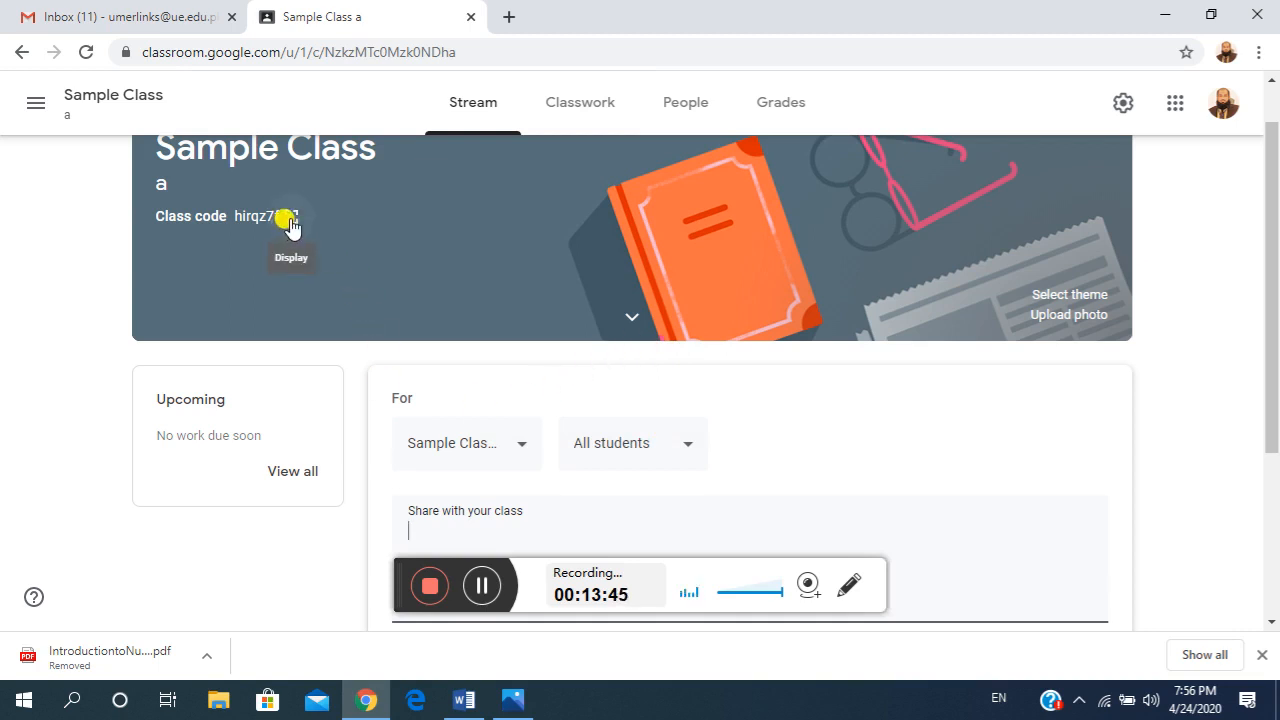
Open the general Classroom settings and go to the notification options.
click(36, 108)
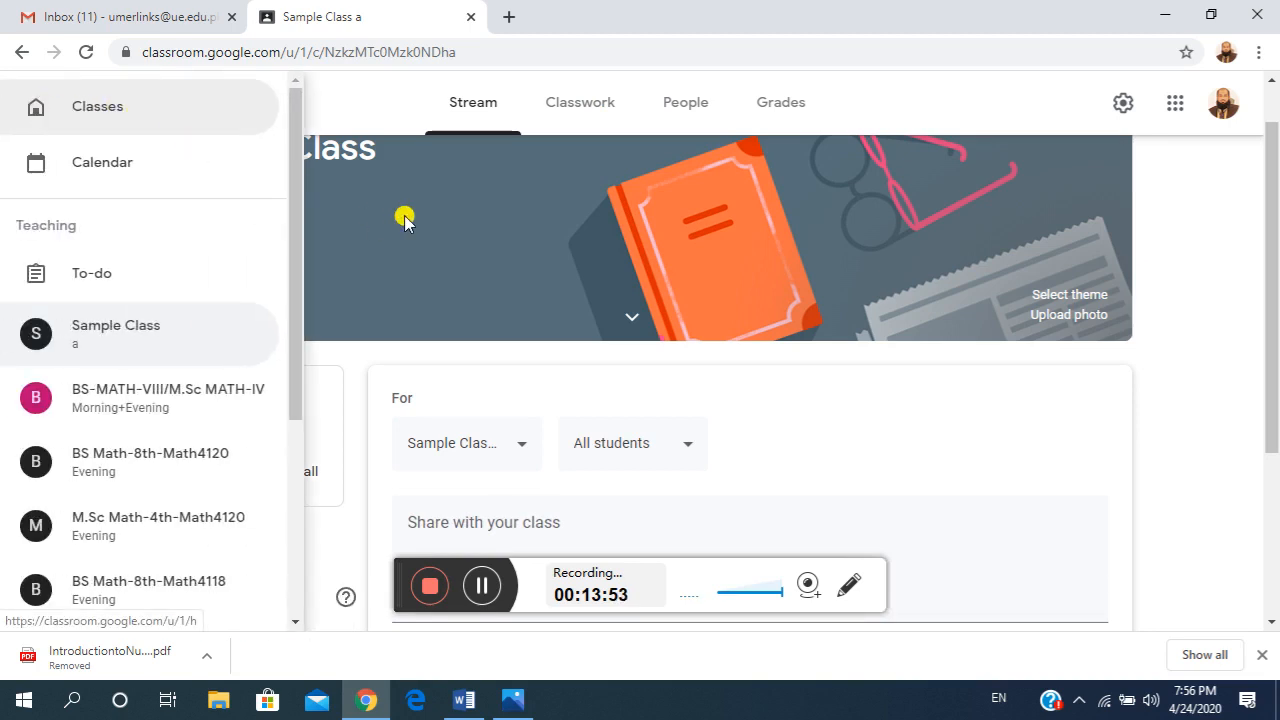
scroll(131, 371, down, 3)
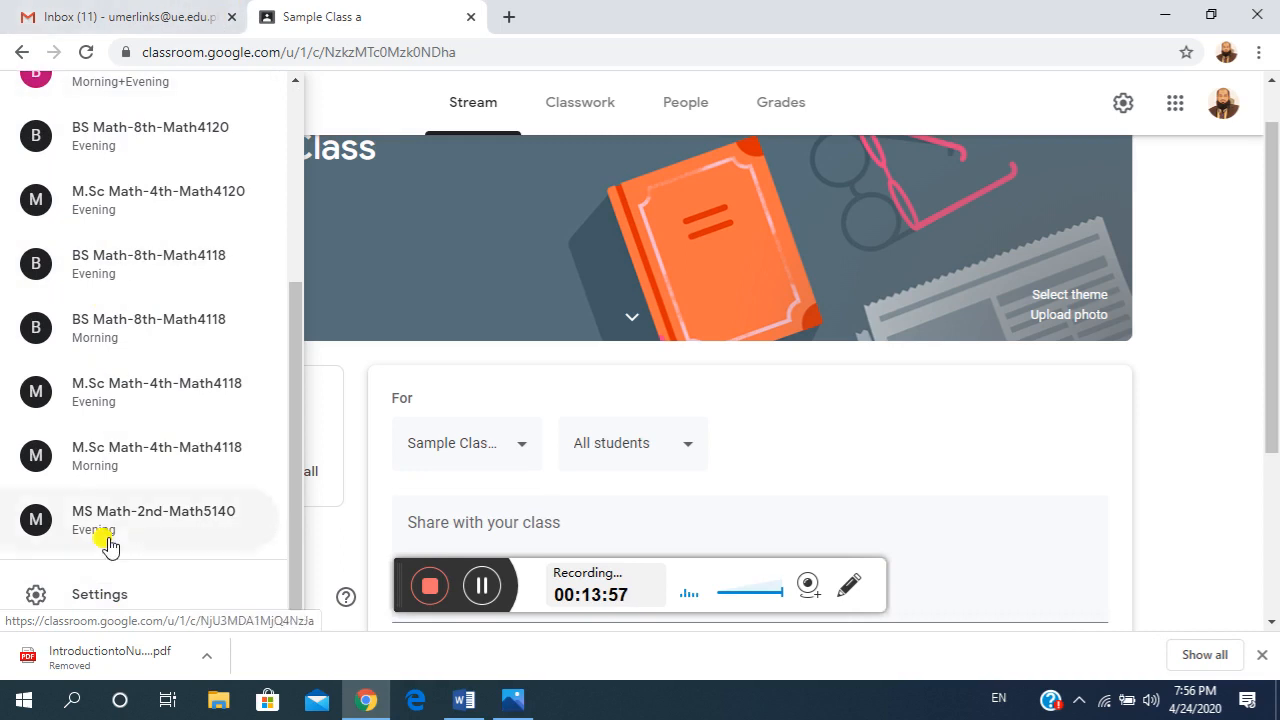
click(110, 594)
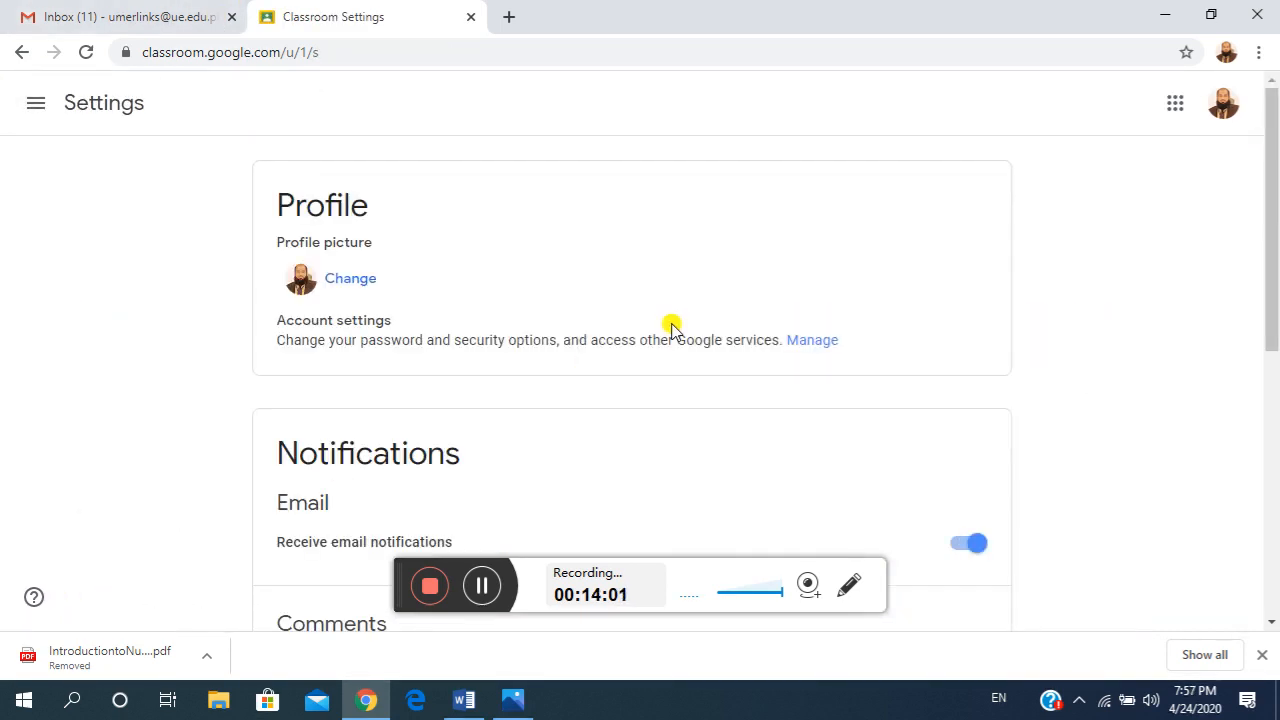
scroll(595, 291, down, 2)
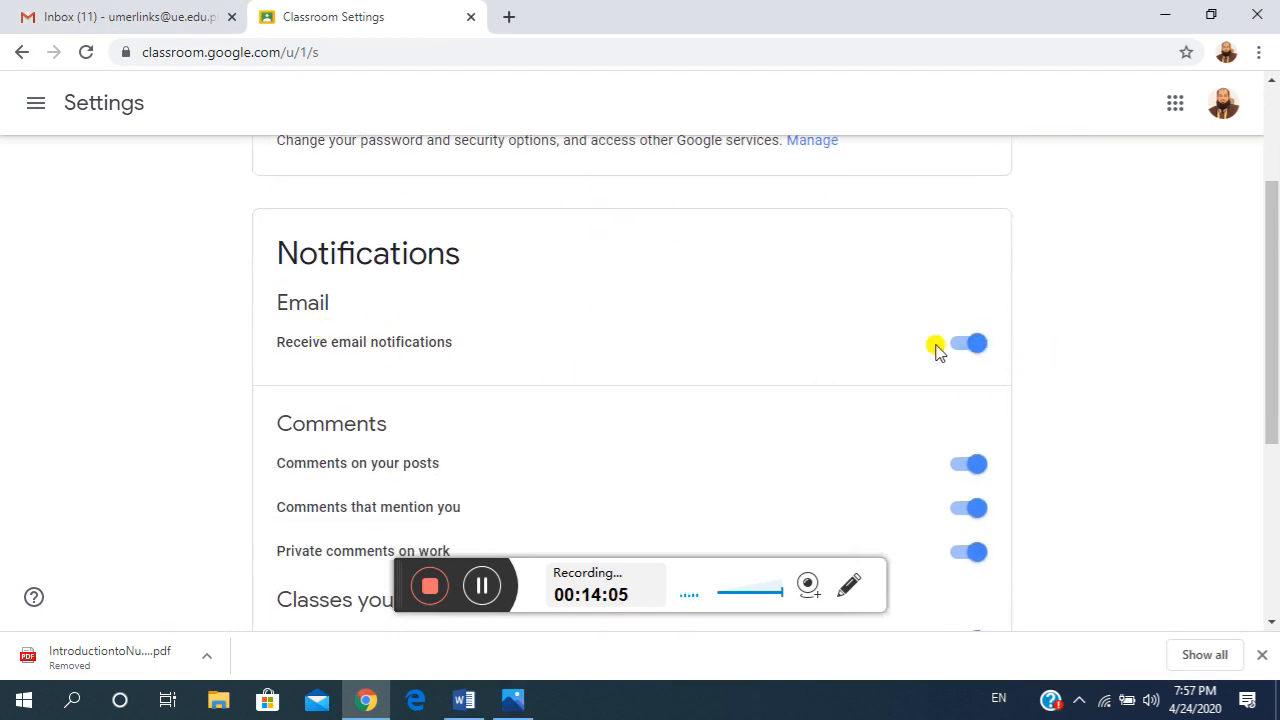
scroll(937, 349, down, 1)
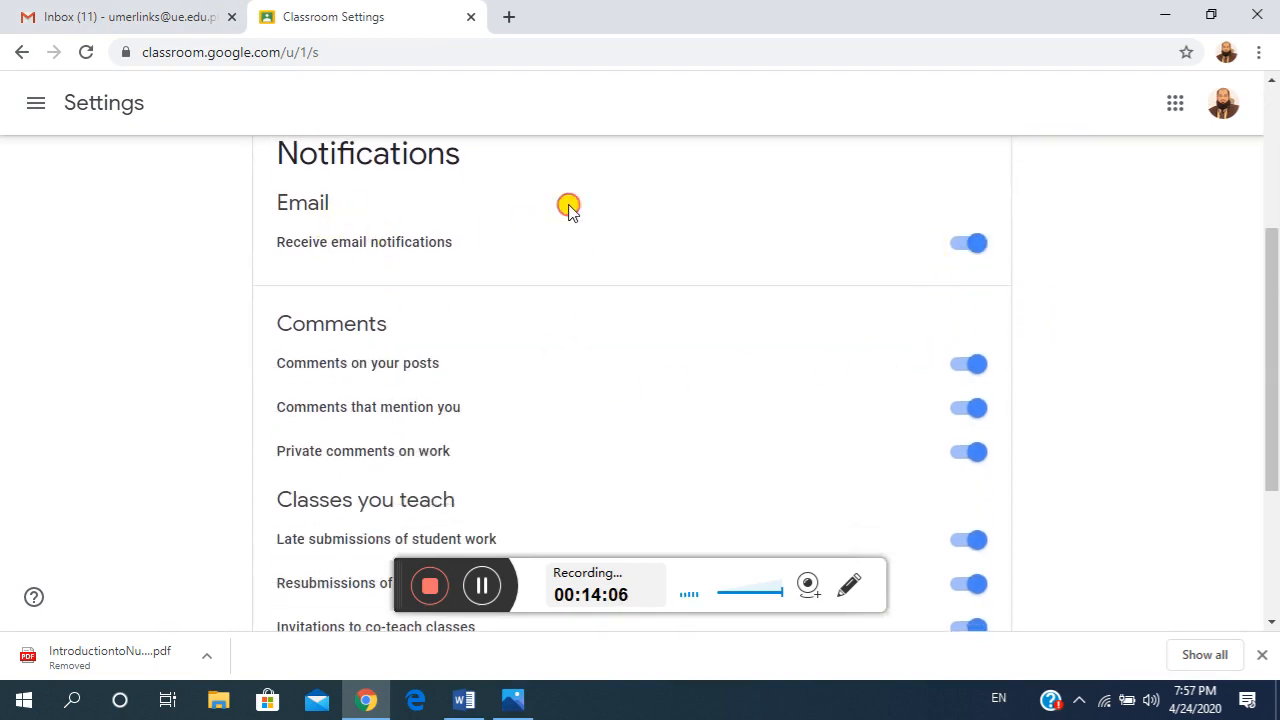
Switch the receiving of email notifications off and back on.
click(472, 252)
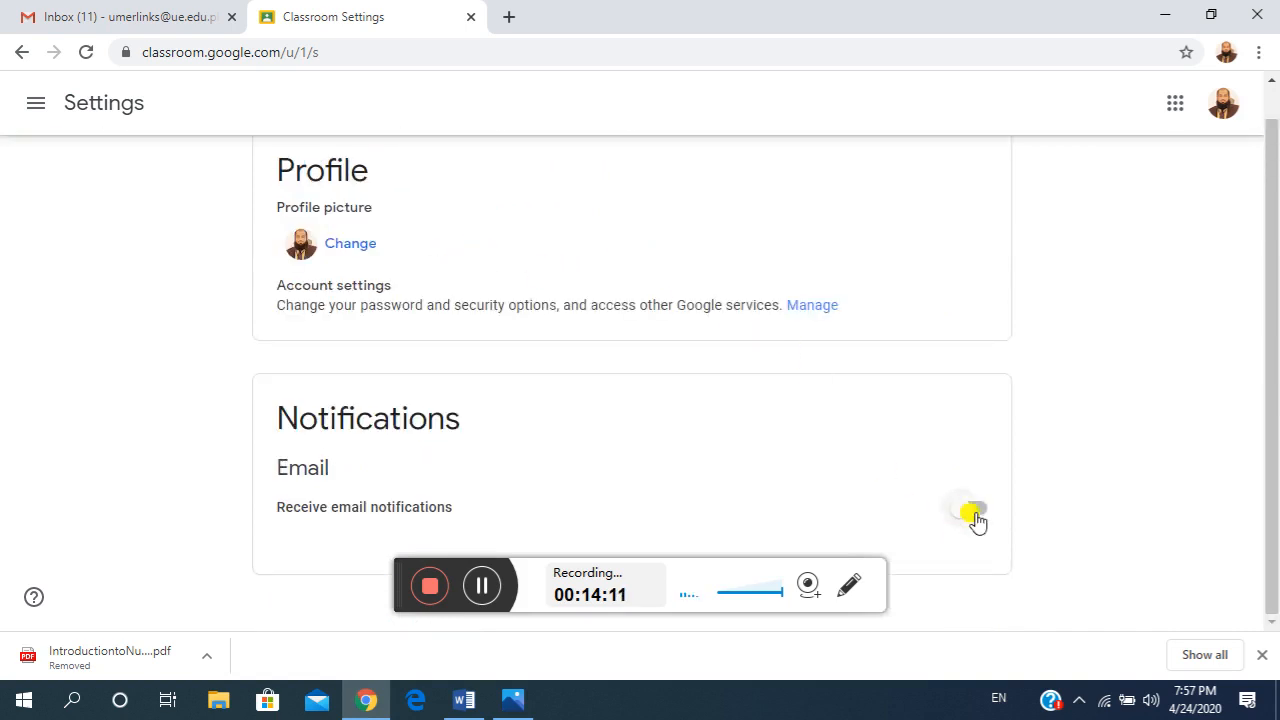
click(966, 516)
scroll(900, 480, down, 3)
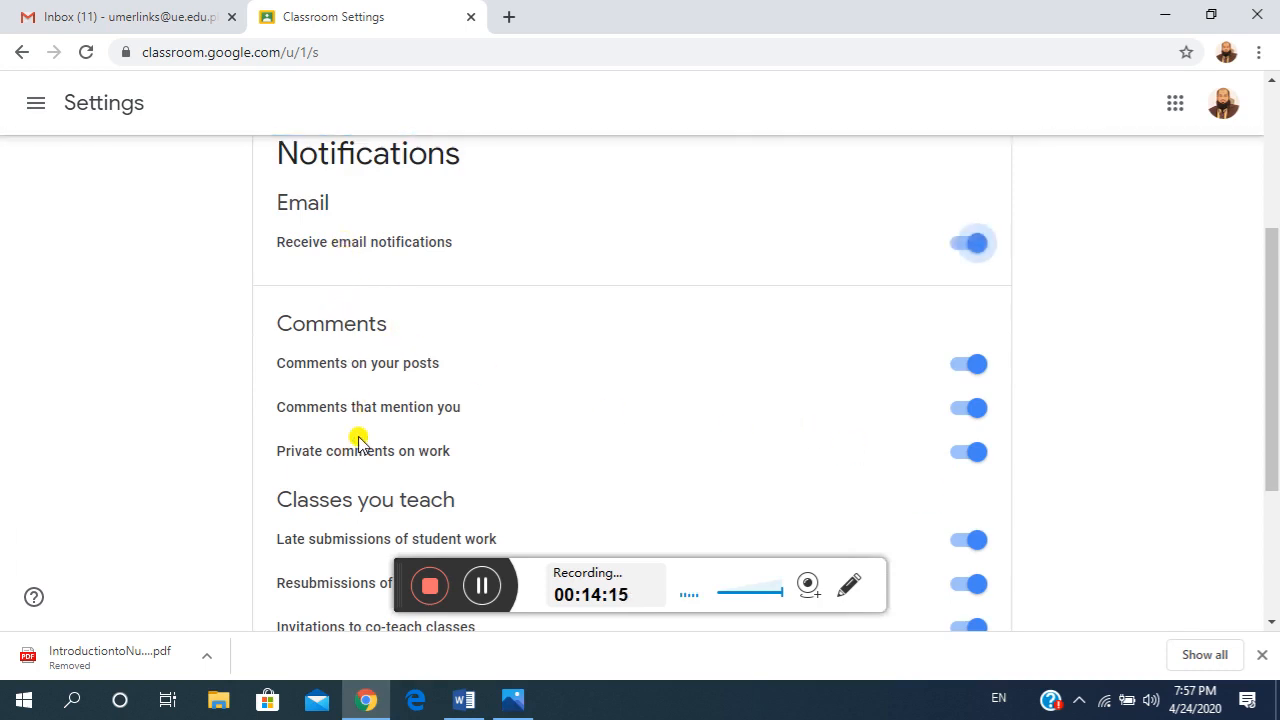
Expand the per-class notification list and turn off notifications for Sample Class.
scroll(357, 432, down, 2)
scroll(363, 418, down, 1)
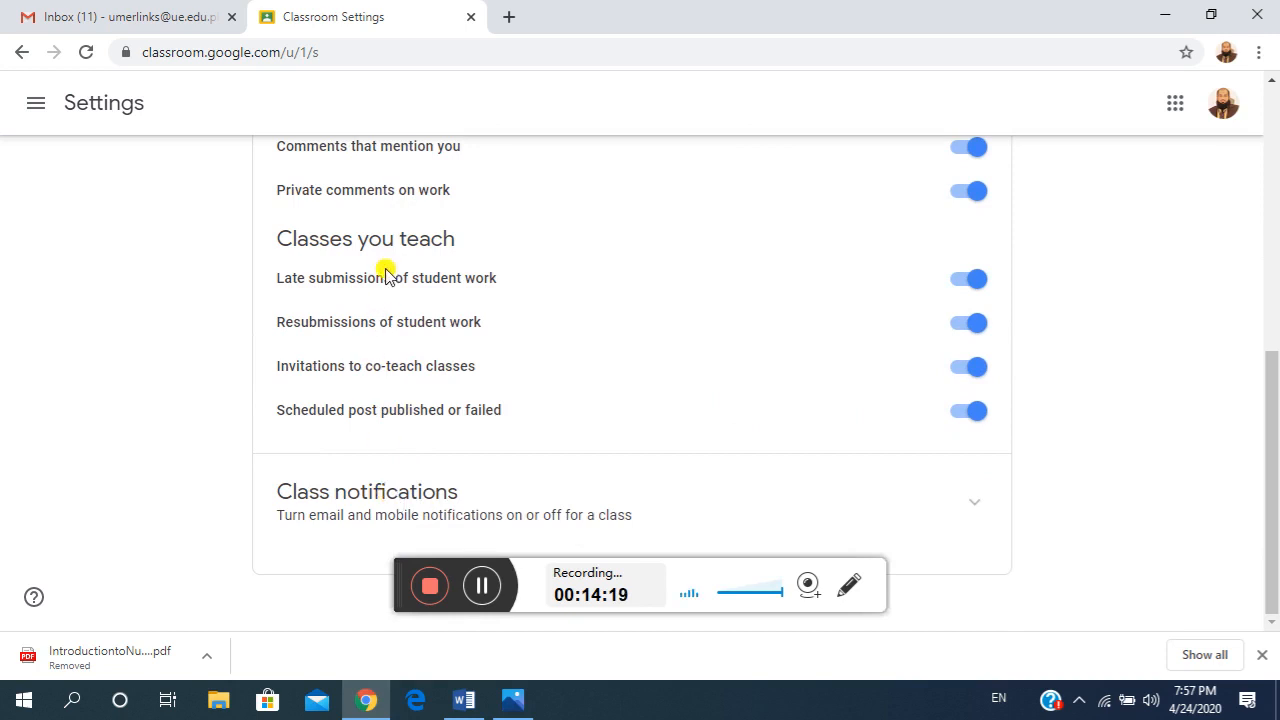
click(398, 503)
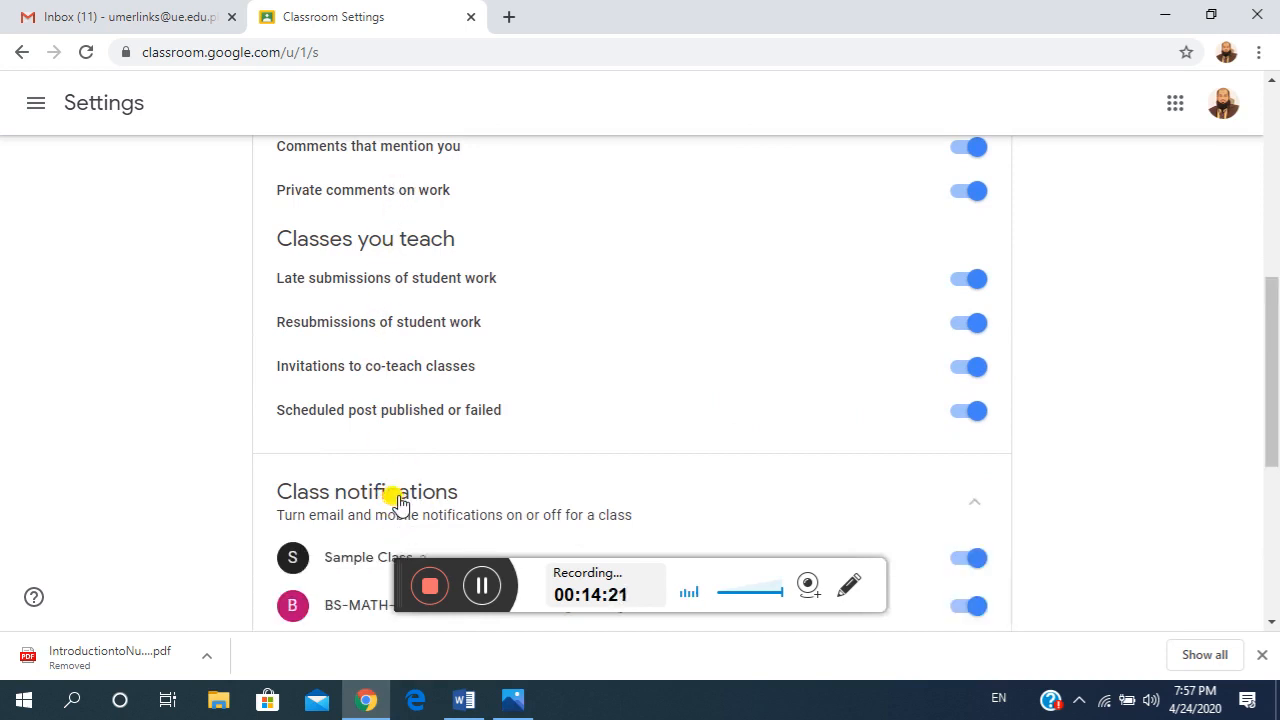
scroll(677, 497, down, 3)
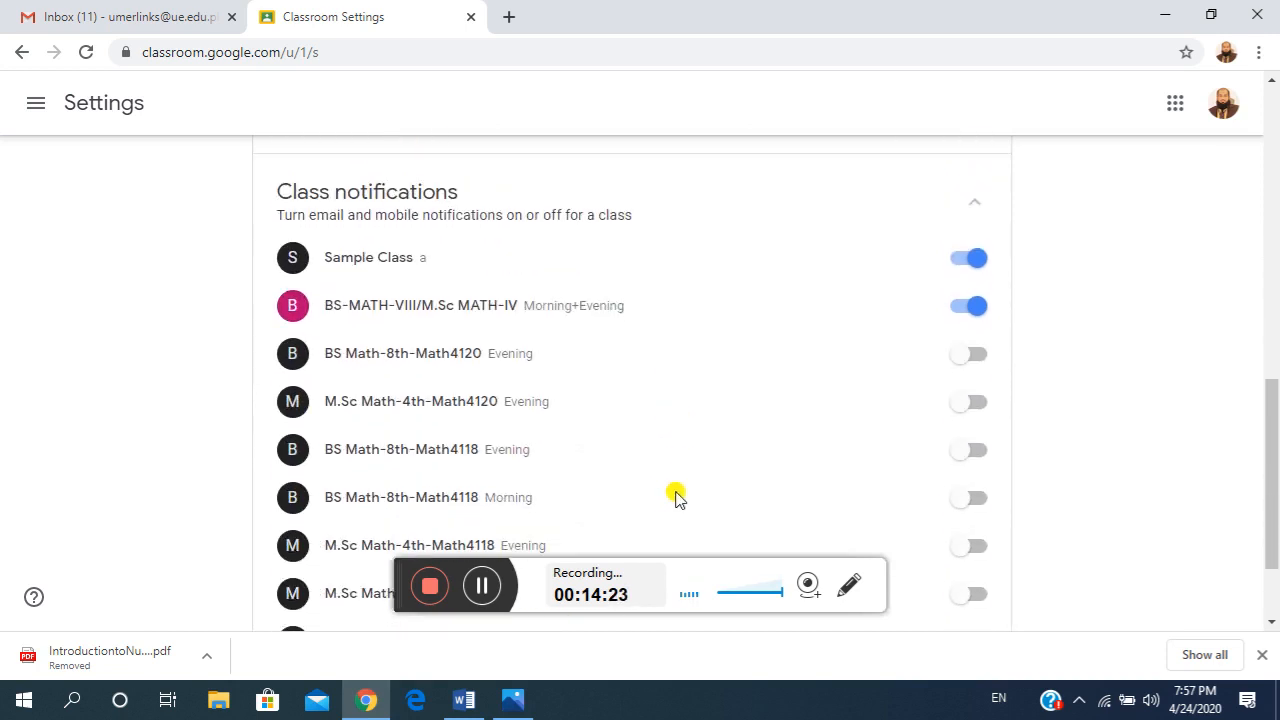
scroll(677, 498, down, 2)
scroll(425, 305, up, 1)
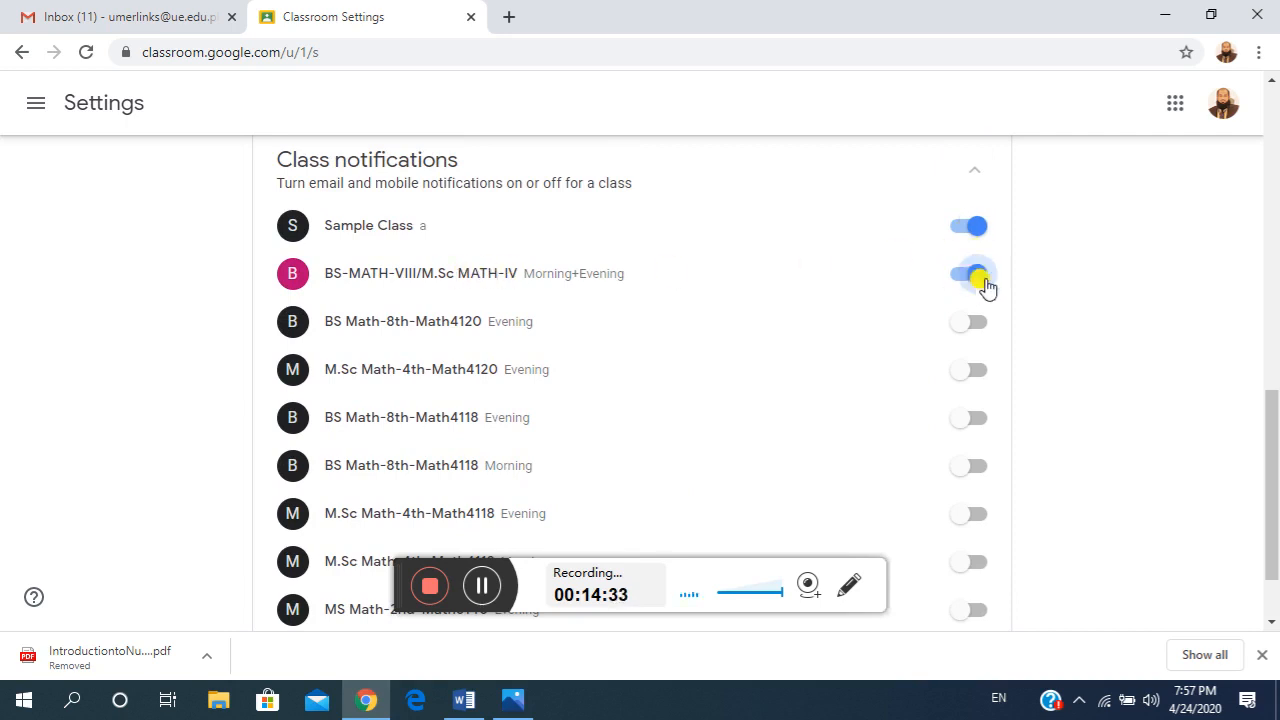
click(968, 228)
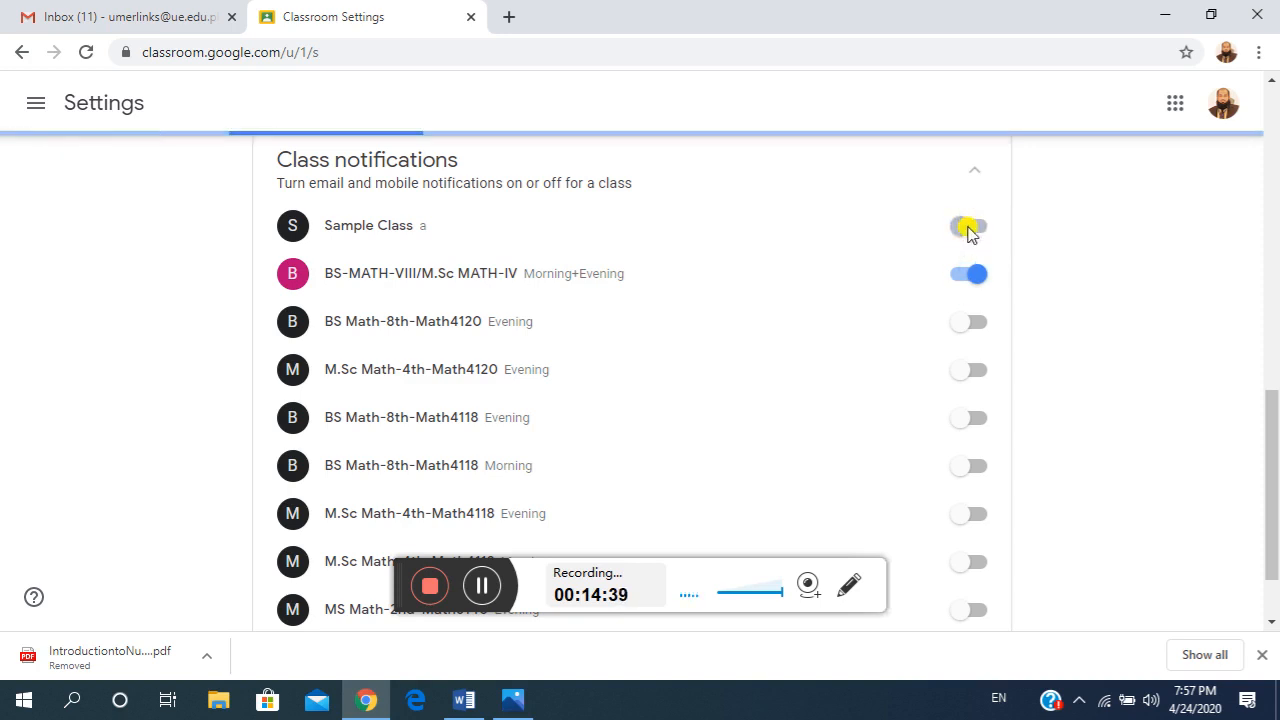
Review the remaining class notification settings and return to the Classes overview.
scroll(731, 440, down, 1)
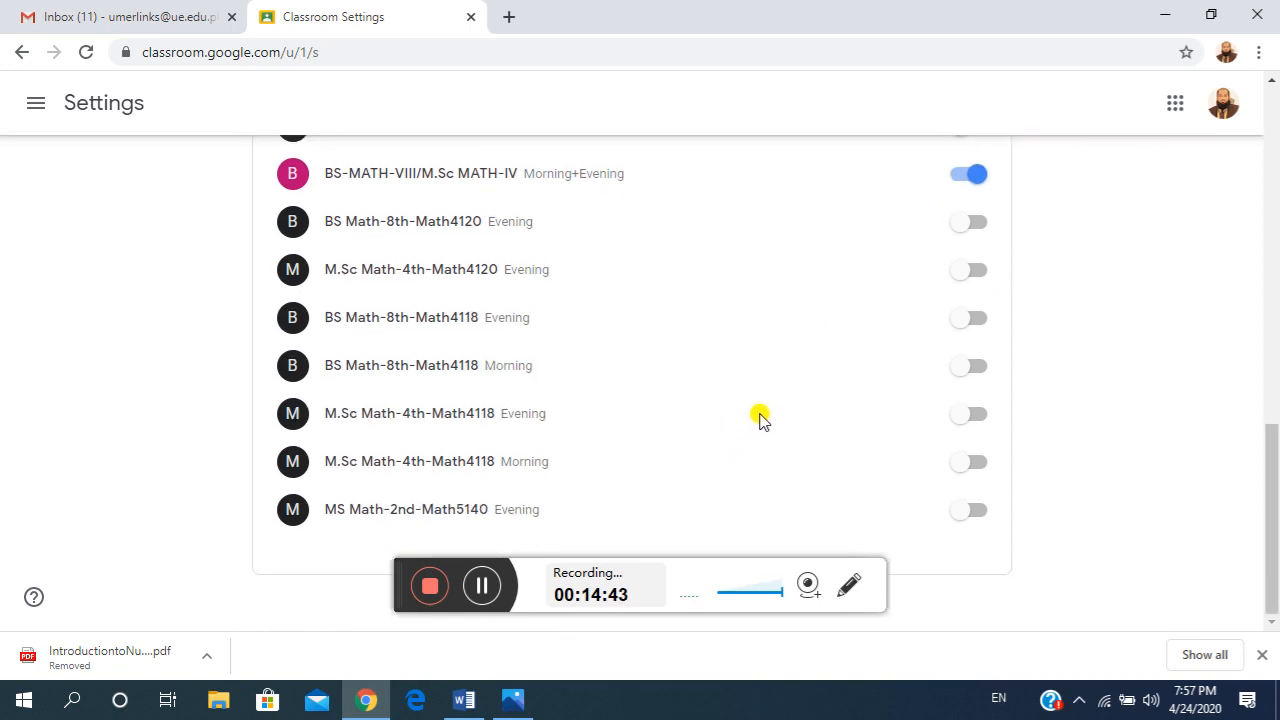
scroll(761, 418, up, 2)
scroll(761, 418, down, 1)
scroll(760, 418, up, 2)
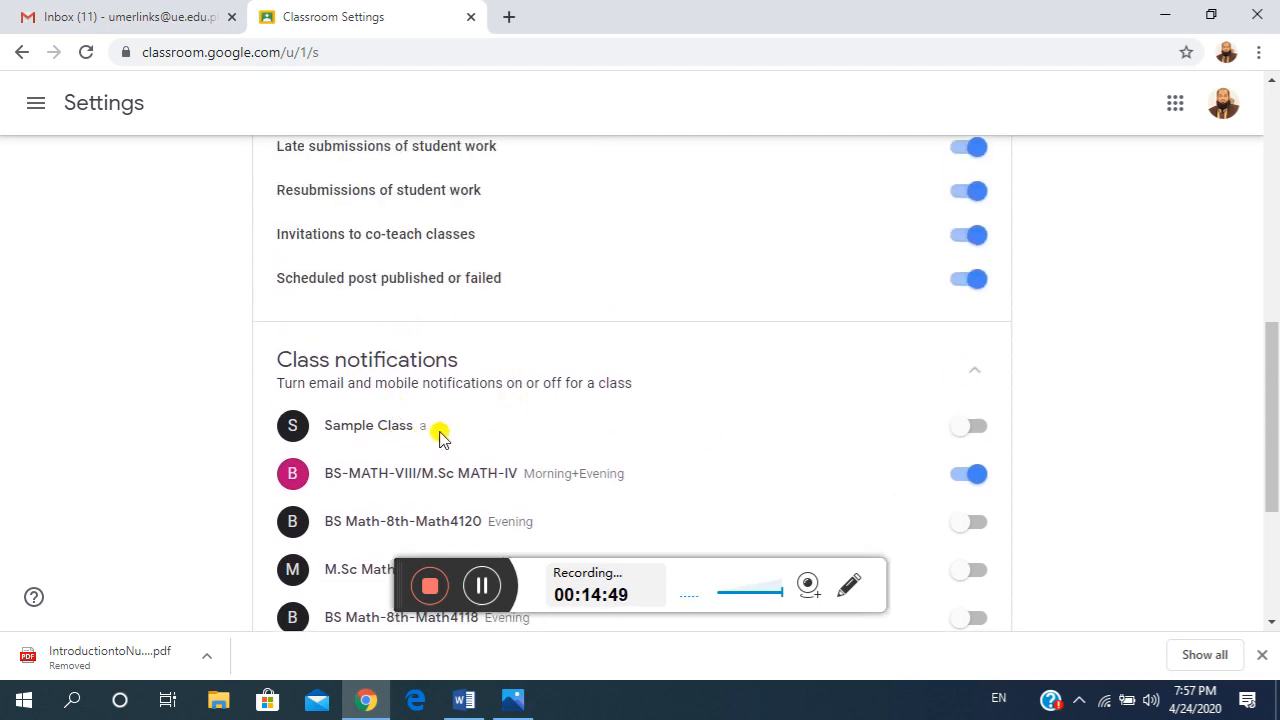
scroll(511, 436, up, 6)
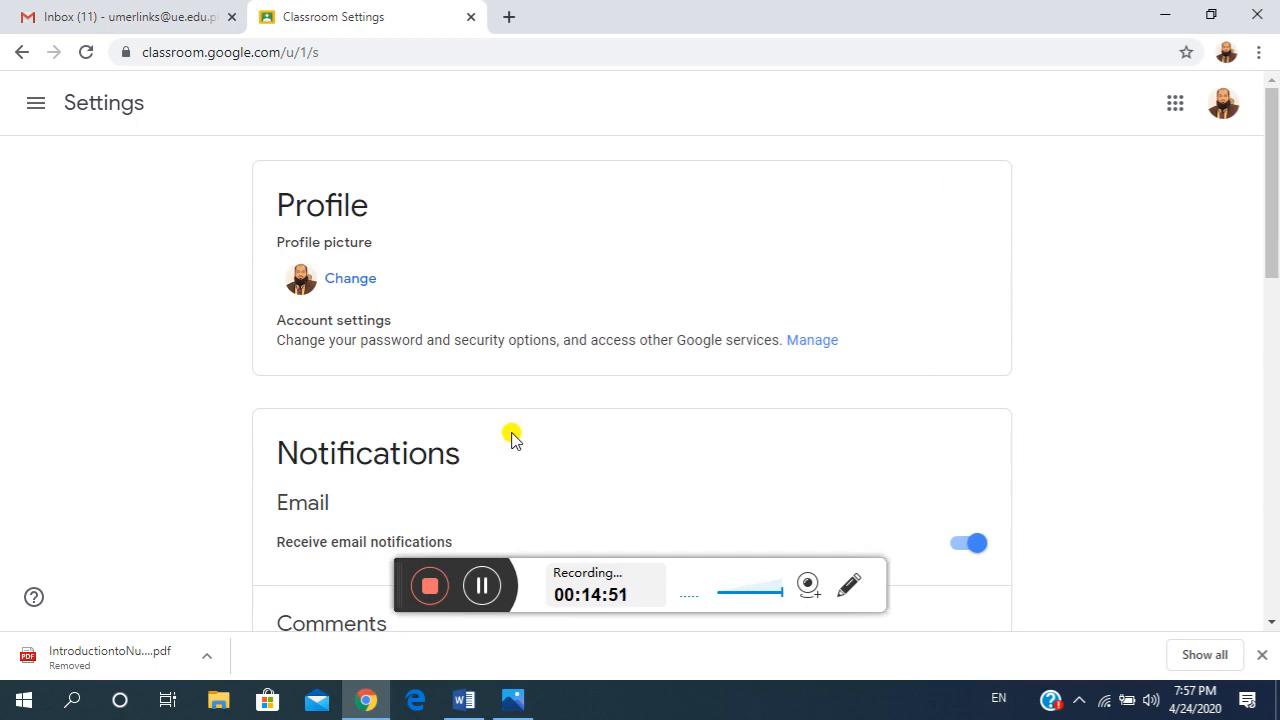
click(29, 108)
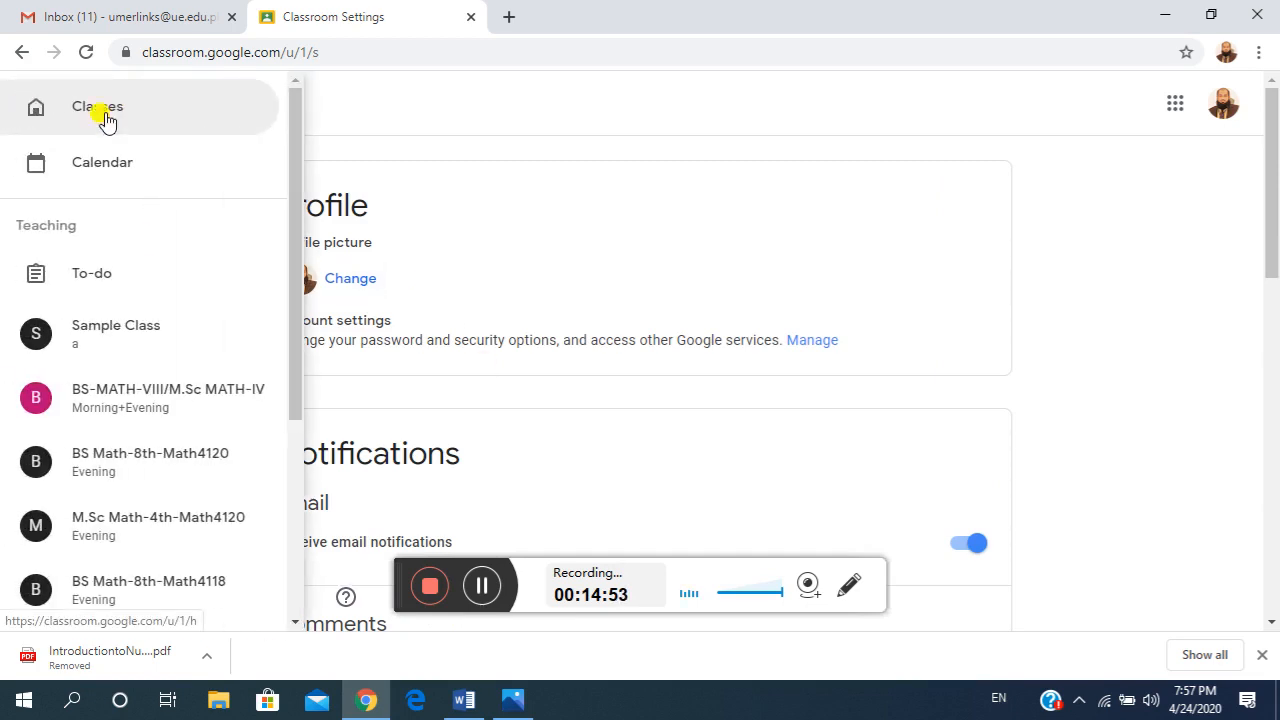
click(110, 116)
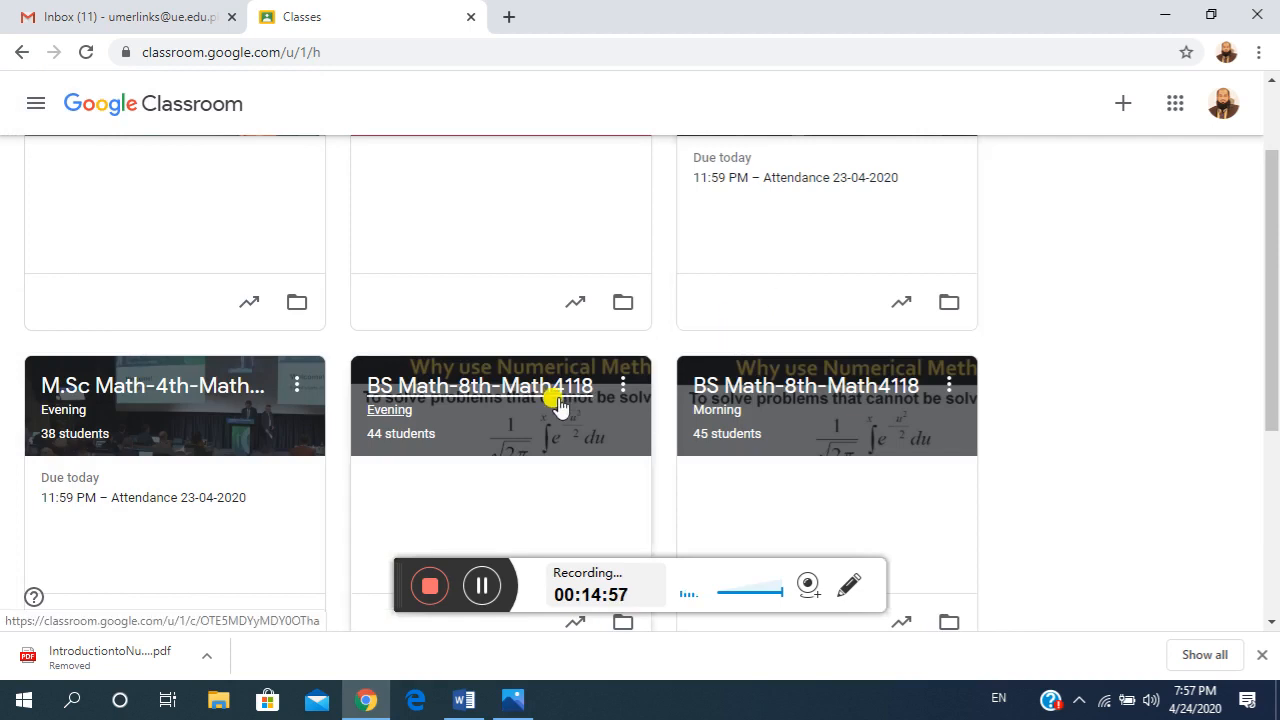
Open the Sample Class classwork page and add a topic named "Attendances".
scroll(430, 385, up, 2)
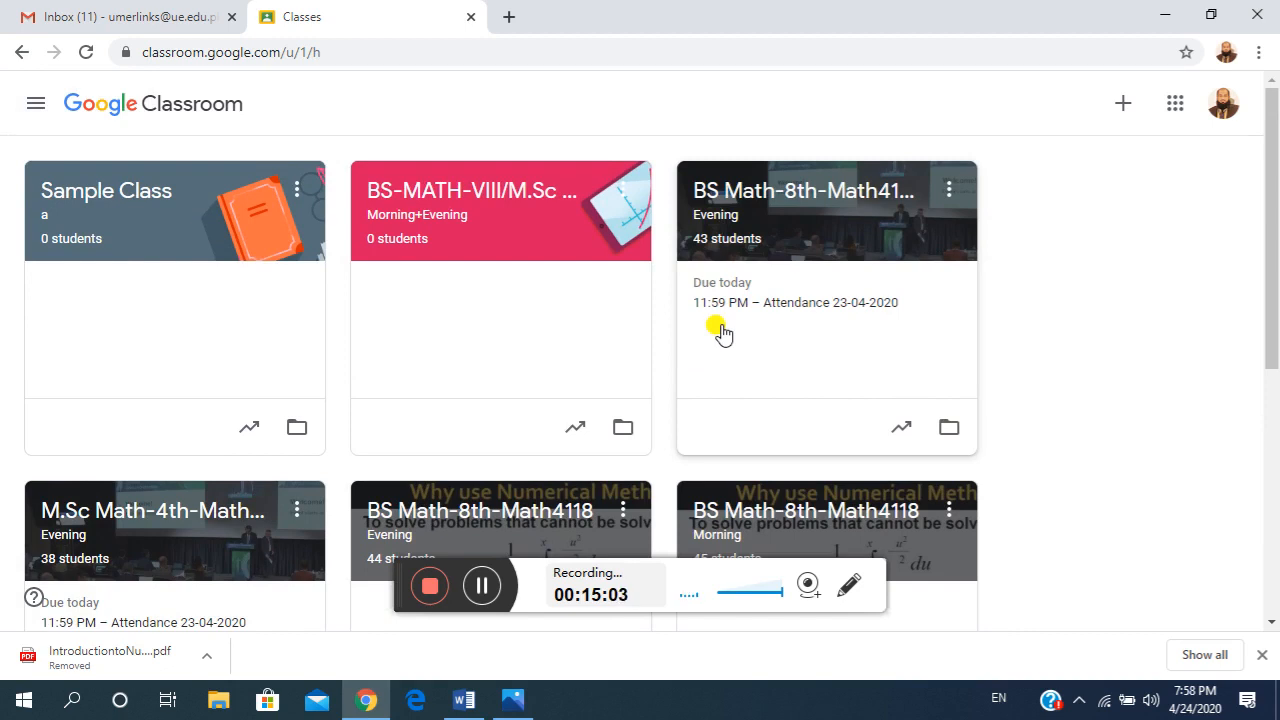
click(162, 204)
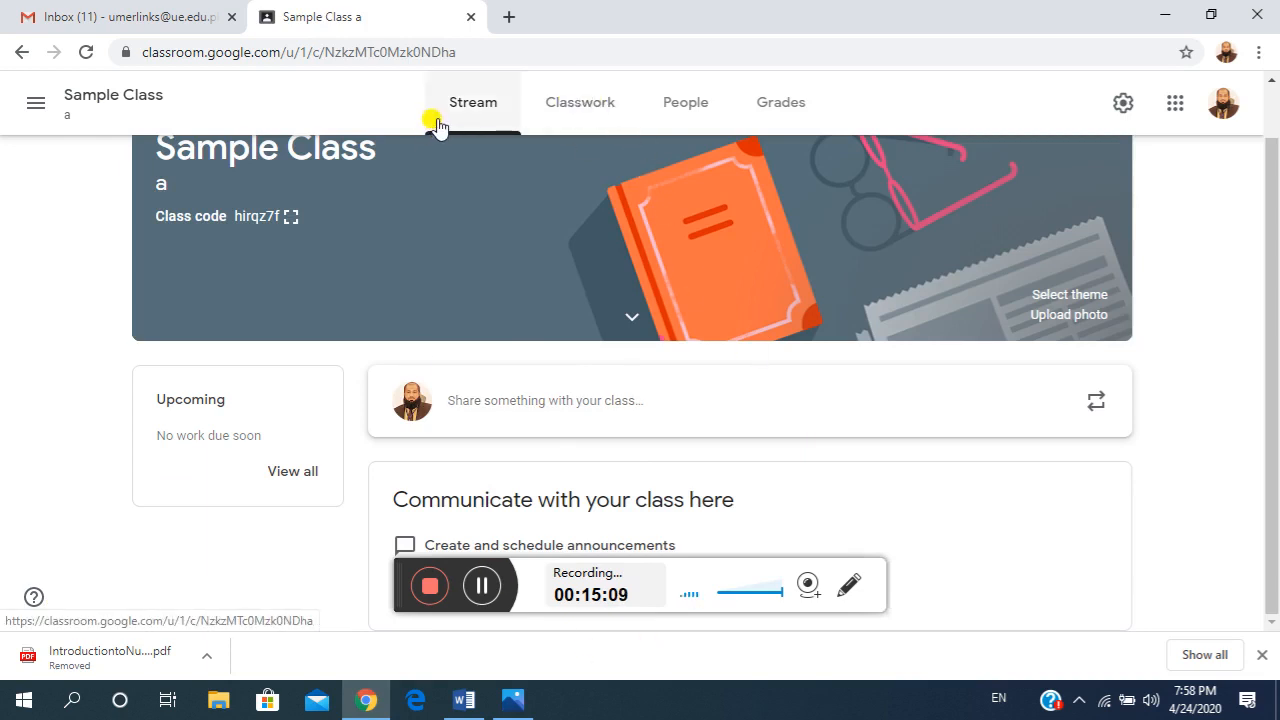
click(571, 116)
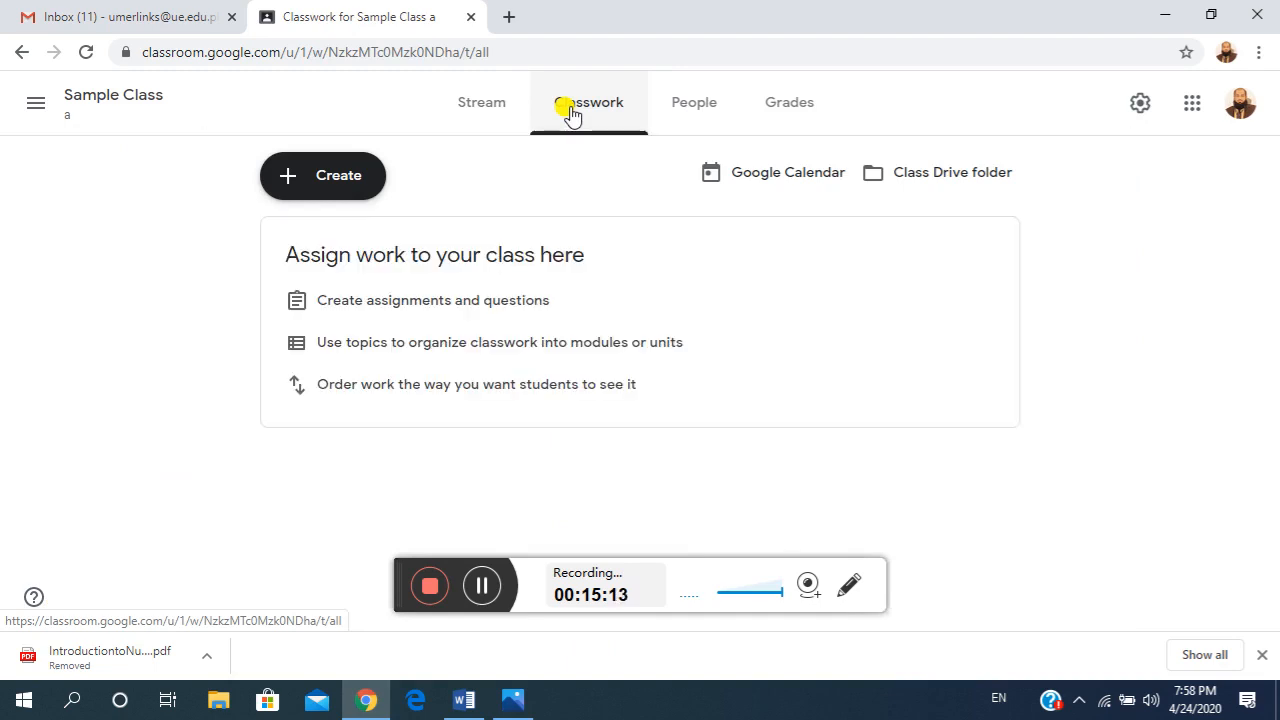
click(345, 181)
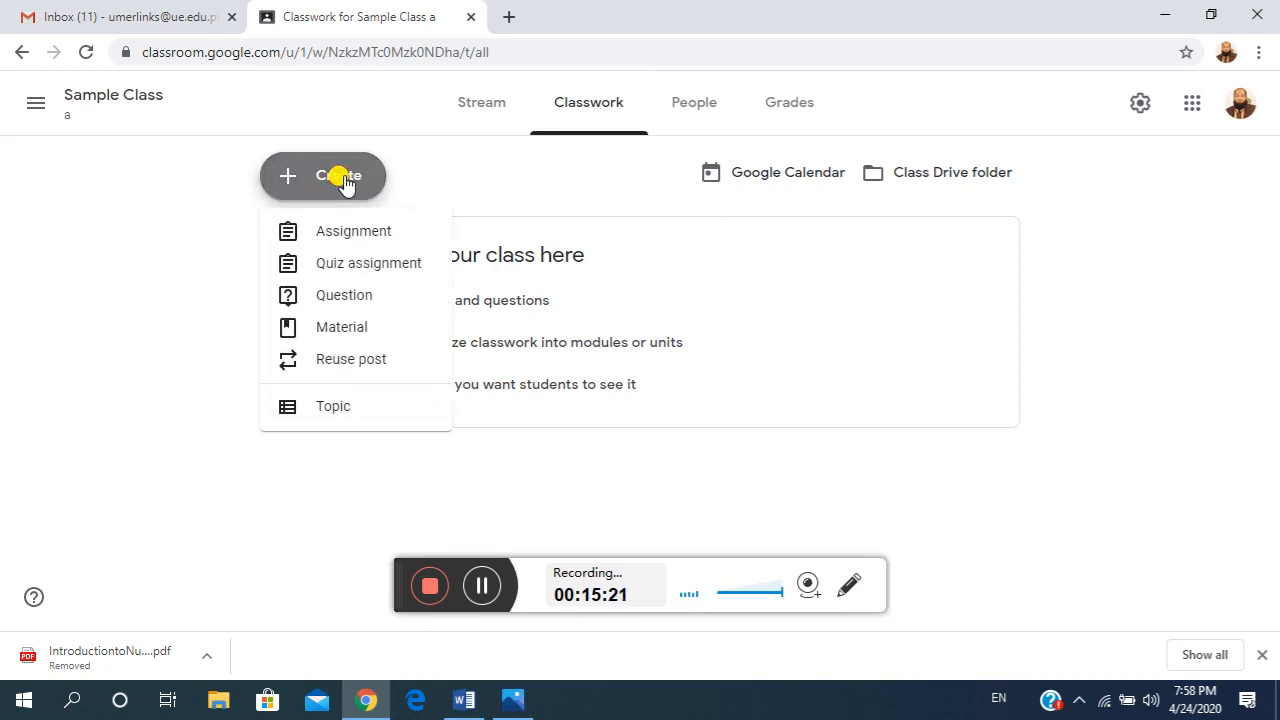
click(339, 412)
text(Attendances)
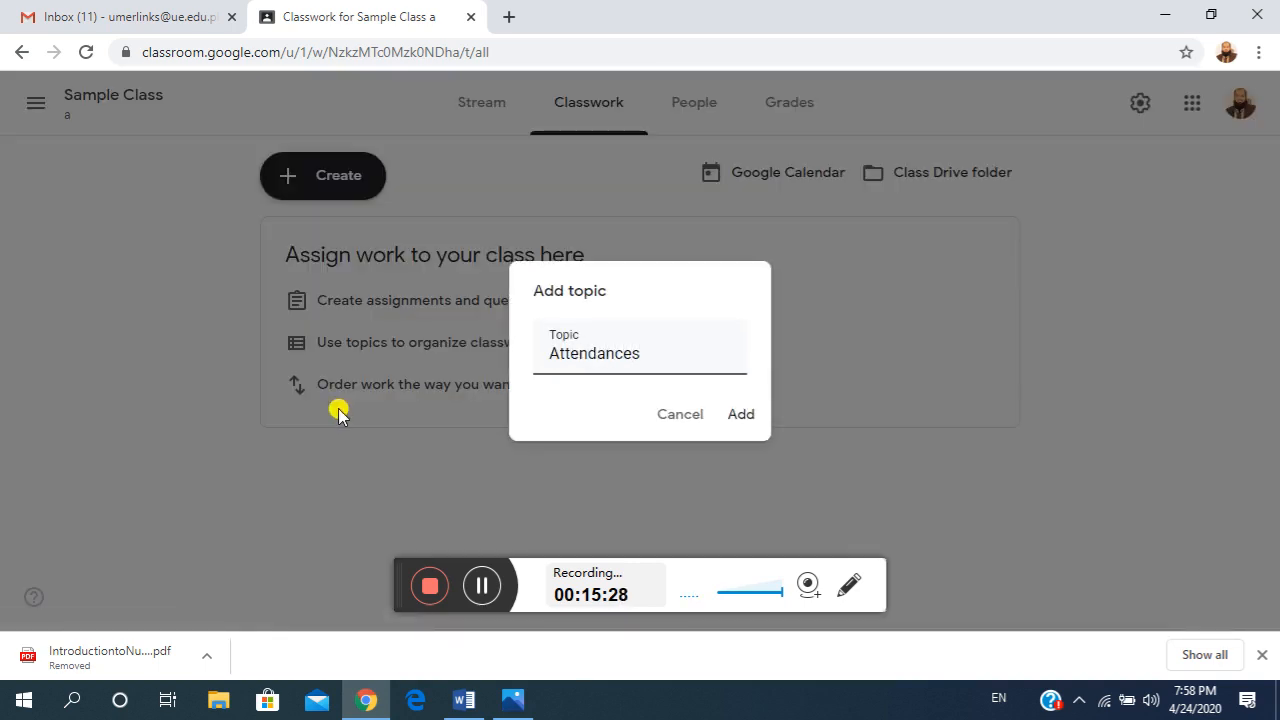
click(741, 415)
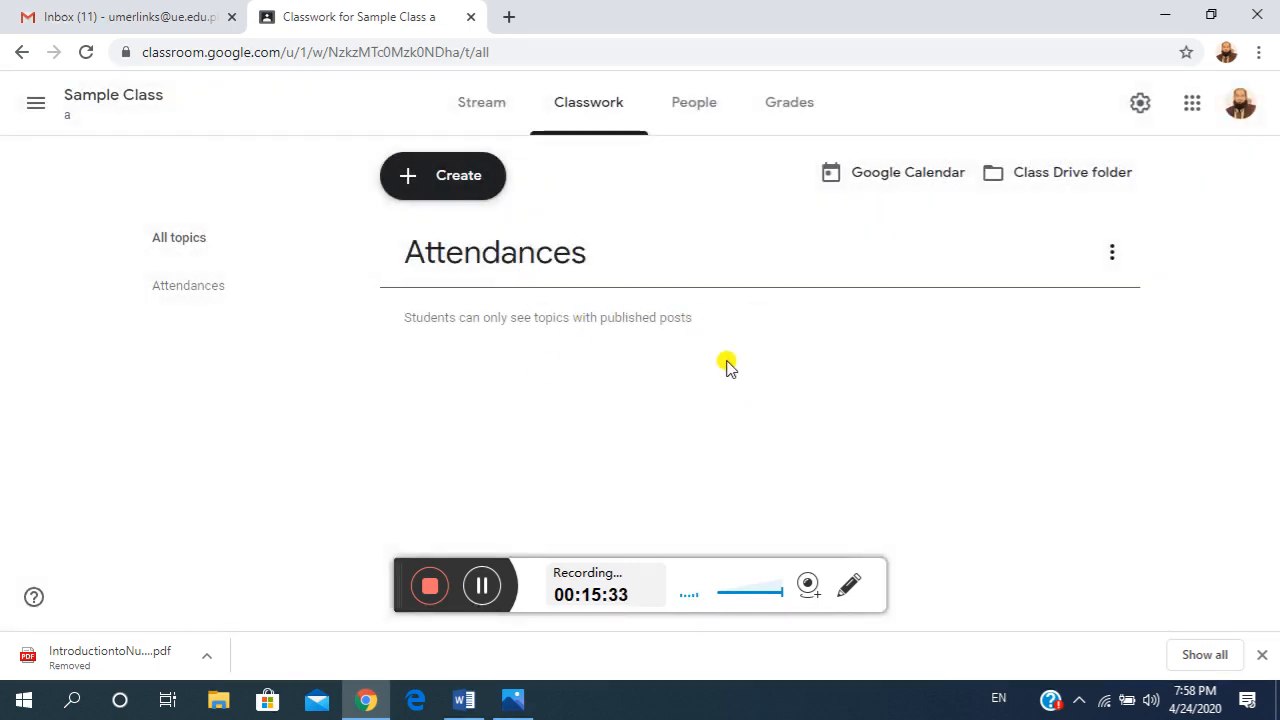
Start a new classwork question for Sample Class and set it to Ungraded.
click(470, 180)
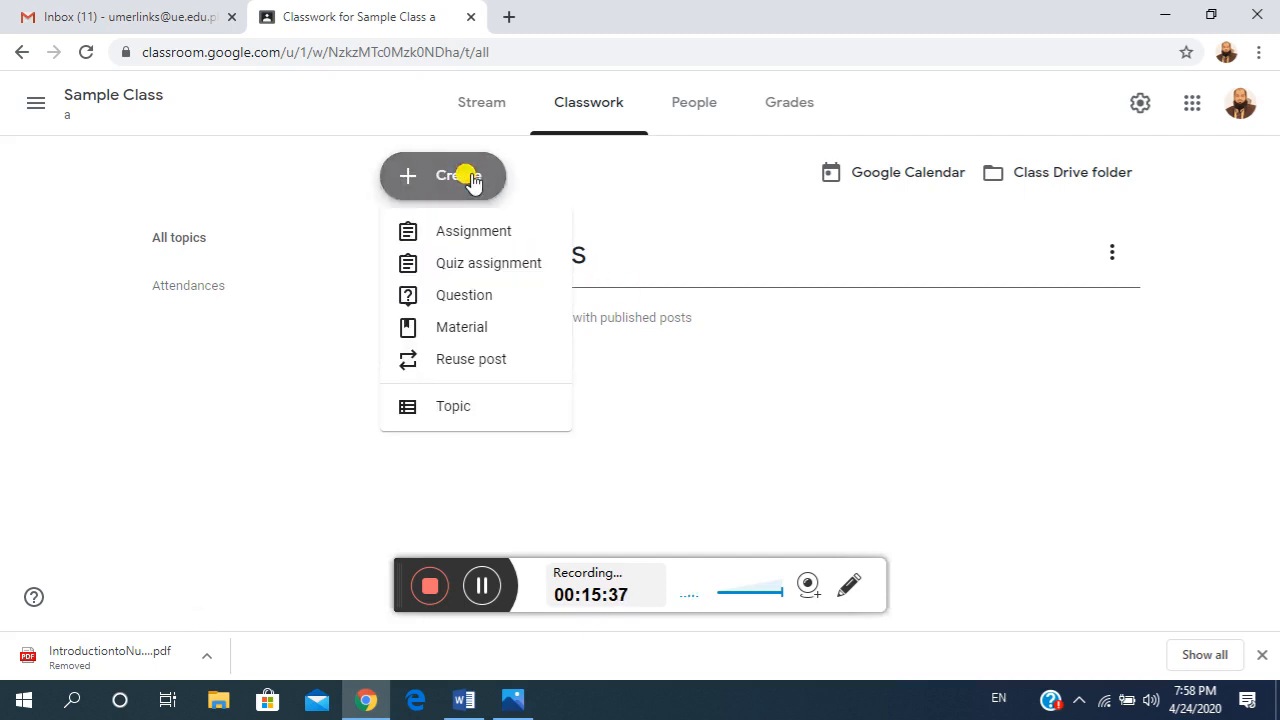
click(474, 300)
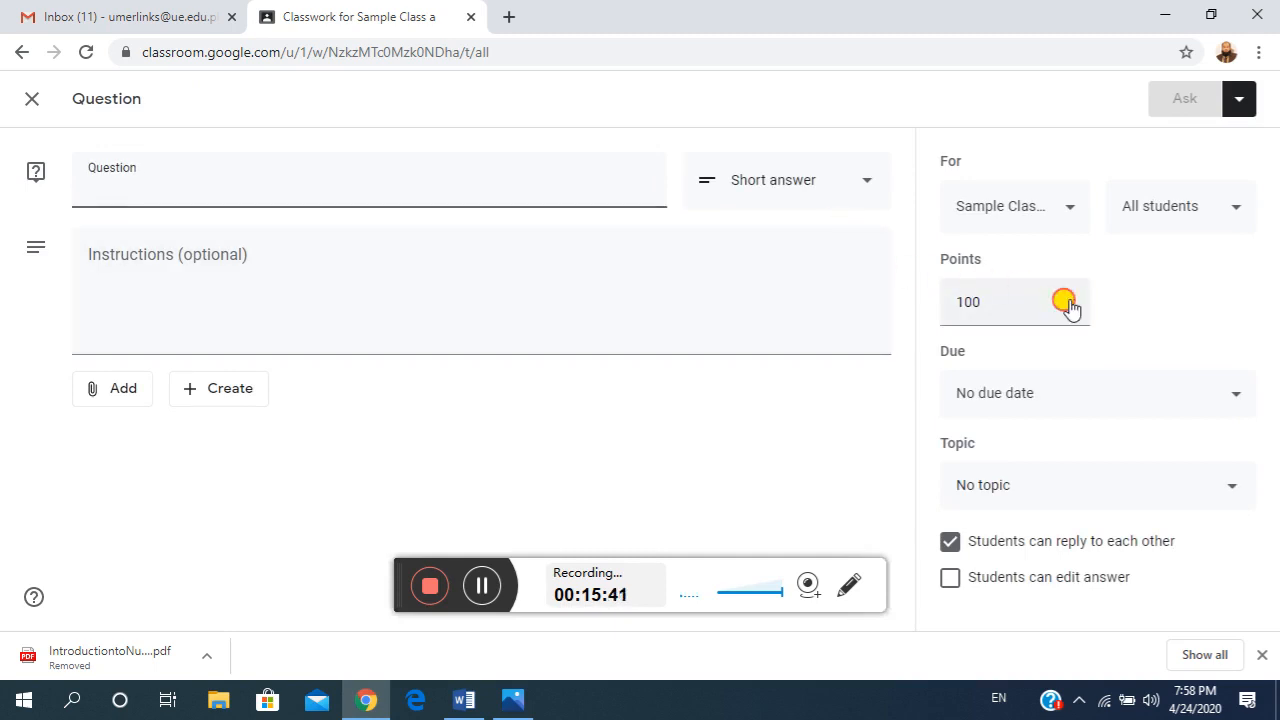
click(1052, 306)
click(985, 357)
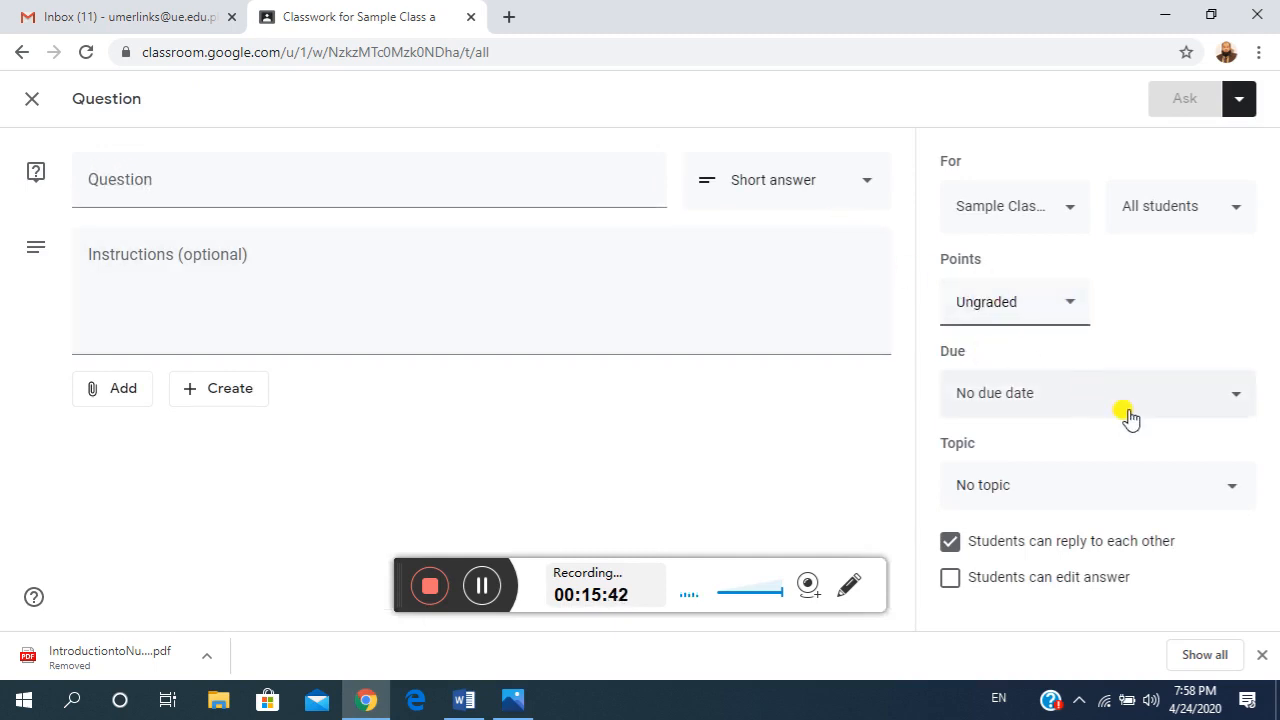
Set the question's due date to Apr 27, 2020 and its due time to 02:59 PM.
click(1085, 398)
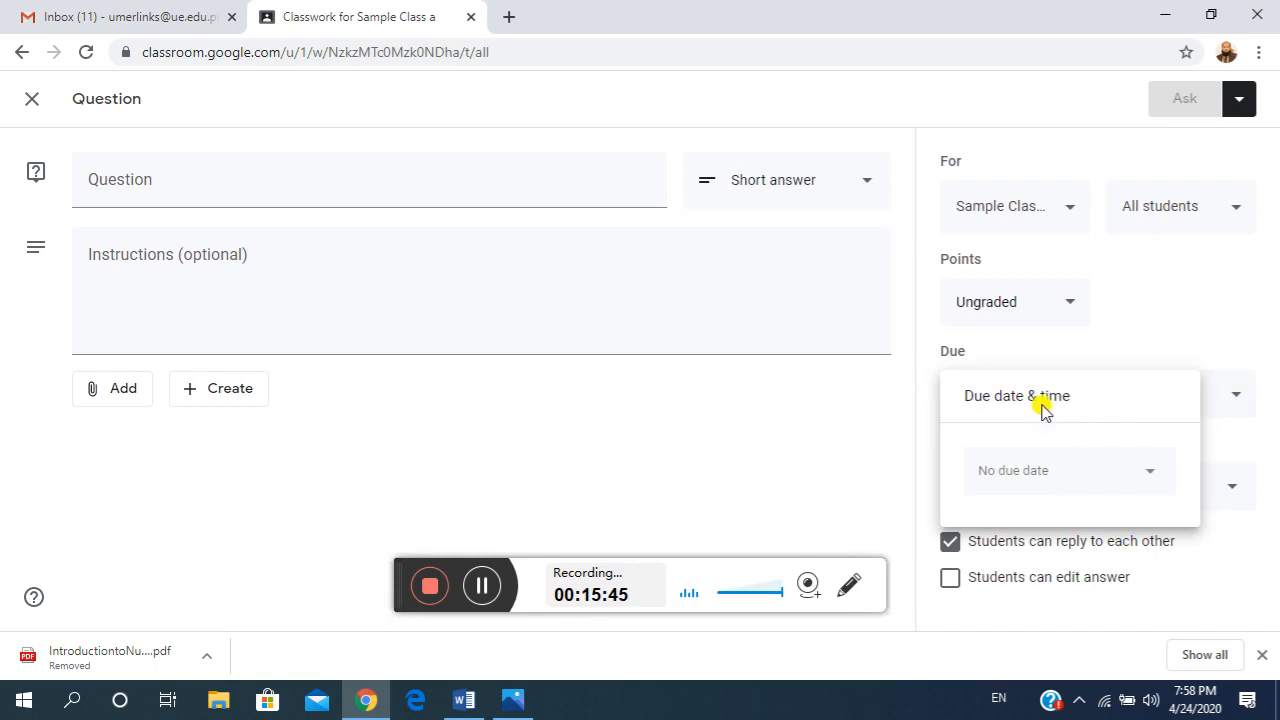
click(1040, 474)
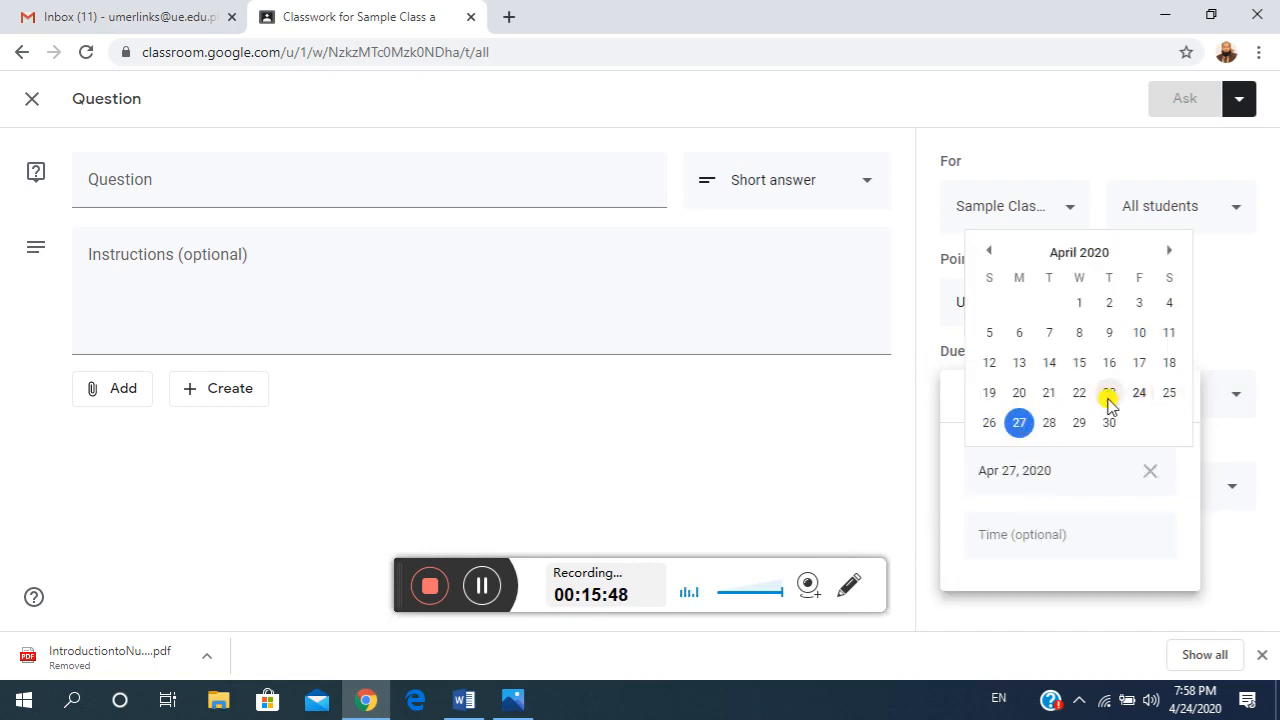
click(1021, 424)
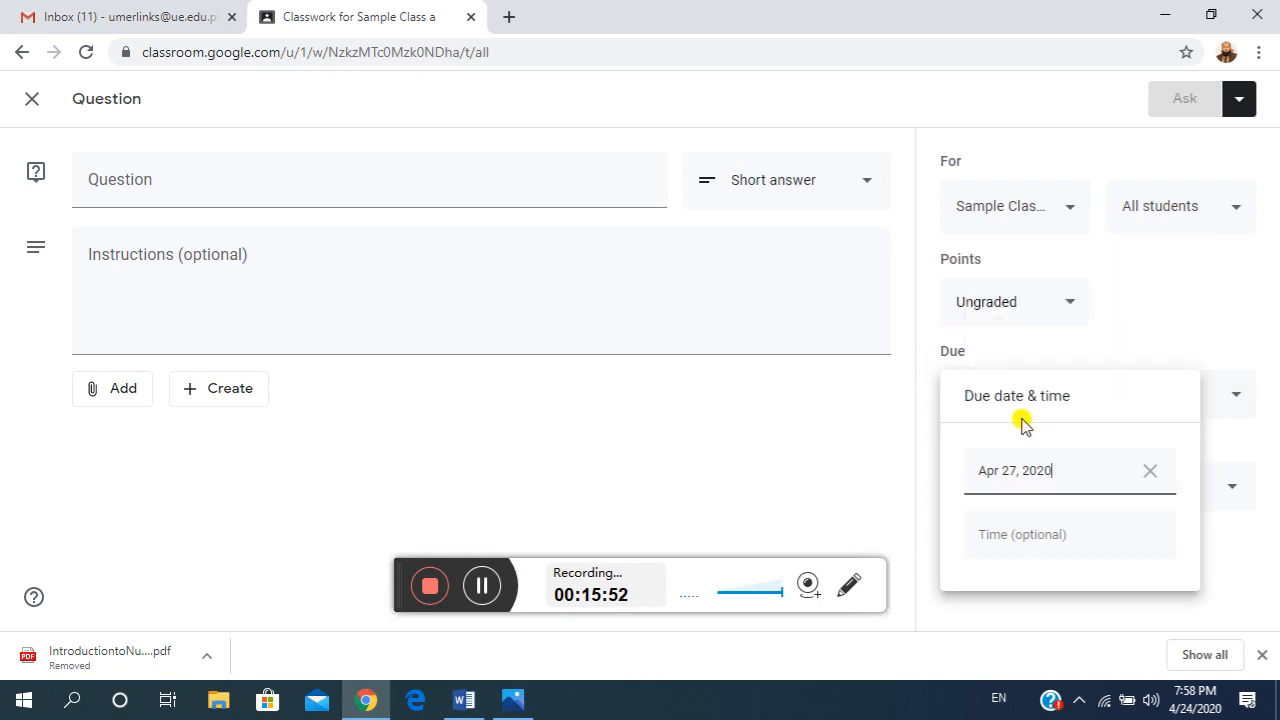
click(1050, 532)
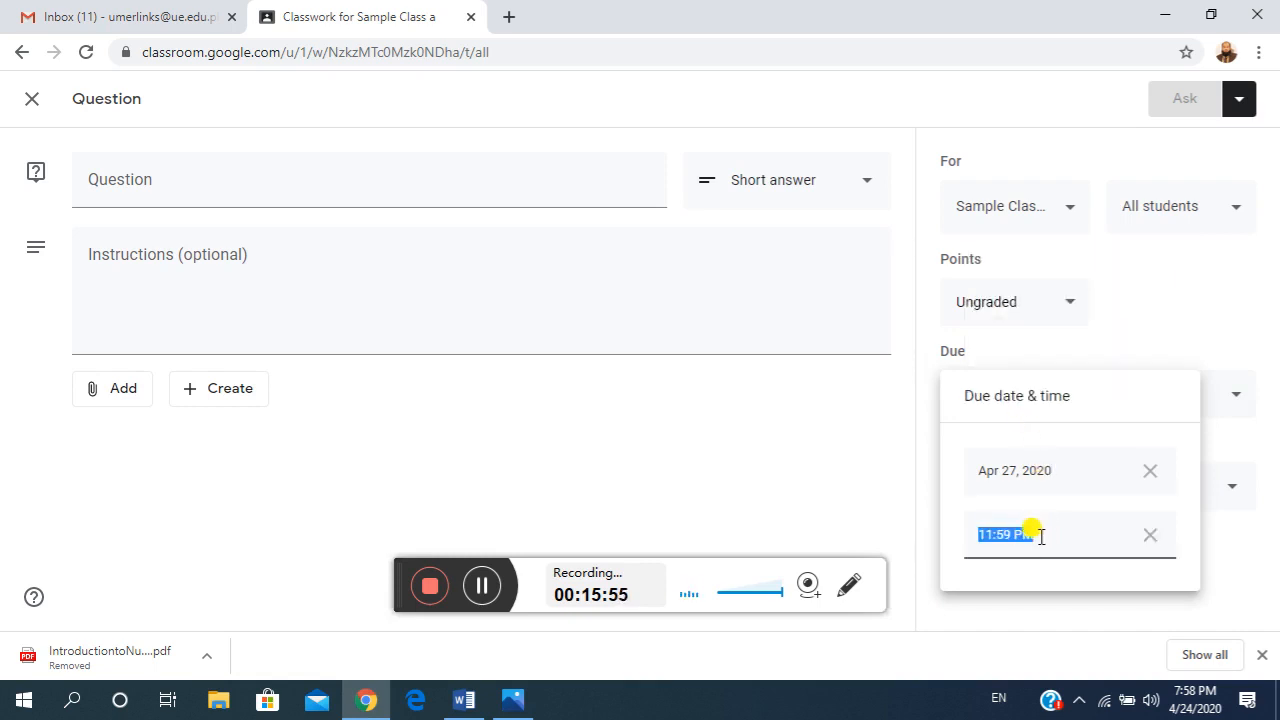
click(990, 534)
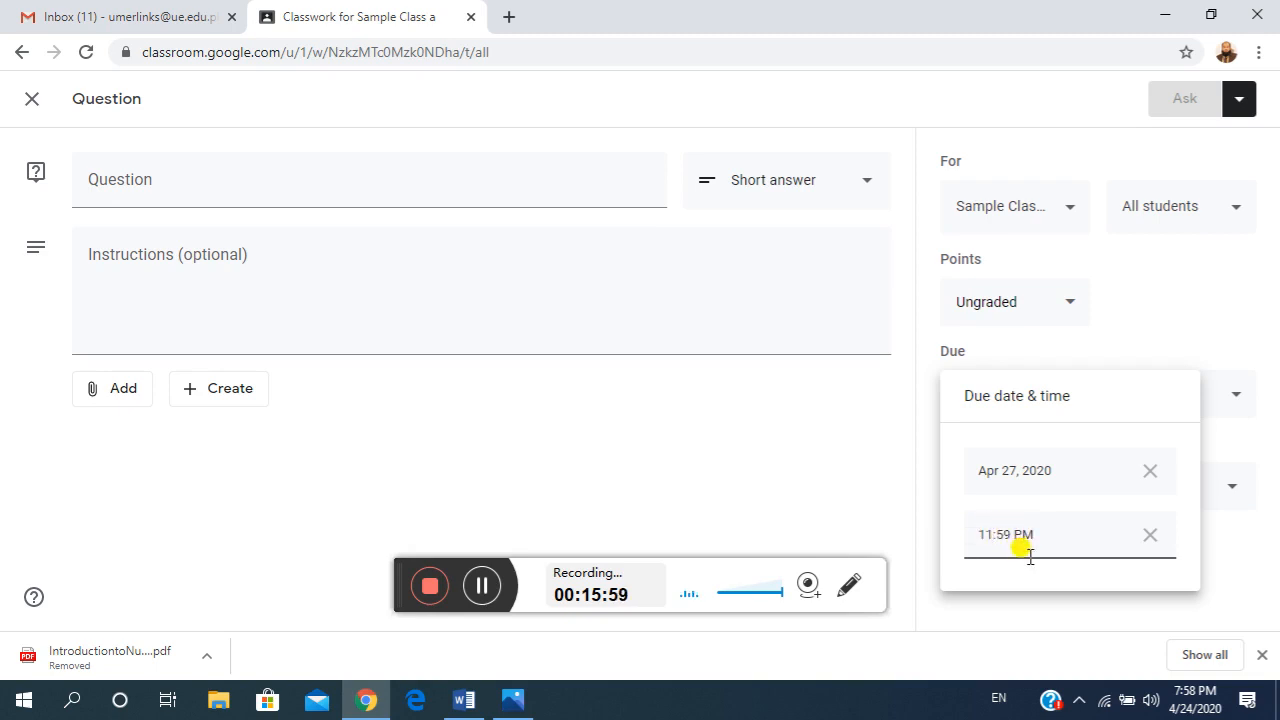
key(BackSpace)
key(BackSpace)
text(02)
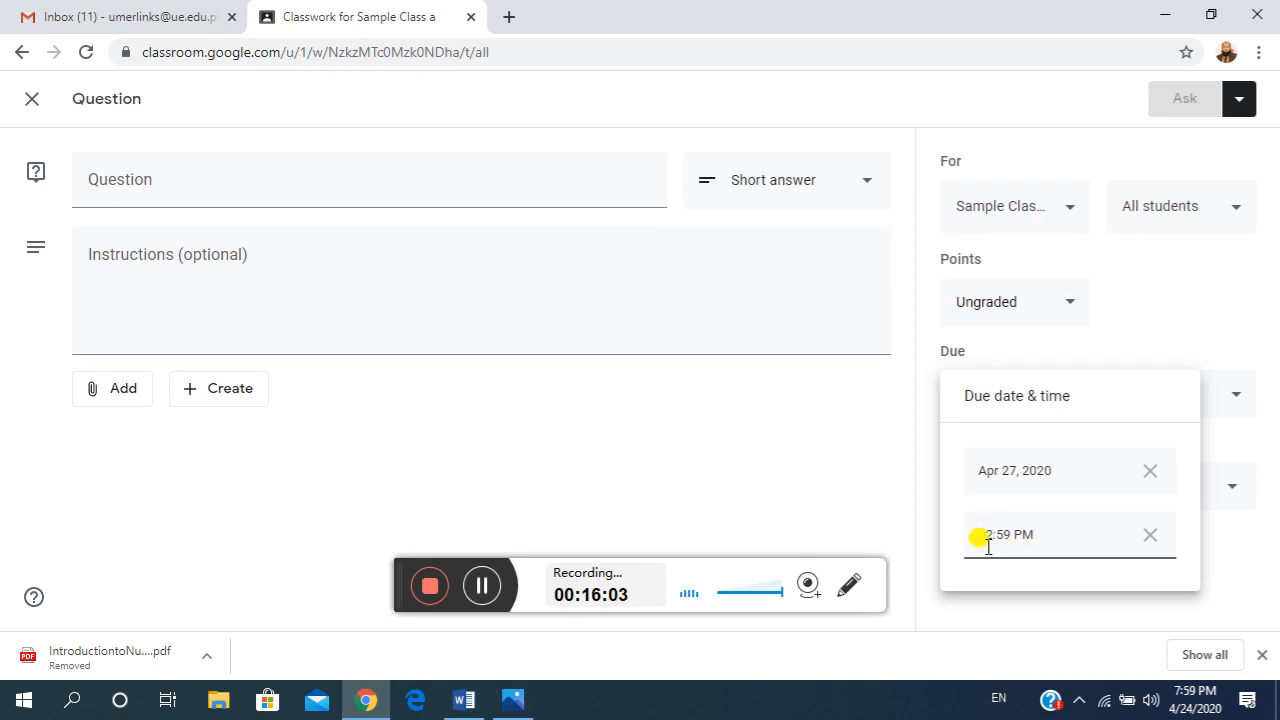
text(:)
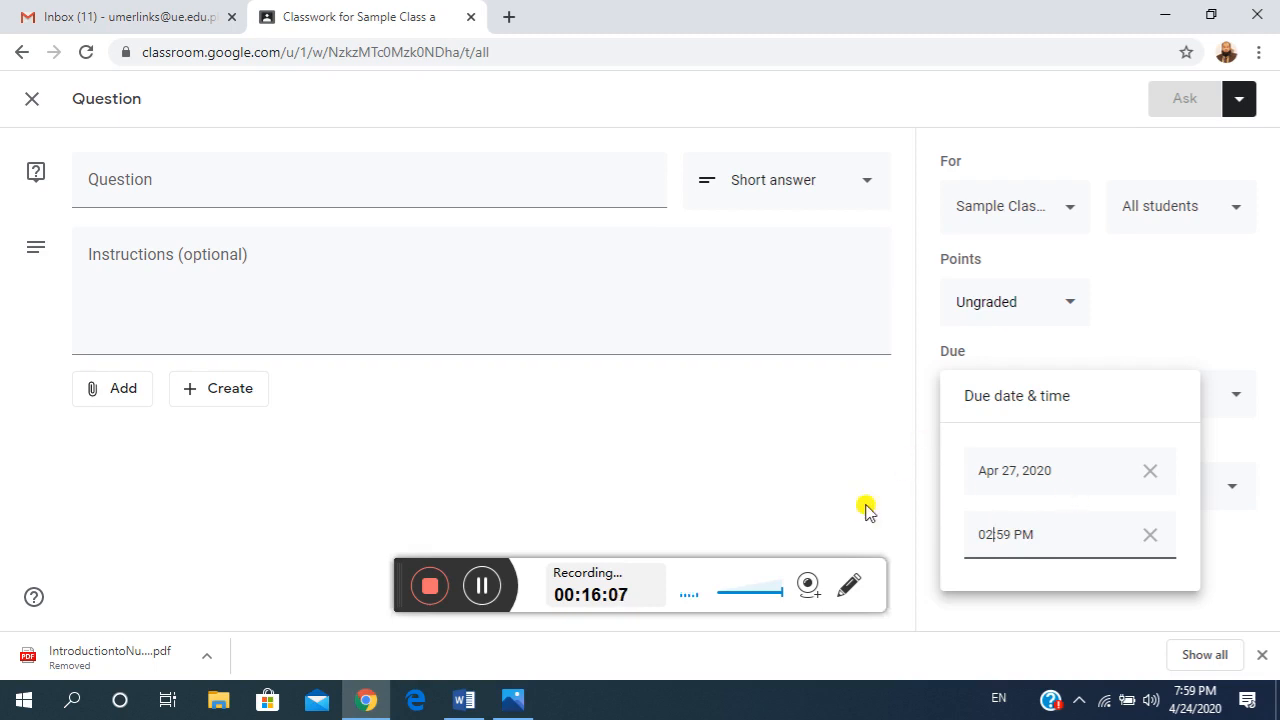
click(871, 444)
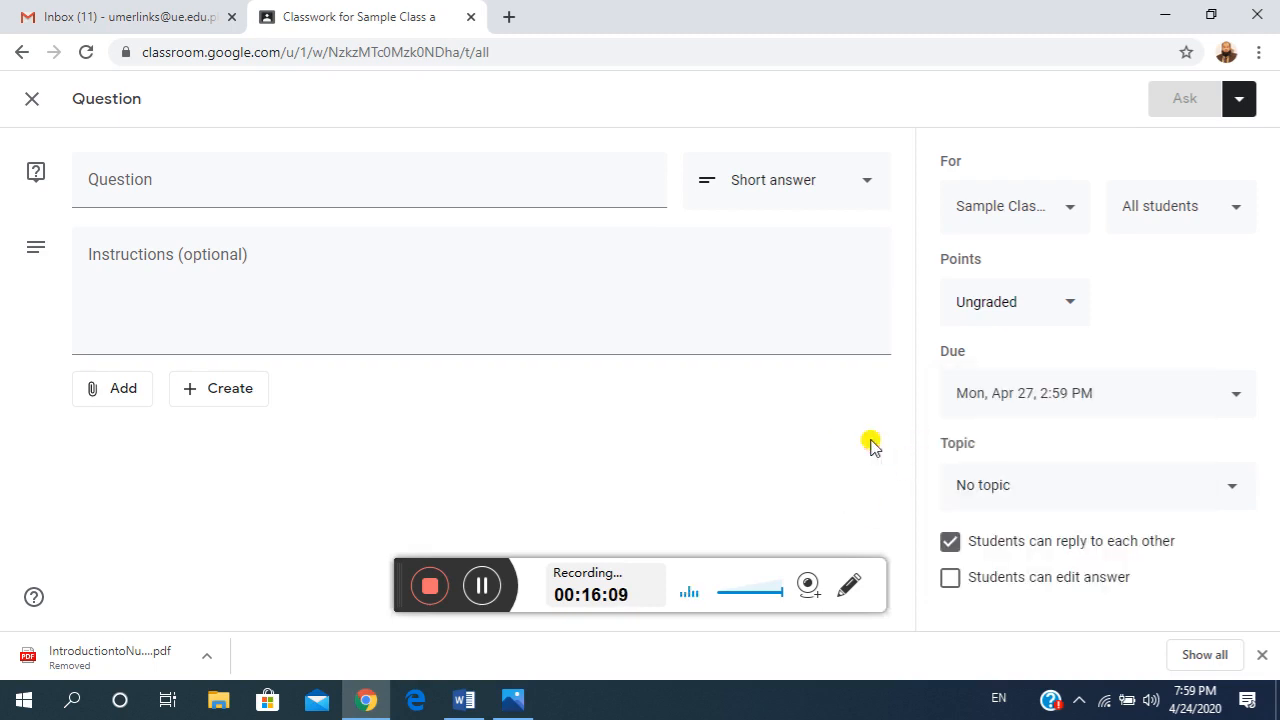
Disallow students replying to each other and change the question type to Multiple choice.
click(950, 542)
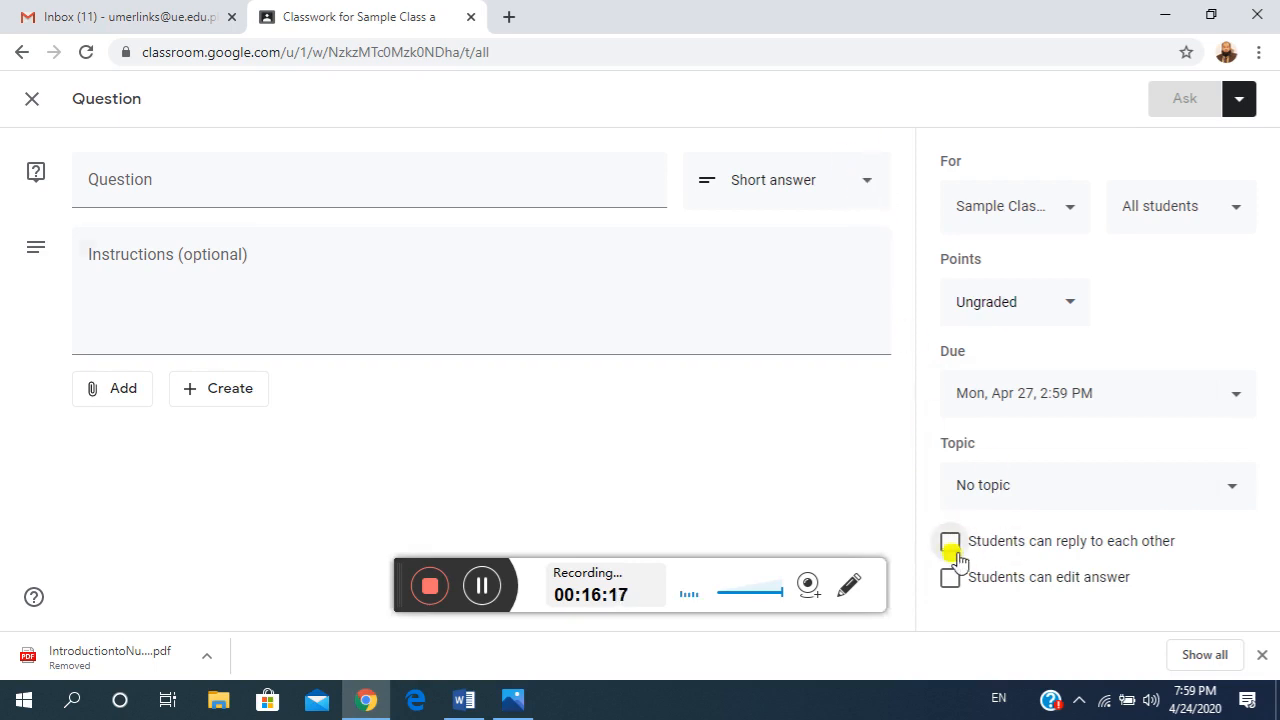
click(866, 190)
click(812, 228)
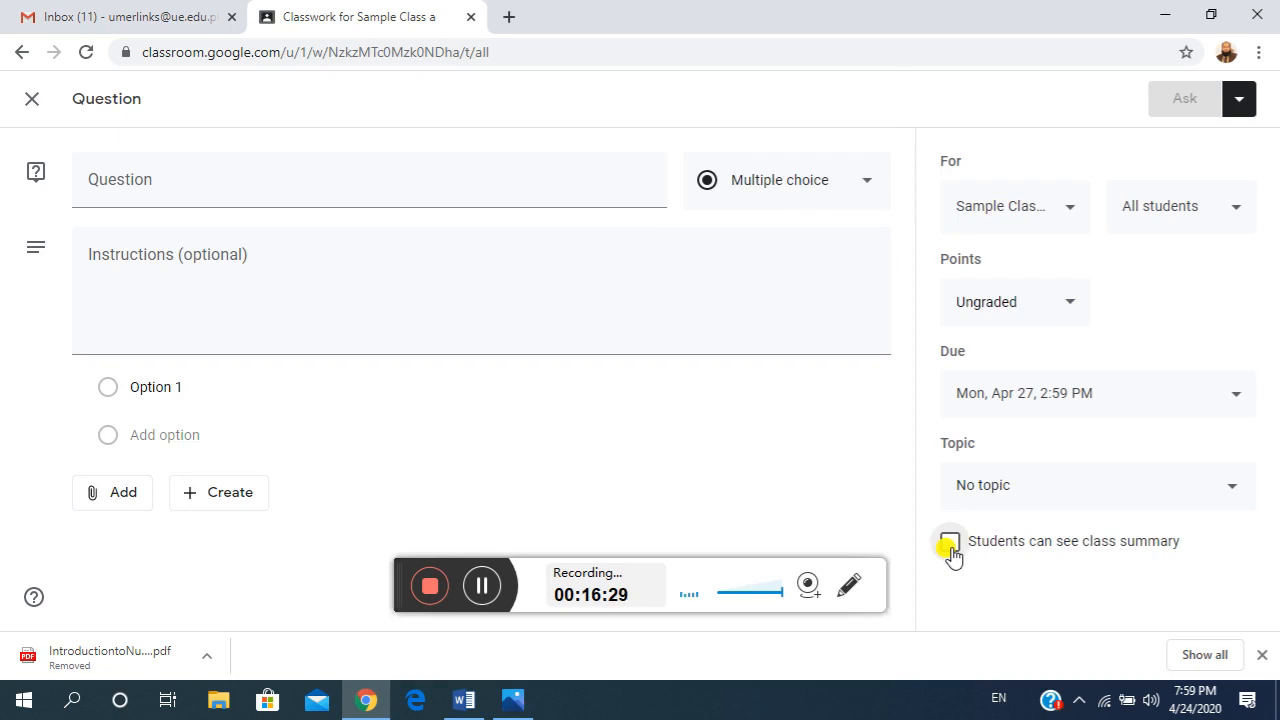
Title the question "Attendance 27-04-2020".
click(164, 174)
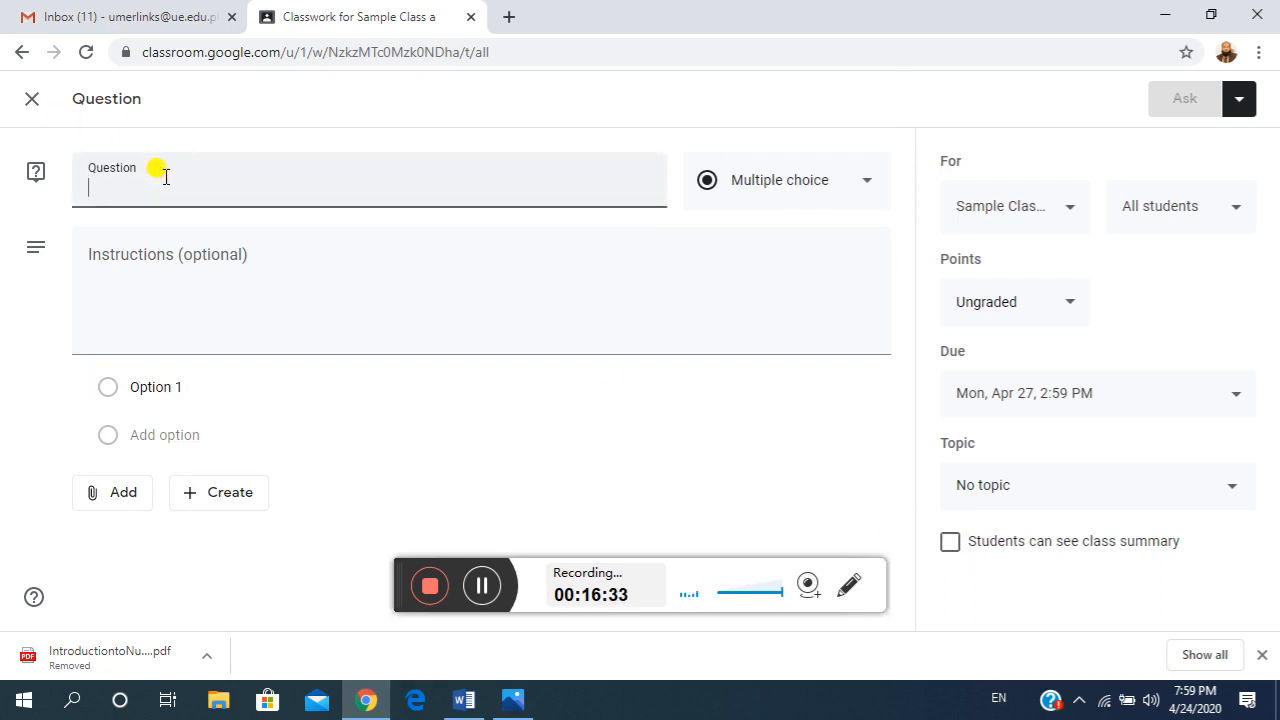
text(Att)
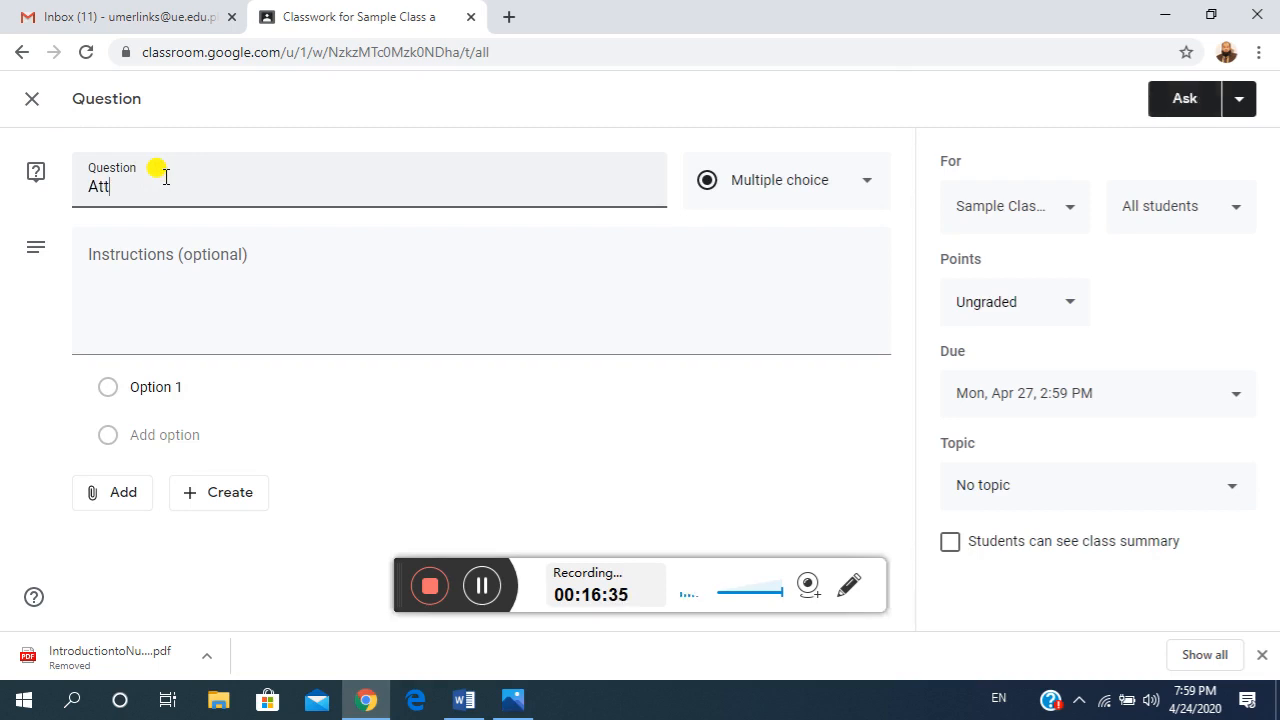
text(endance 27)
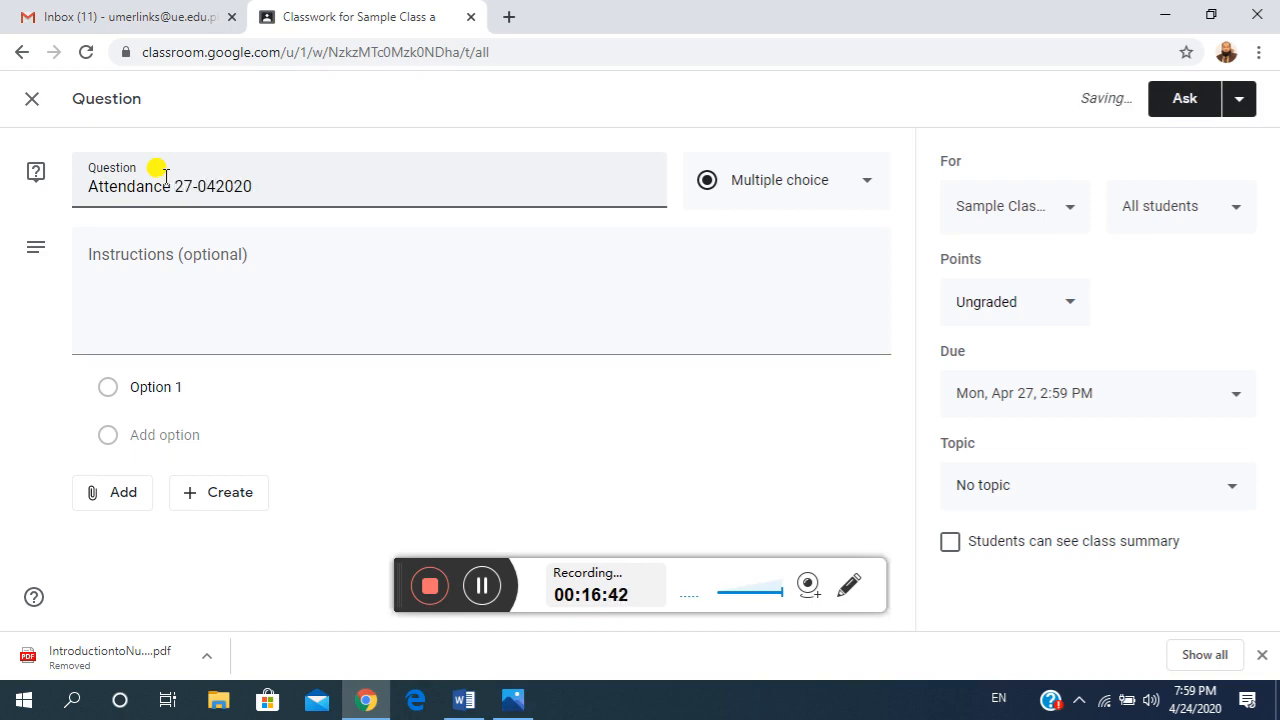
text(-)
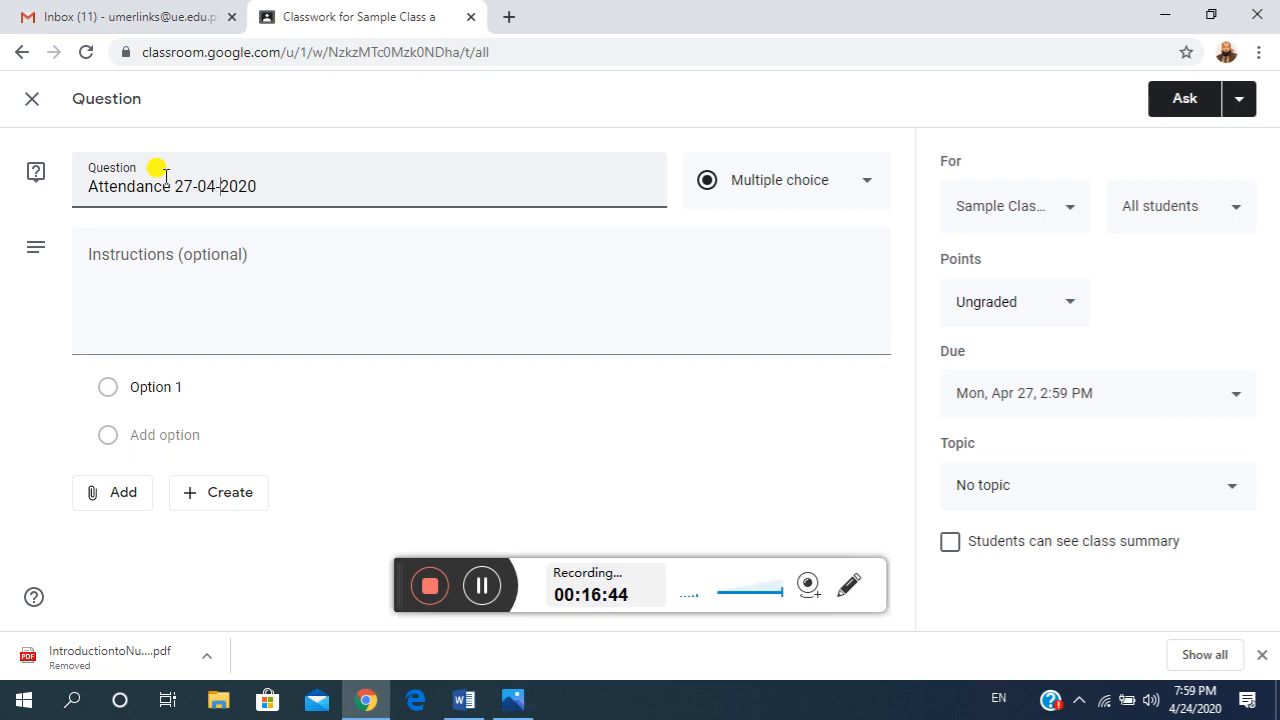
Enter the question instructions "Please mark Present only don't comment your presence".
click(215, 264)
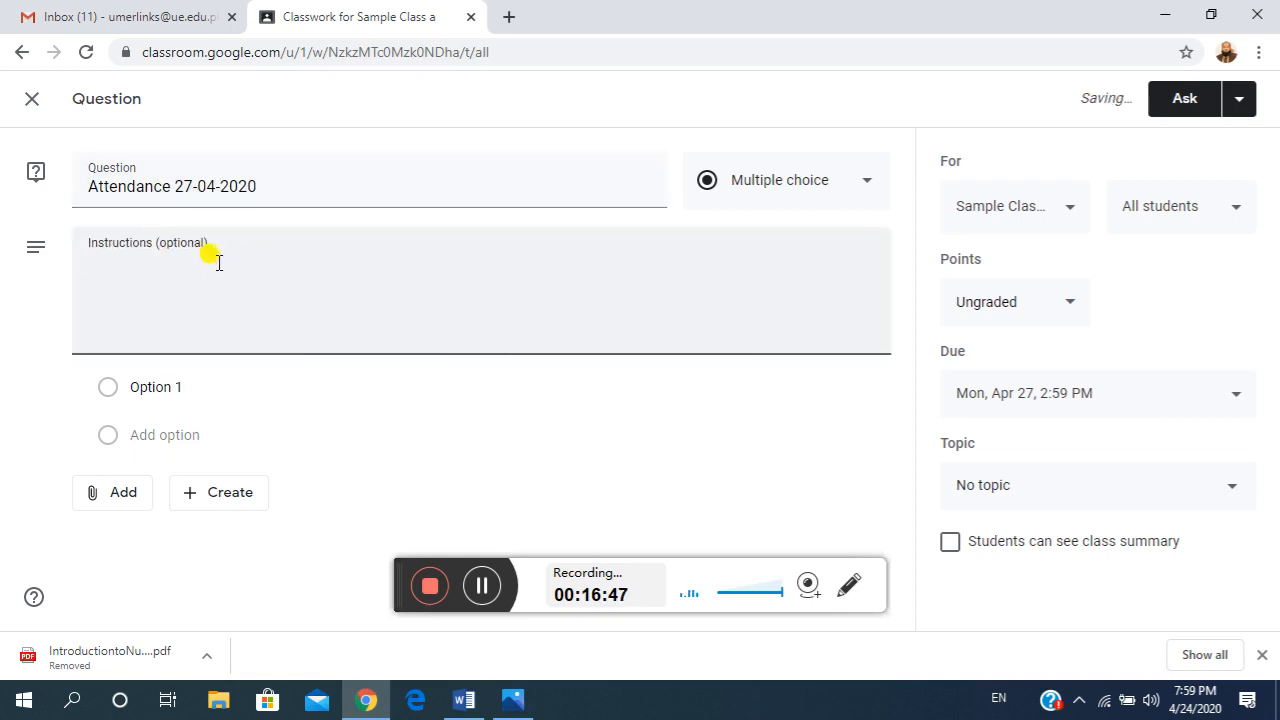
text(Plase mark Prese)
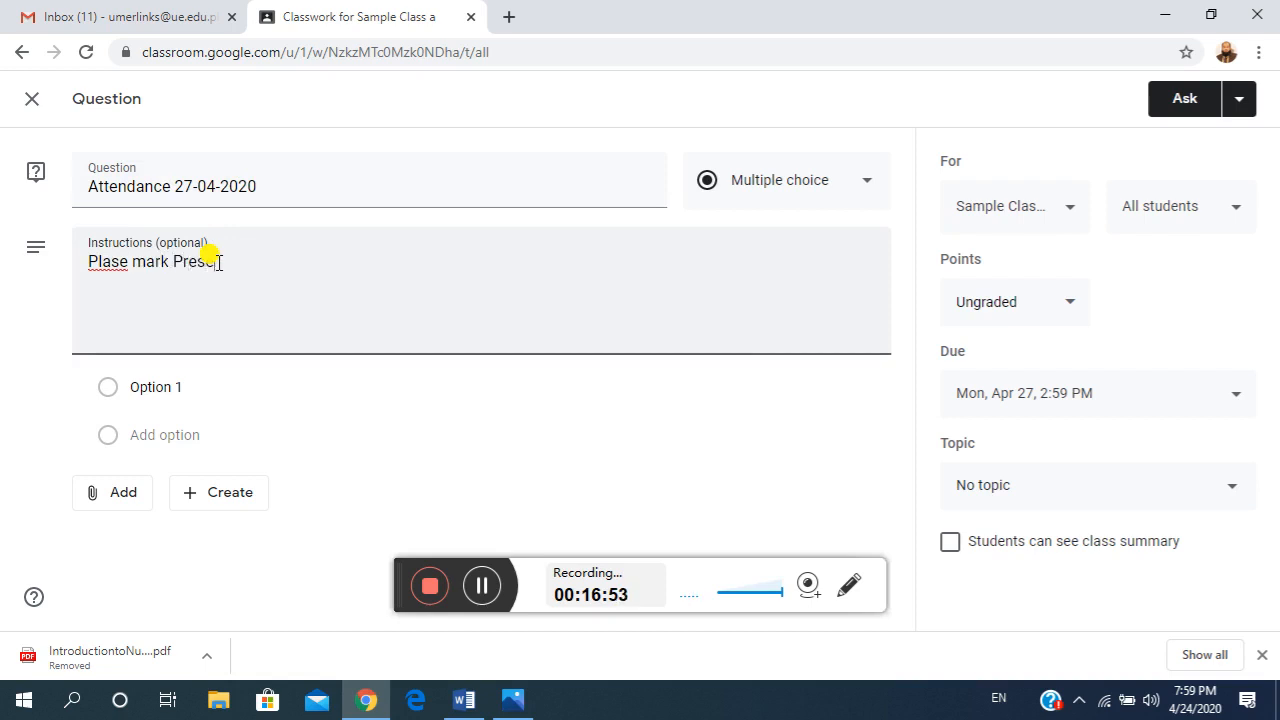
text(nt only dont com)
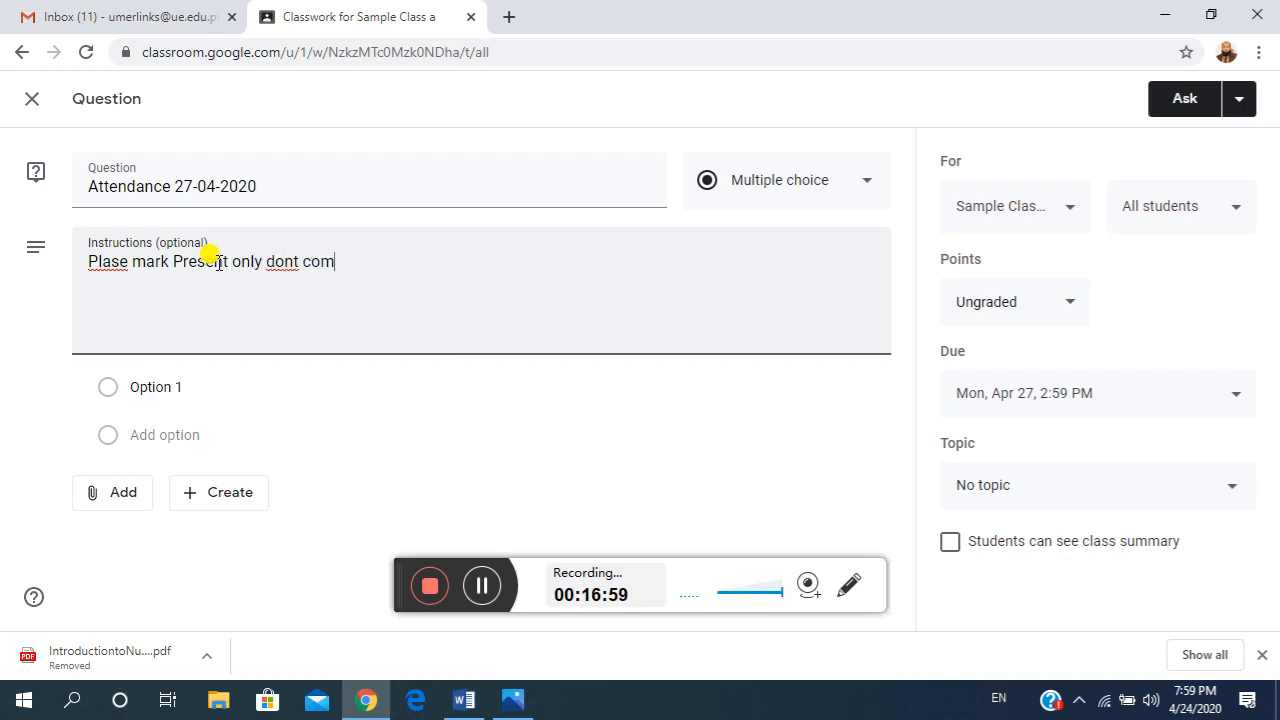
text(ment your presence)
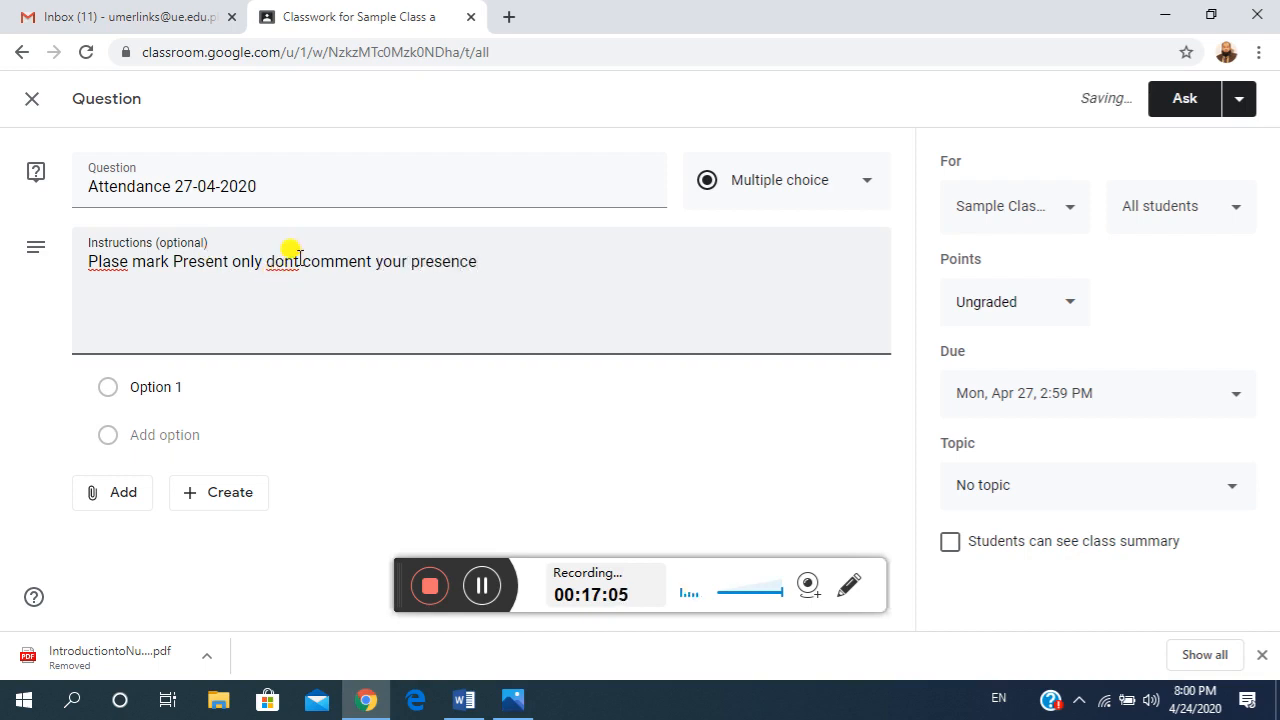
text(')
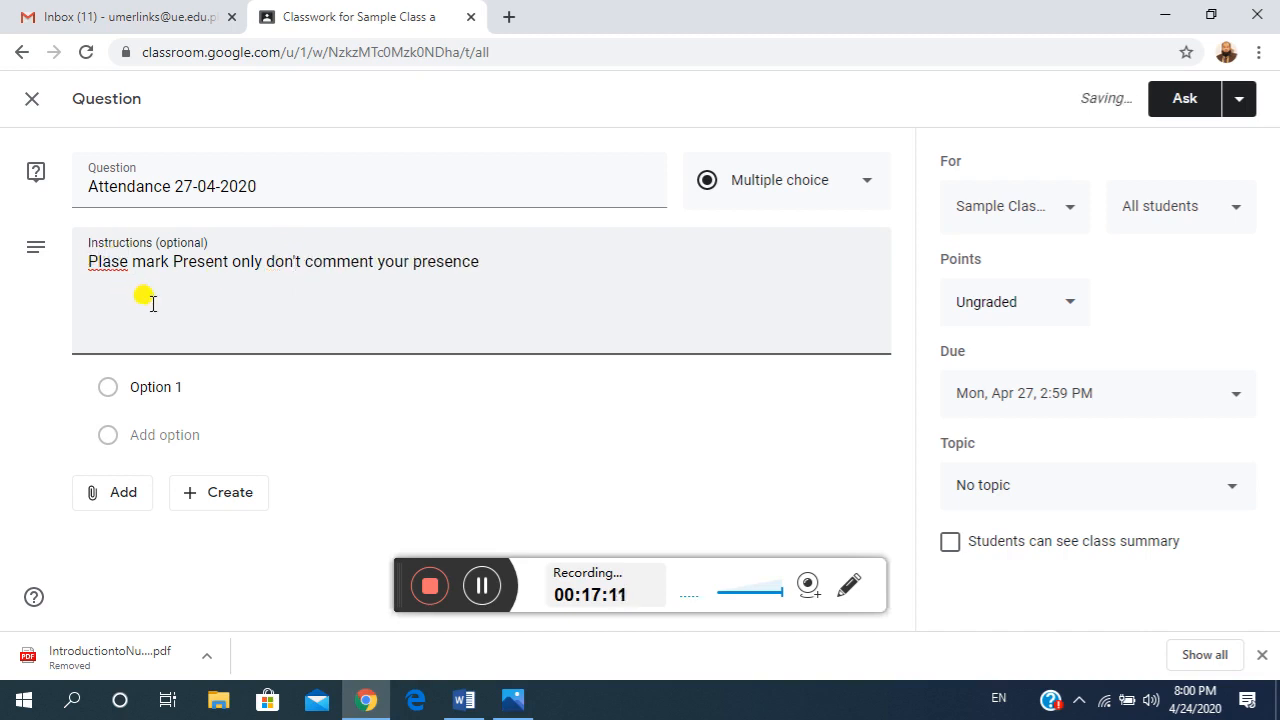
text(e)
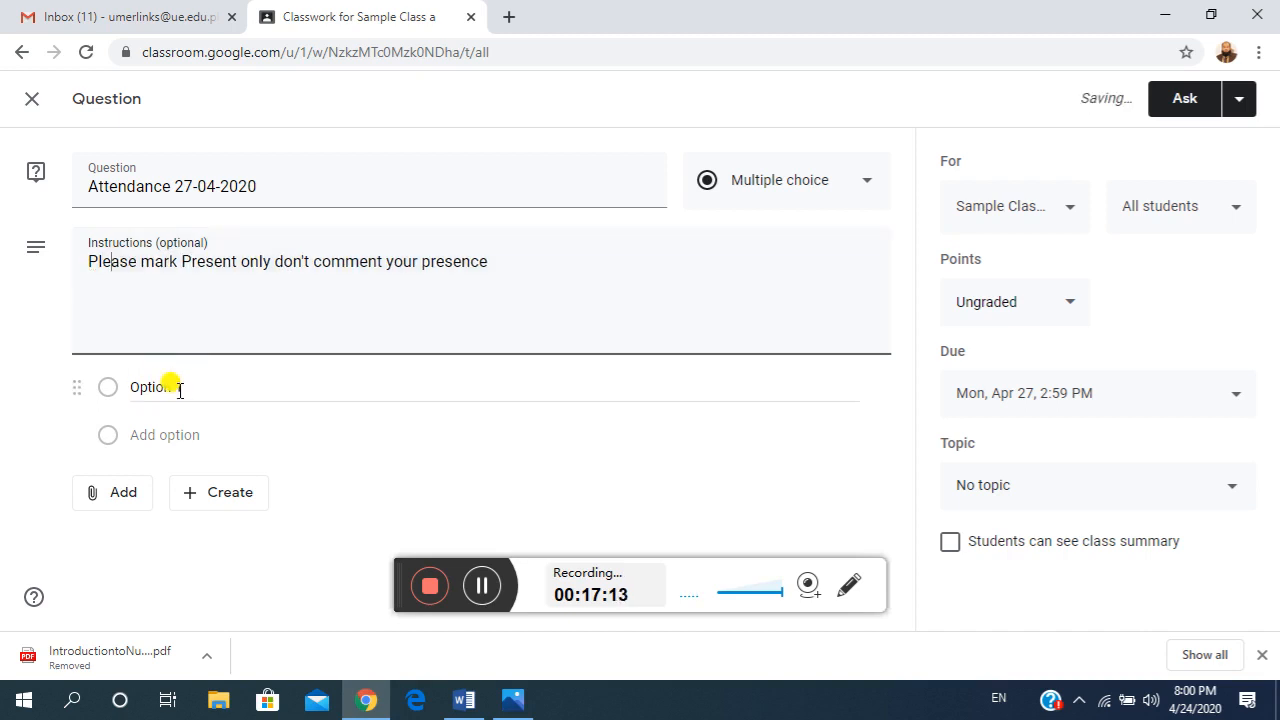
Name the first answer option "Present" and post the question to the class.
click(183, 386)
text(Present)
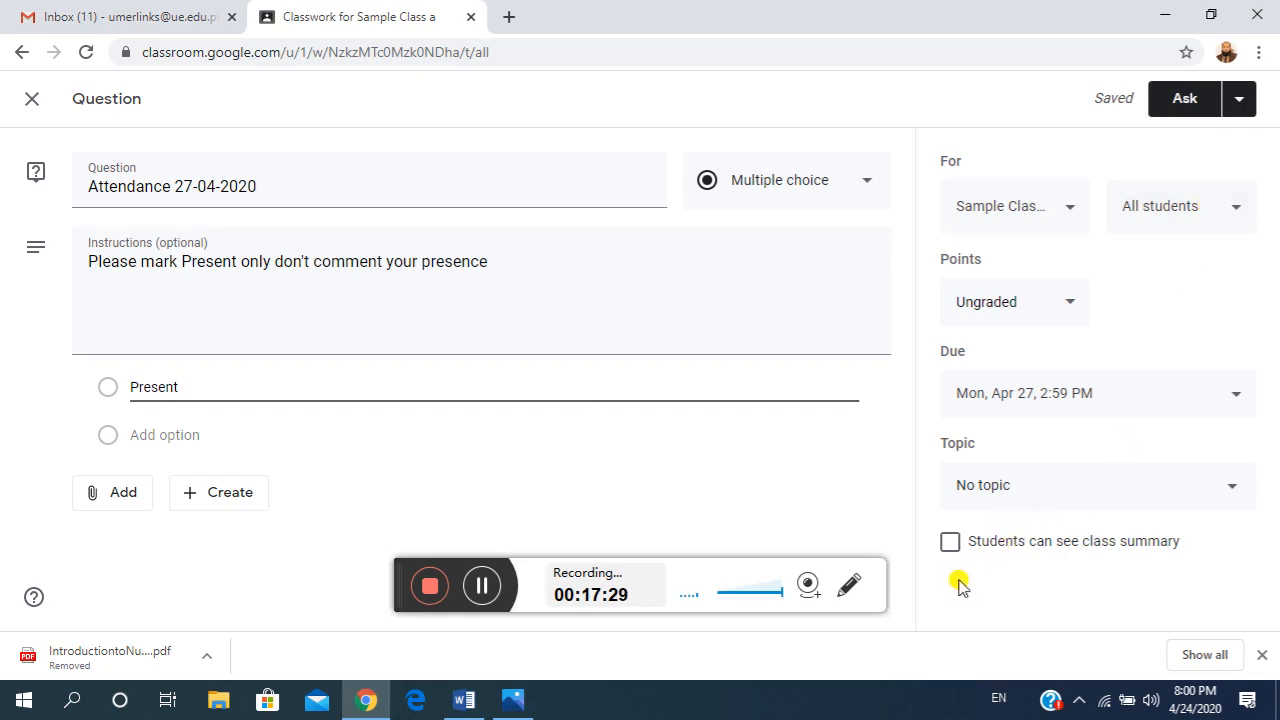
click(1185, 104)
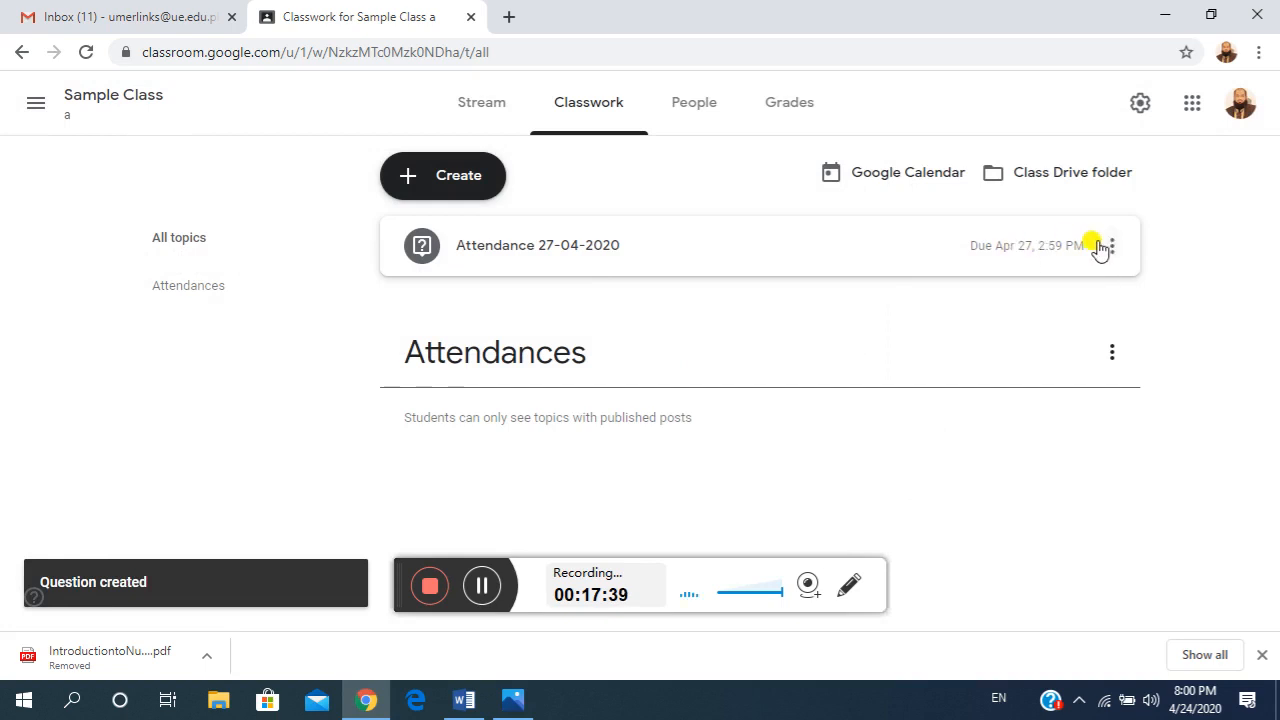
Move the Attendance 27-04-2020 question under the Attendances topic and expand its details.
click(658, 246)
drag(656, 249, 630, 350)
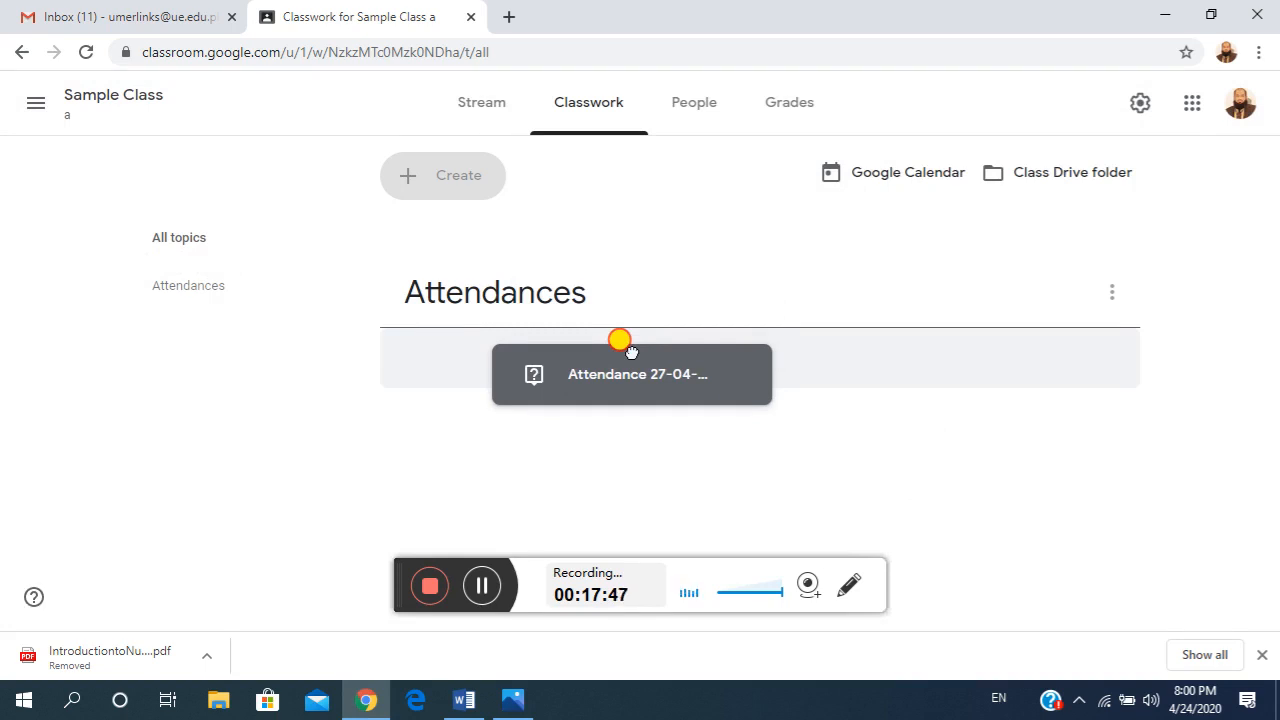
drag(631, 352, 636, 361)
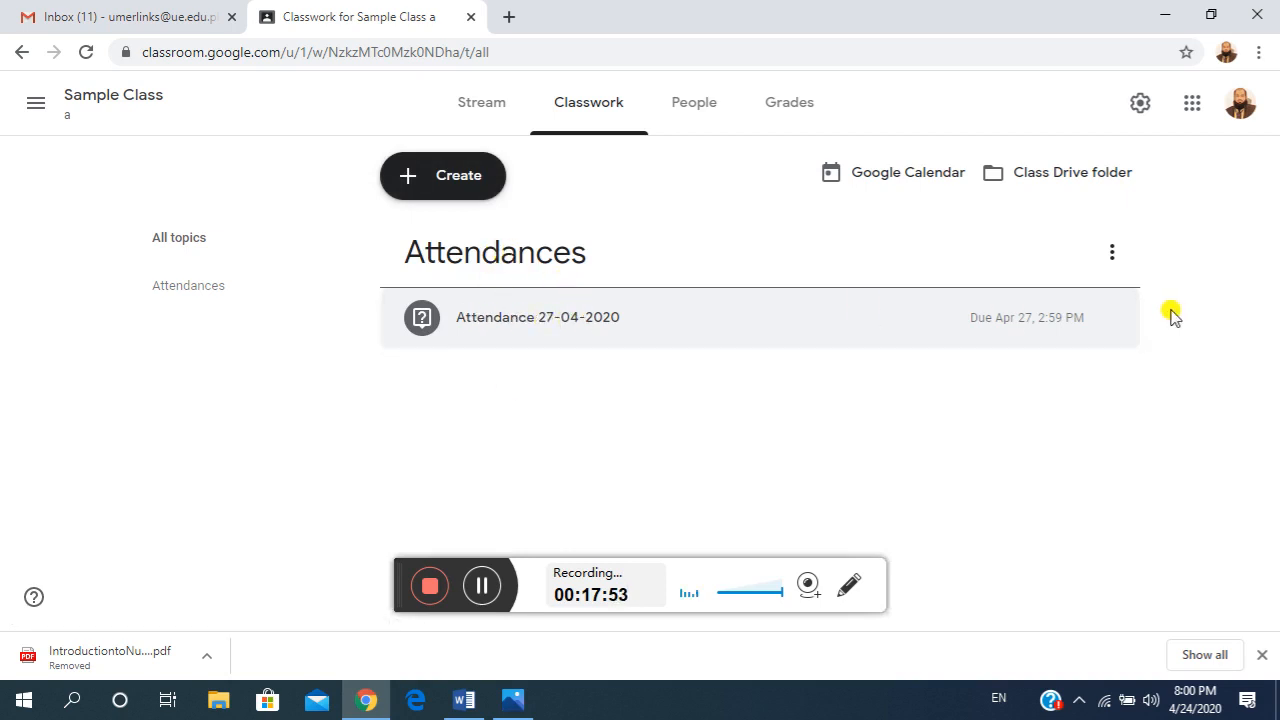
click(527, 322)
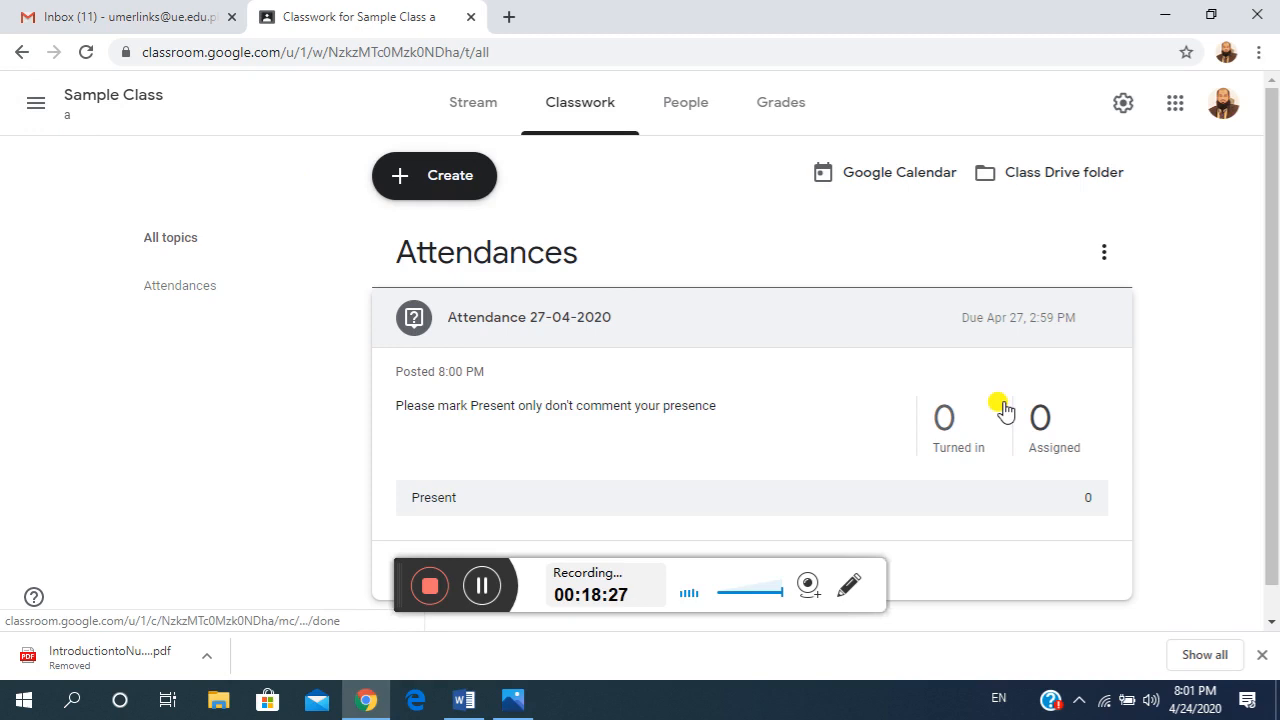
scroll(760, 416, down, 1)
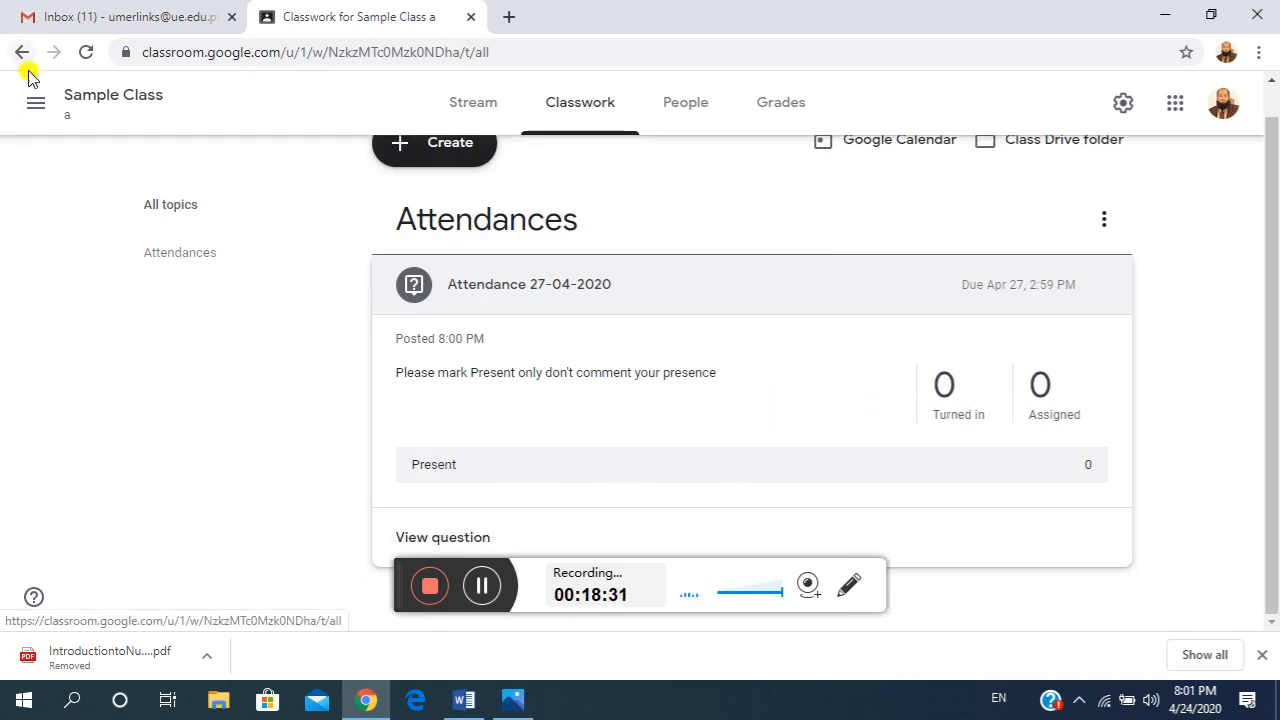
Switch to the MS Math-2nd-Math5140 Evening class and open its classwork.
click(40, 105)
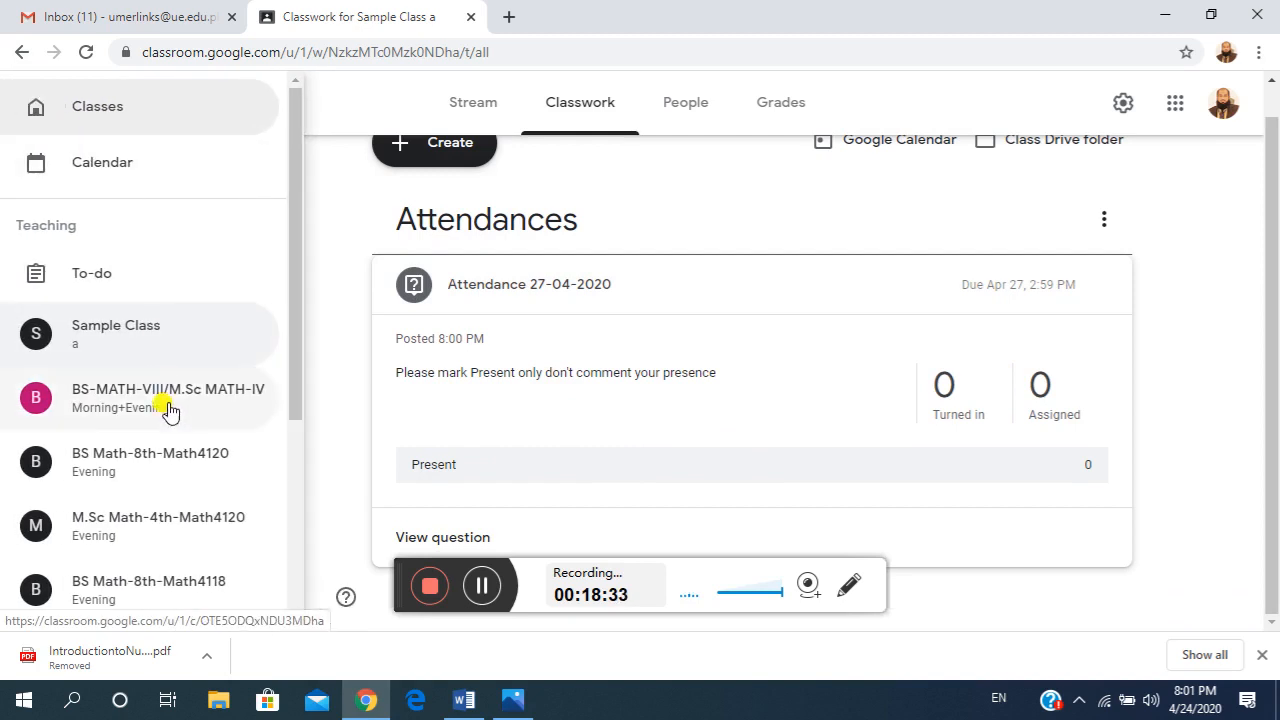
scroll(150, 530, down, 4)
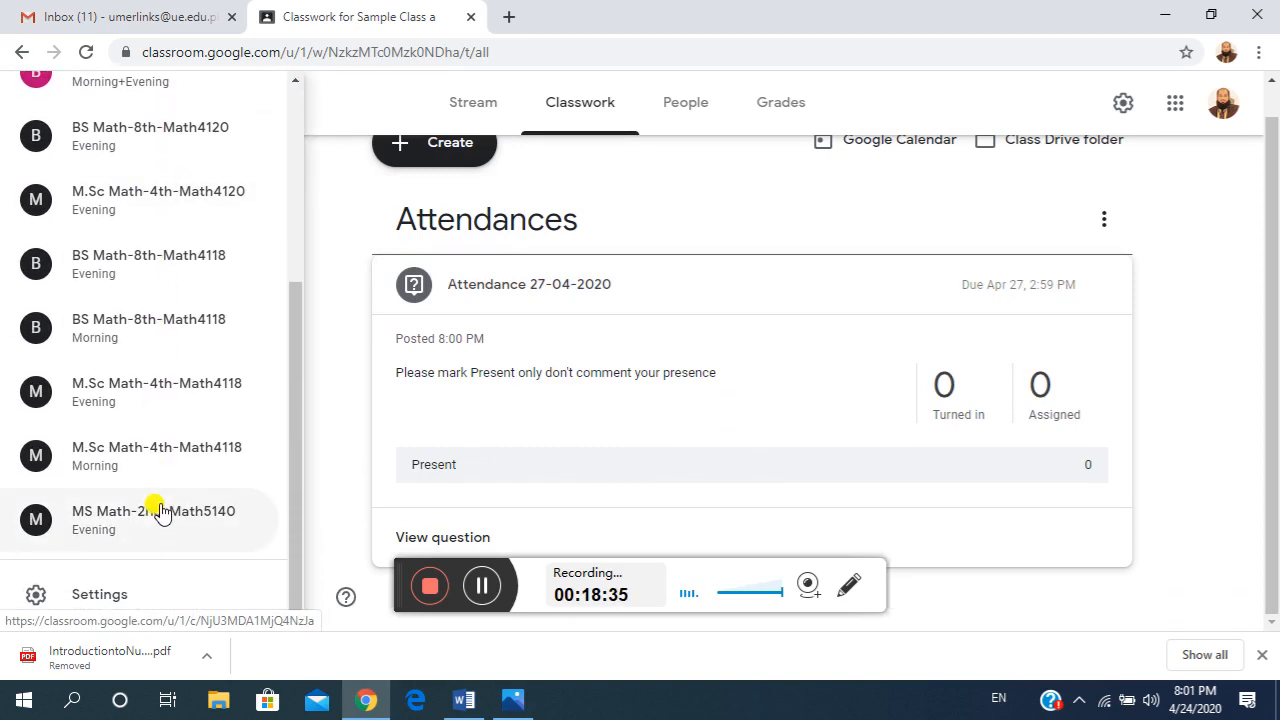
click(110, 521)
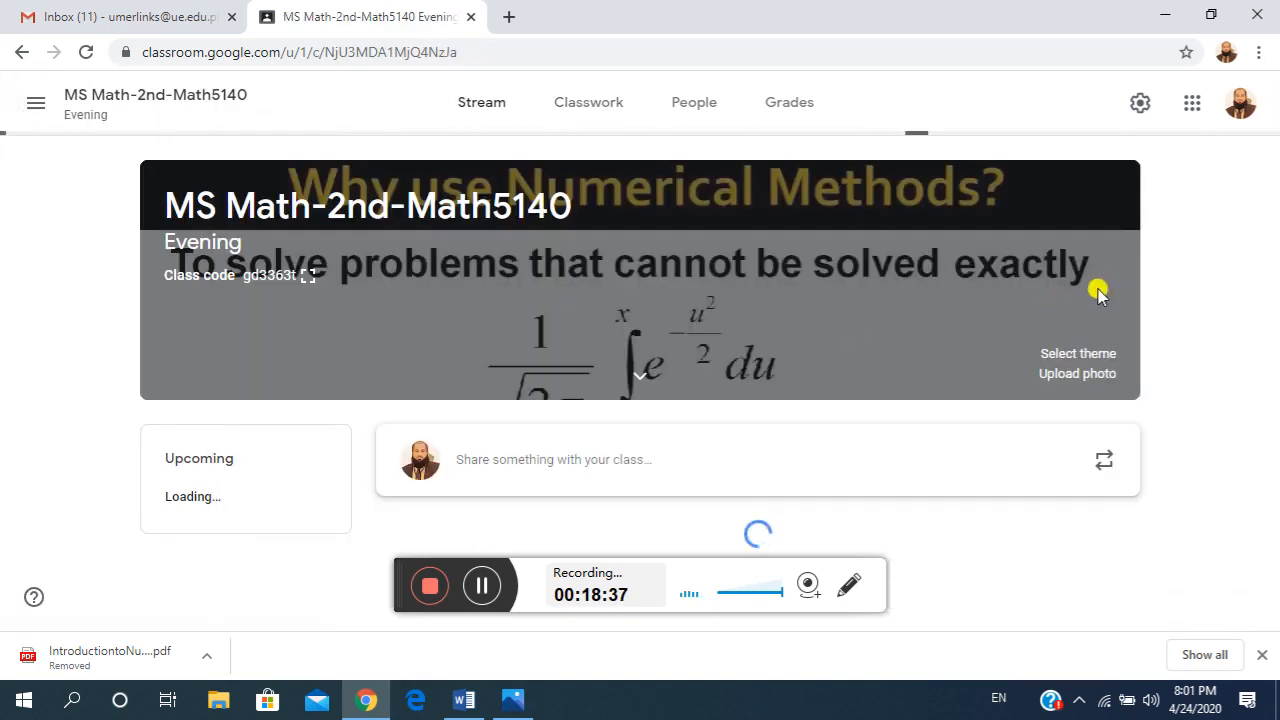
scroll(834, 383, down, 1)
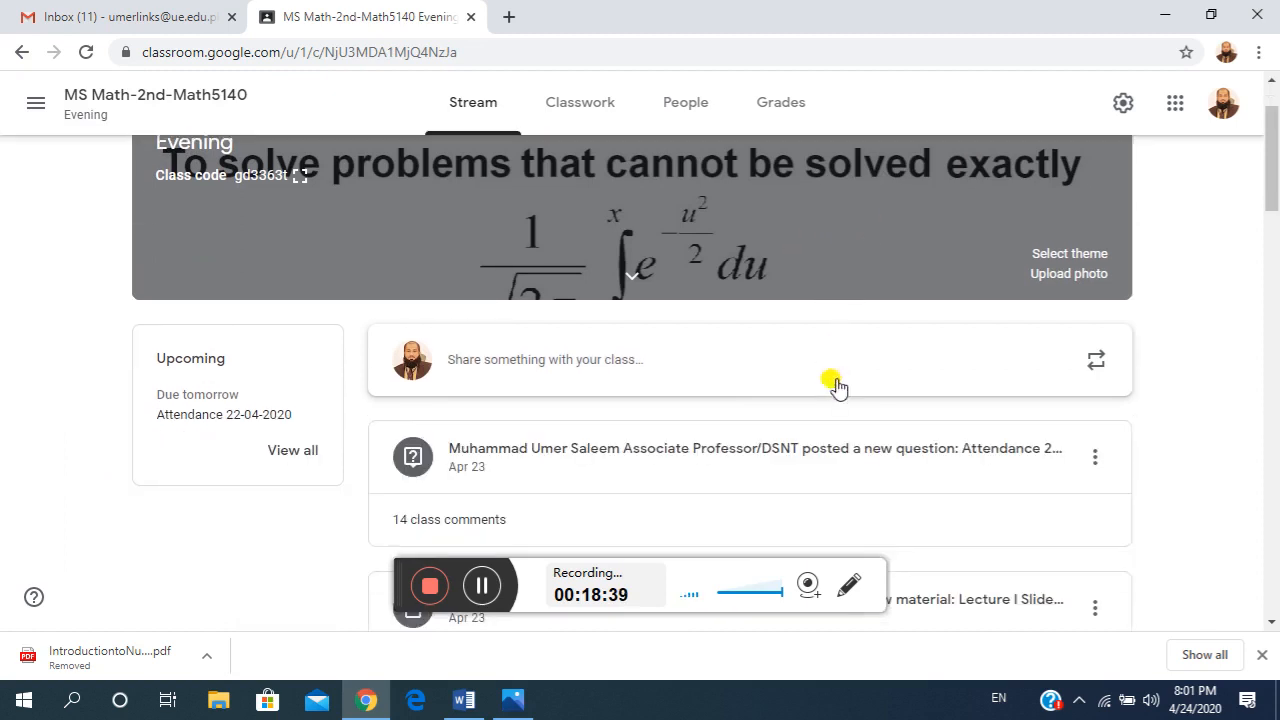
click(590, 105)
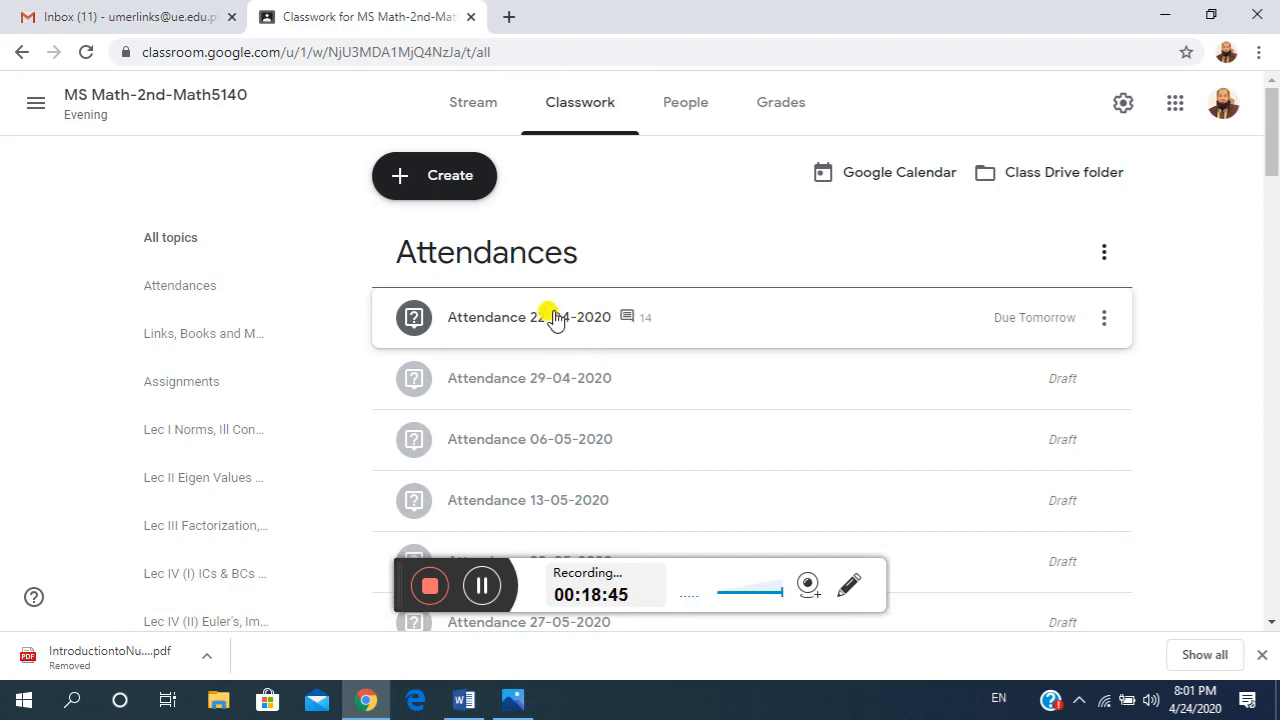
Review the Attendance 22-04-2020 question's student answers, checking who turned in and who is still assigned.
click(560, 318)
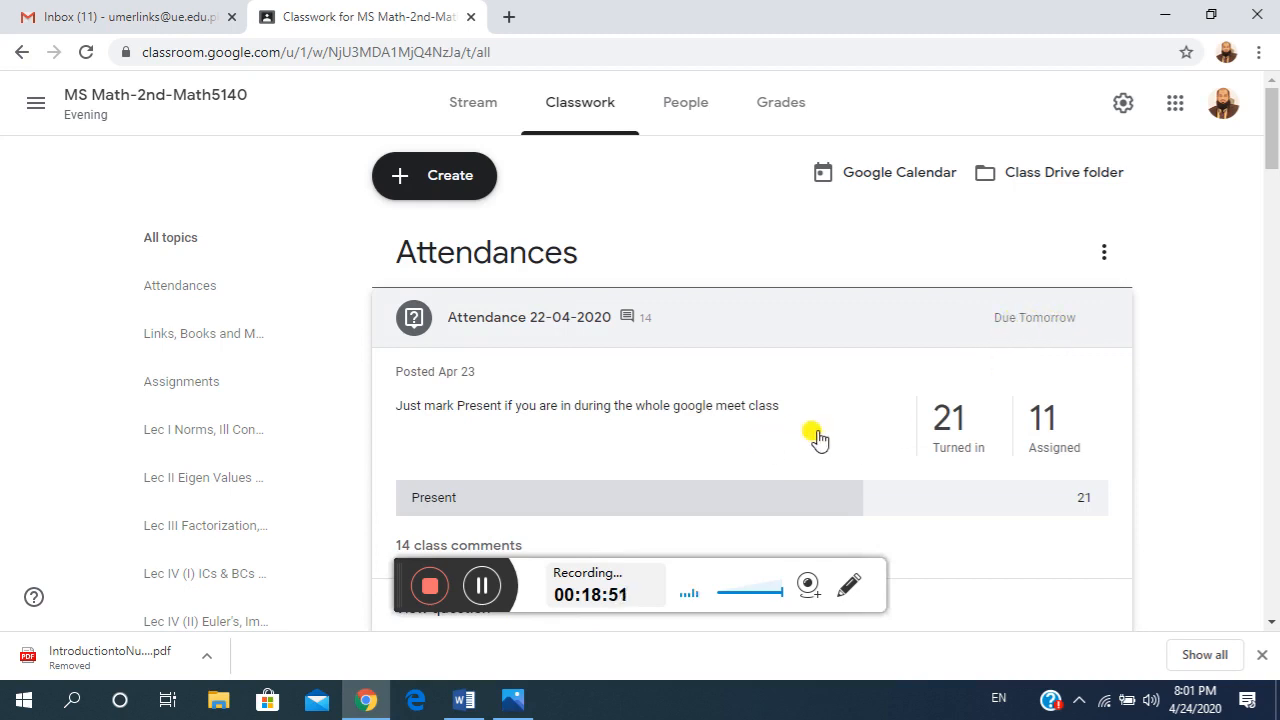
scroll(820, 437, down, 1)
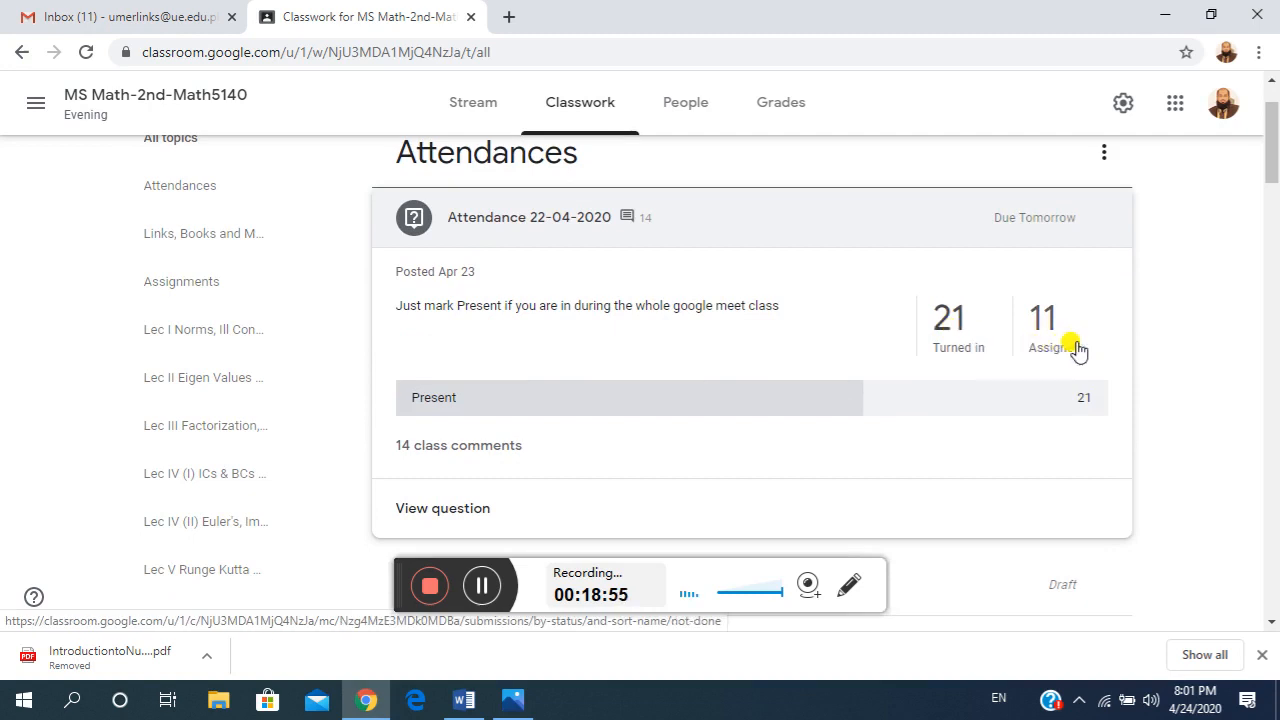
click(935, 320)
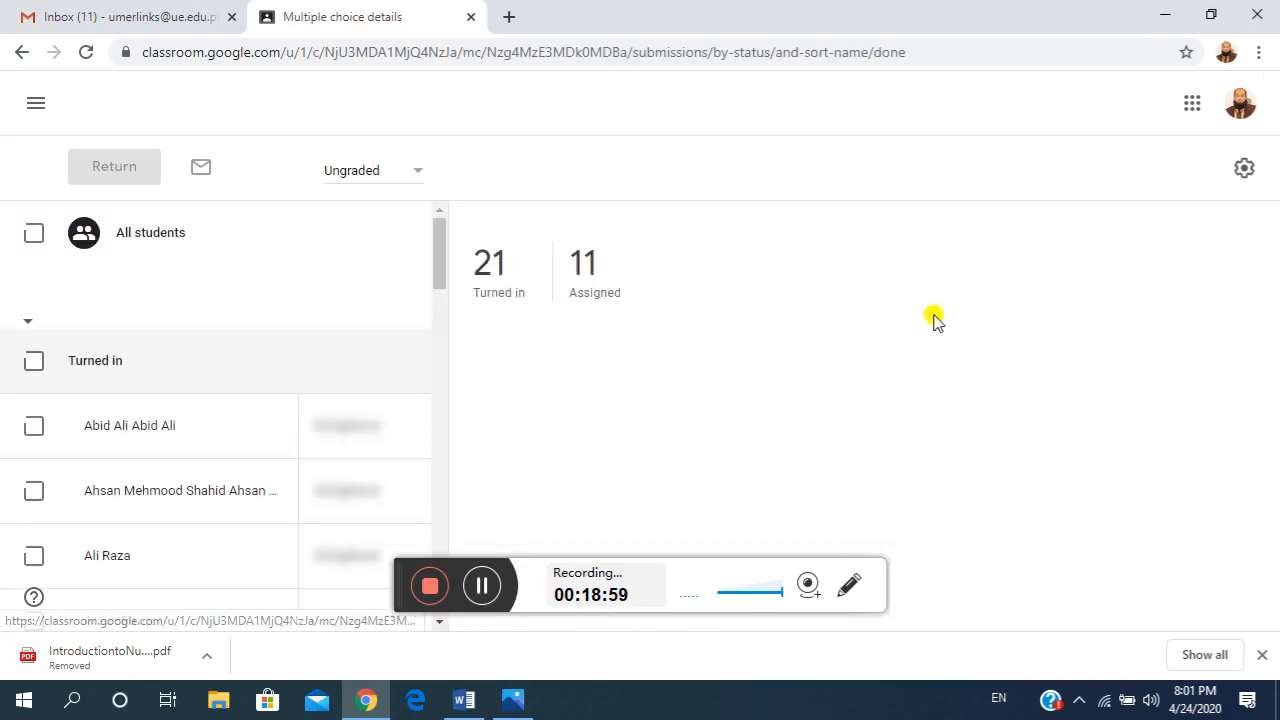
scroll(605, 424, down, 1)
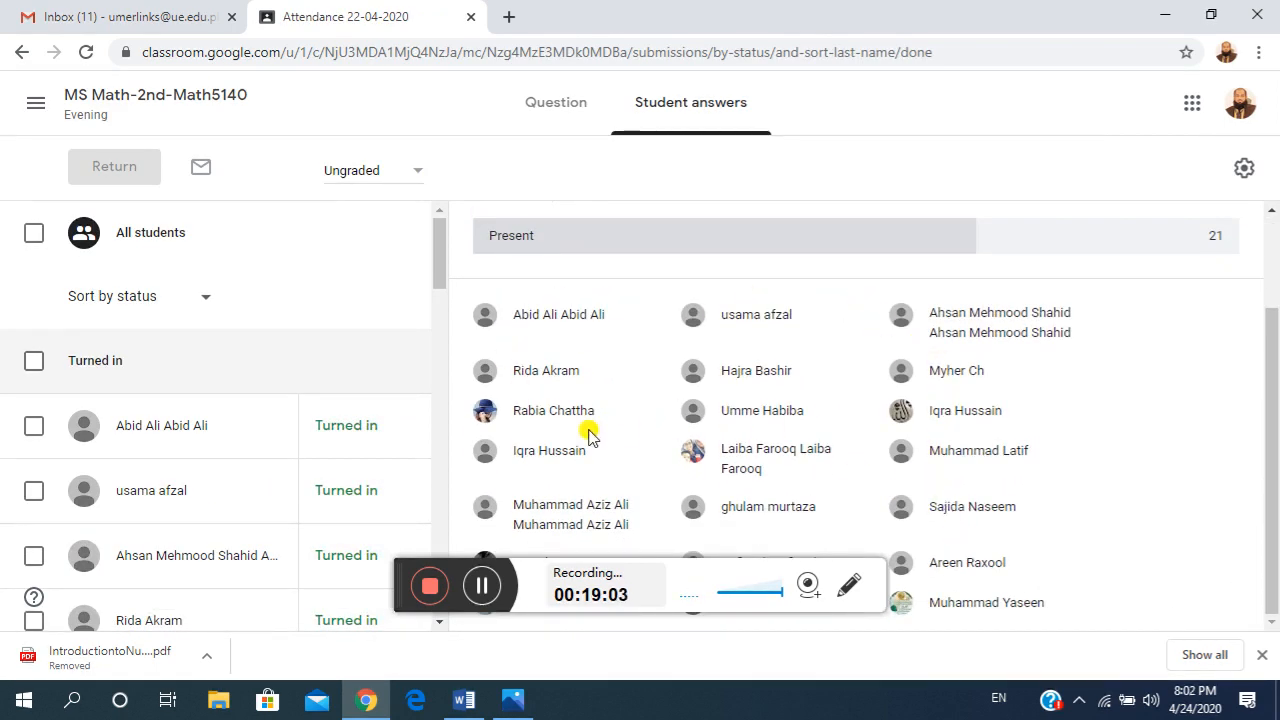
scroll(590, 435, up, 1)
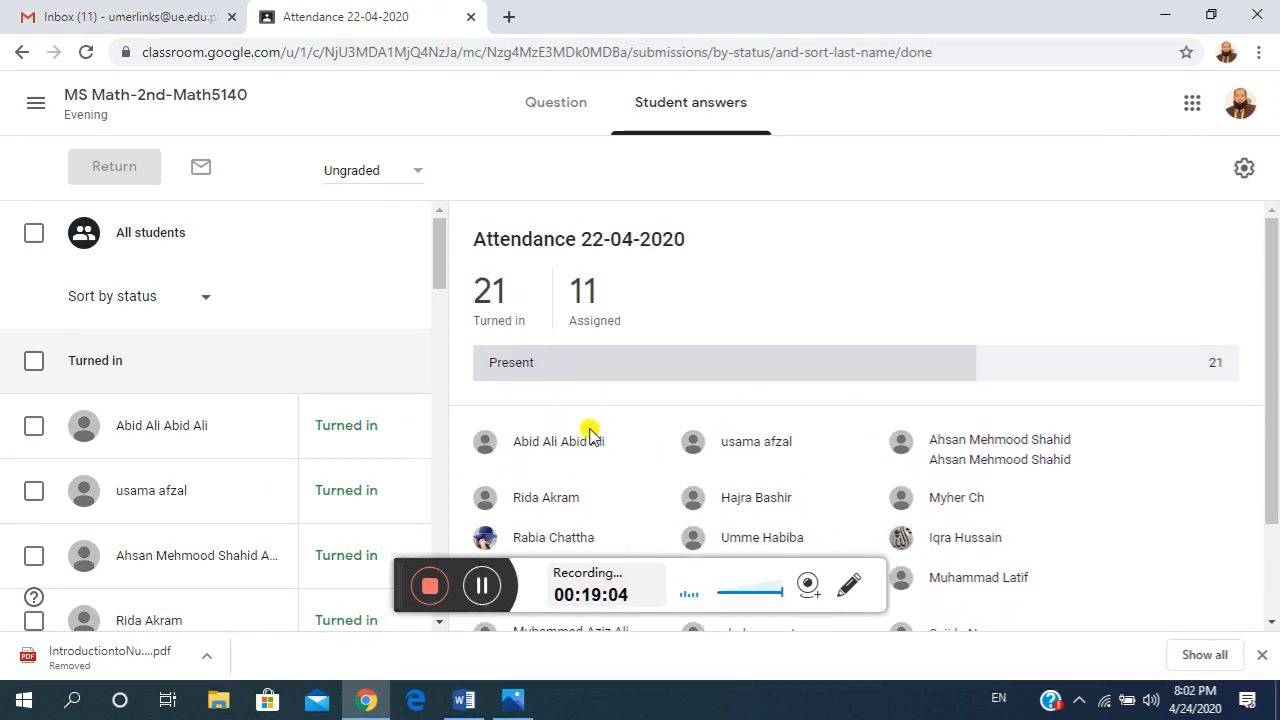
click(588, 295)
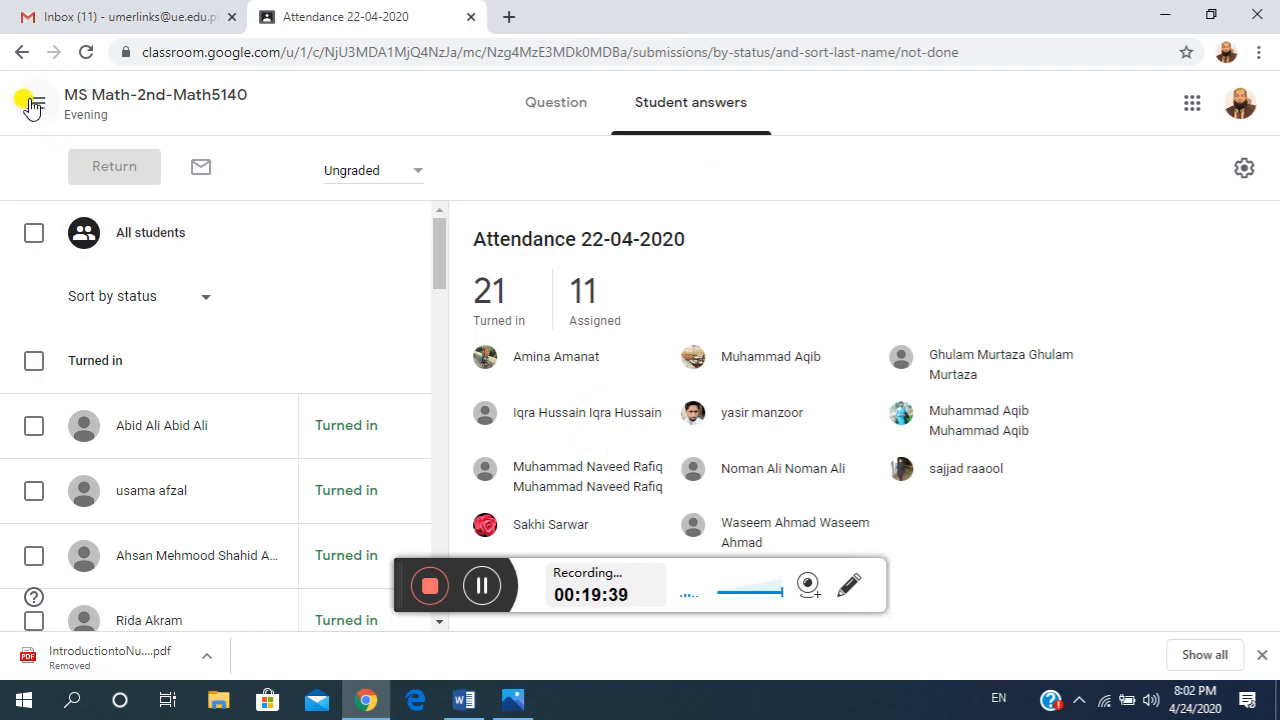
Return to the class's classwork and expand the draft Attendance 29-04-2020 question to view its details.
click(166, 94)
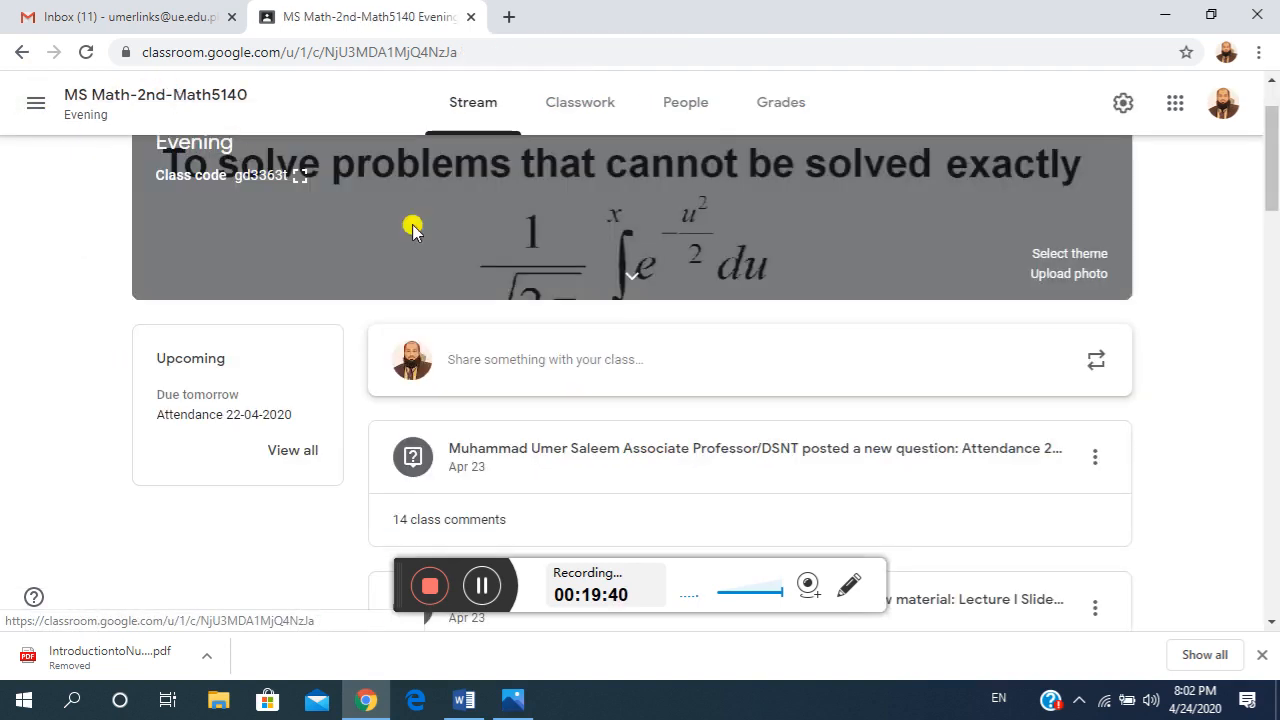
click(590, 112)
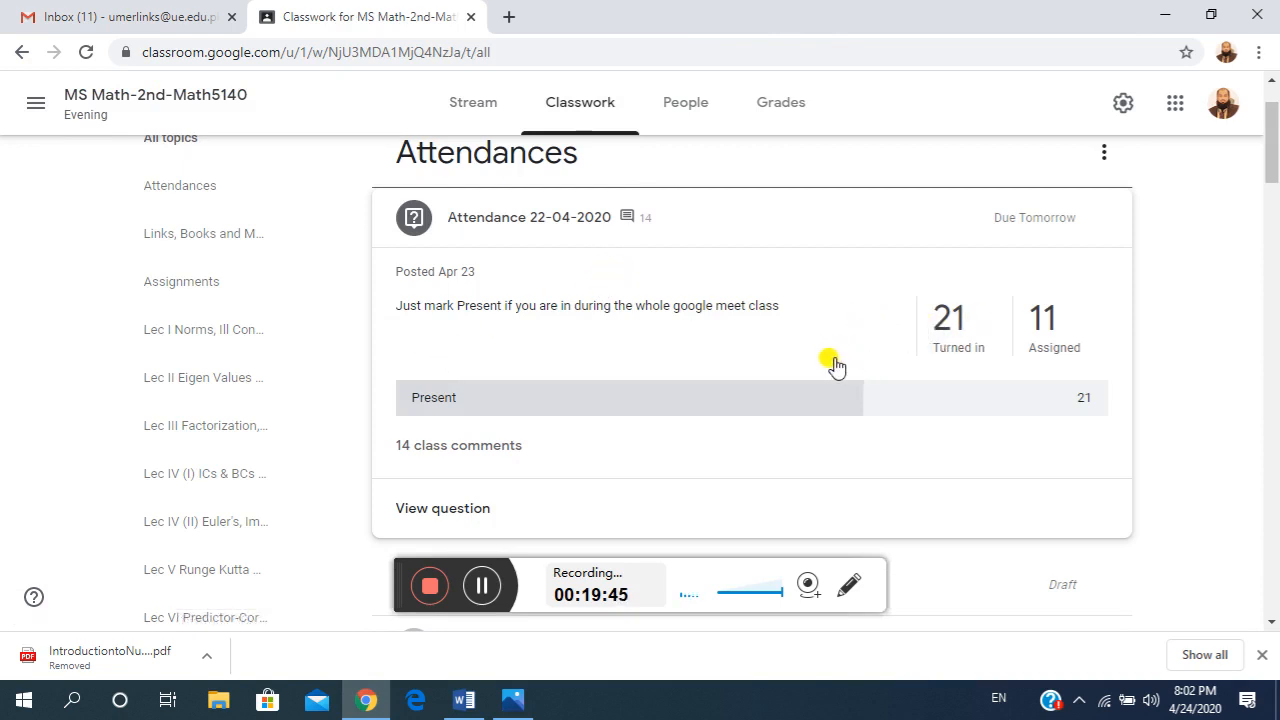
scroll(836, 366, down, 3)
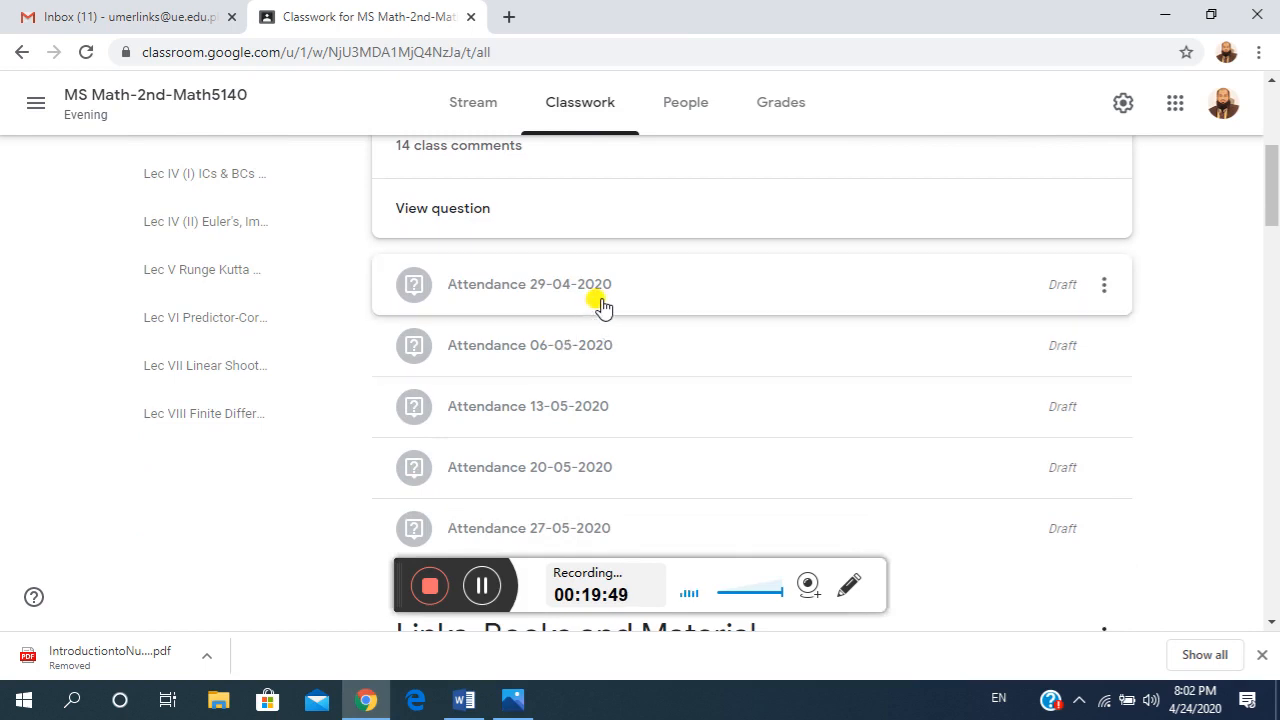
click(577, 303)
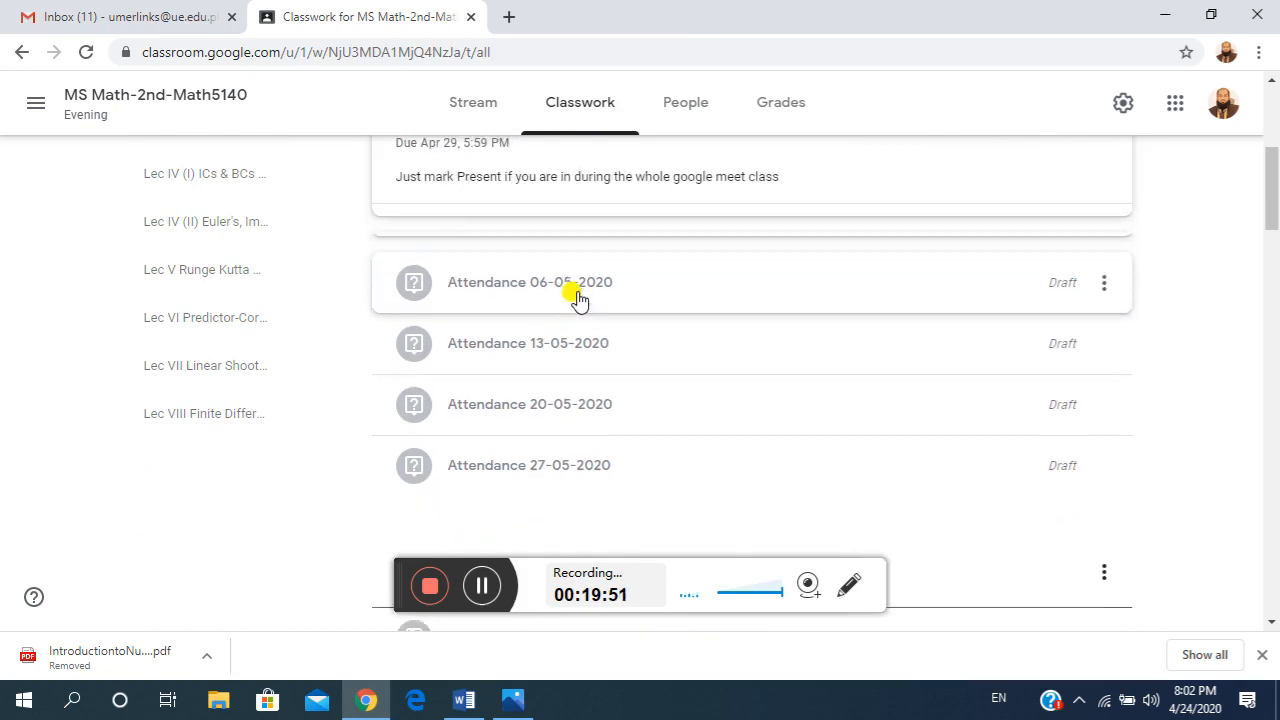
scroll(651, 357, up, 4)
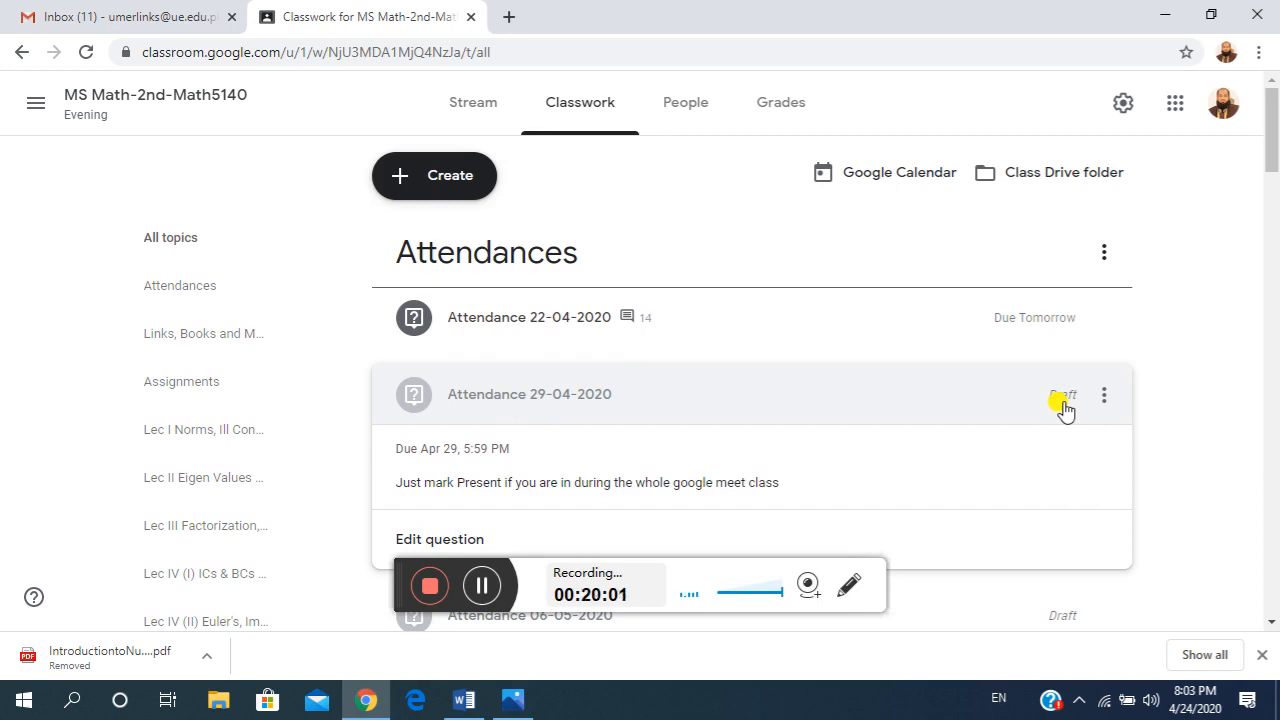
Create a new multiple choice question with "Present" as its first answer option.
click(424, 173)
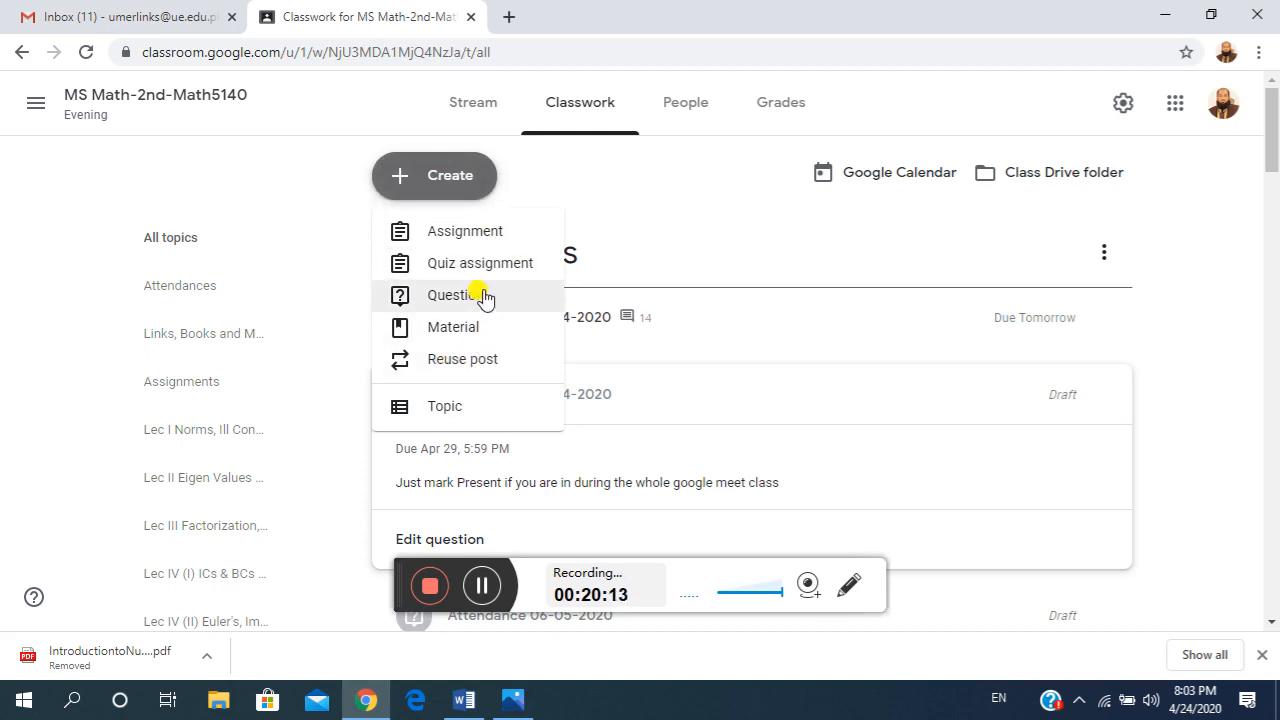
click(482, 296)
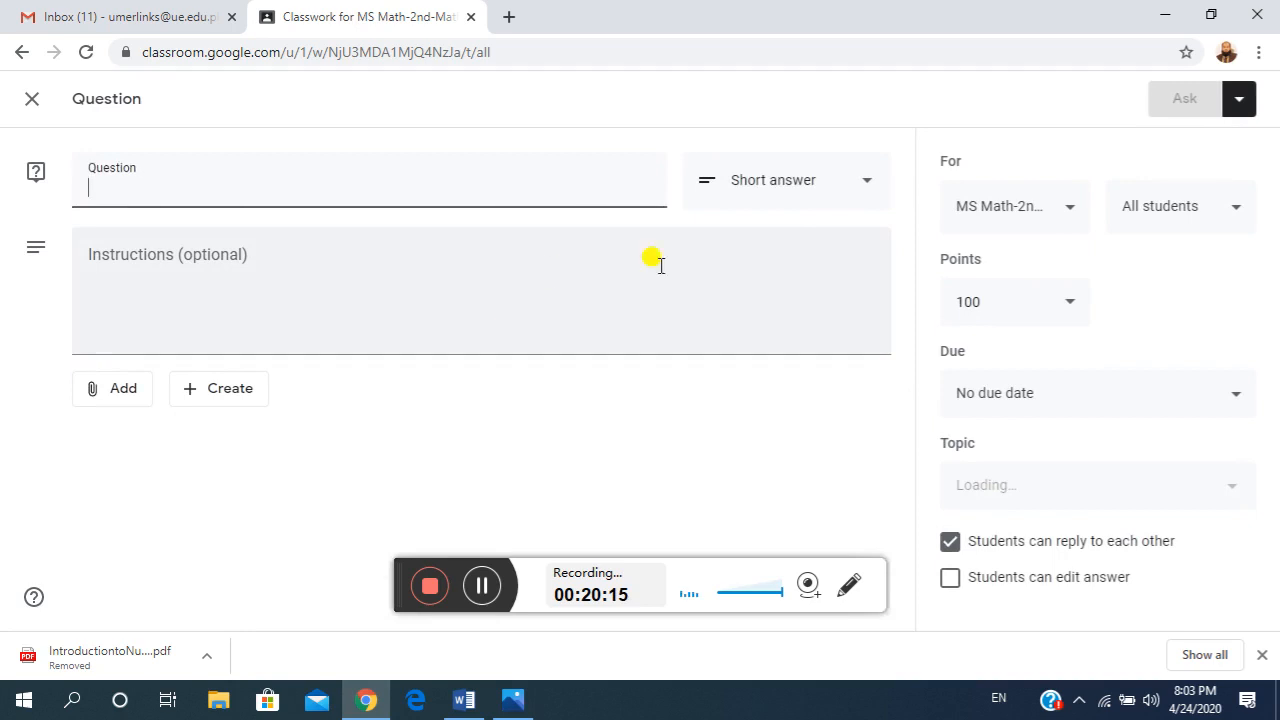
click(829, 189)
click(743, 224)
click(154, 388)
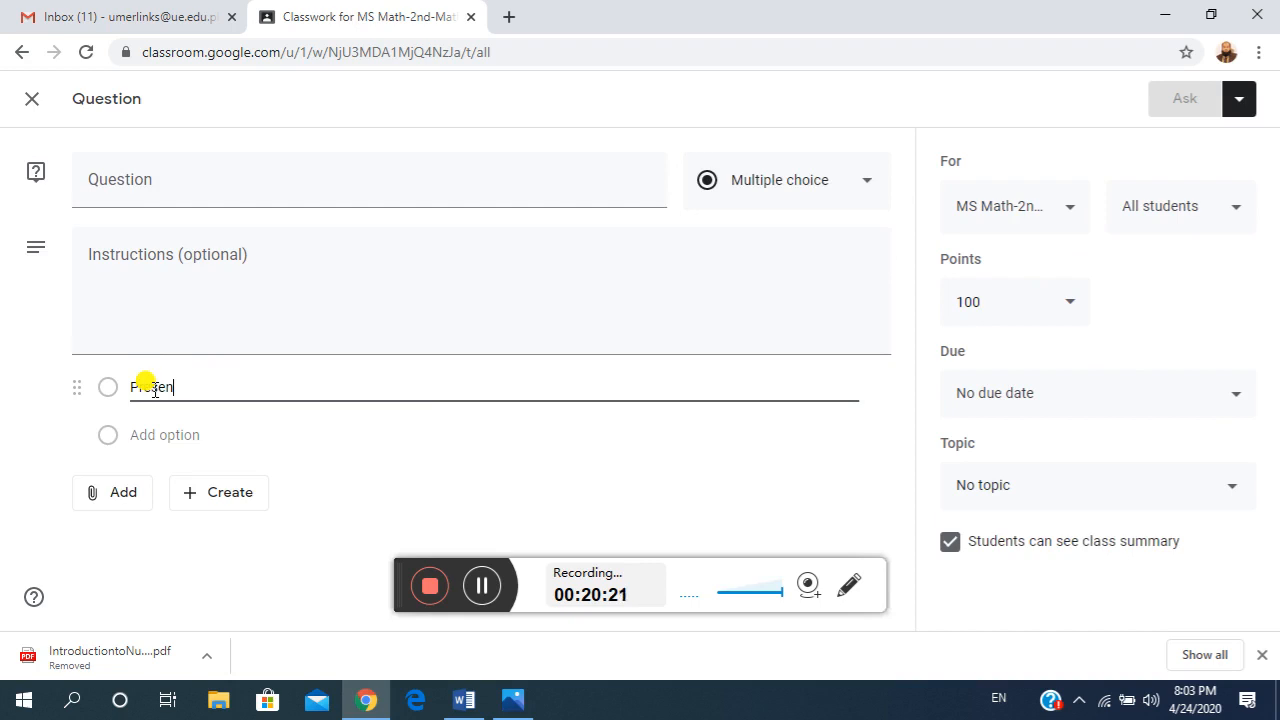
Title the new multiple choice question "Attendance".
click(183, 186)
text(At)
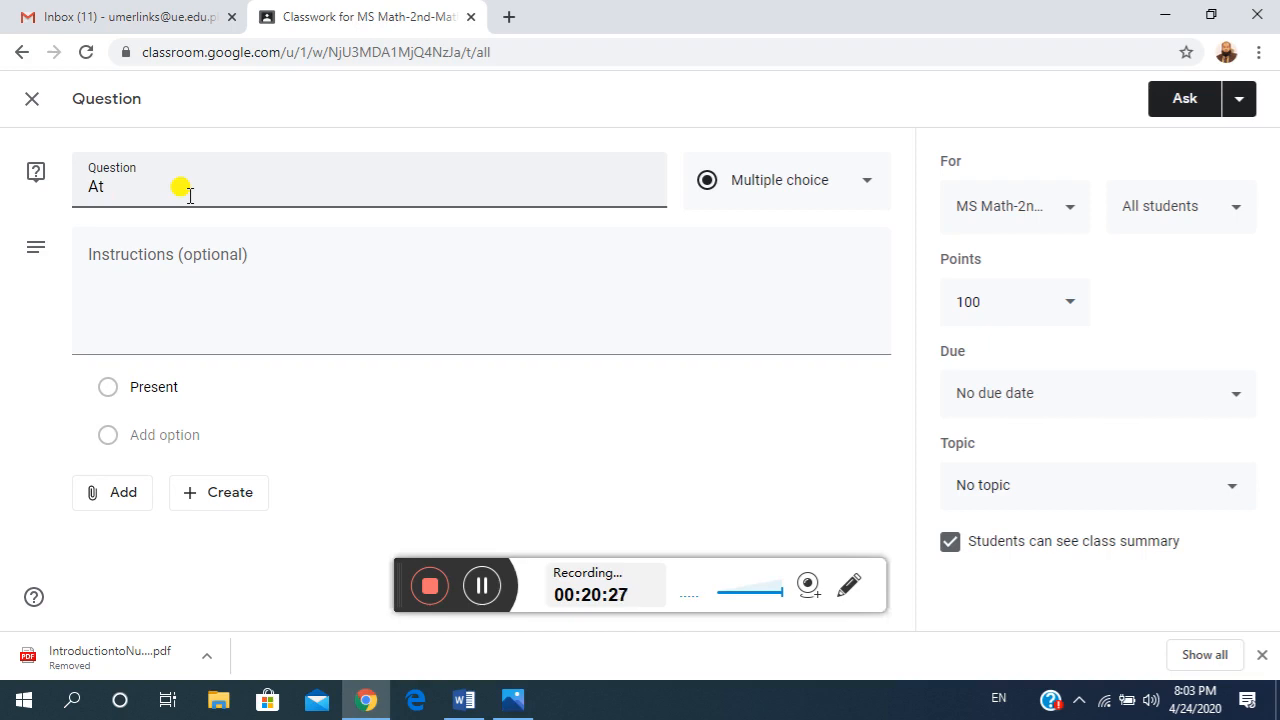
text(da)
Make the question ungraded and set its due date to Apr 27, 2020.
click(1070, 302)
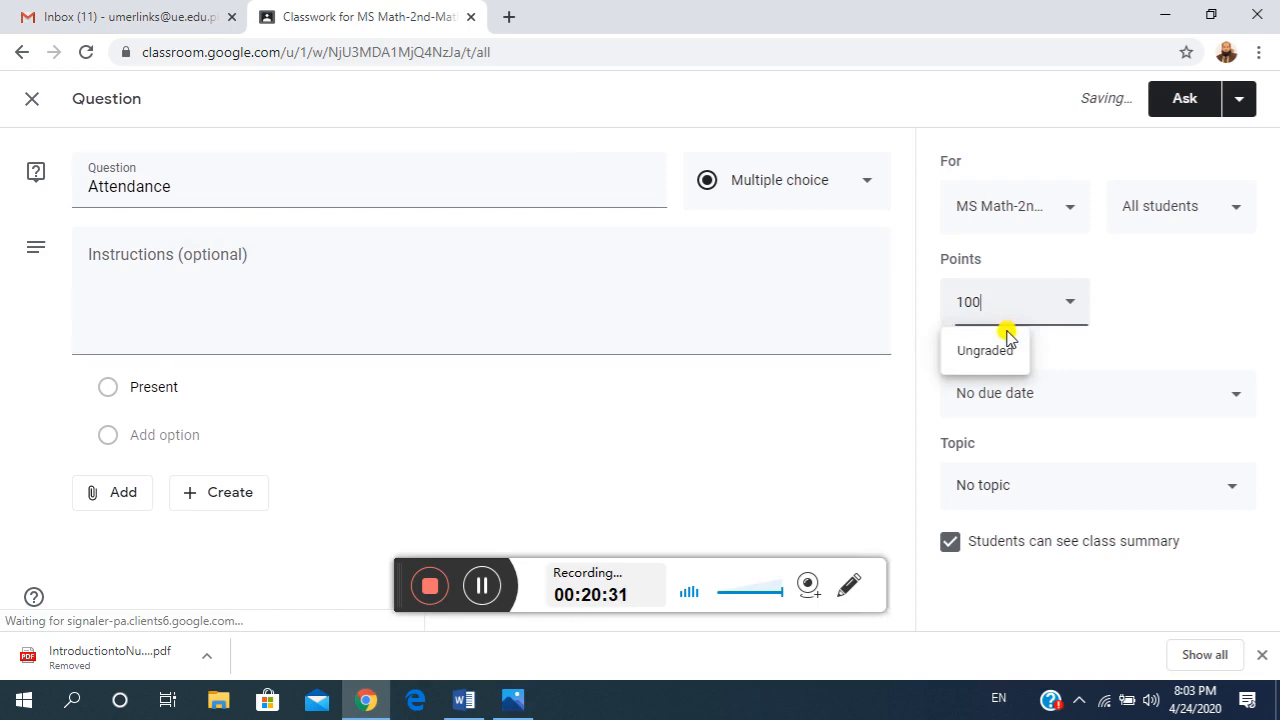
click(982, 350)
click(1008, 393)
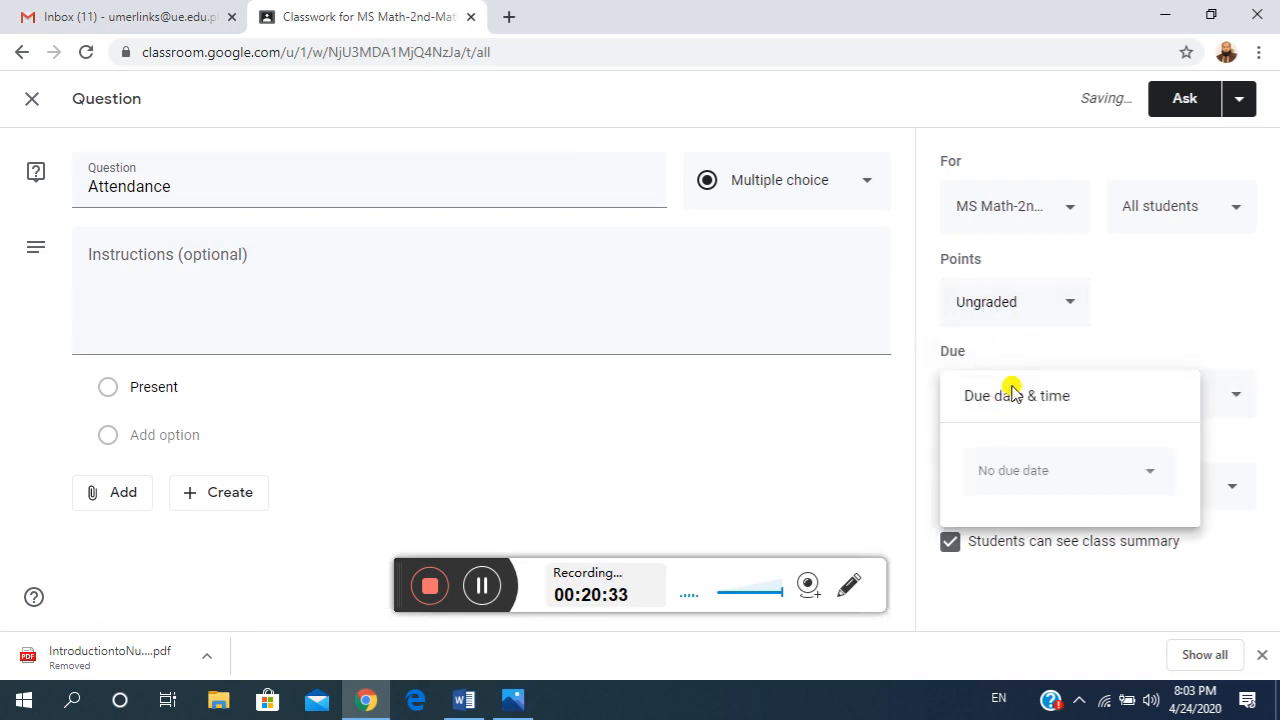
click(994, 474)
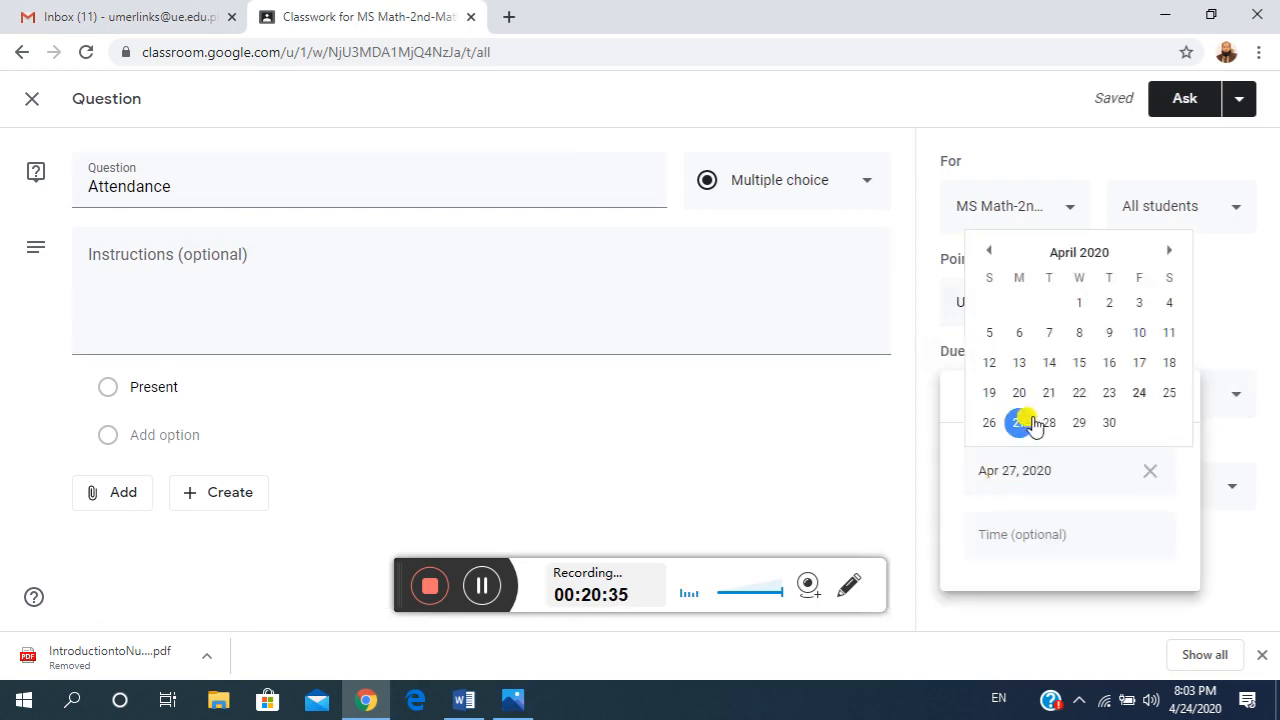
click(1020, 423)
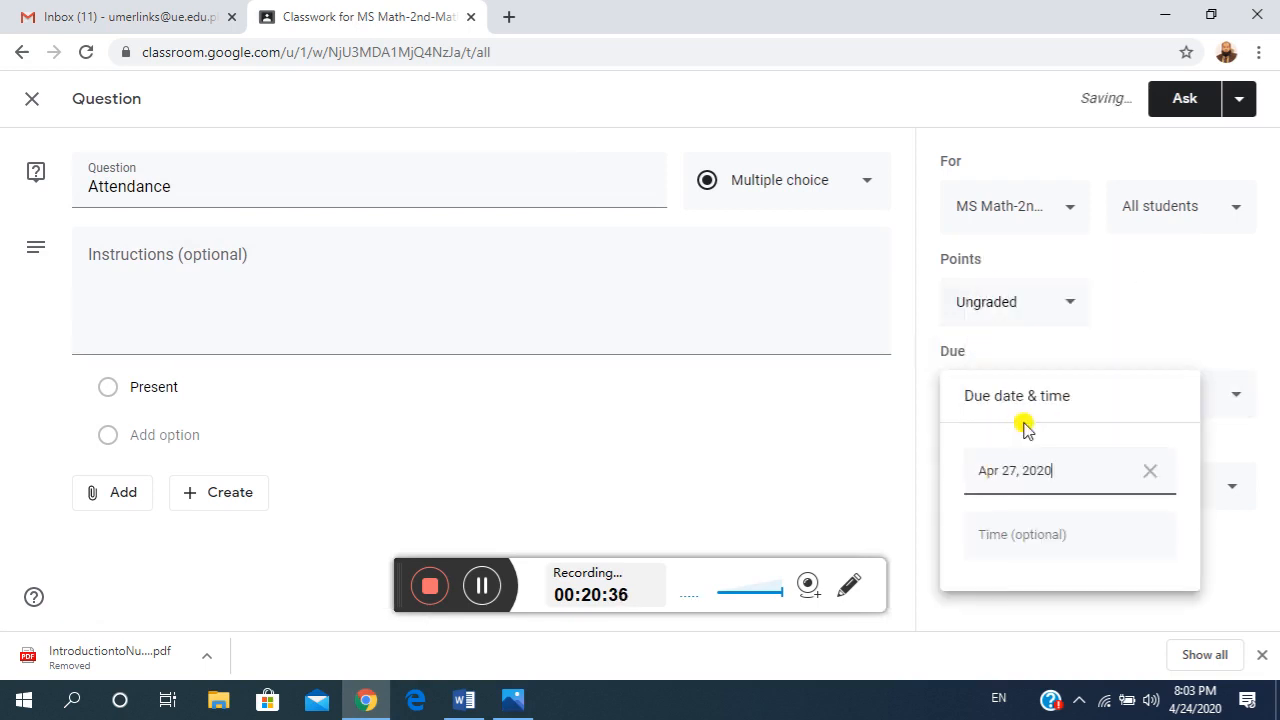
click(855, 460)
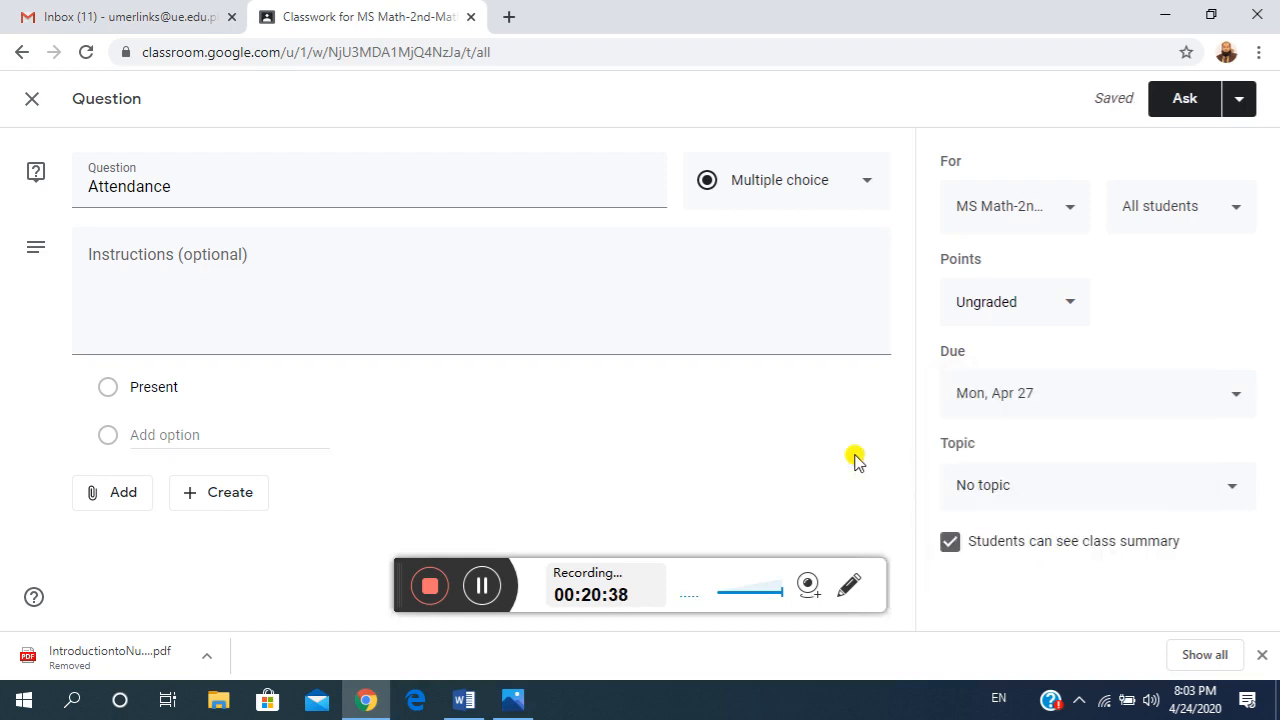
Assign the question to the Attendances topic and stop students from seeing the class summary.
click(1040, 490)
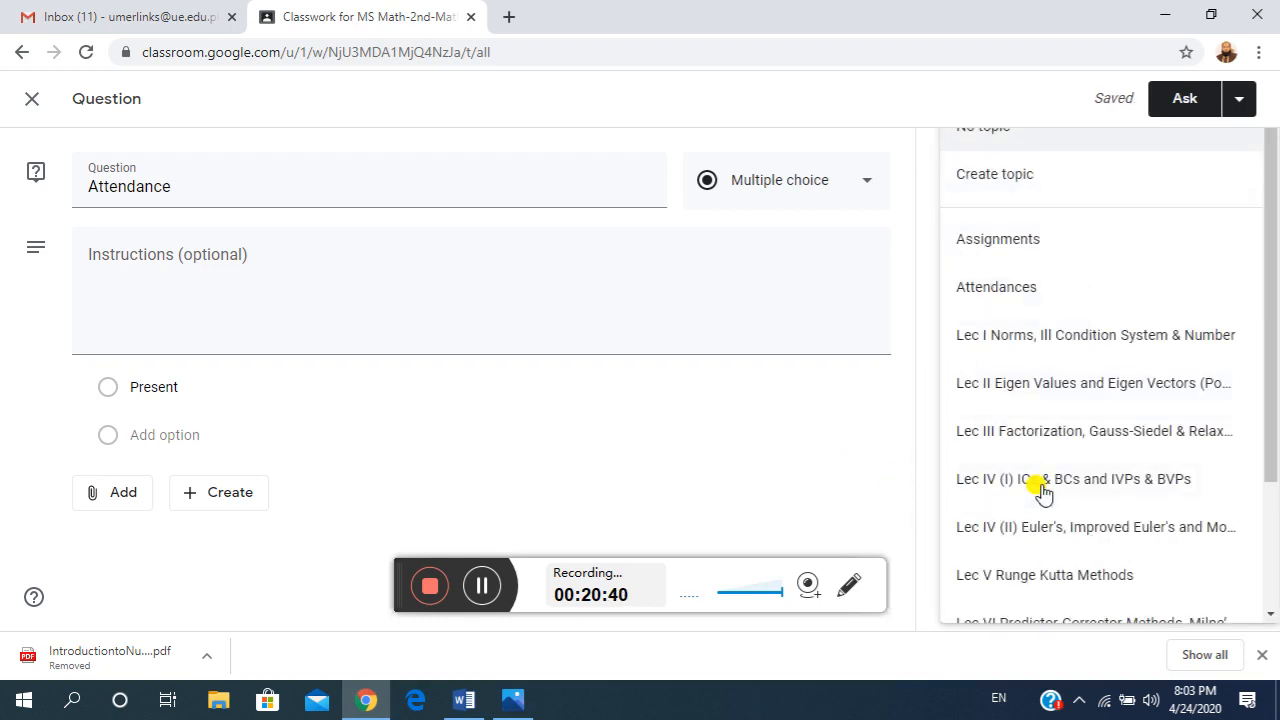
click(1025, 288)
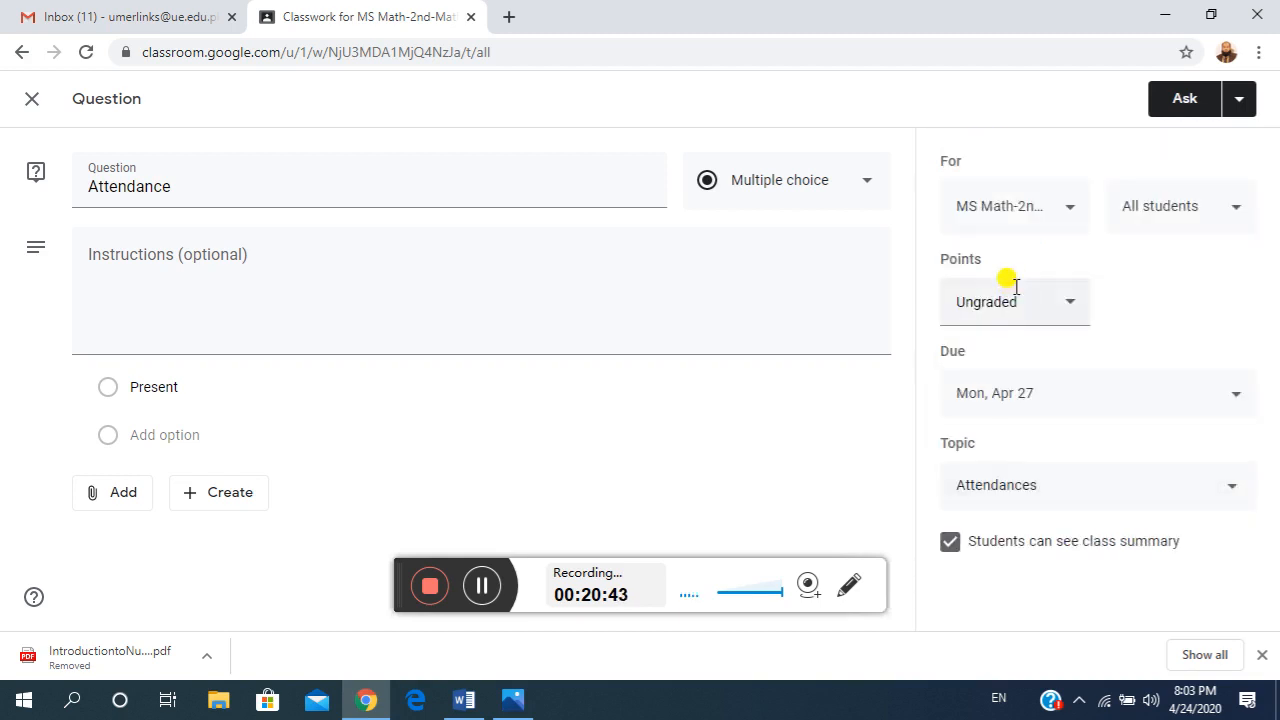
click(949, 543)
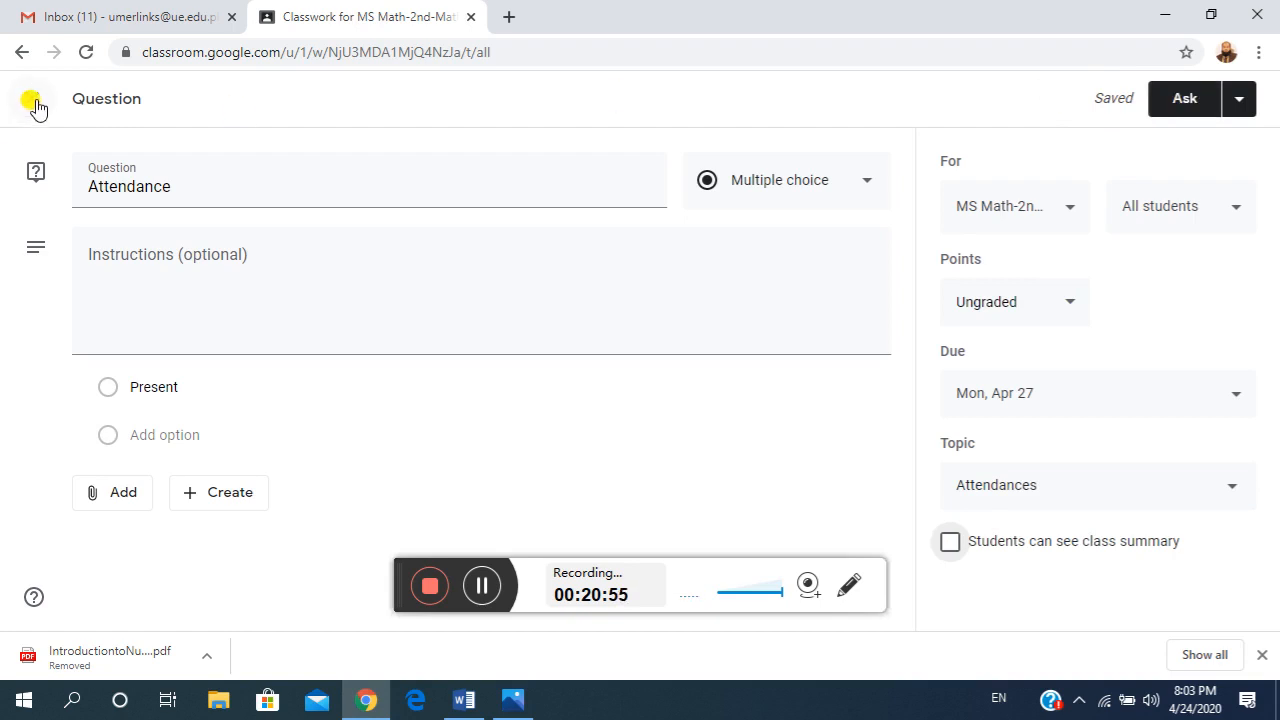
Extend the question title to "Attendance Sample" and close the question without posting, keeping it as a draft.
click(200, 182)
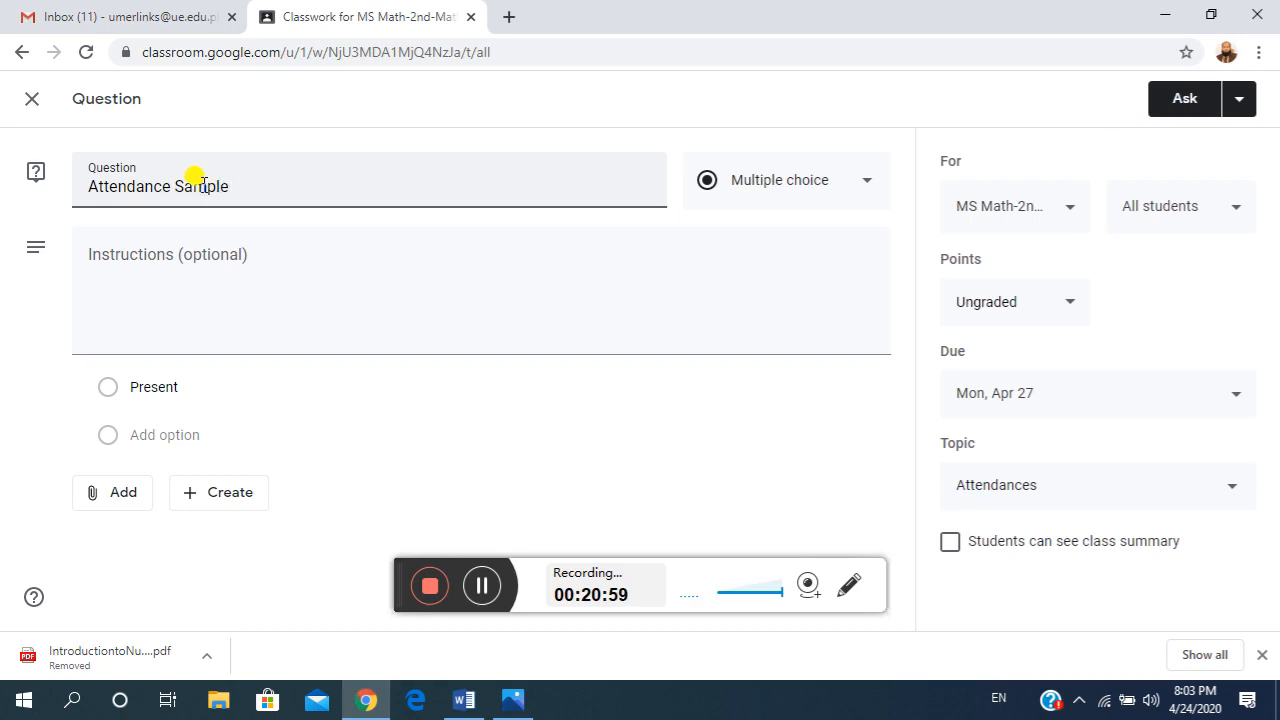
text(Sample)
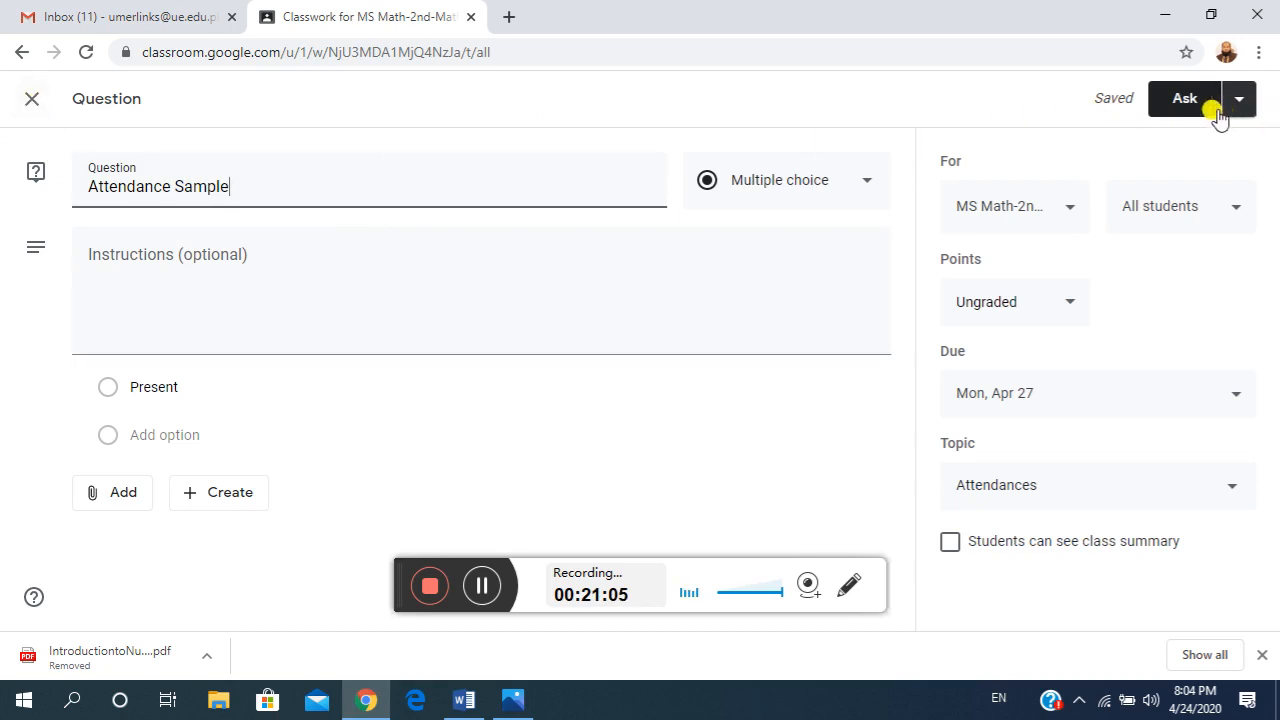
click(33, 100)
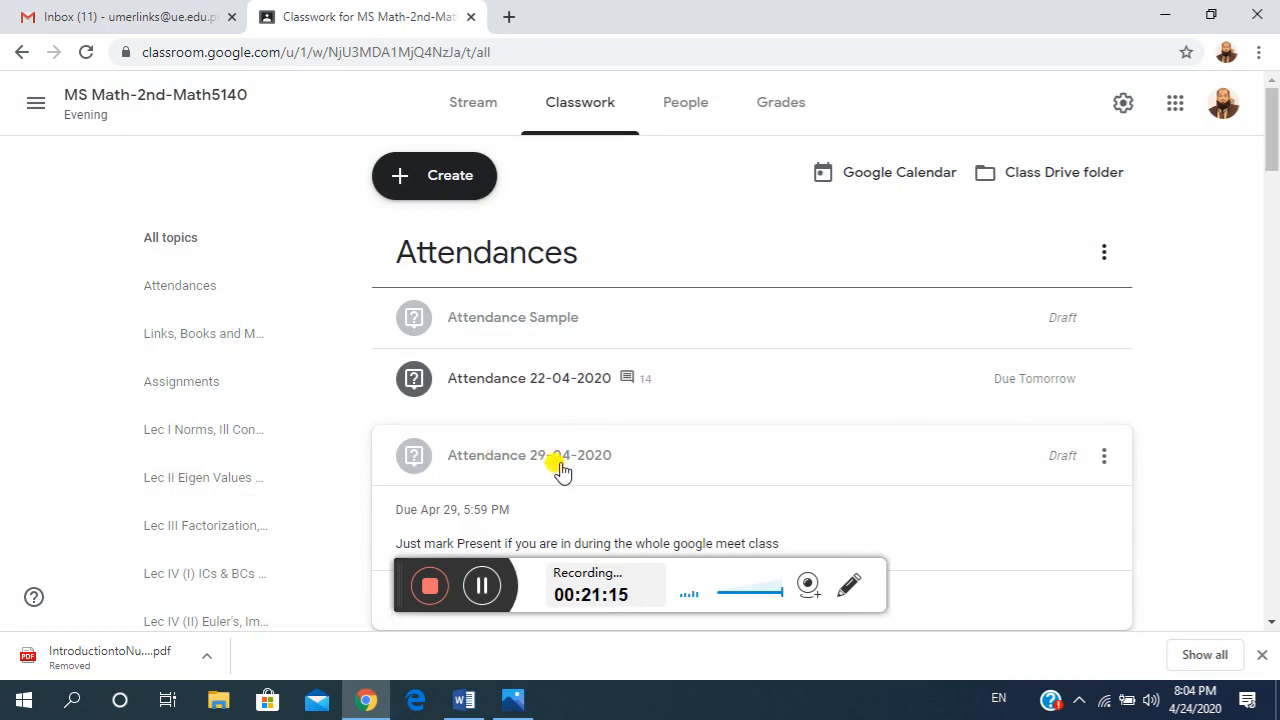
Open the draft Attendance 29-04-2020 question under the Attendances topic for editing.
scroll(550, 420, down, 1)
scroll(560, 363, down, 2)
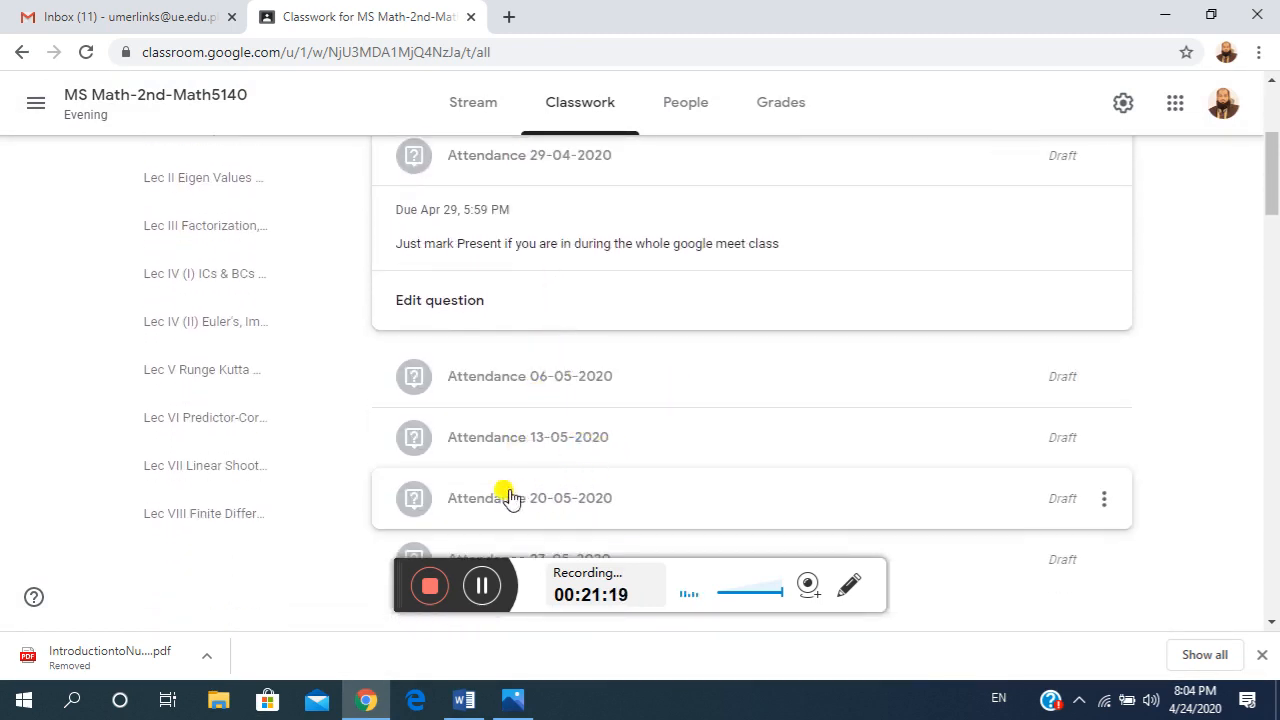
scroll(600, 502, up, 2)
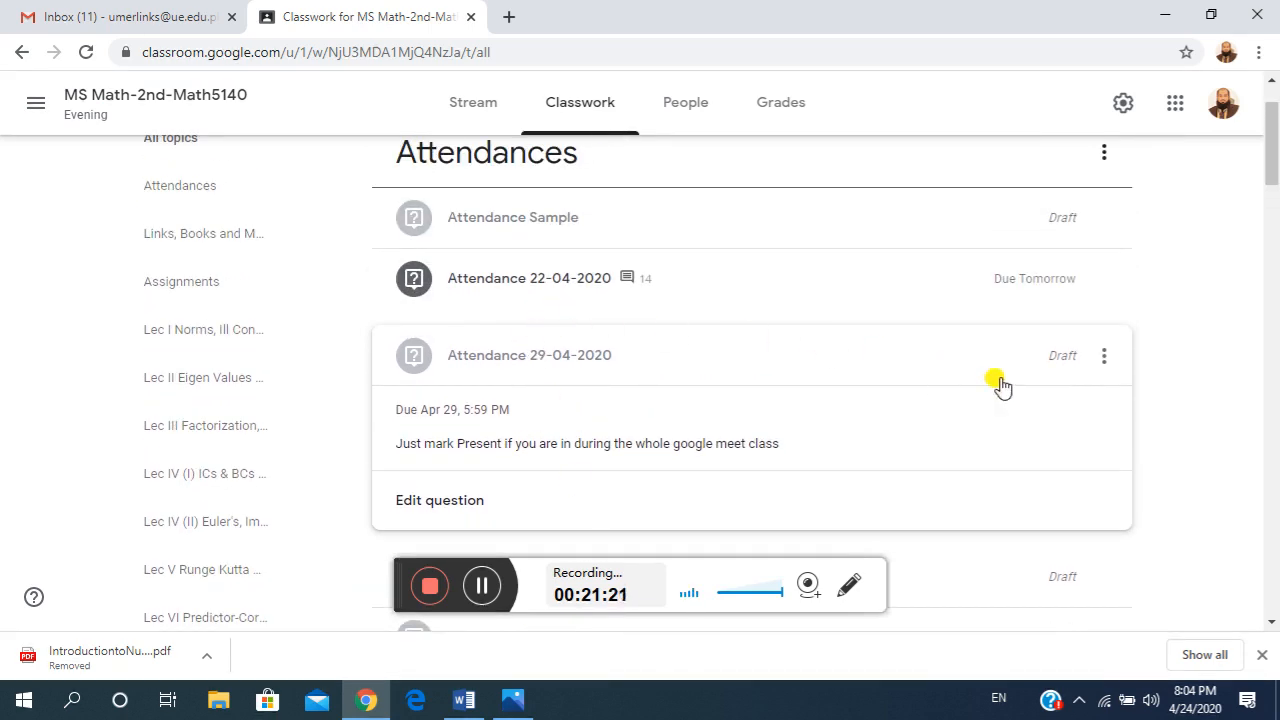
click(1103, 358)
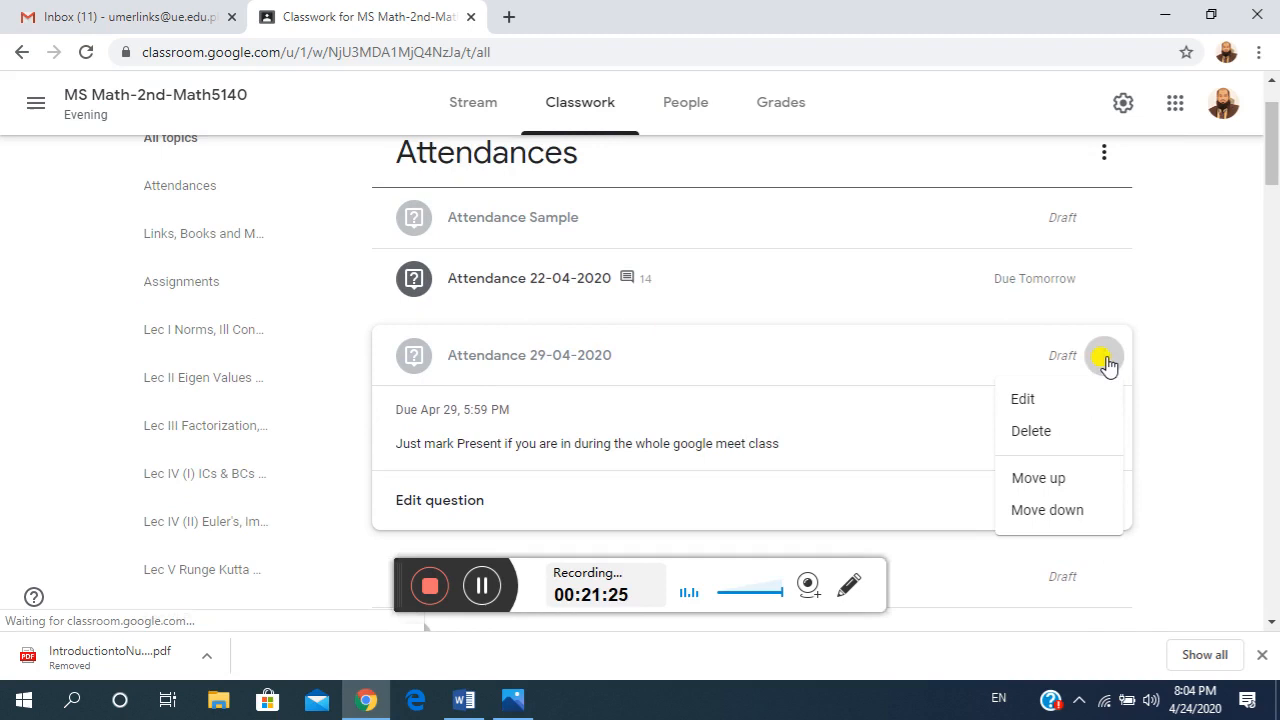
click(1025, 400)
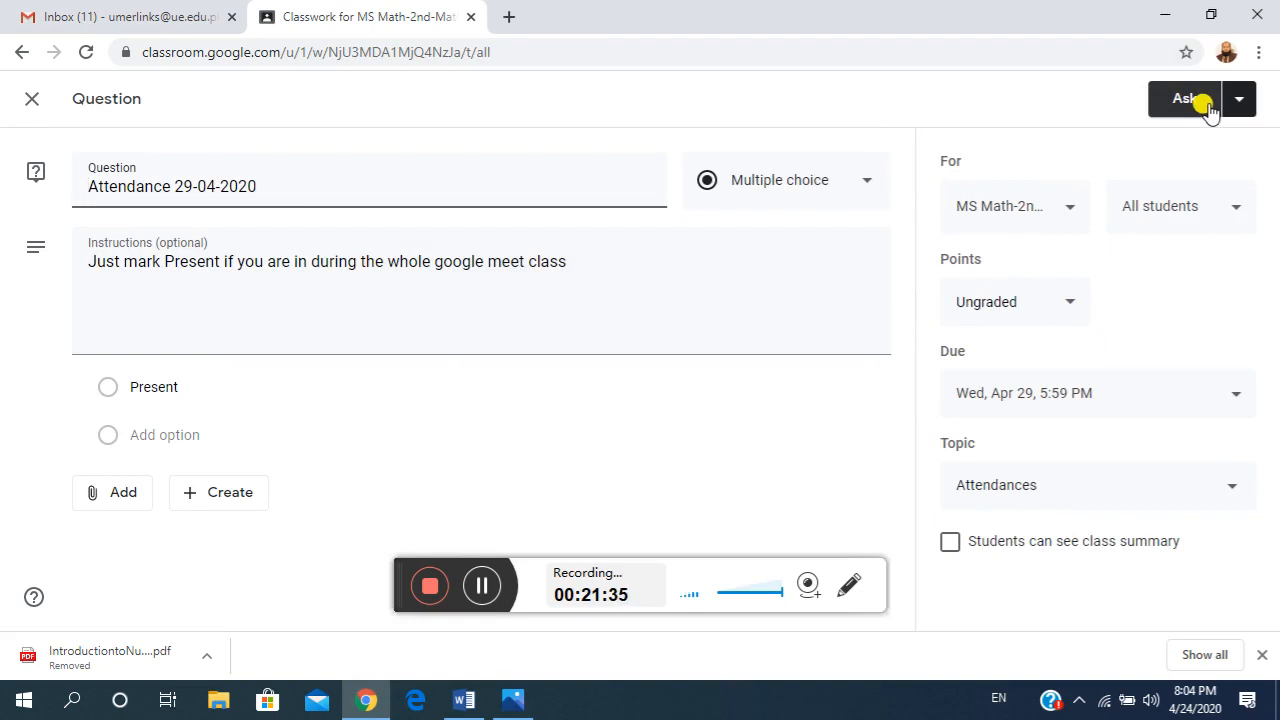
Close the Attendance 29-04-2020 question without posting it and delete the Attendance Sample draft from the Attendances topic.
click(30, 104)
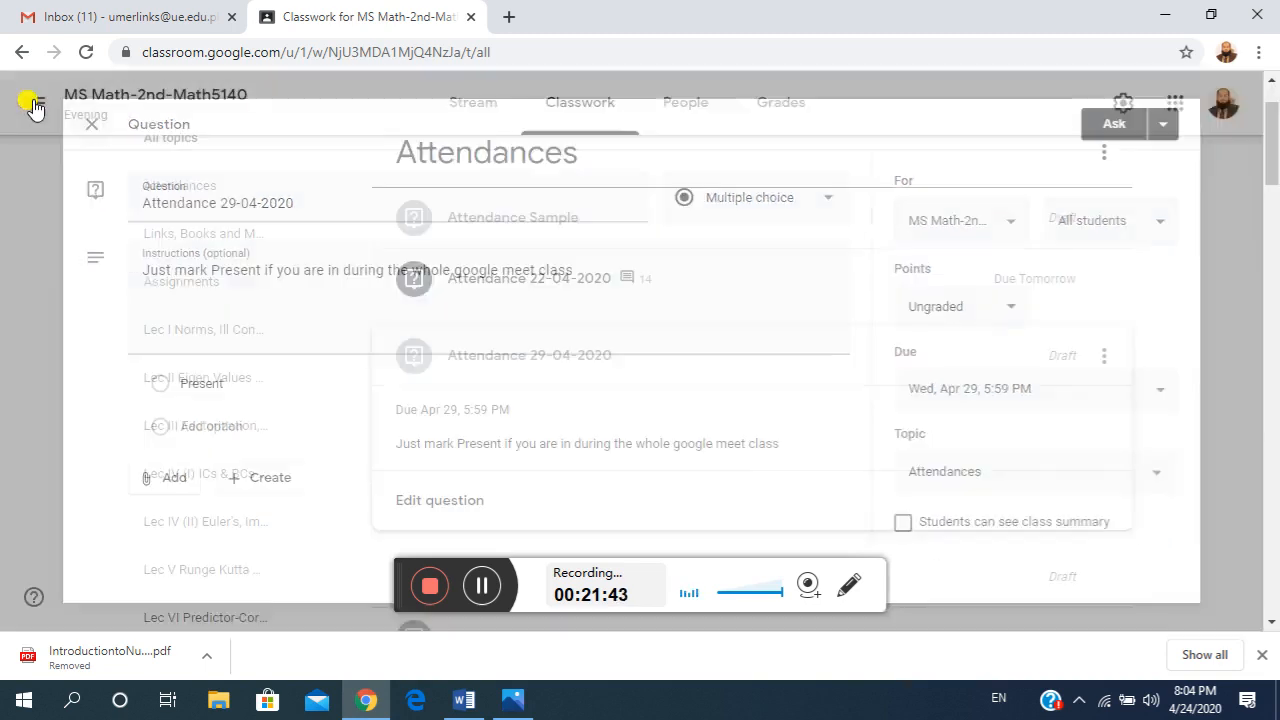
scroll(657, 314, up, 2)
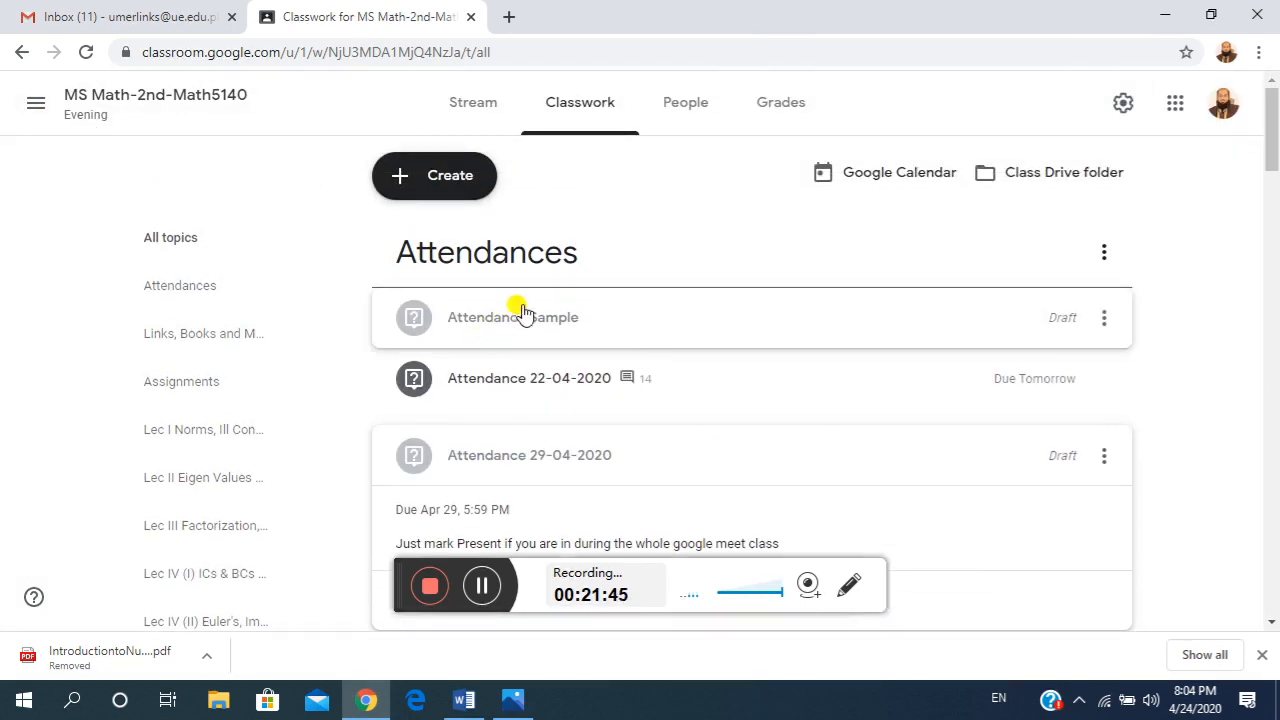
click(1103, 318)
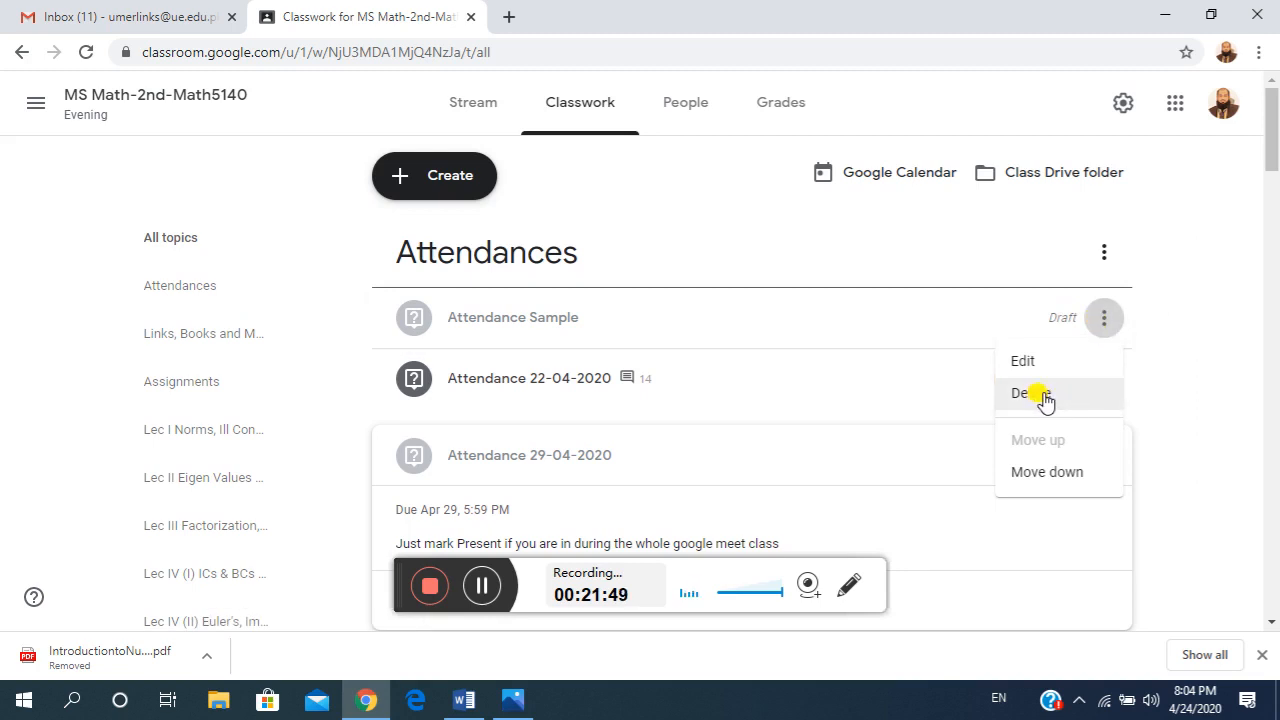
click(1042, 395)
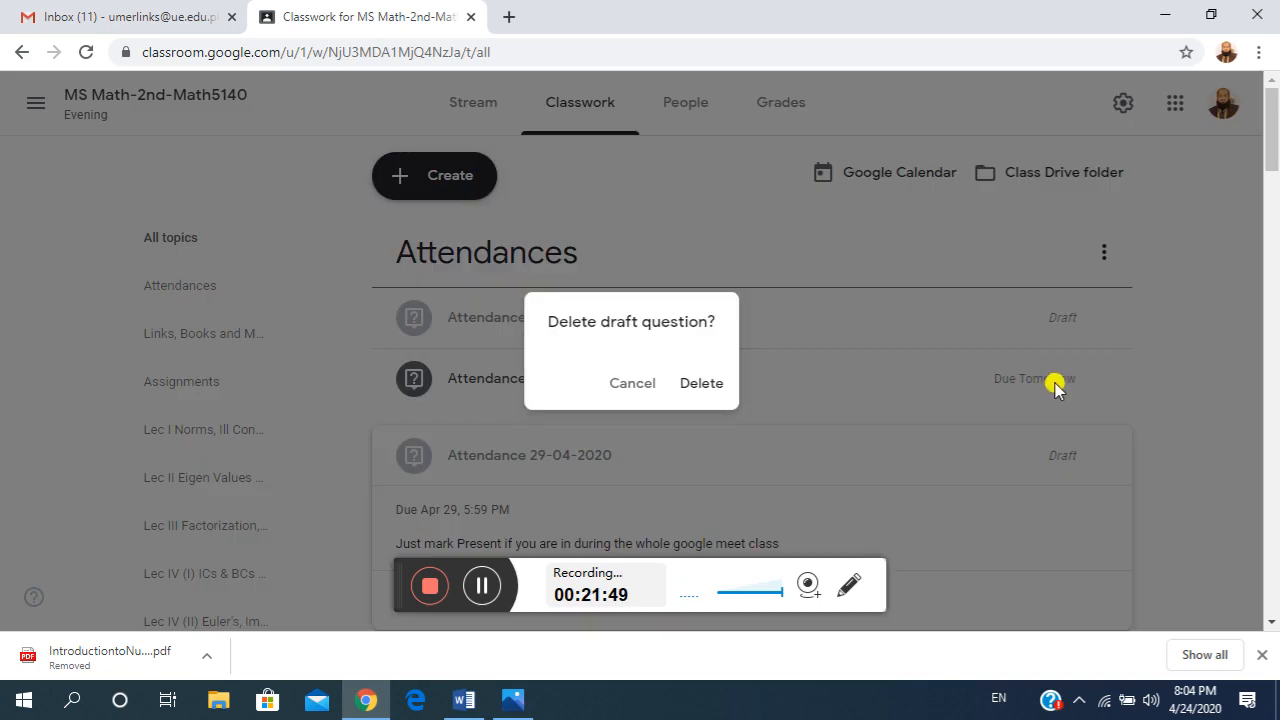
click(703, 384)
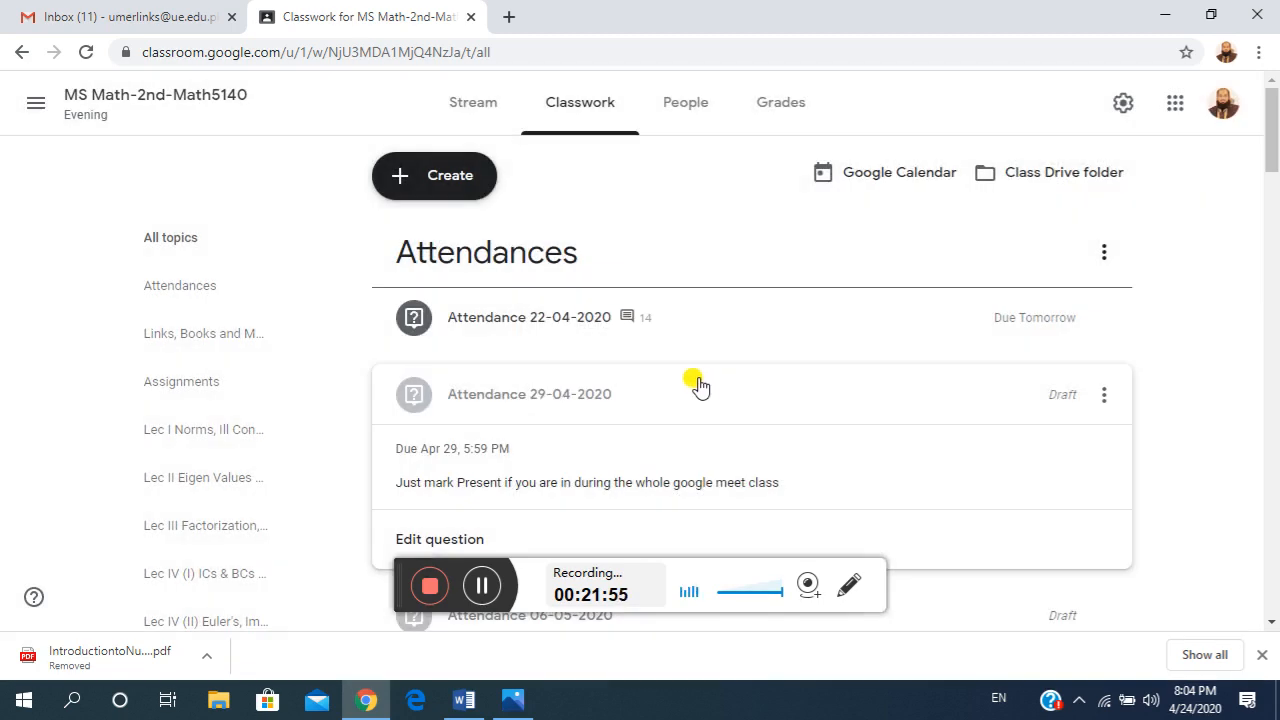
Examine the Links, Books and Material topic, including the PDFs in the Books for Numerical Methods post.
scroll(575, 390, down, 5)
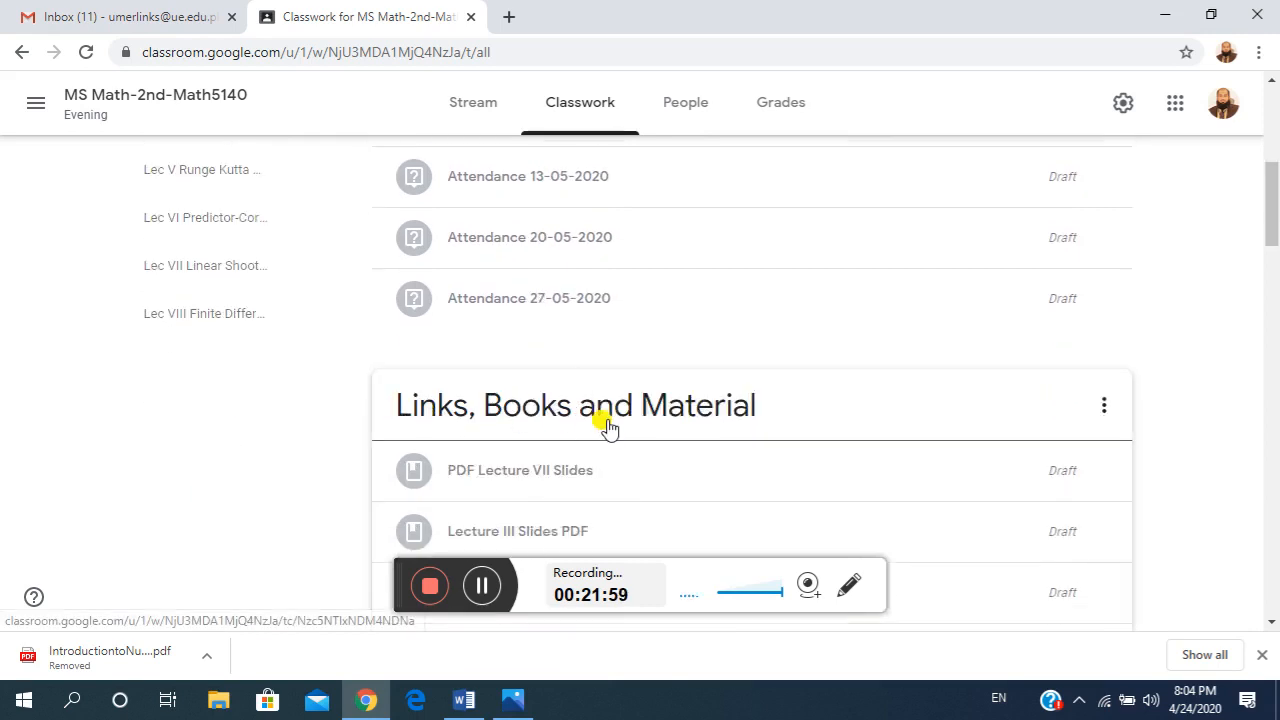
scroll(603, 423, down, 1)
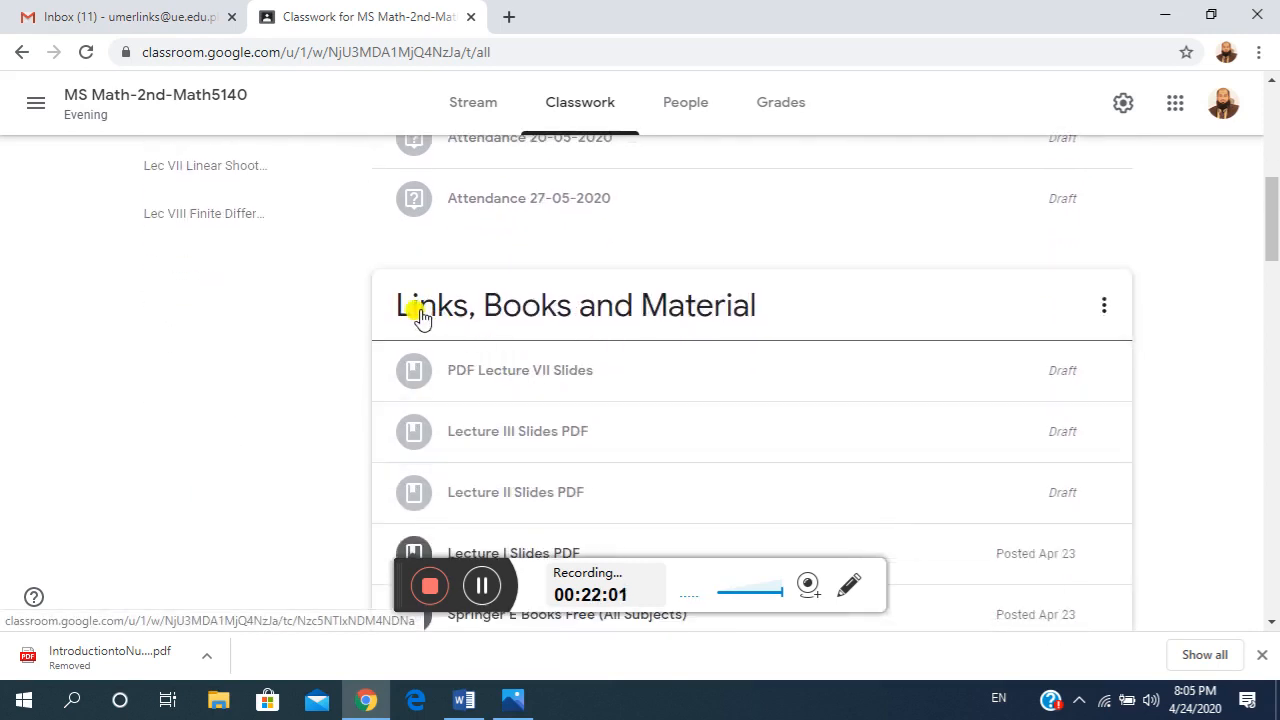
scroll(420, 315, down, 1)
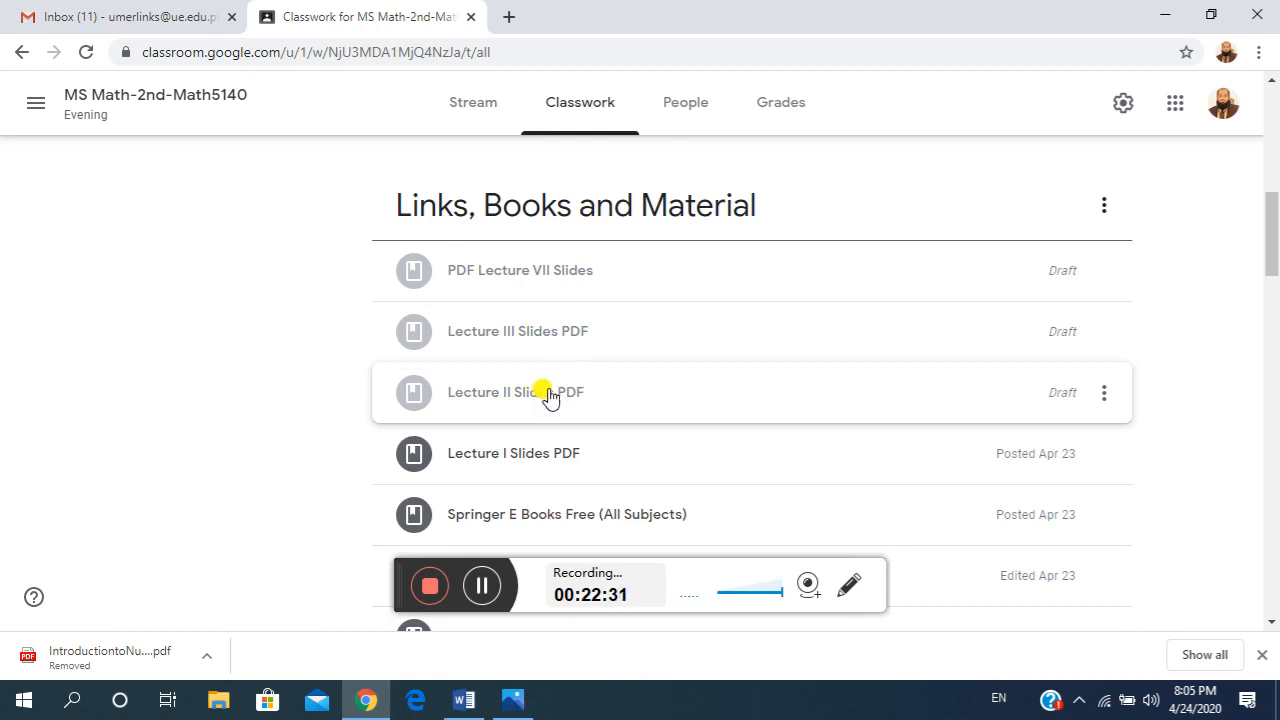
scroll(660, 398, down, 2)
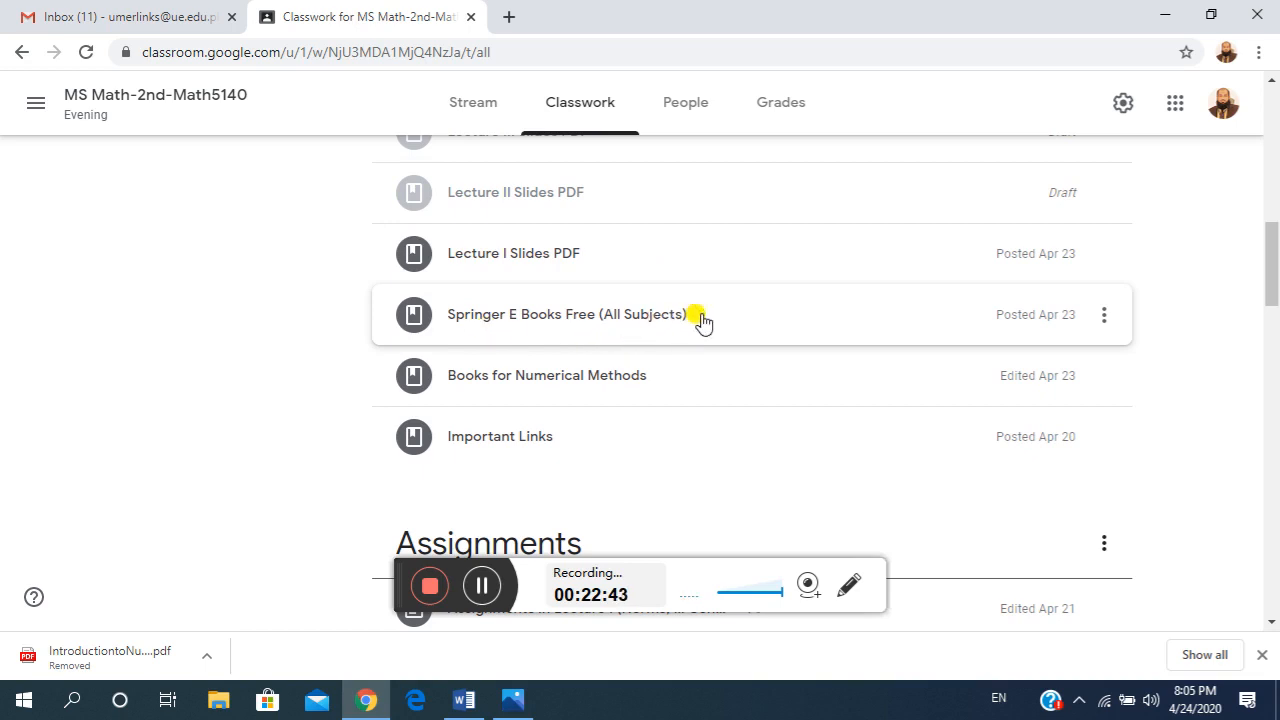
click(540, 378)
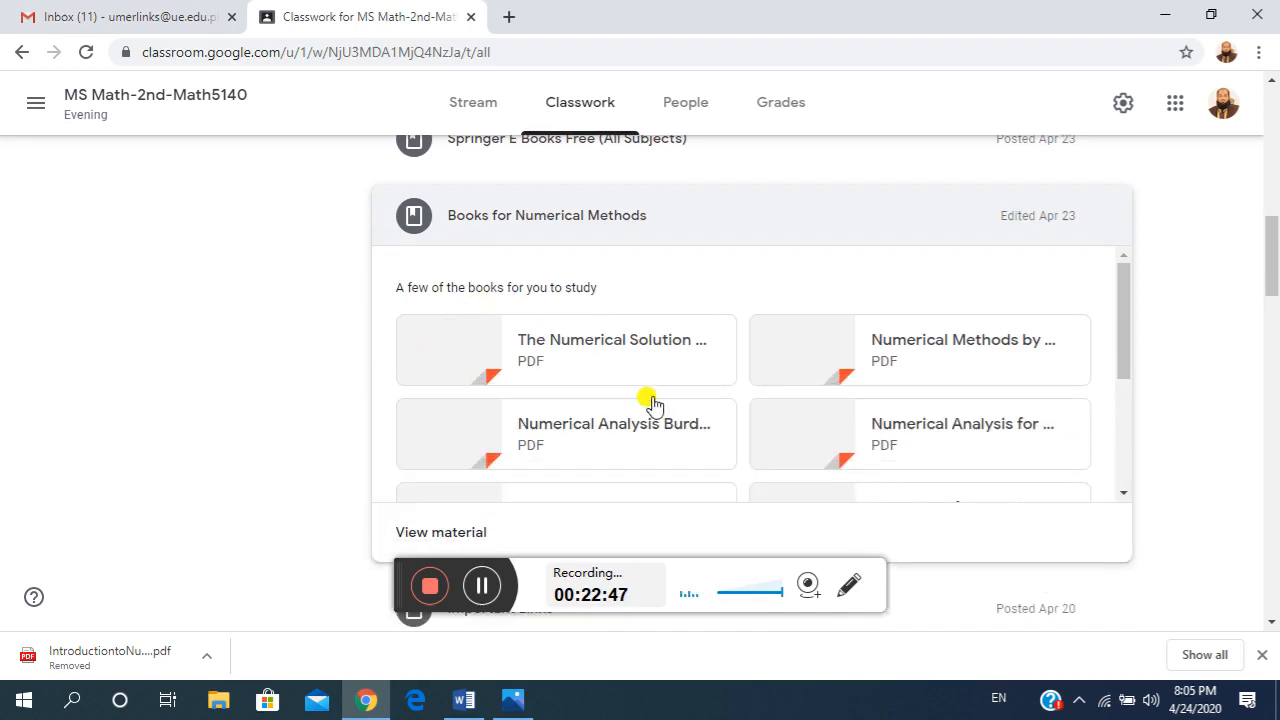
scroll(650, 403, down, 3)
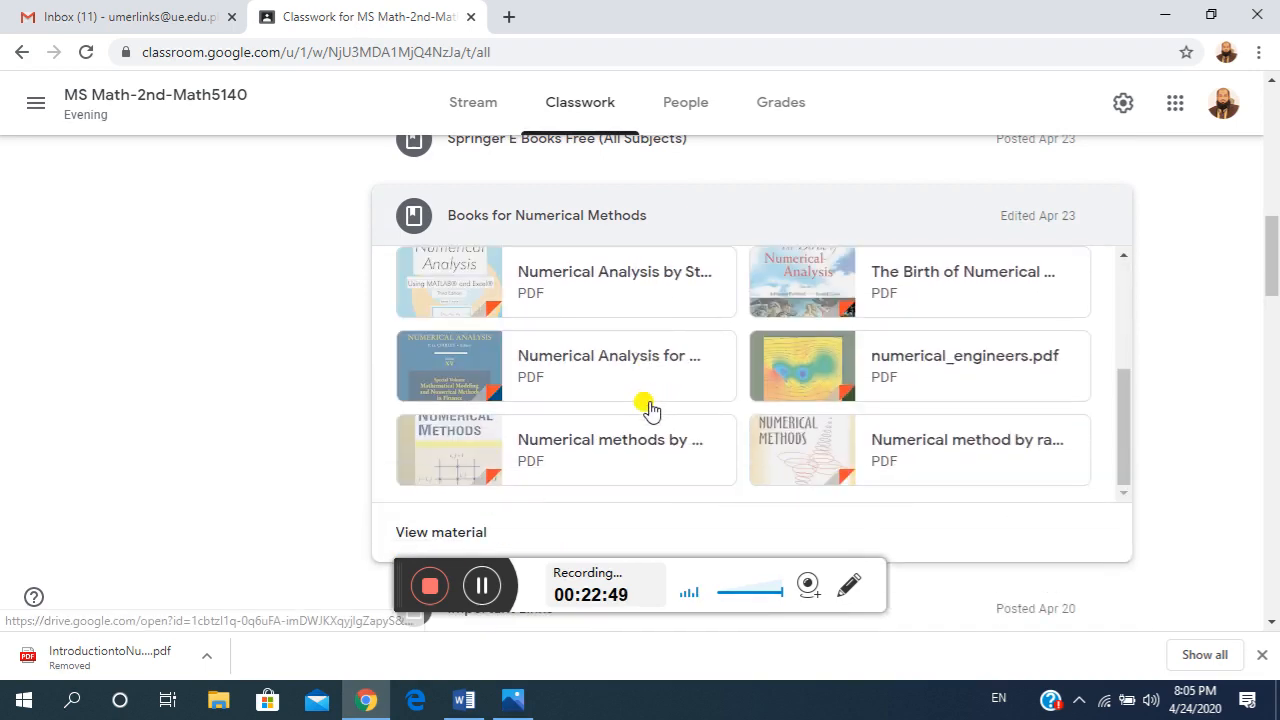
scroll(650, 410, up, 5)
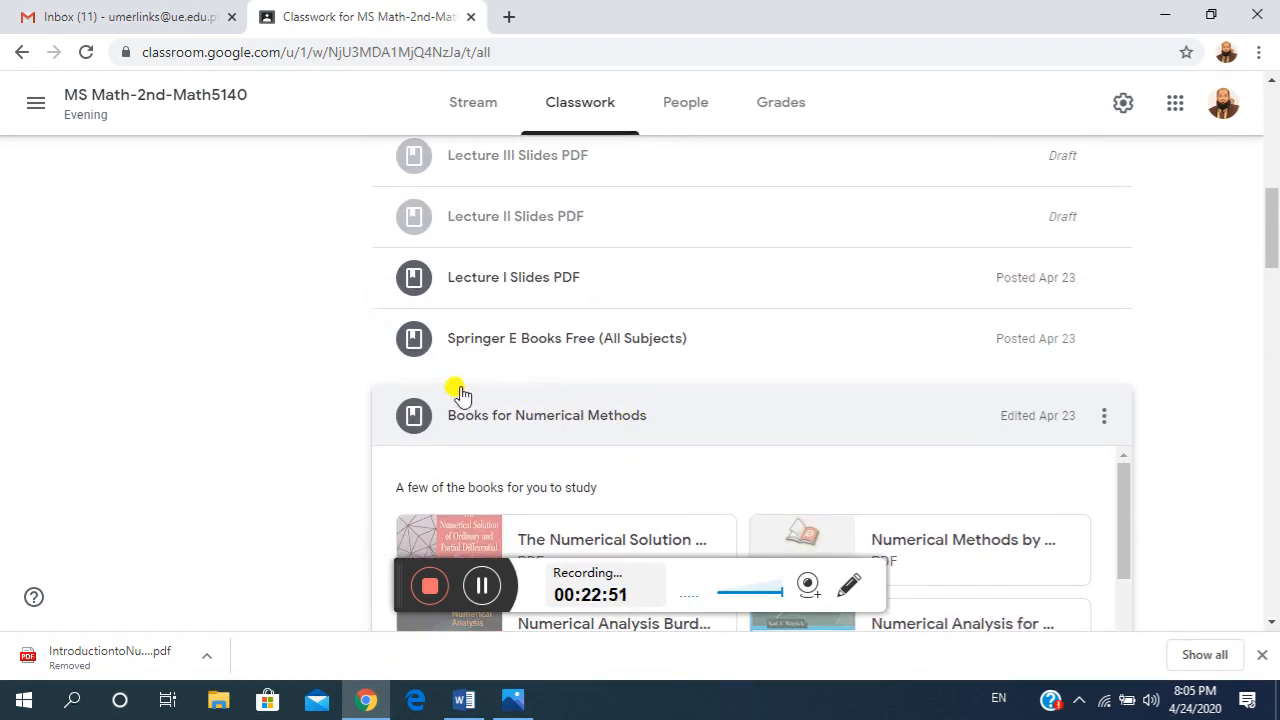
scroll(552, 420, down, 5)
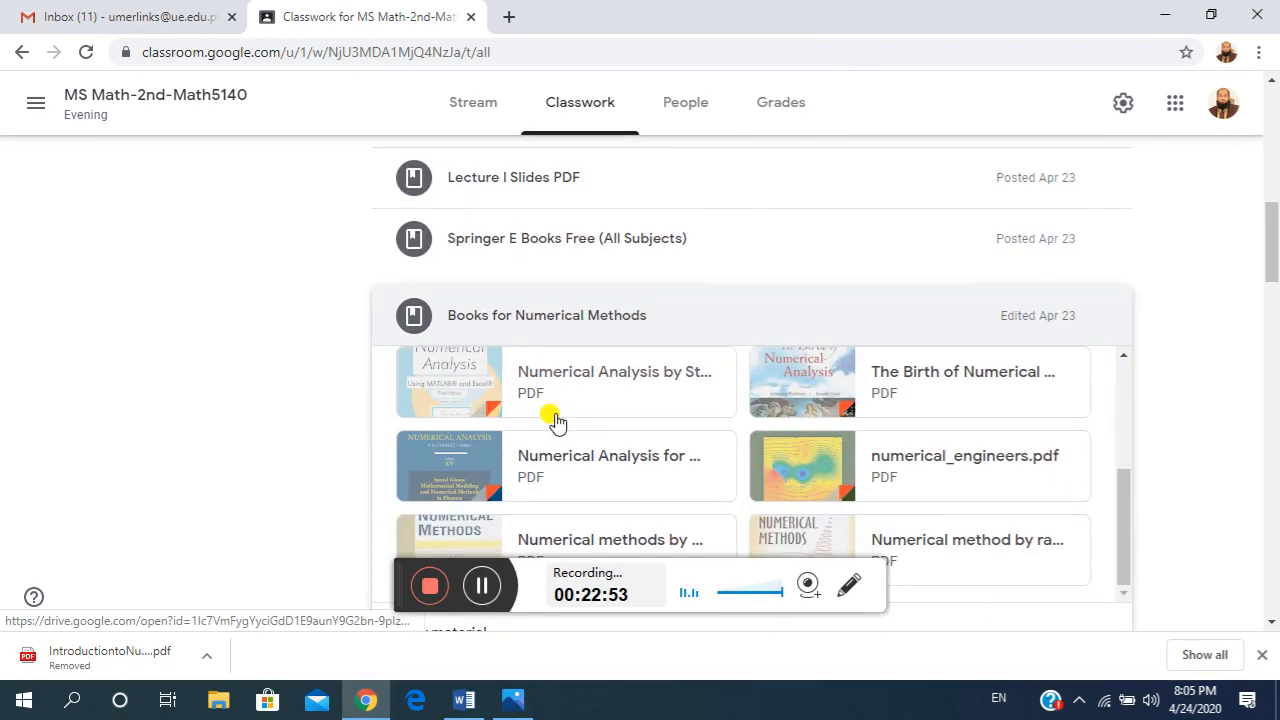
scroll(557, 443, down, 5)
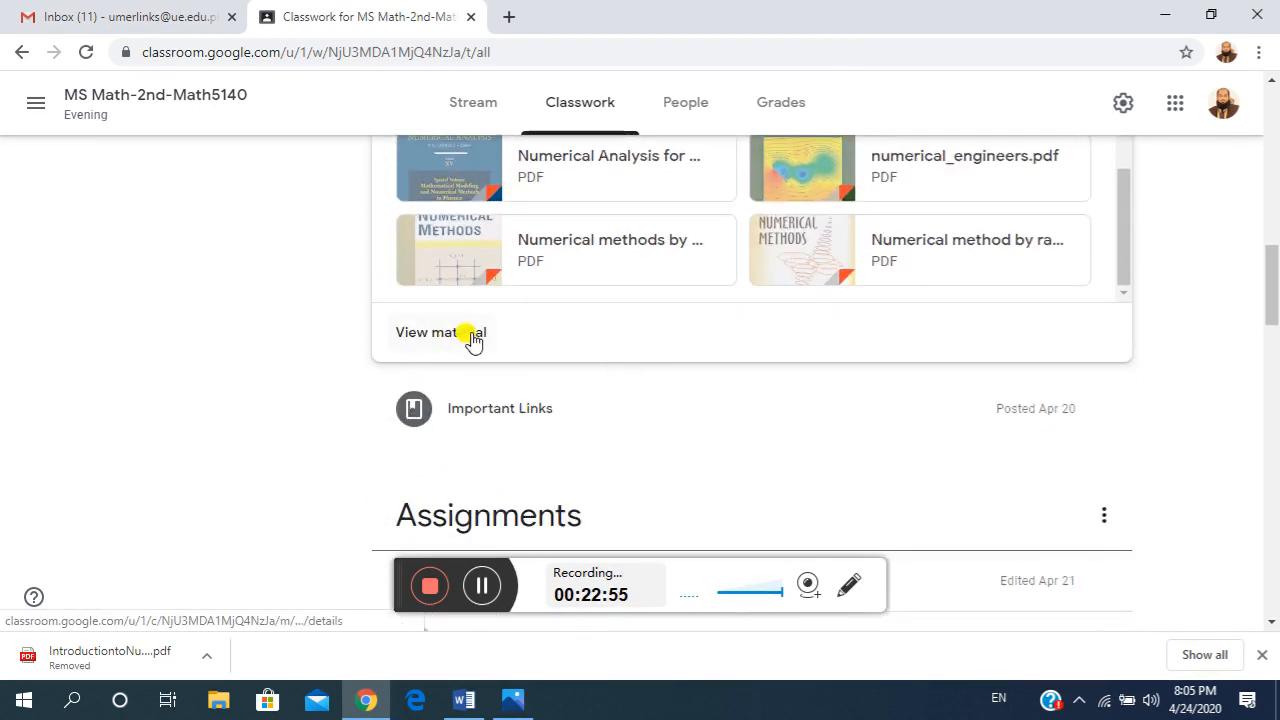
Expand the Important Links material and look through the lecture assignments under the Assignments topic.
click(524, 420)
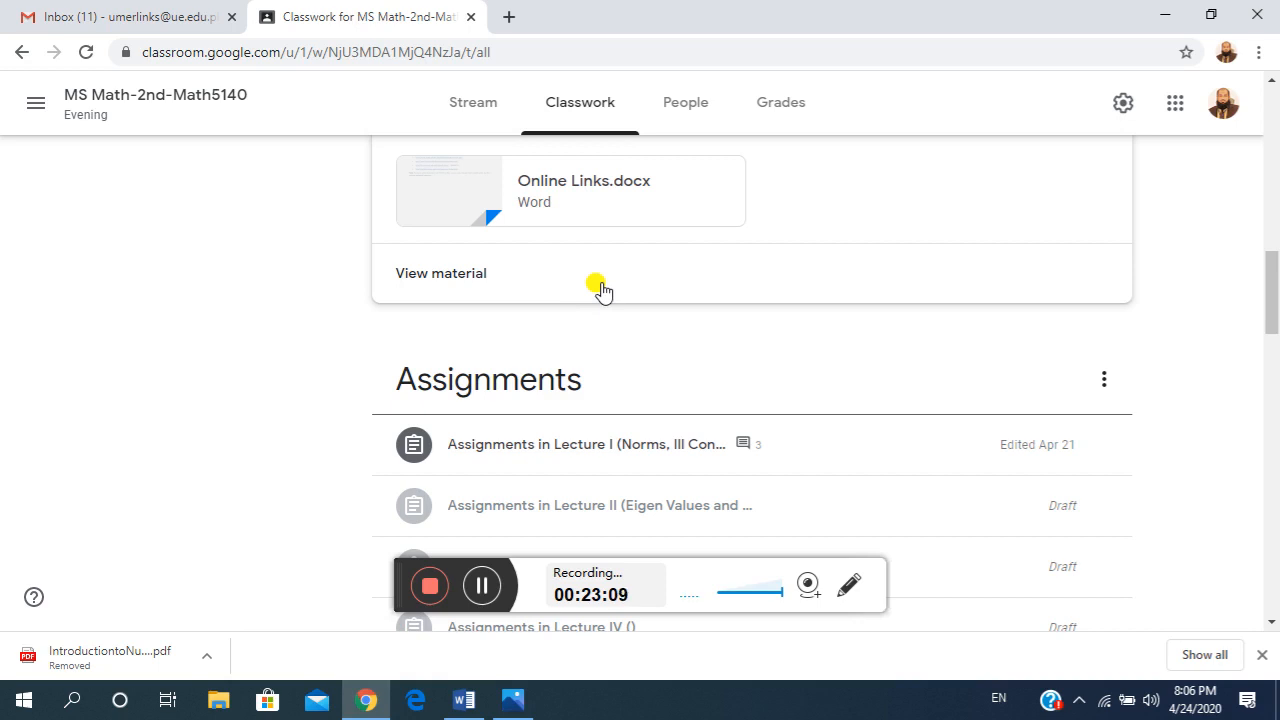
scroll(600, 290, down, 1)
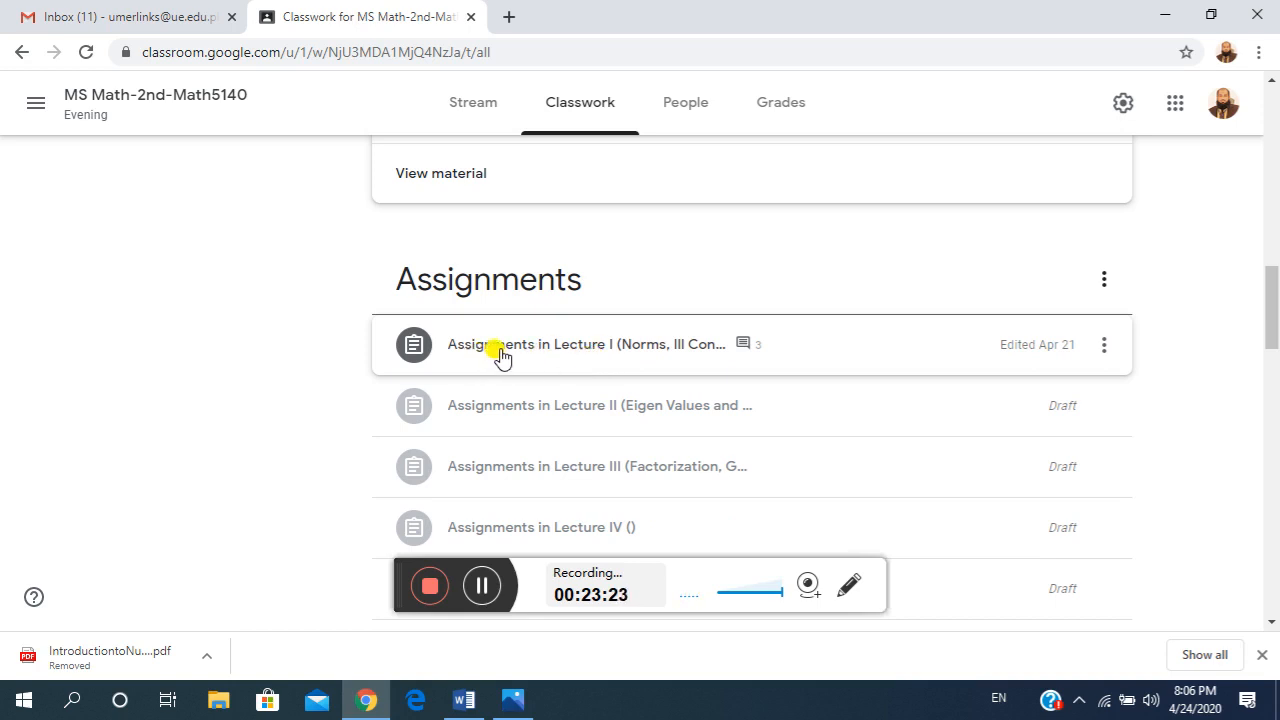
scroll(497, 355, down, 1)
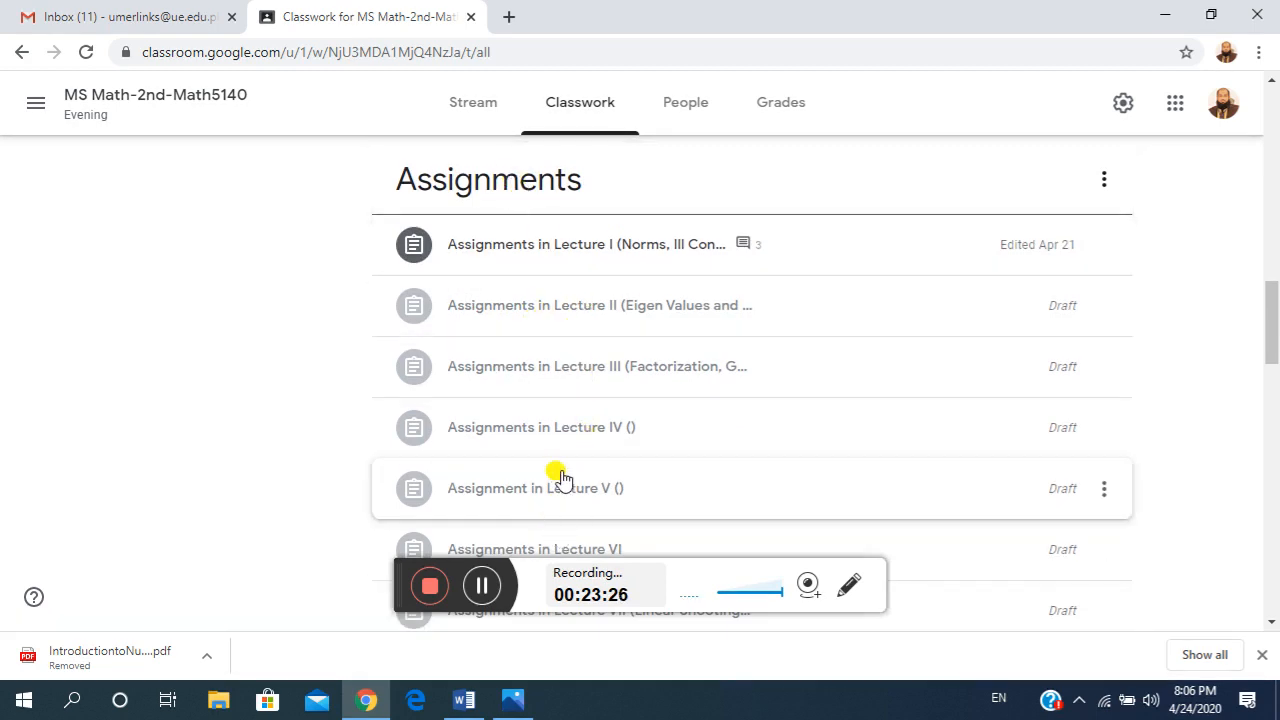
scroll(562, 465, down, 1)
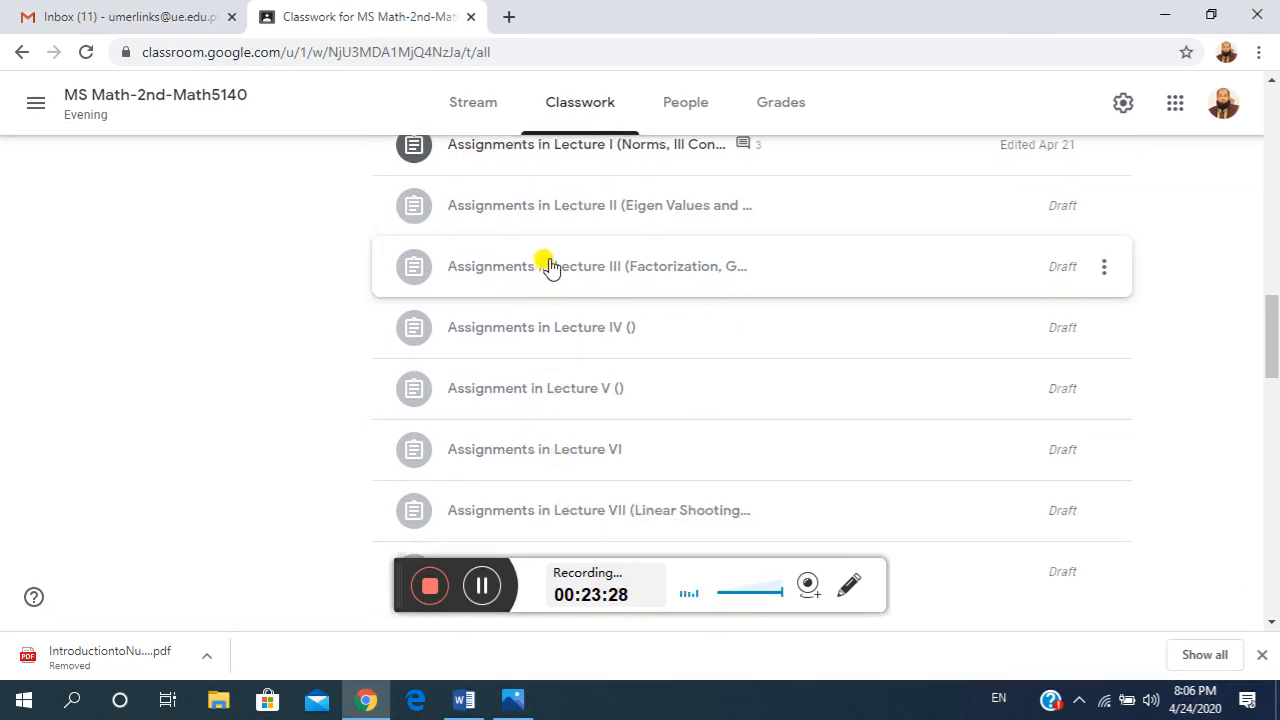
scroll(540, 245, up, 1)
scroll(517, 290, up, 7)
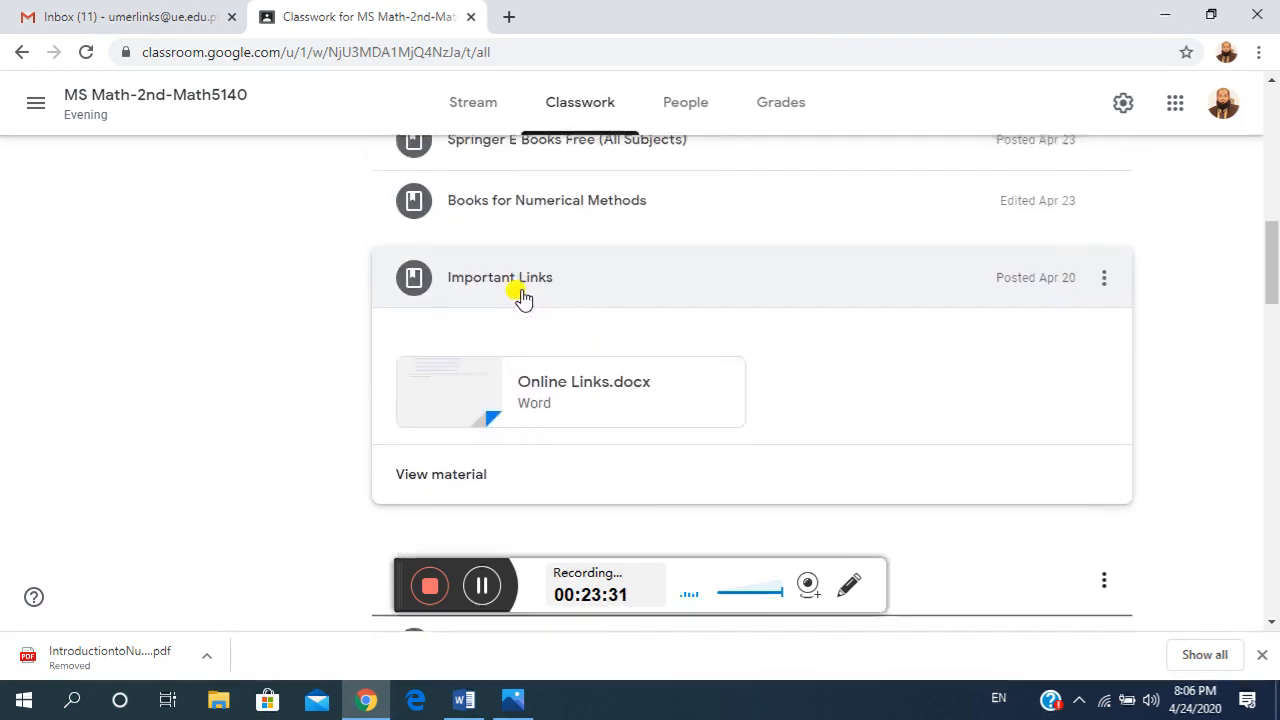
scroll(450, 250, up, 5)
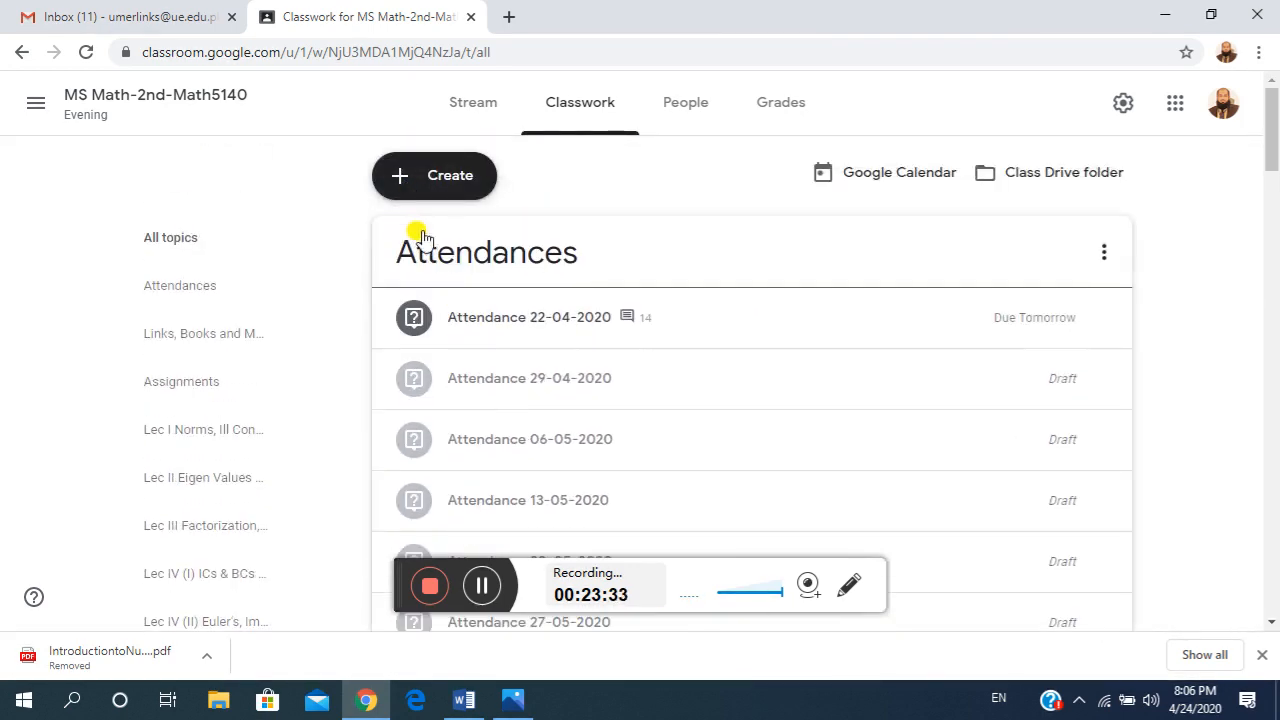
Expand the Lec I Norms and Lec II Eigen Values materials to examine their attached videos and PDFs.
click(441, 176)
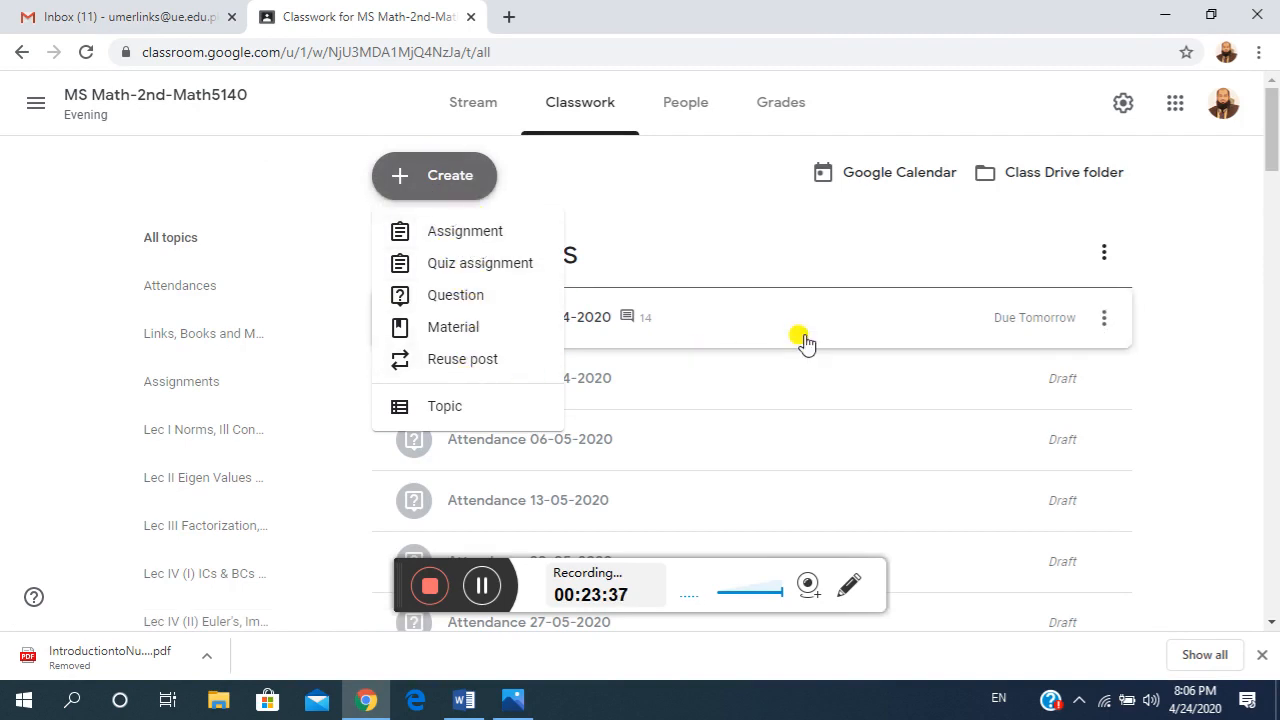
scroll(805, 343, down, 12)
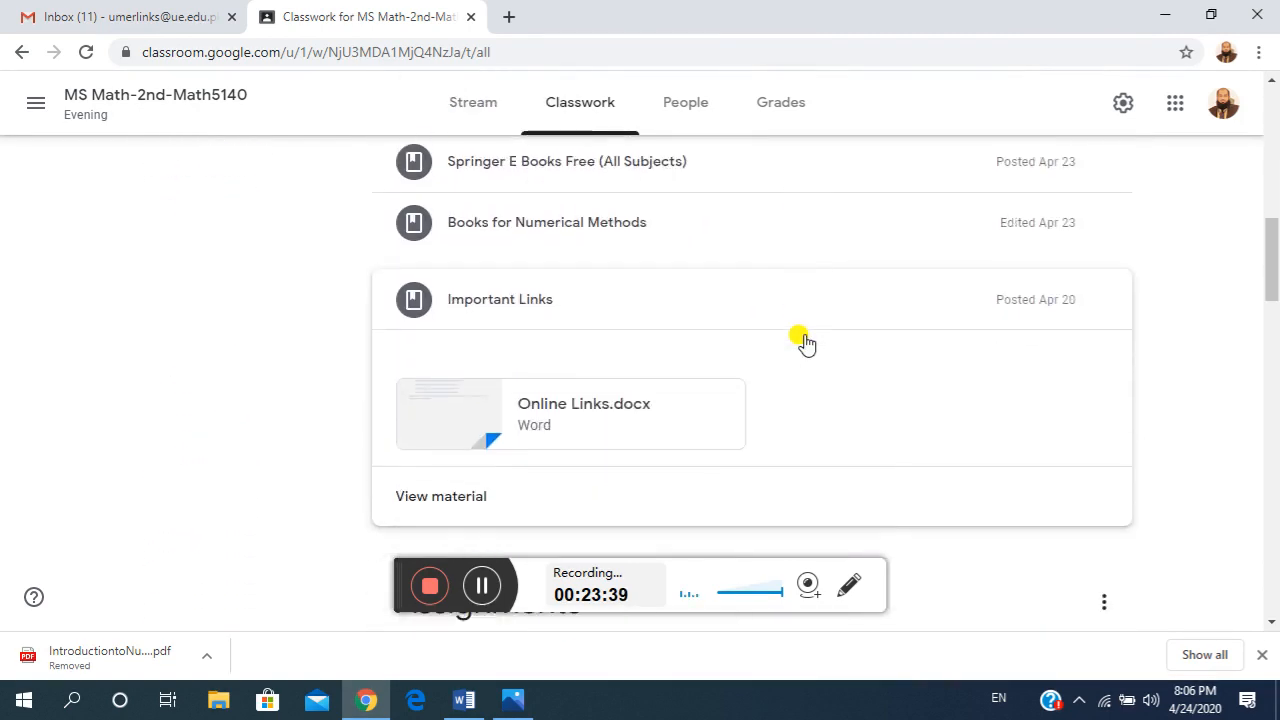
scroll(805, 343, down, 8)
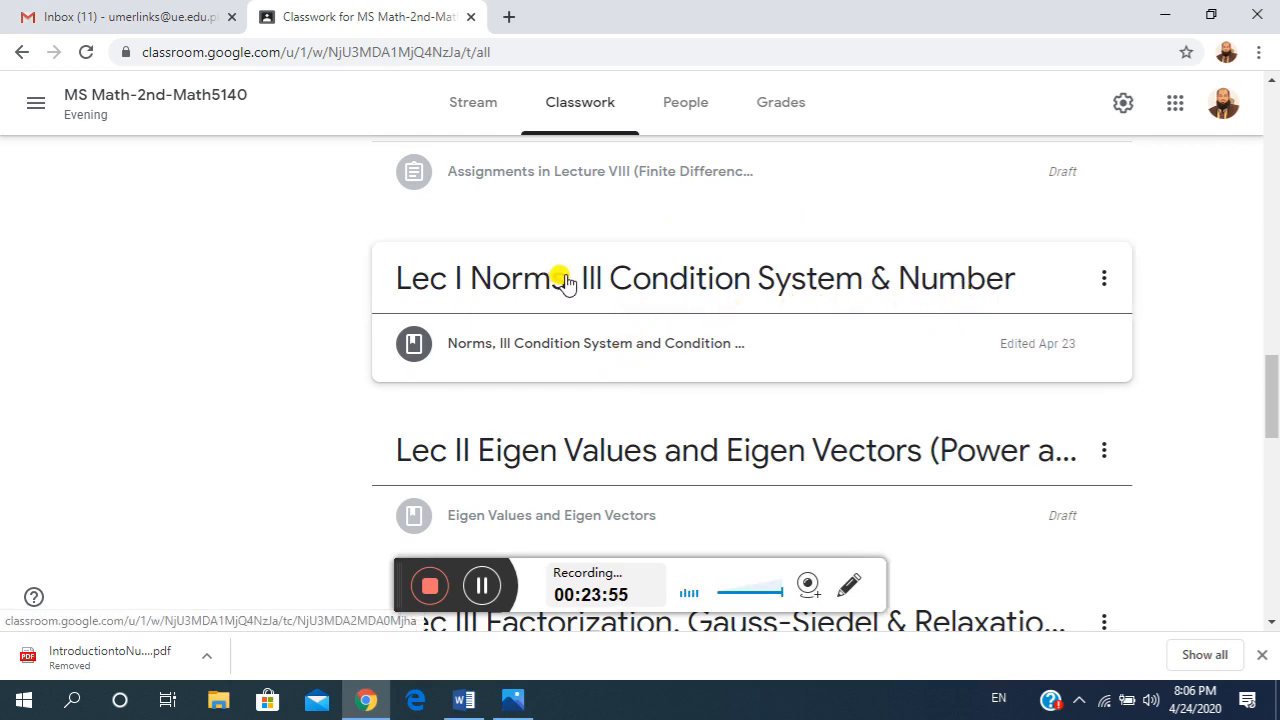
click(577, 355)
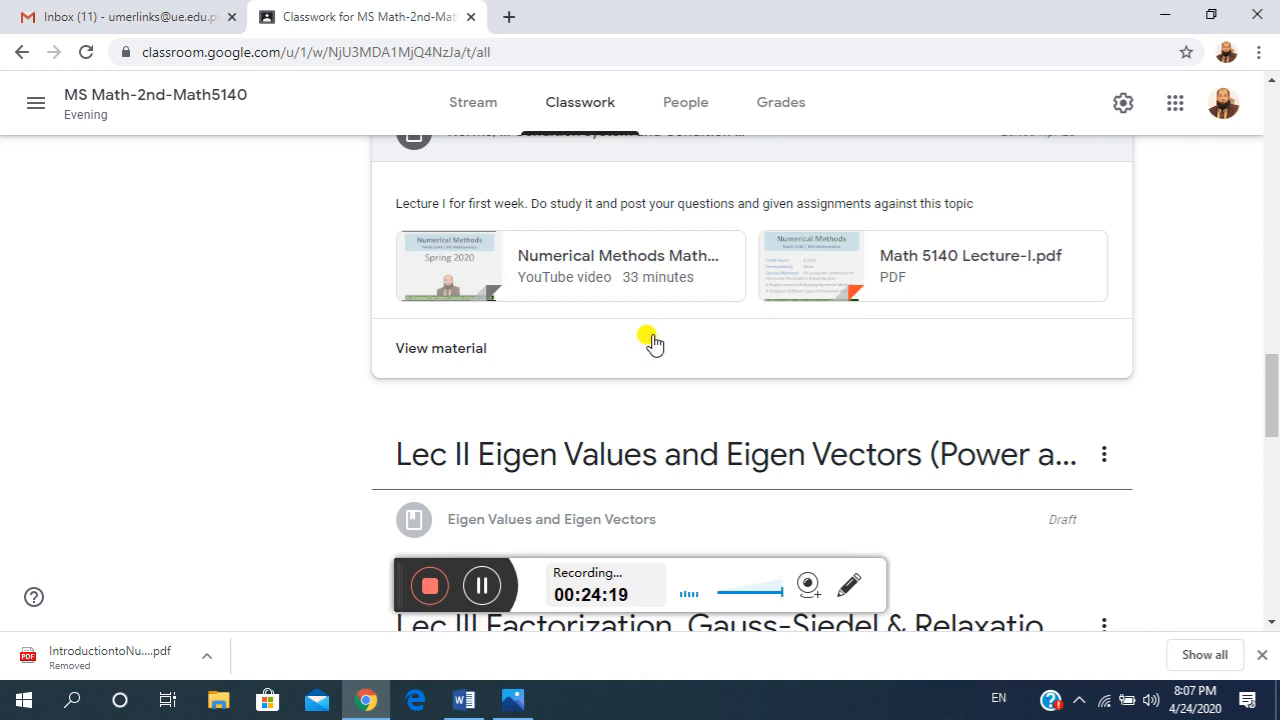
scroll(609, 357, down, 1)
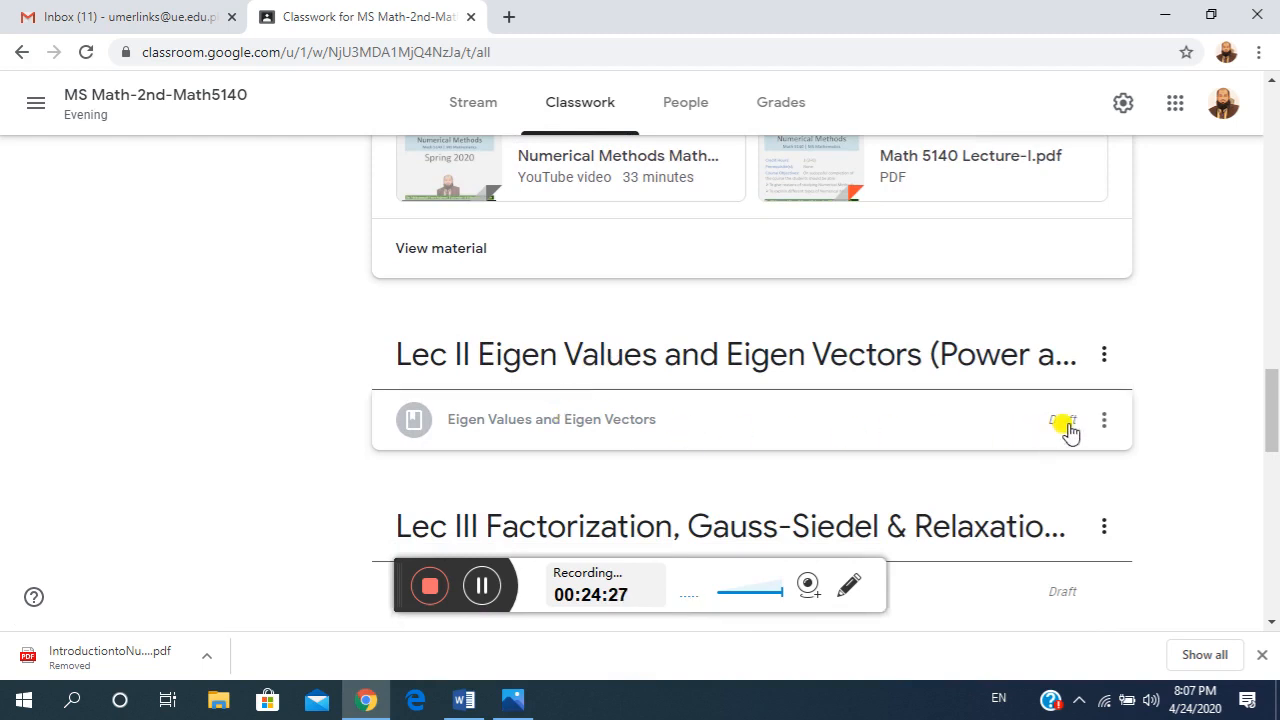
click(607, 427)
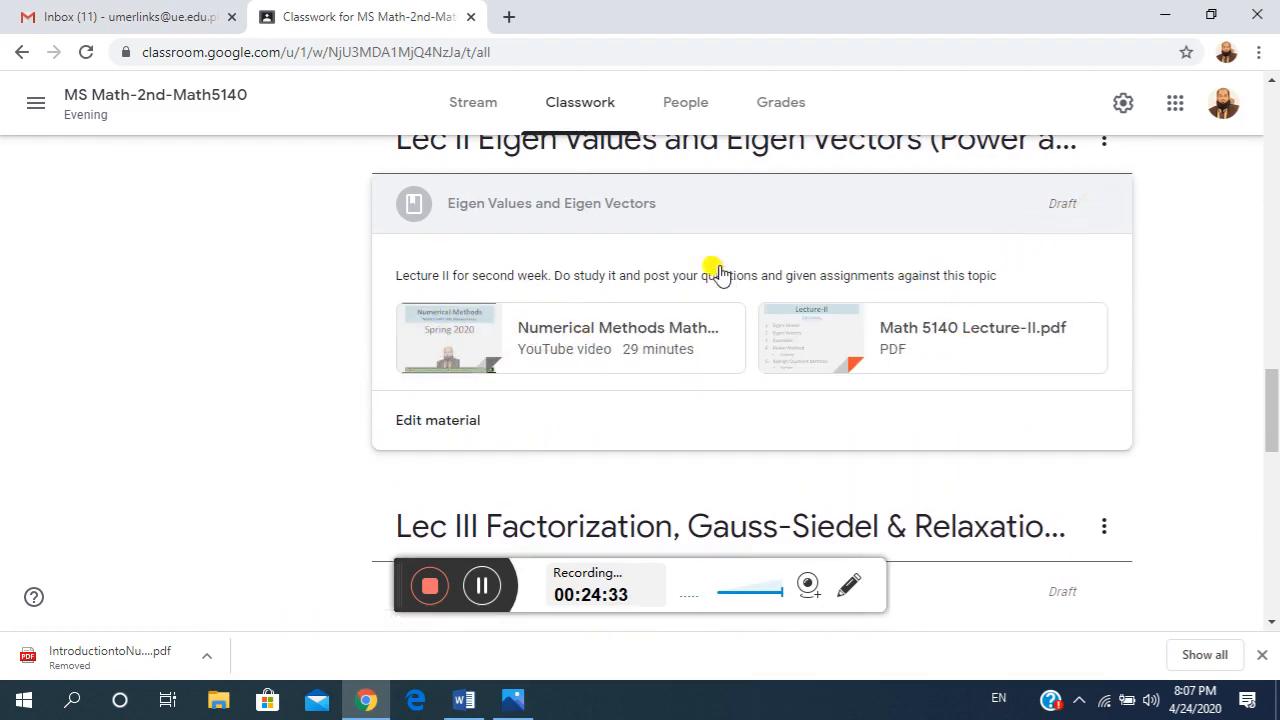
scroll(478, 257, up, 1)
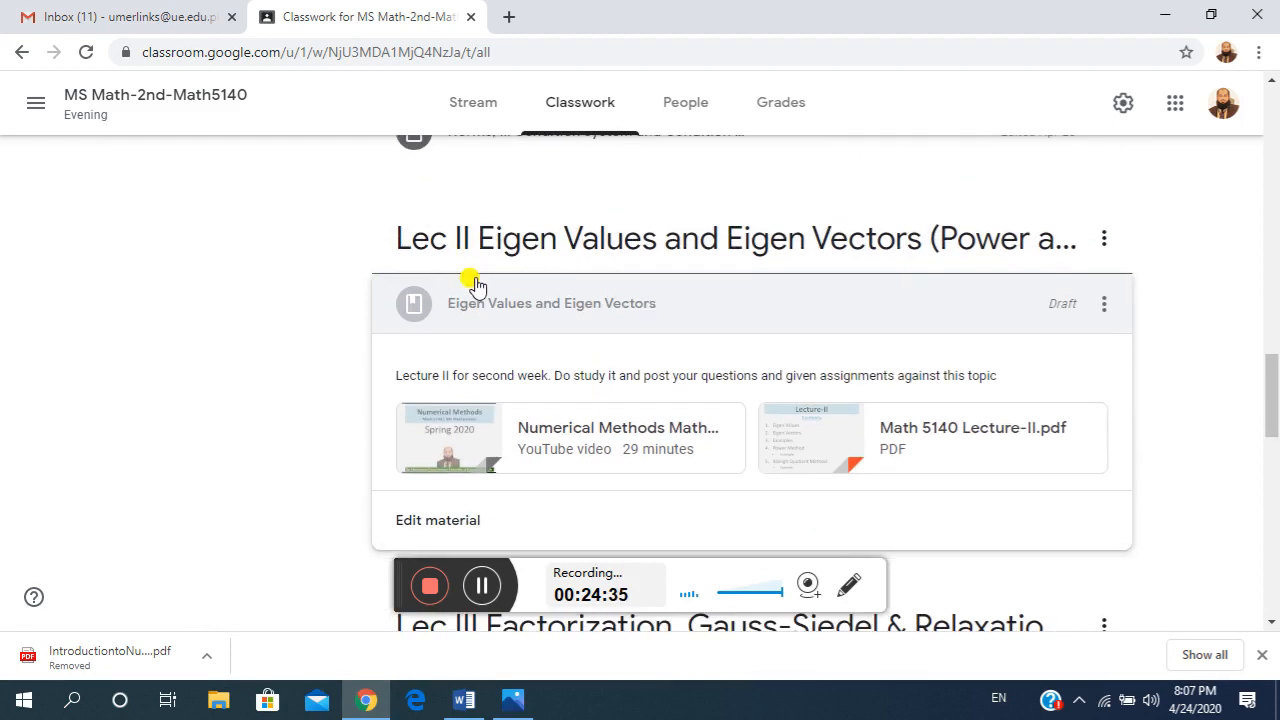
Look through the remaining classwork topics from Lec III Factorization to Lec VIII Finite Difference Method.
scroll(472, 286, down, 4)
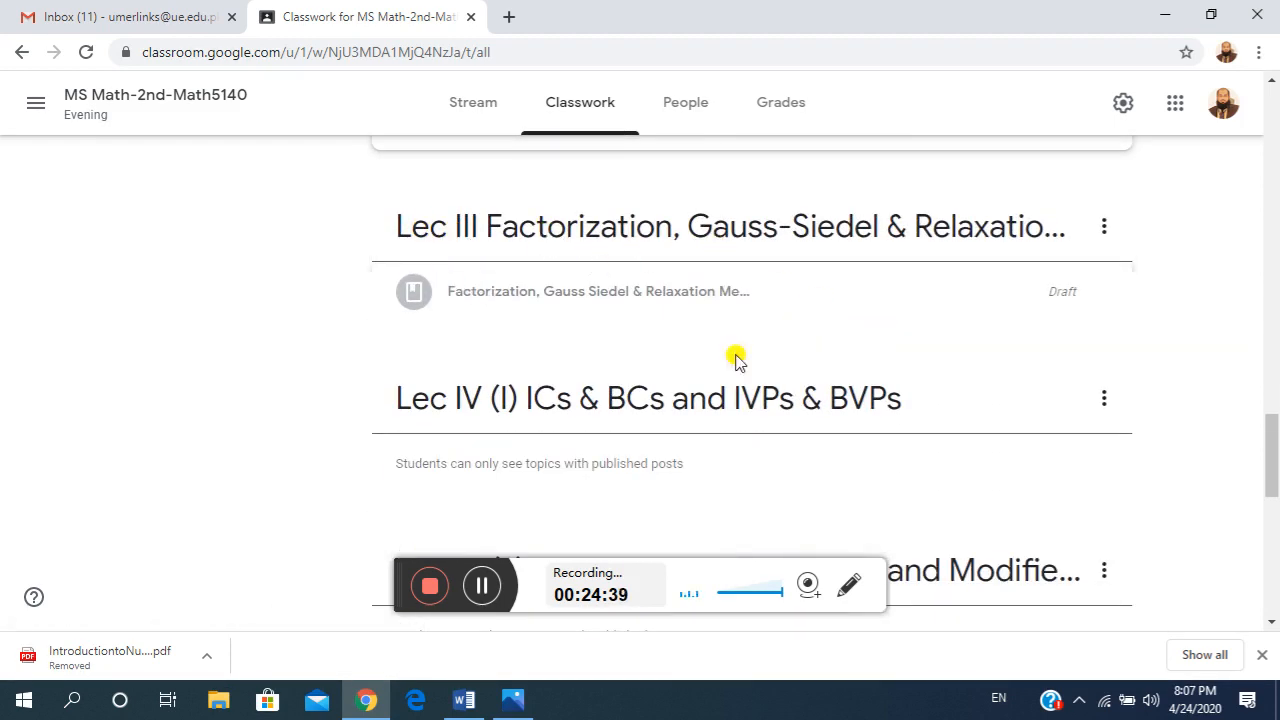
scroll(700, 370, down, 4)
scroll(765, 334, down, 4)
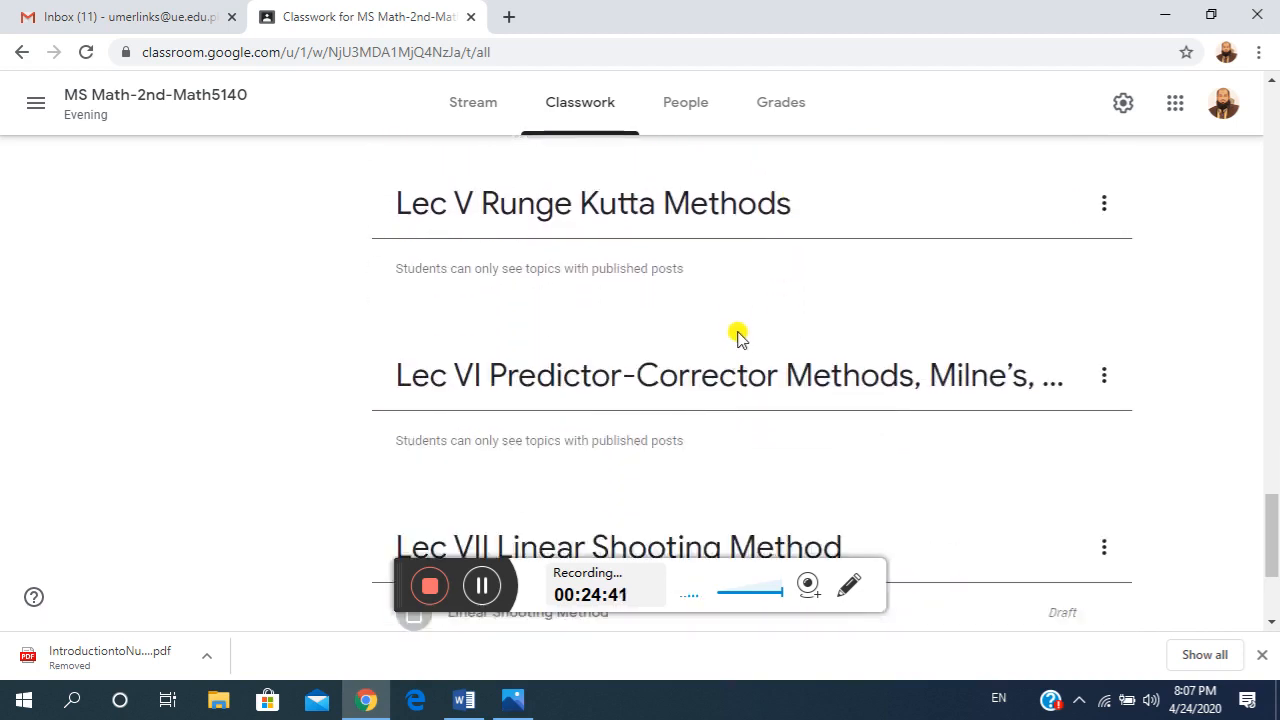
scroll(648, 393, down, 1)
scroll(656, 395, up, 8)
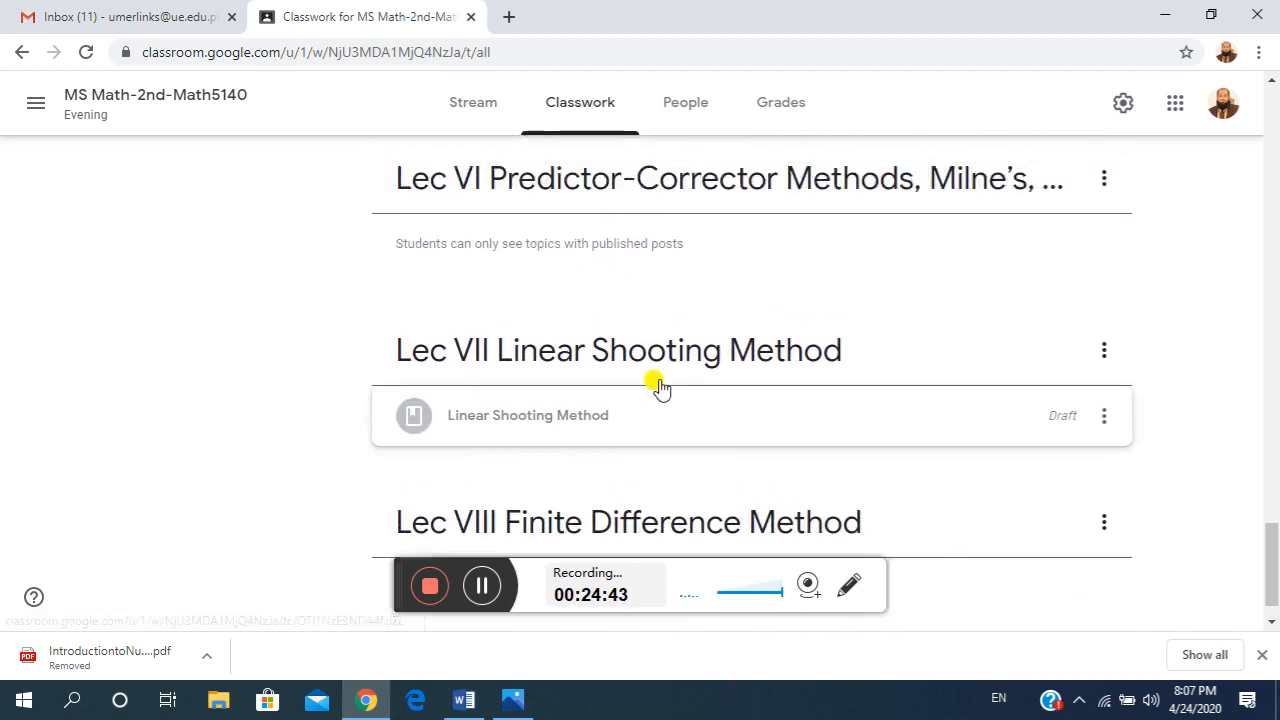
scroll(653, 370, up, 18)
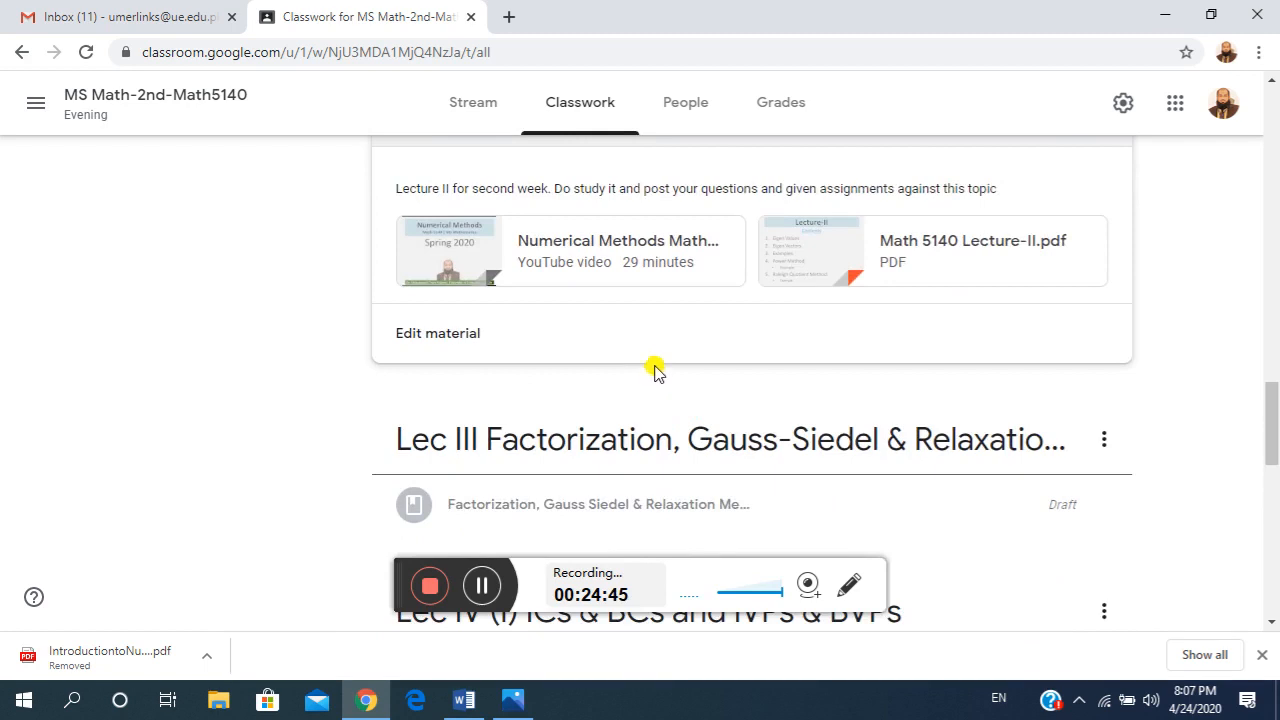
scroll(648, 352, up, 15)
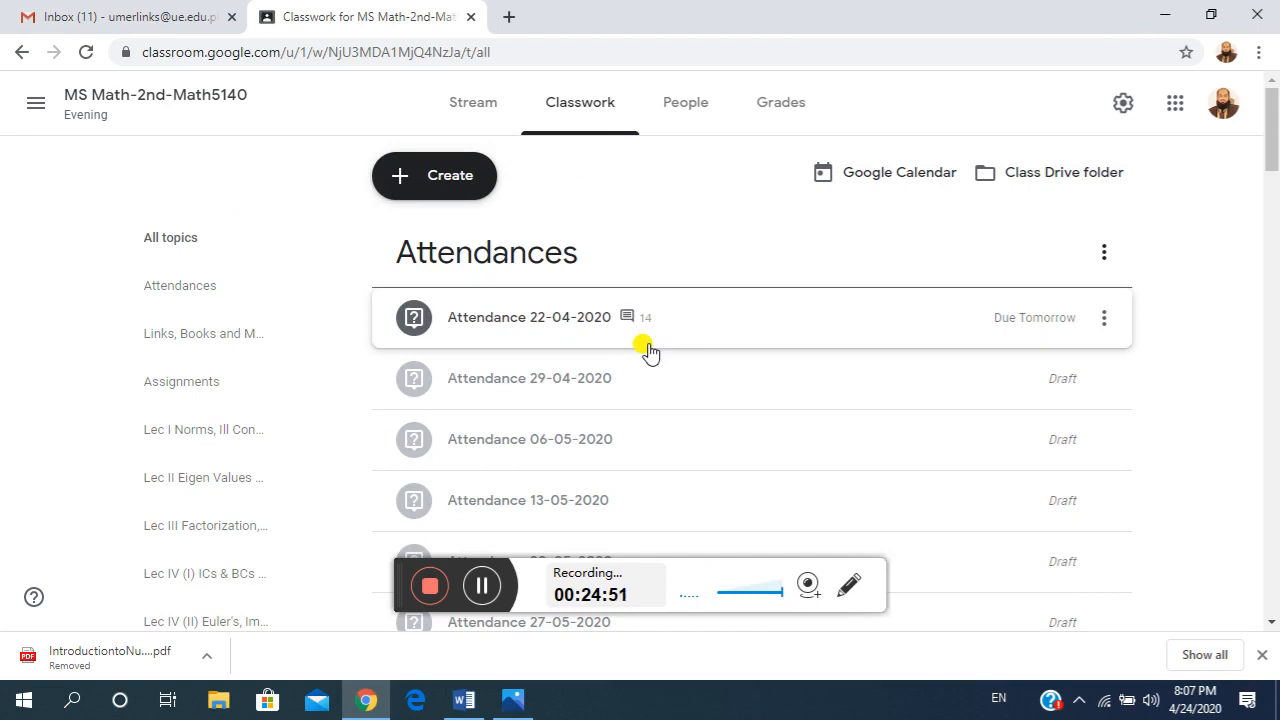
Review the teachers and the student list of the MS Math-2nd-Math5140 class.
click(688, 110)
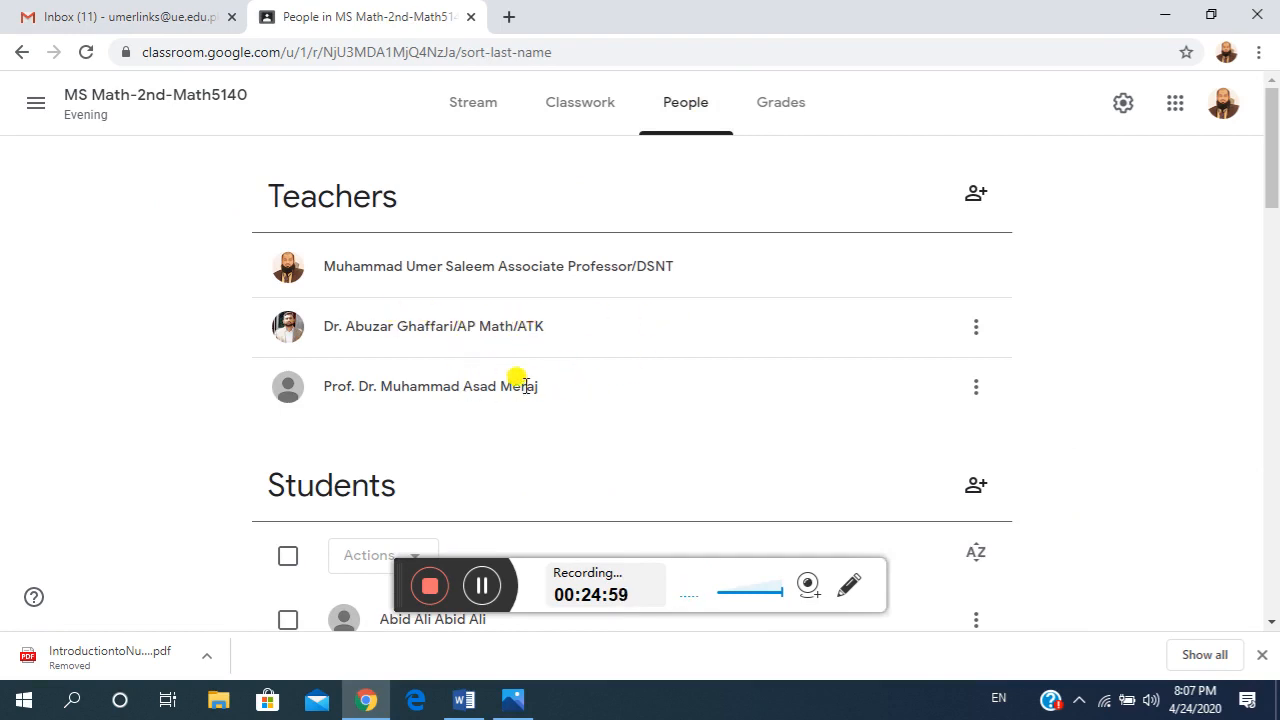
scroll(506, 362, down, 3)
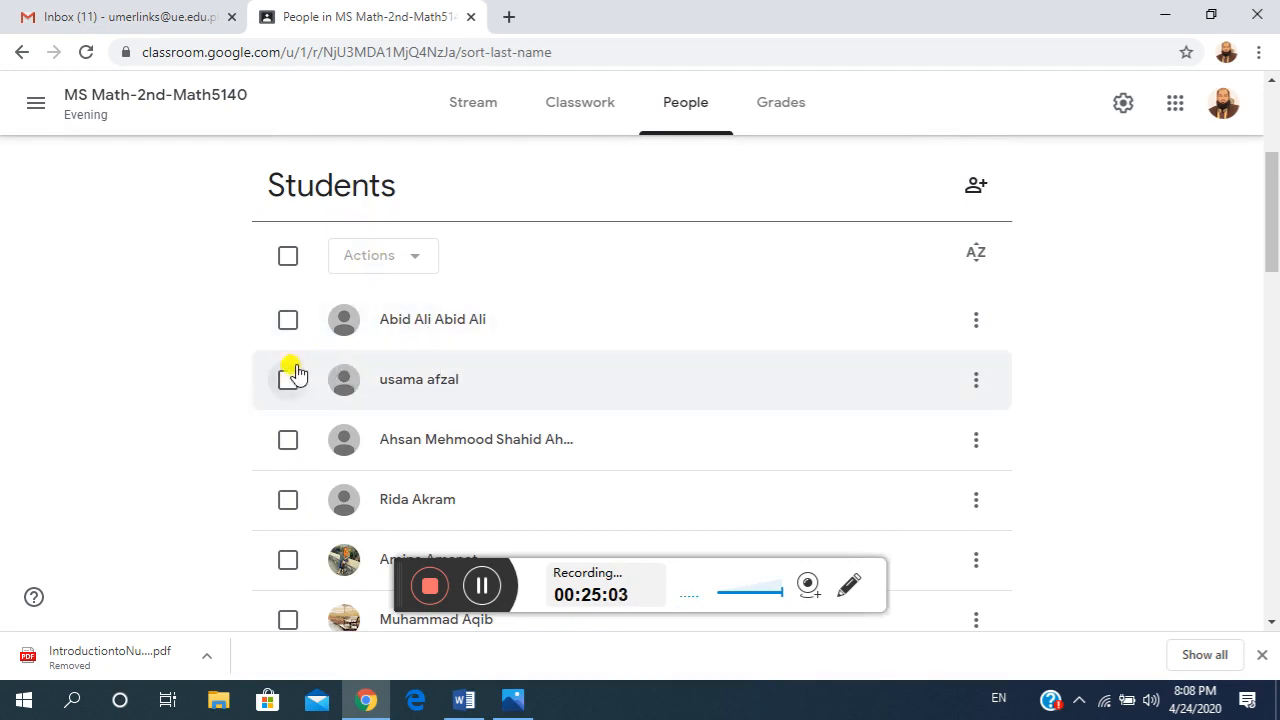
scroll(412, 312, down, 5)
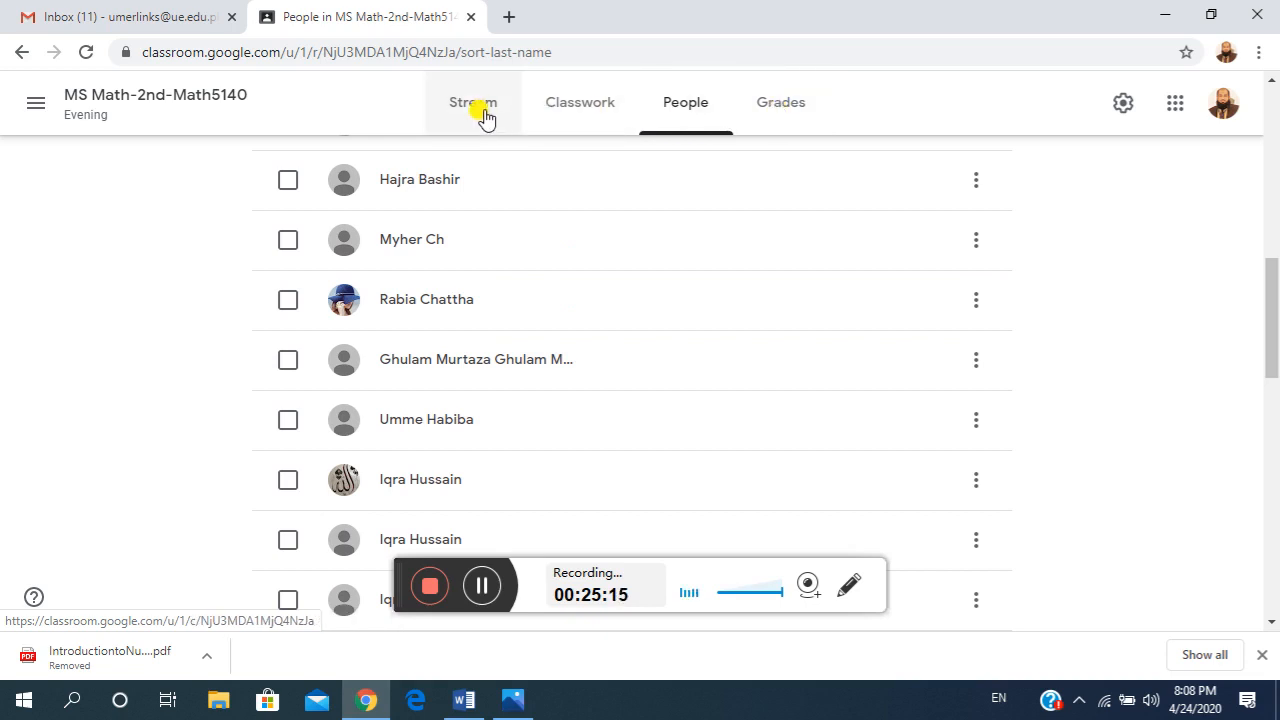
View the Math 5140 Lecture-I PowerPoint from the Lecture I subfolder of the desktop folder Numerica Methods, and close it.
click(574, 115)
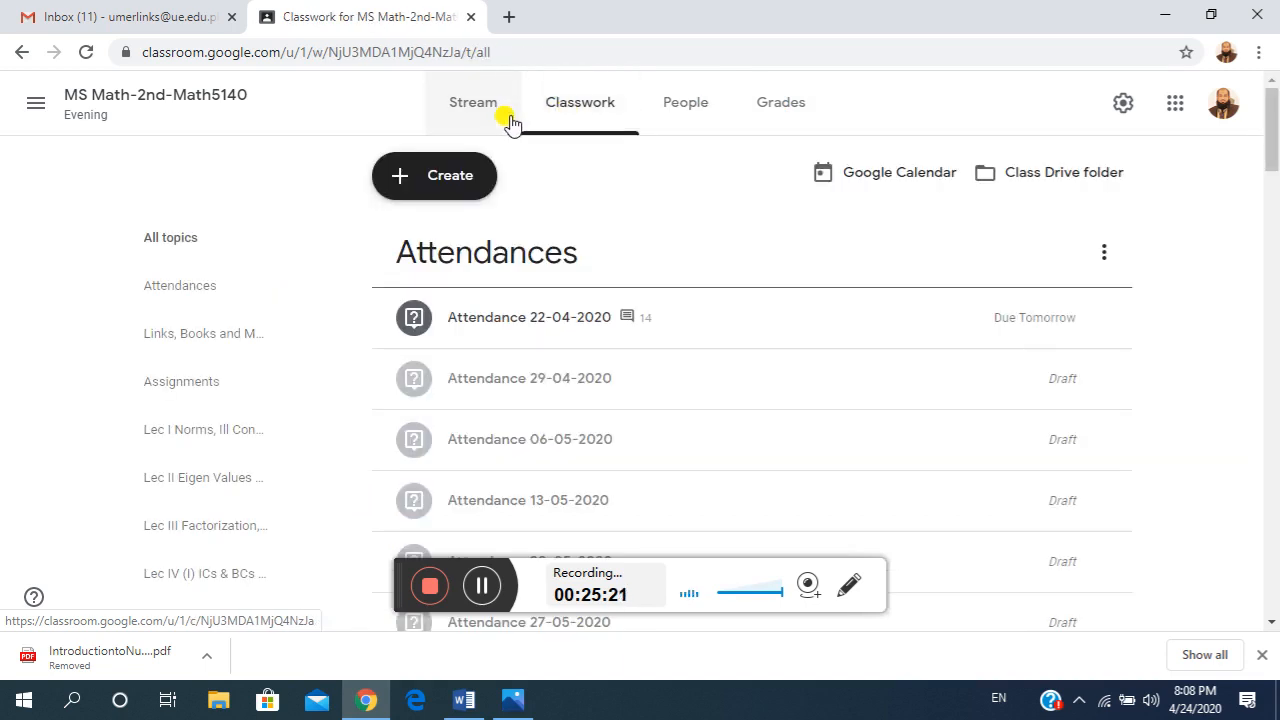
click(1166, 8)
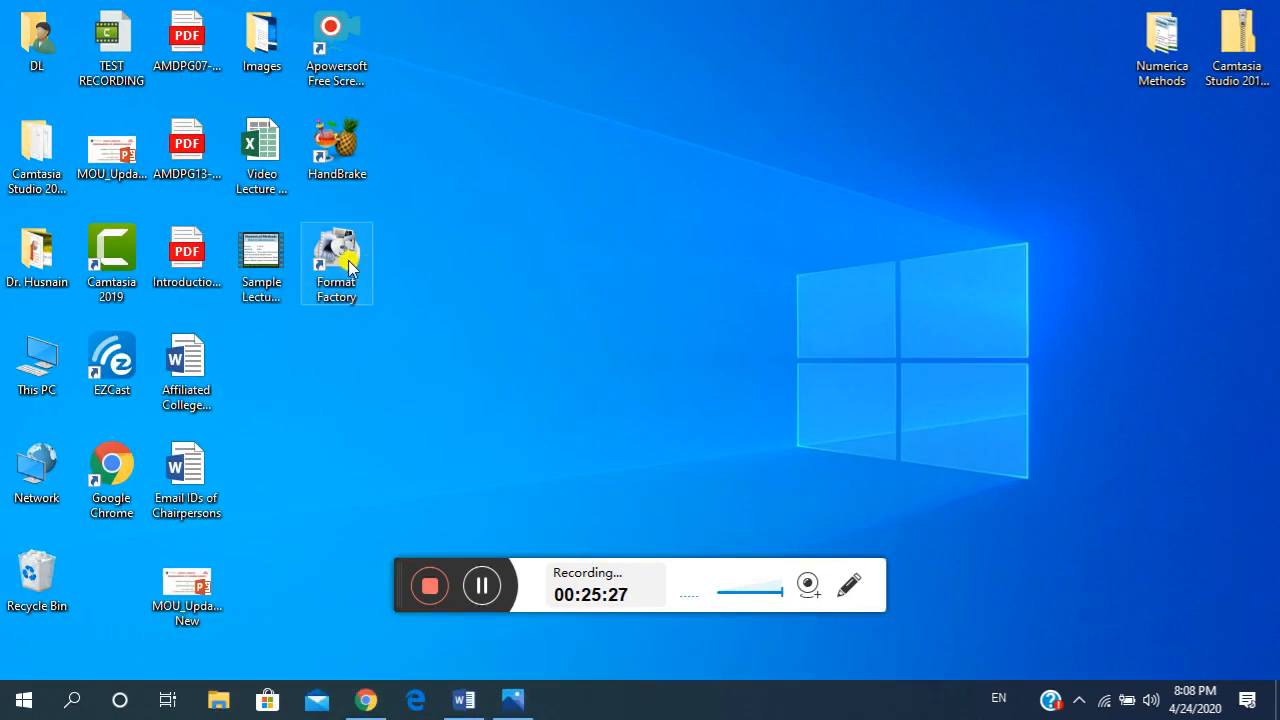
double_click(1188, 20)
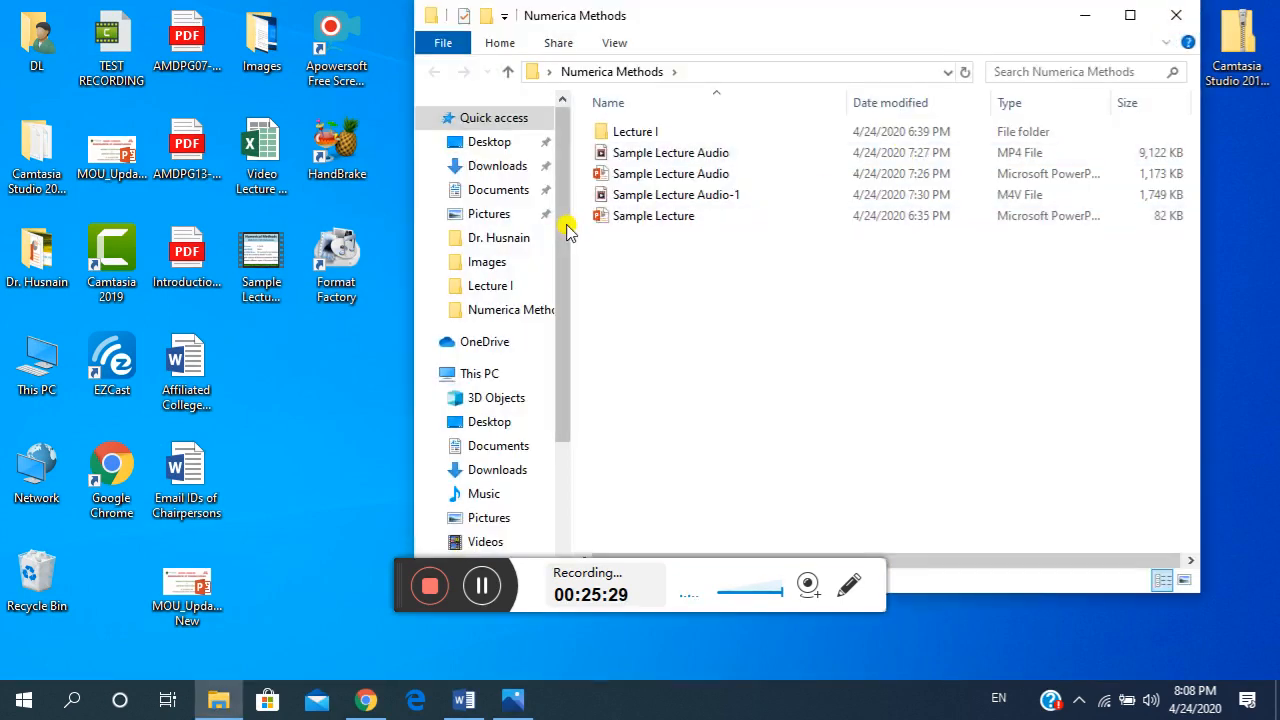
double_click(651, 133)
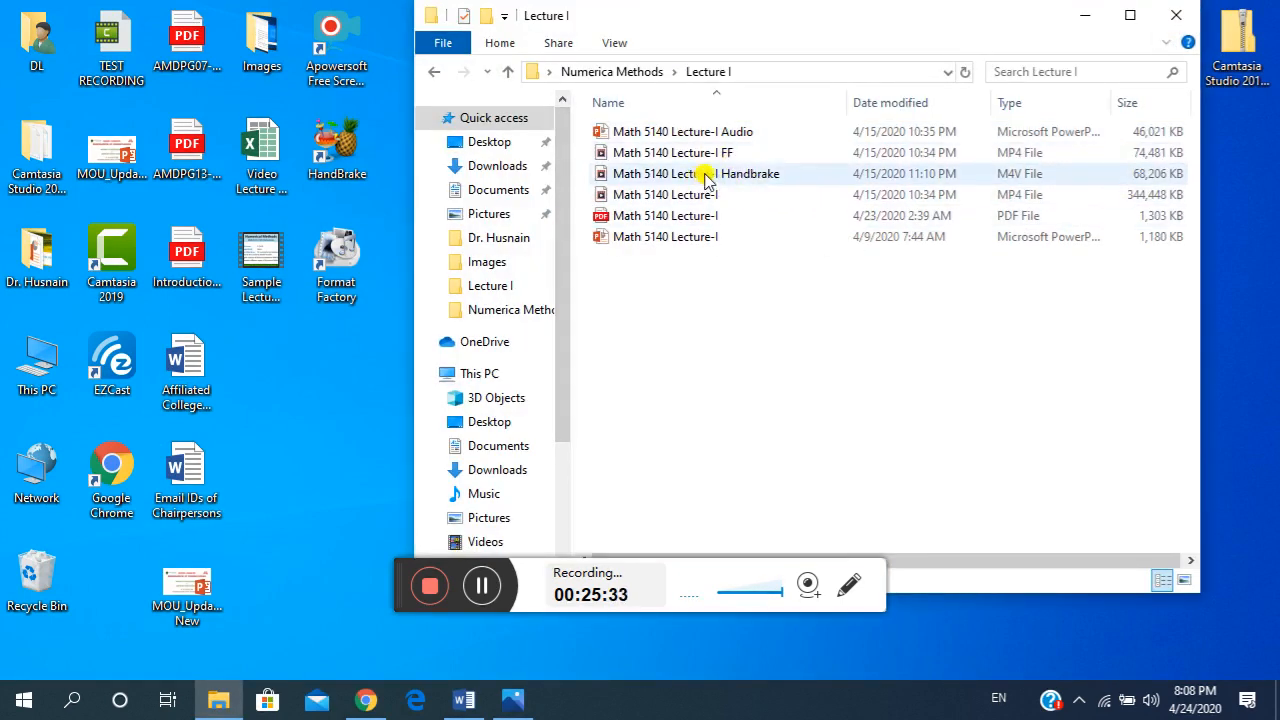
double_click(646, 238)
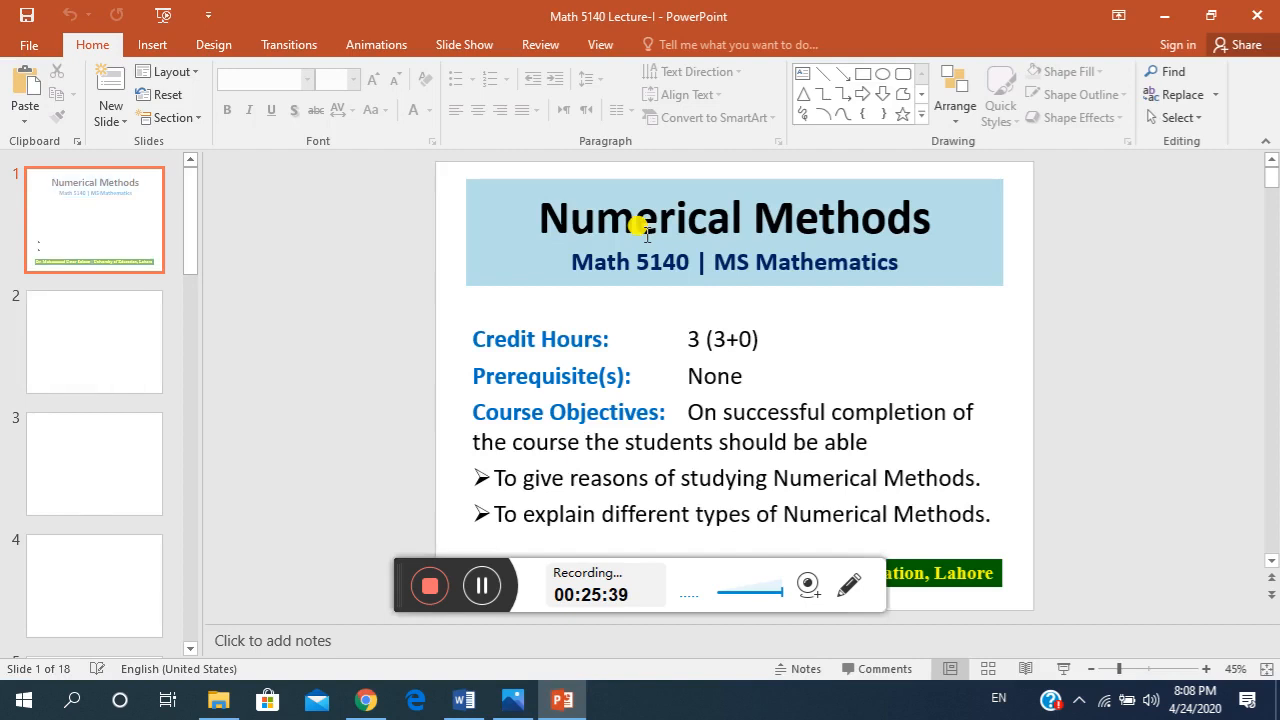
click(1256, 12)
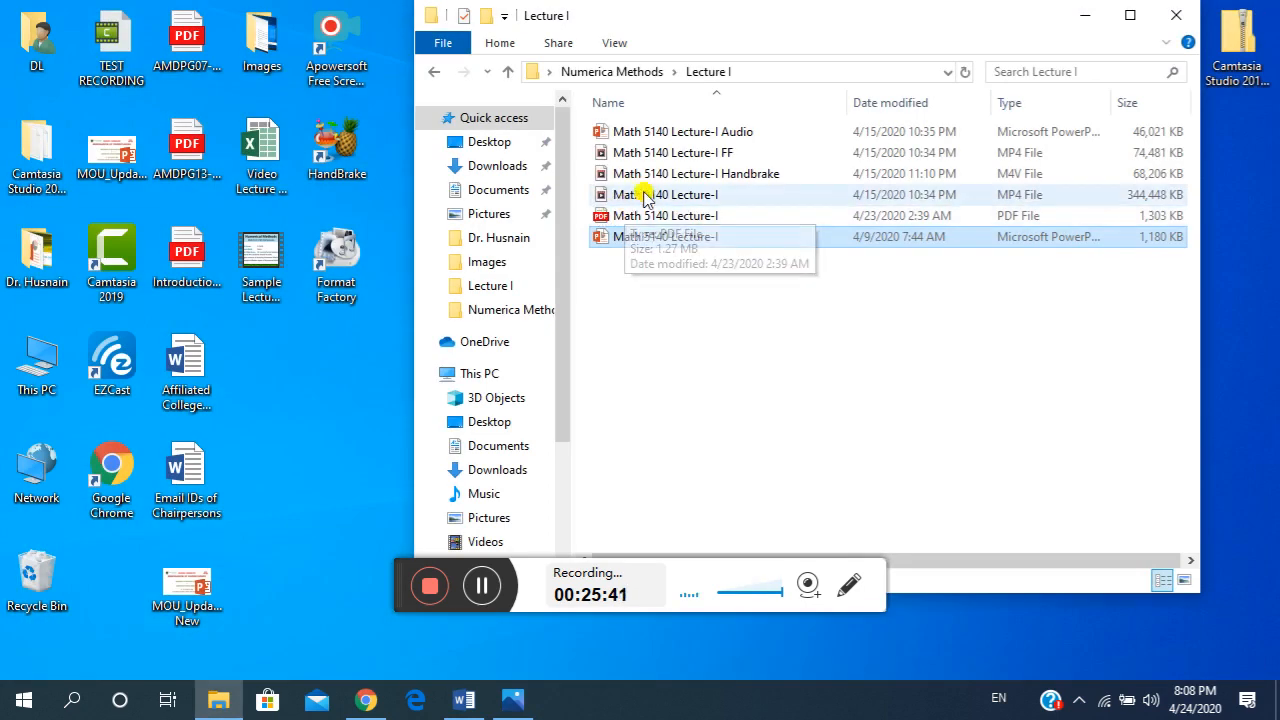
Open the Math 5140 Lecture-I PDF and look through its pages from the course outlines to Vector Norms.
double_click(662, 216)
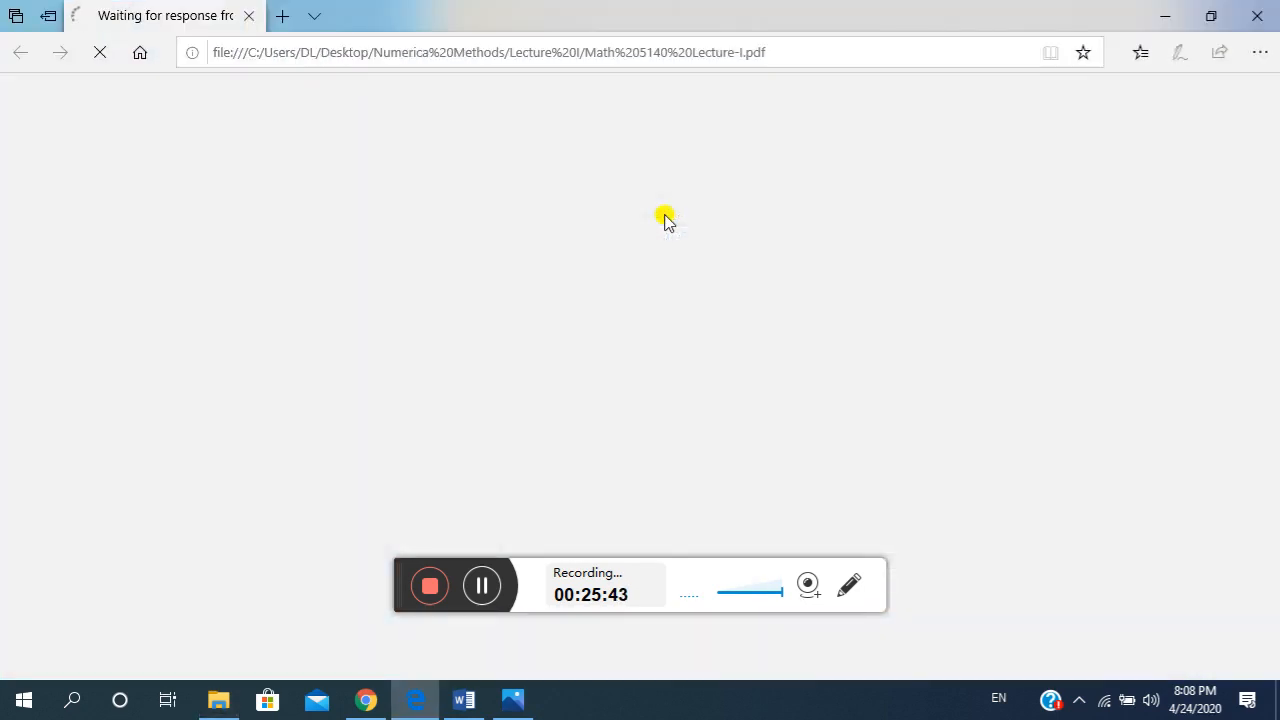
scroll(571, 343, down, 5)
scroll(571, 343, down, 10)
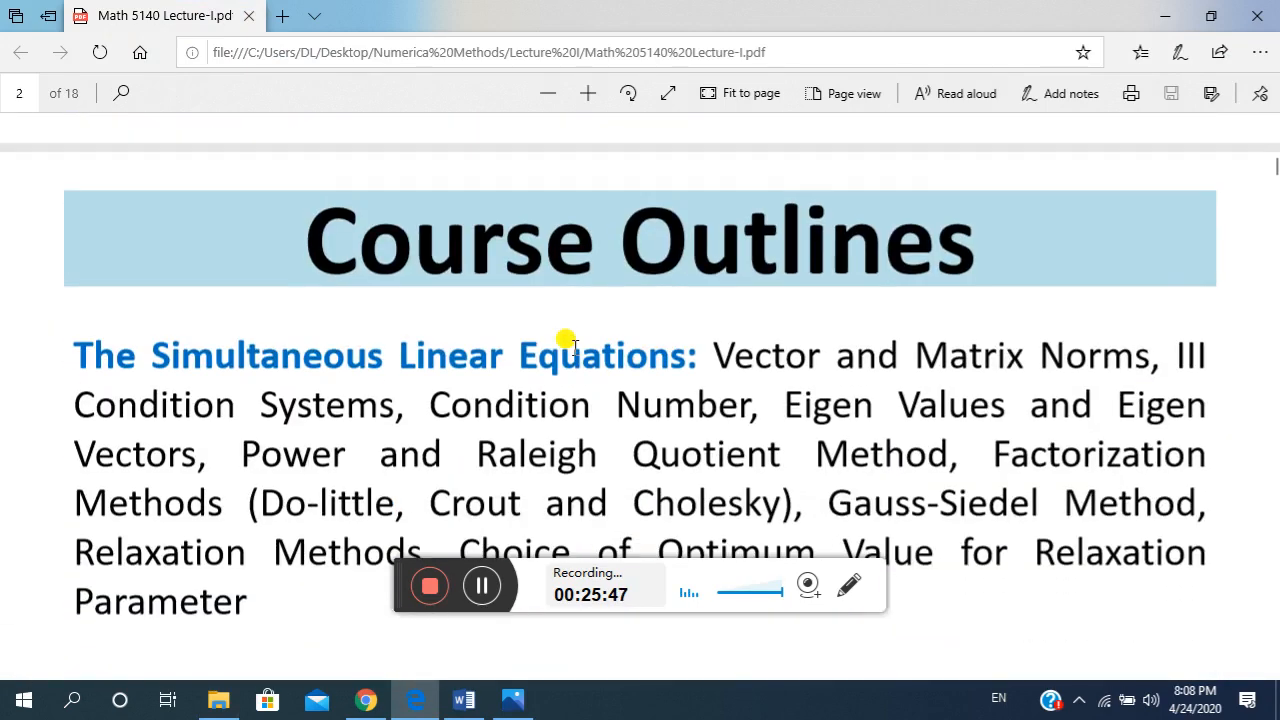
scroll(571, 343, down, 15)
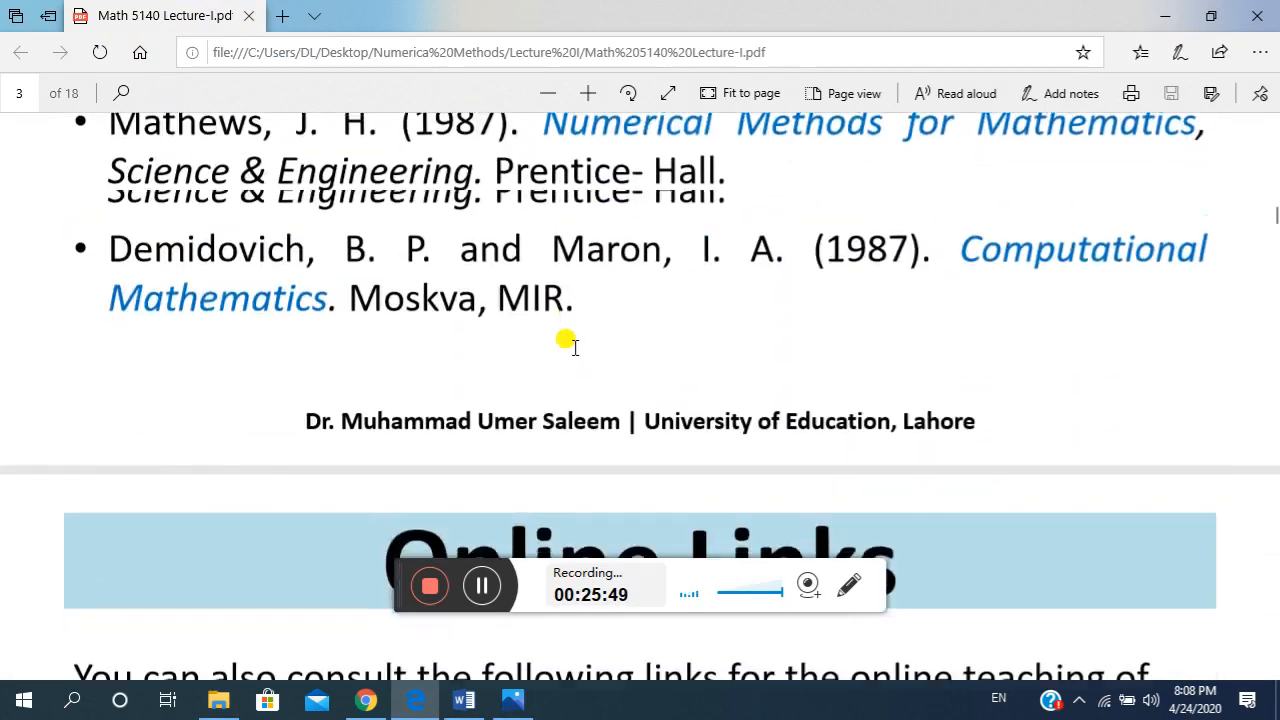
scroll(571, 343, down, 15)
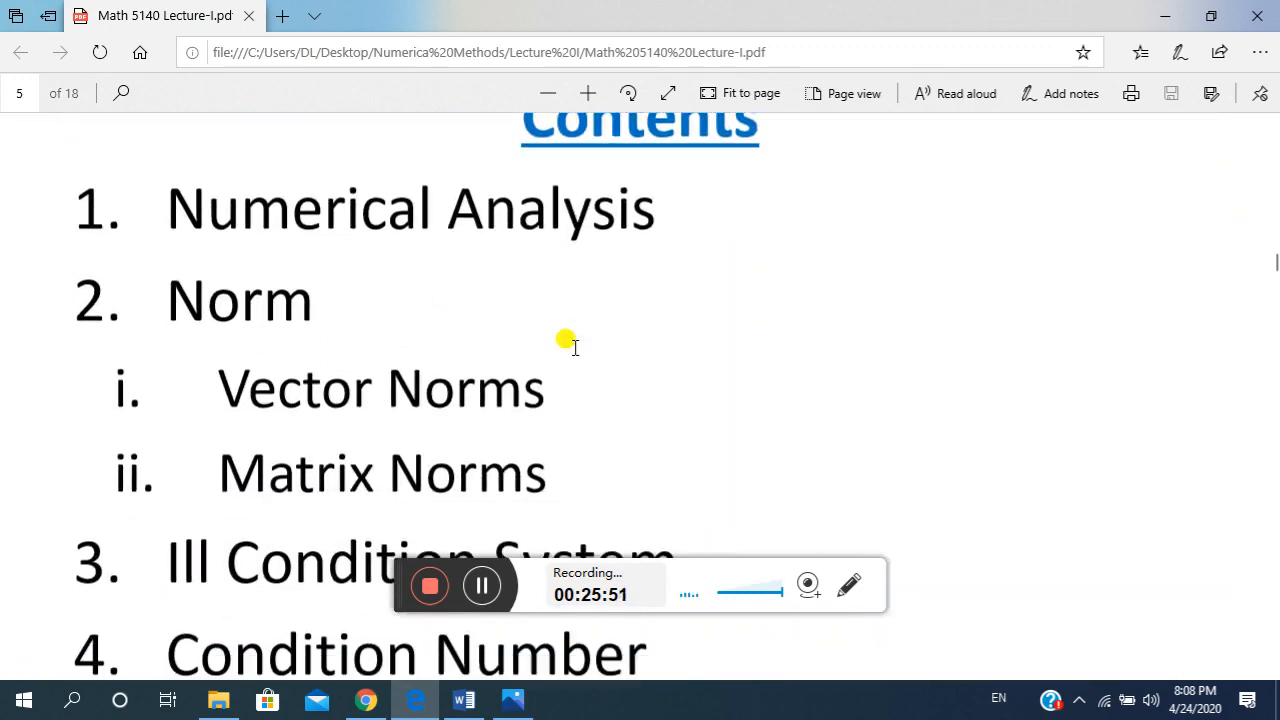
scroll(573, 350, down, 15)
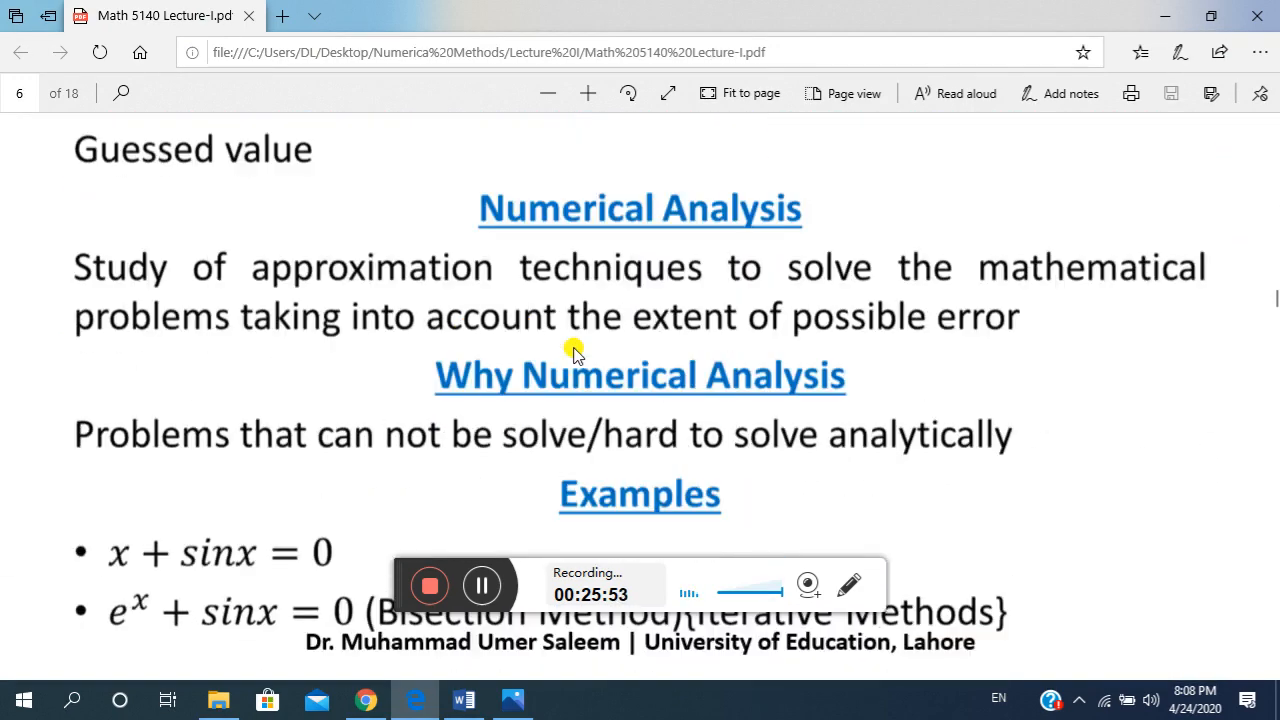
scroll(573, 350, down, 10)
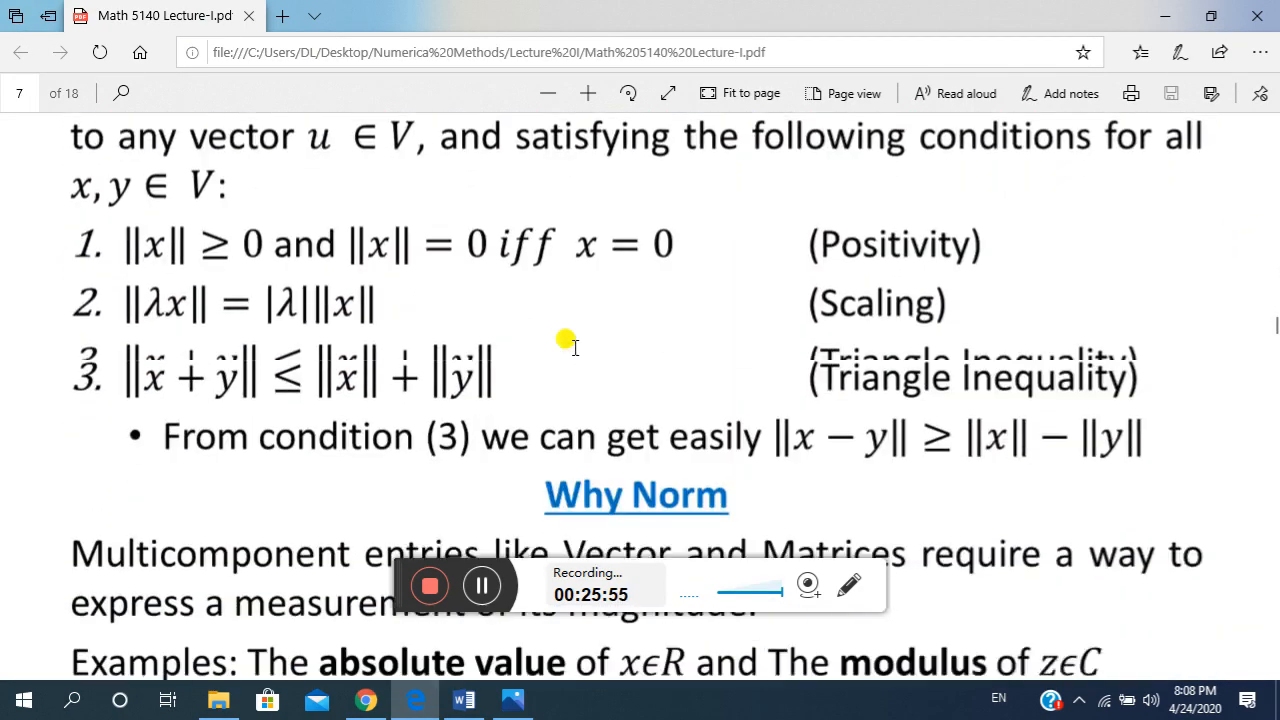
scroll(573, 345, down, 15)
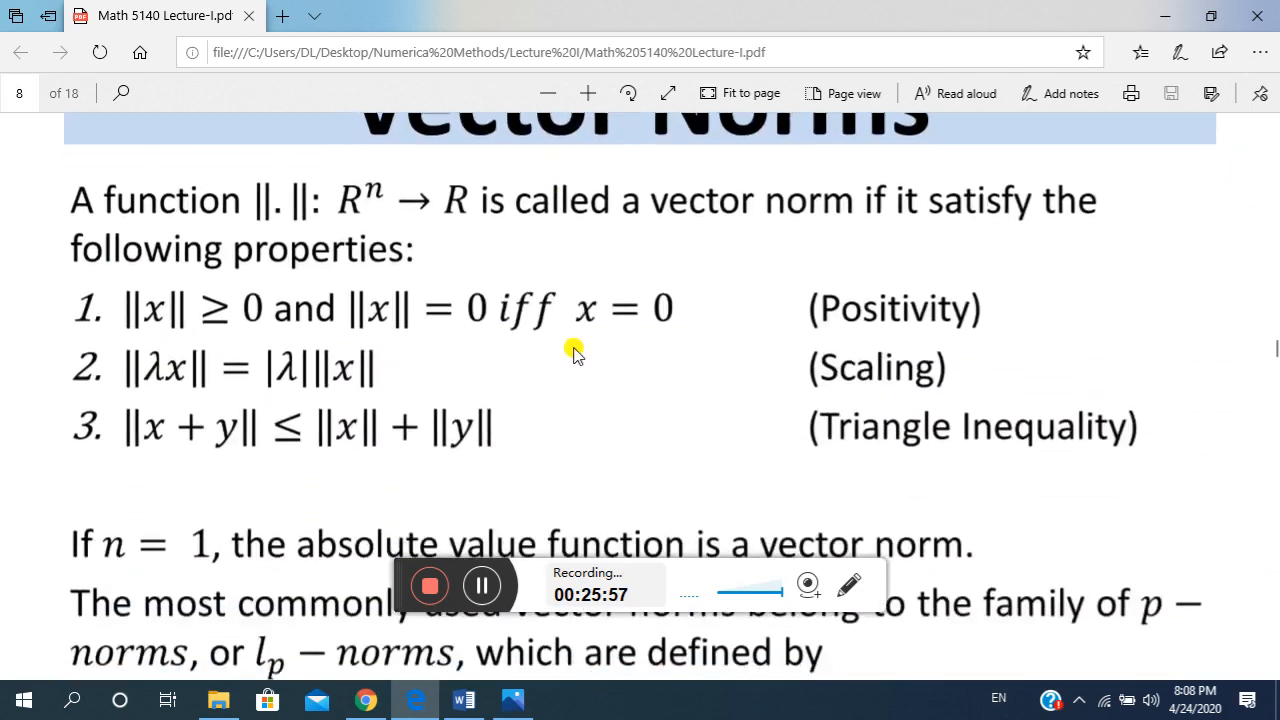
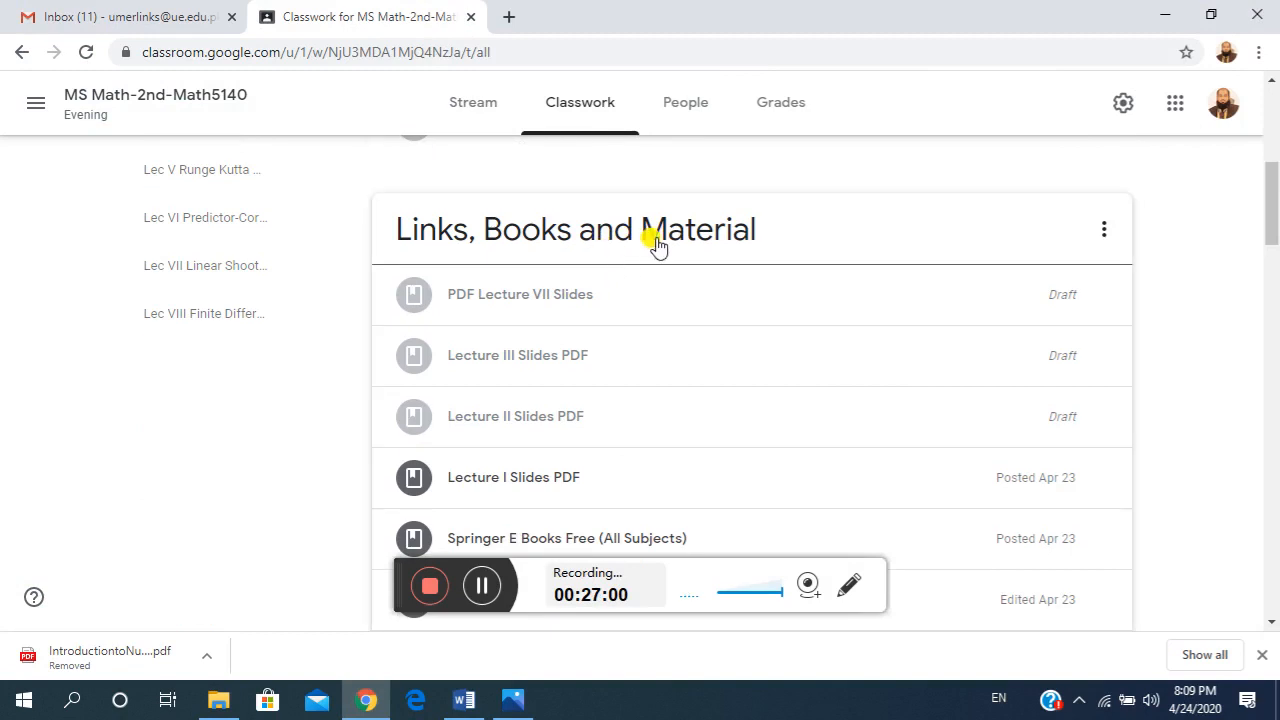
Look through the MS Math-2nd-Math5140 classwork from the Assignments topic down to Lec VIII Finite Difference Method.
scroll(709, 263, down, 5)
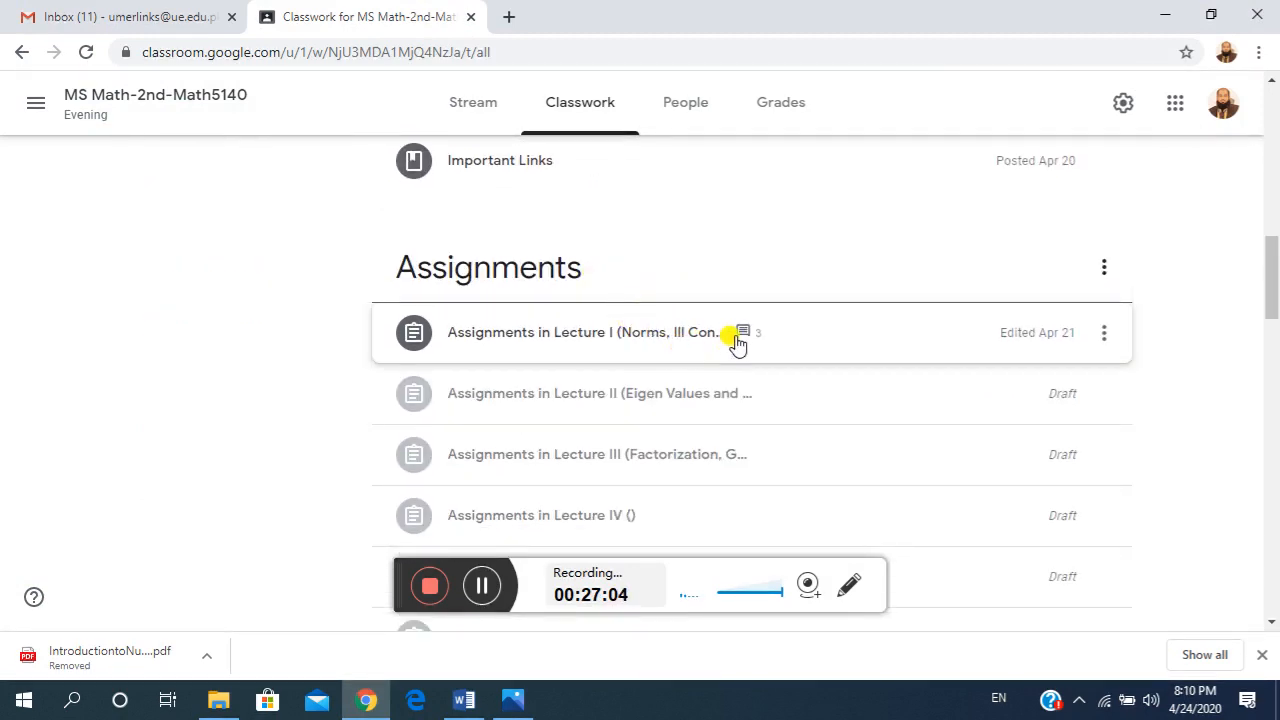
scroll(706, 363, down, 10)
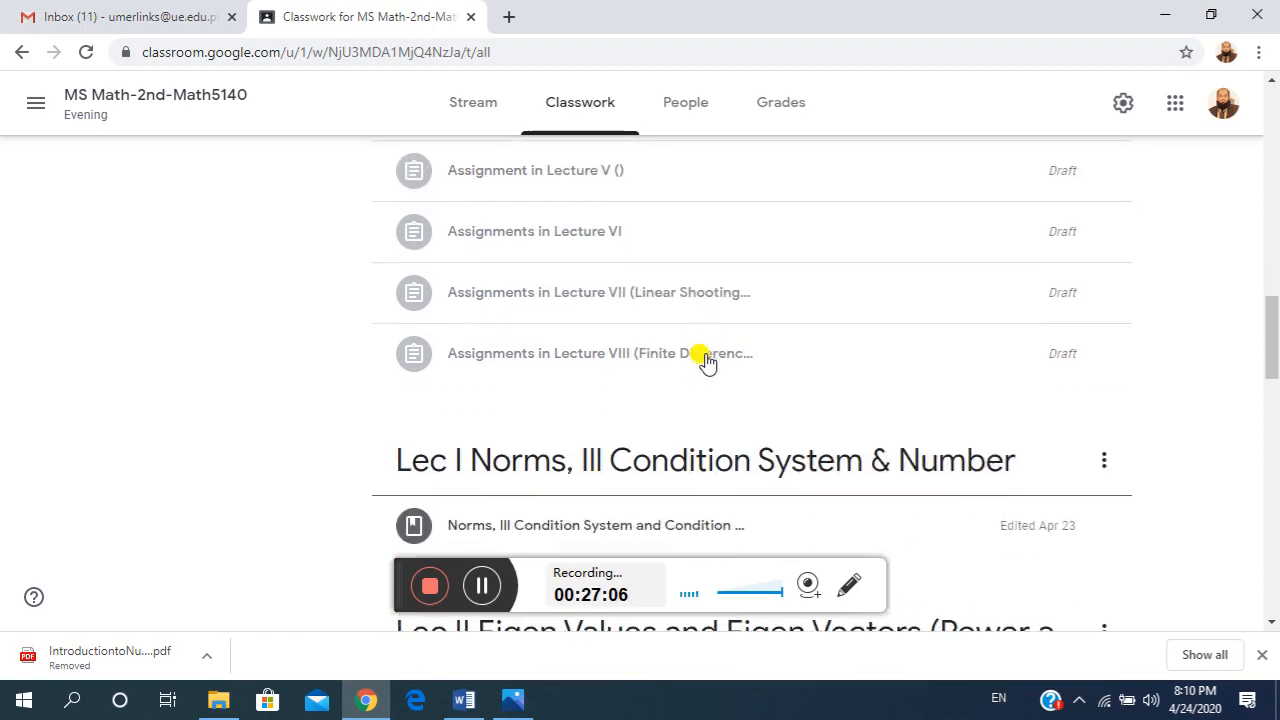
scroll(706, 363, down, 9)
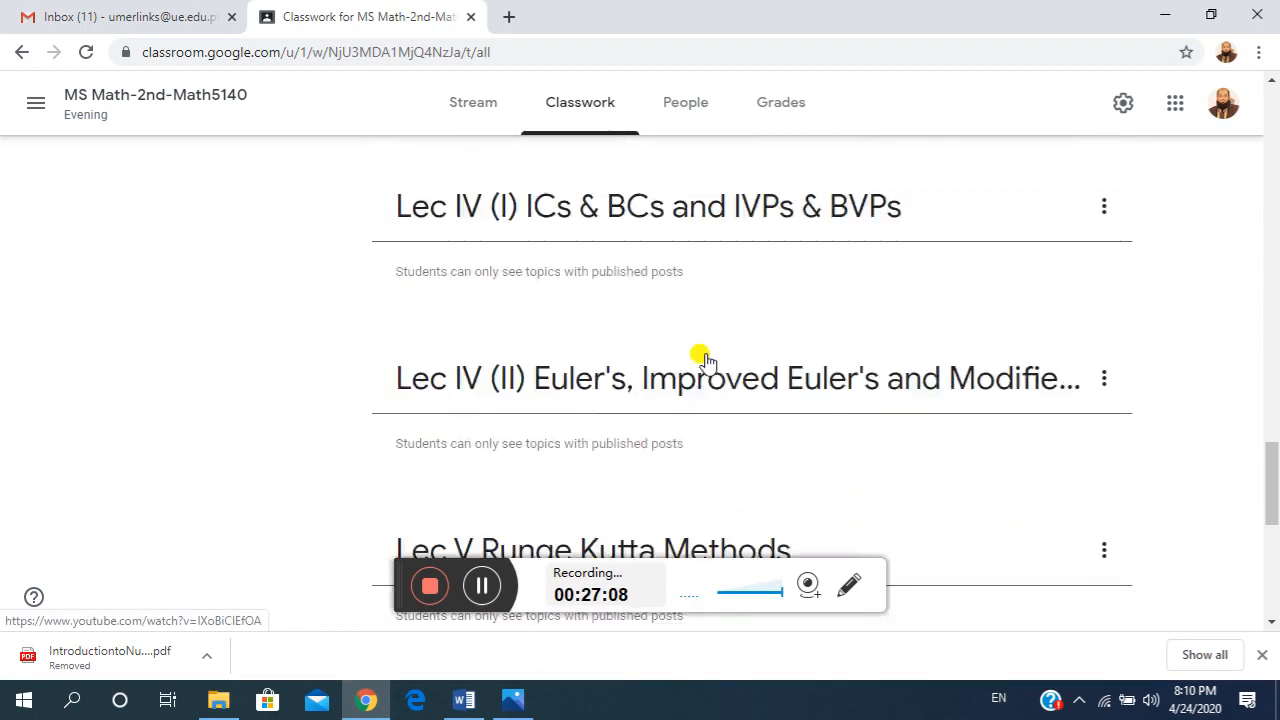
scroll(706, 363, down, 3)
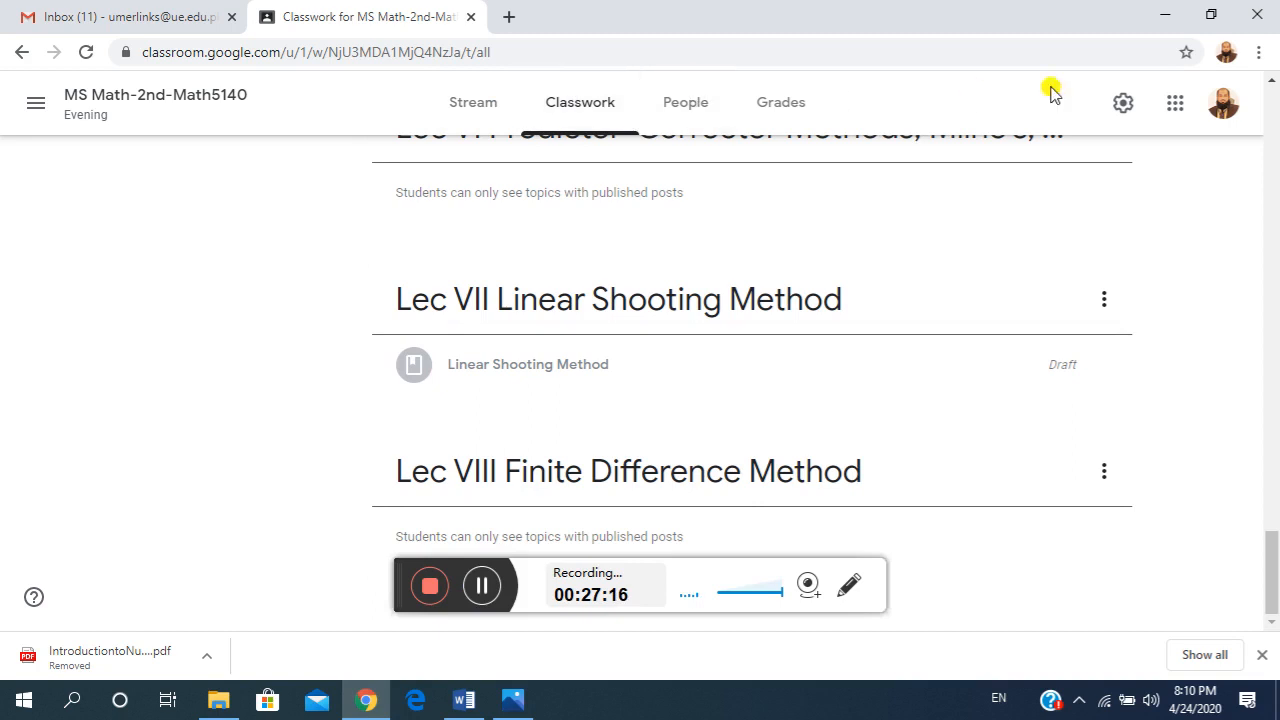
Review the class settings, including the stream options and the Meet link section, and close them without changes.
click(1122, 108)
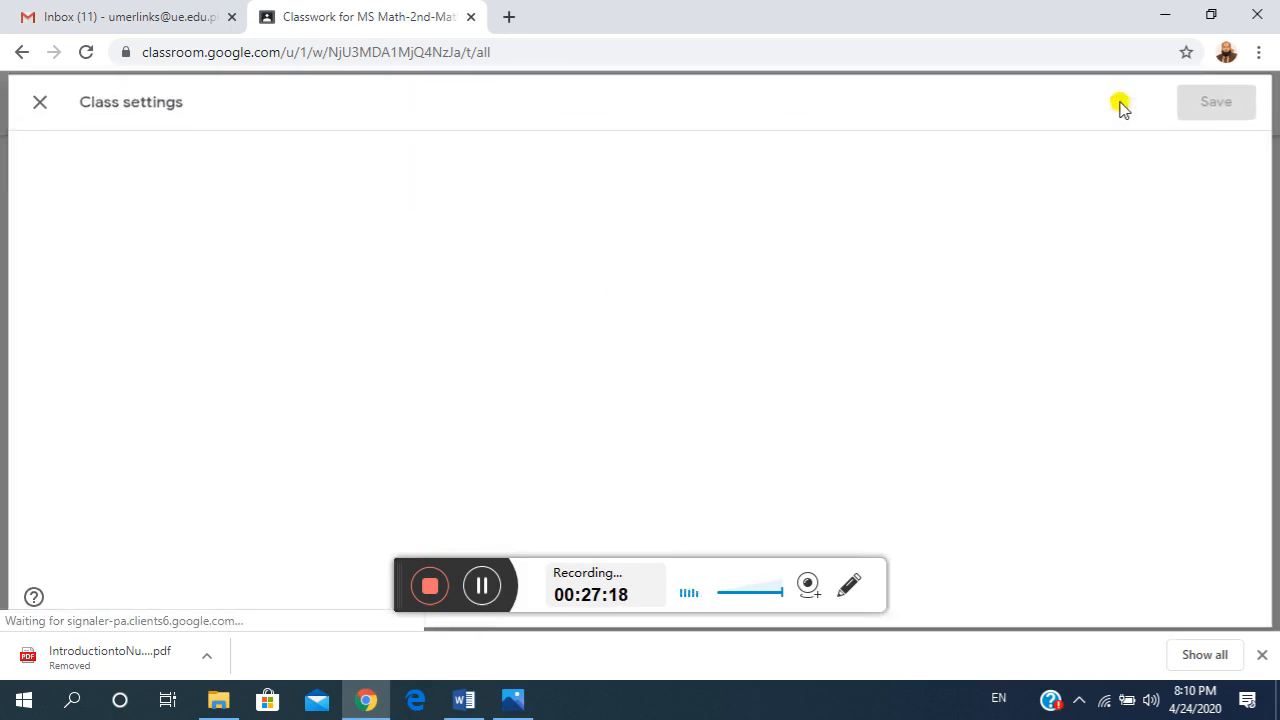
scroll(614, 386, down, 5)
scroll(616, 388, down, 3)
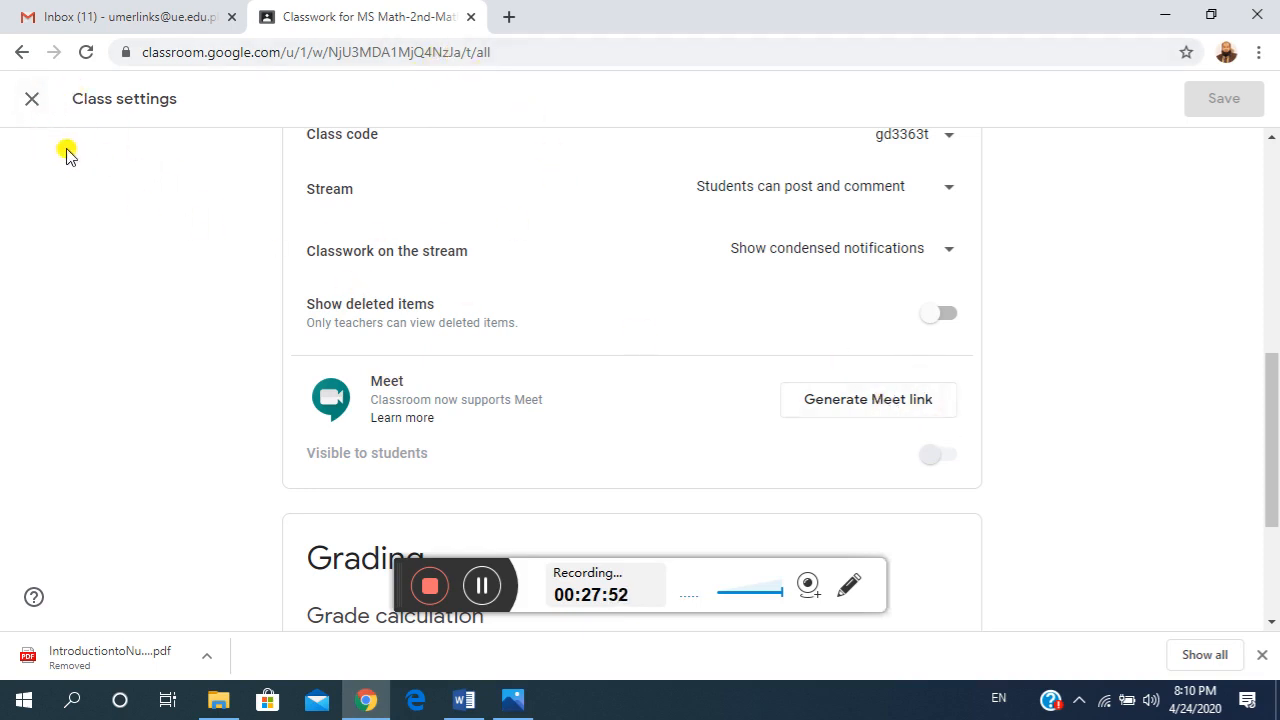
click(32, 98)
Go to meet.google.com in a new browser tab and start a meeting with the nickname BS Math.
click(508, 16)
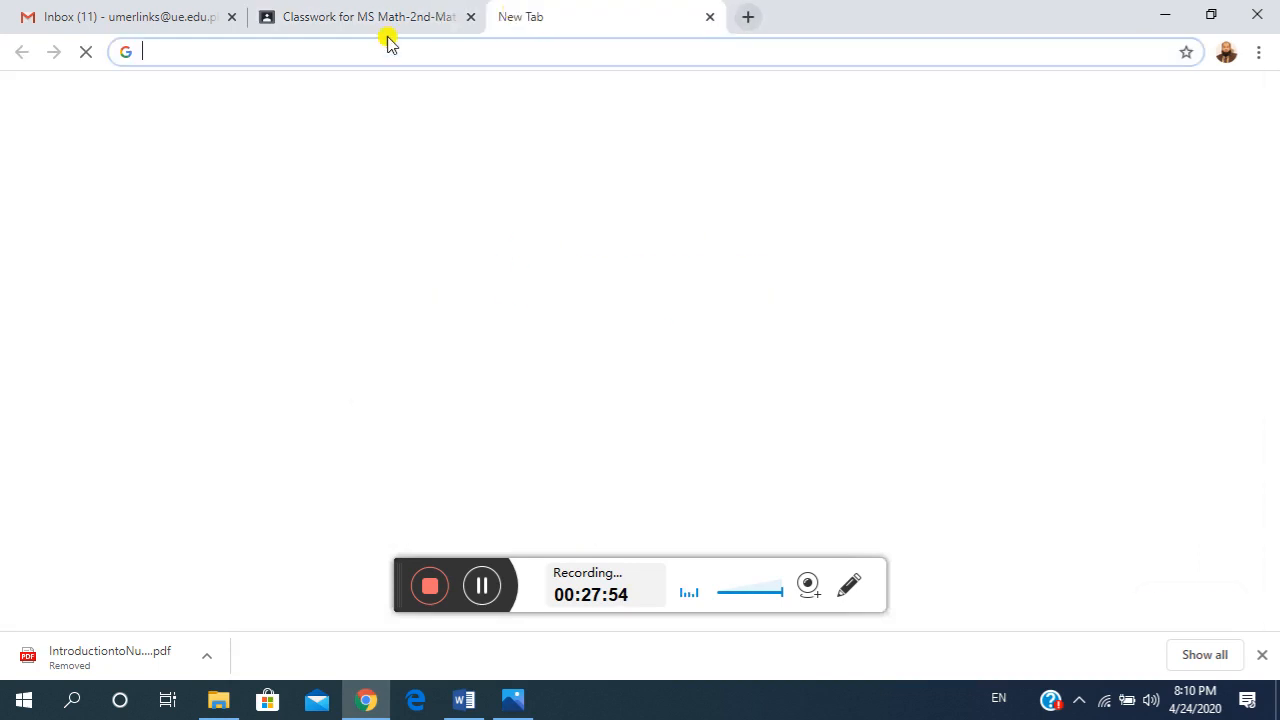
text(meet.google.com)
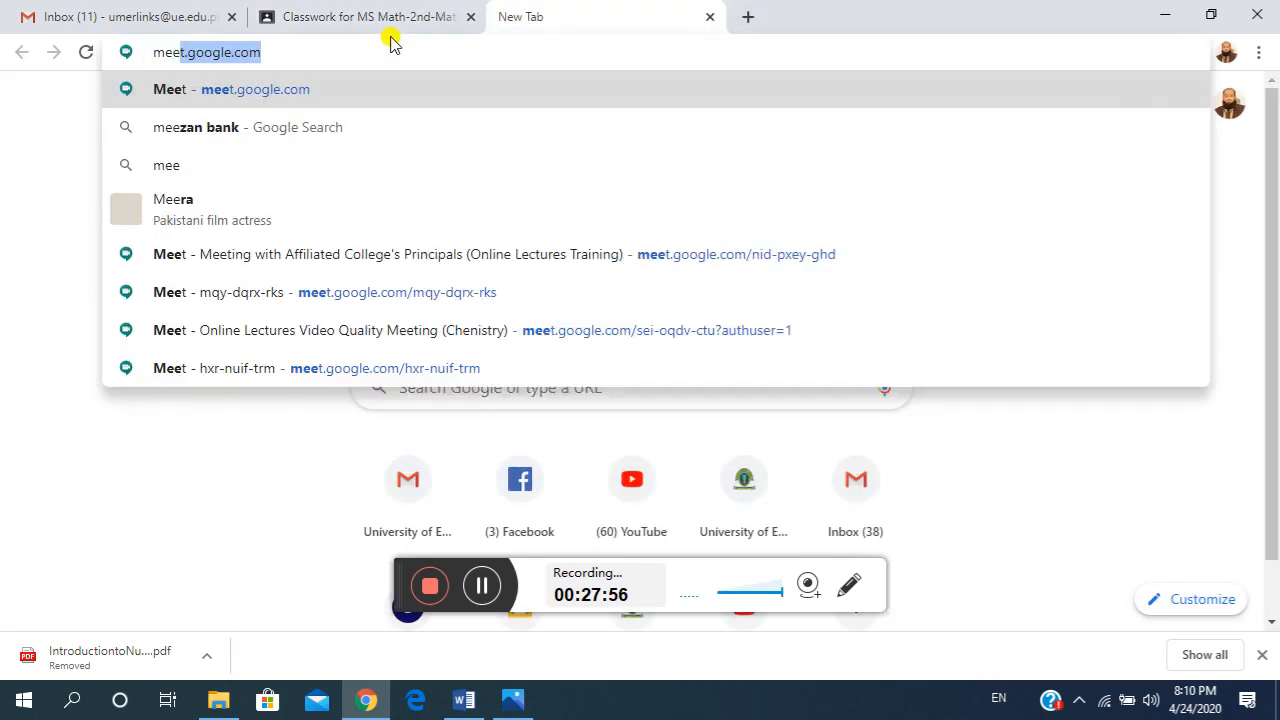
key(Return)
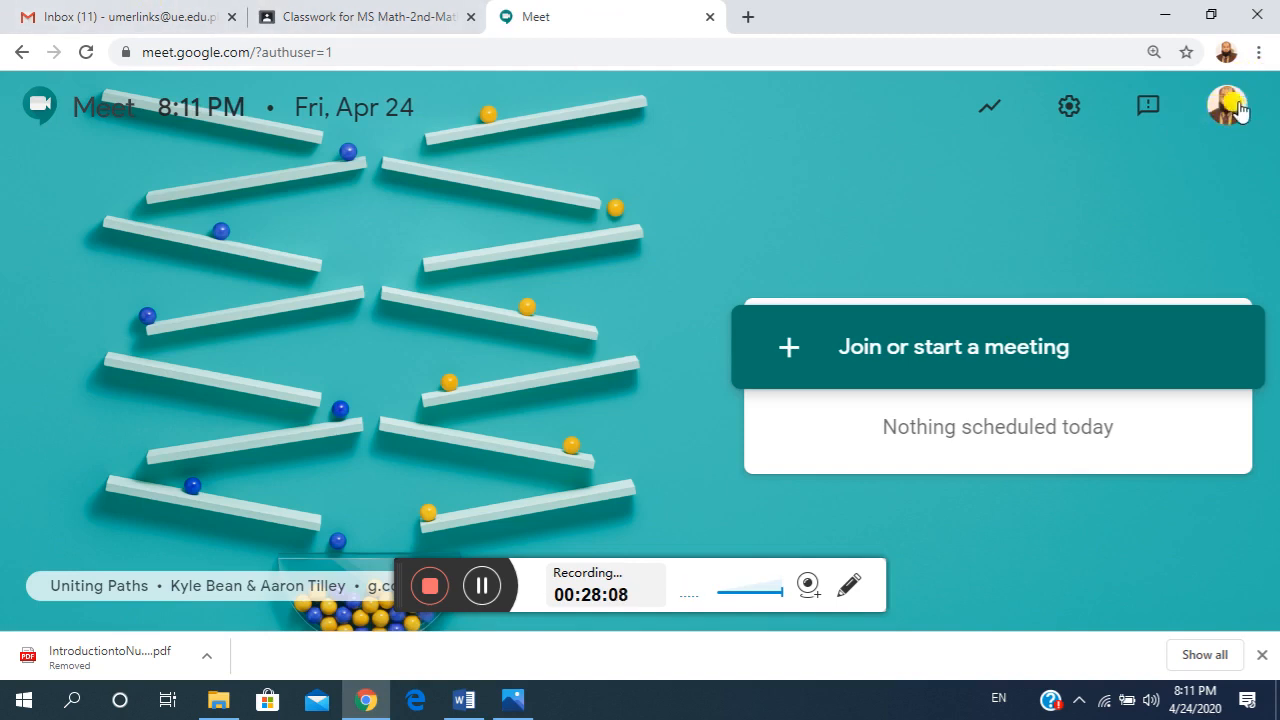
click(950, 358)
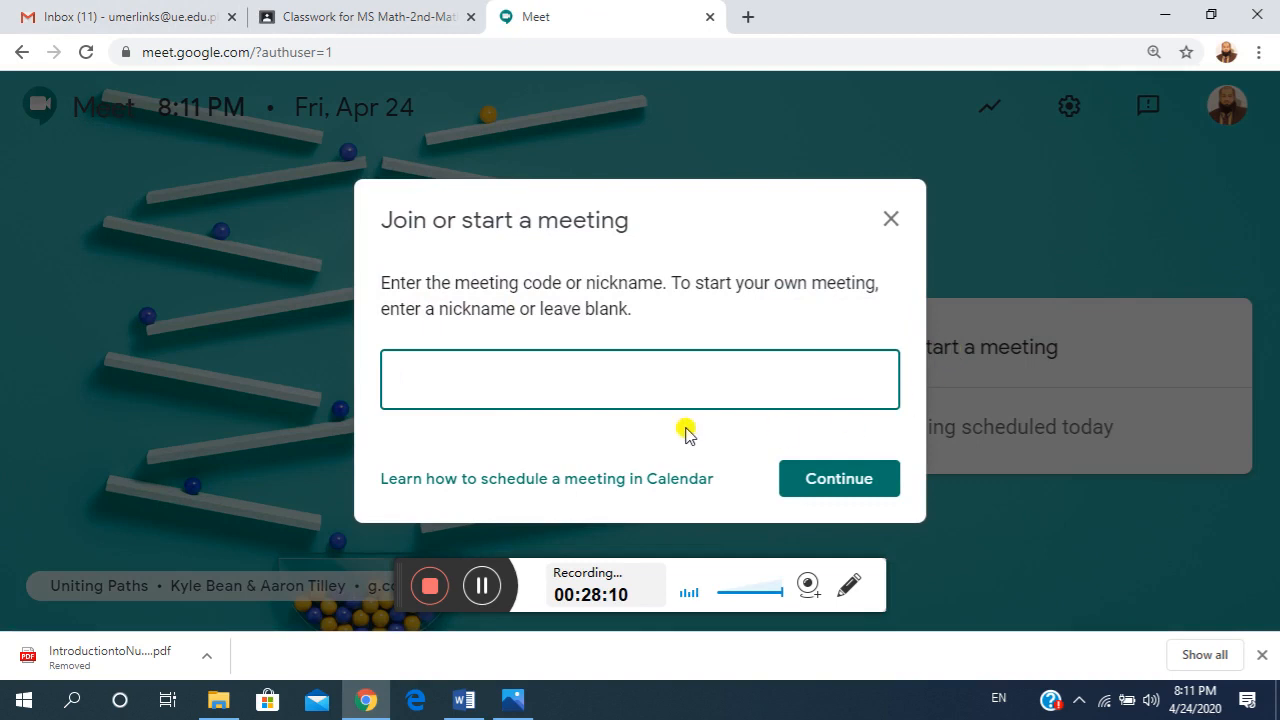
text(BS Math)
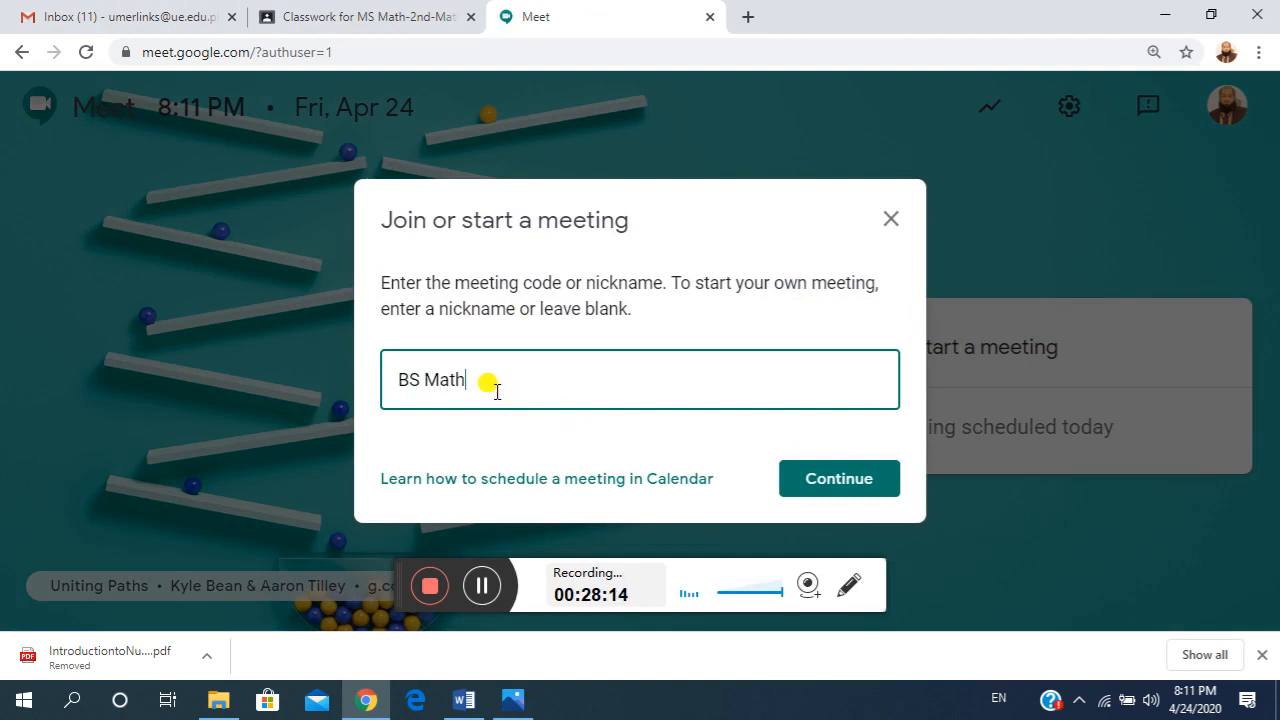
click(845, 481)
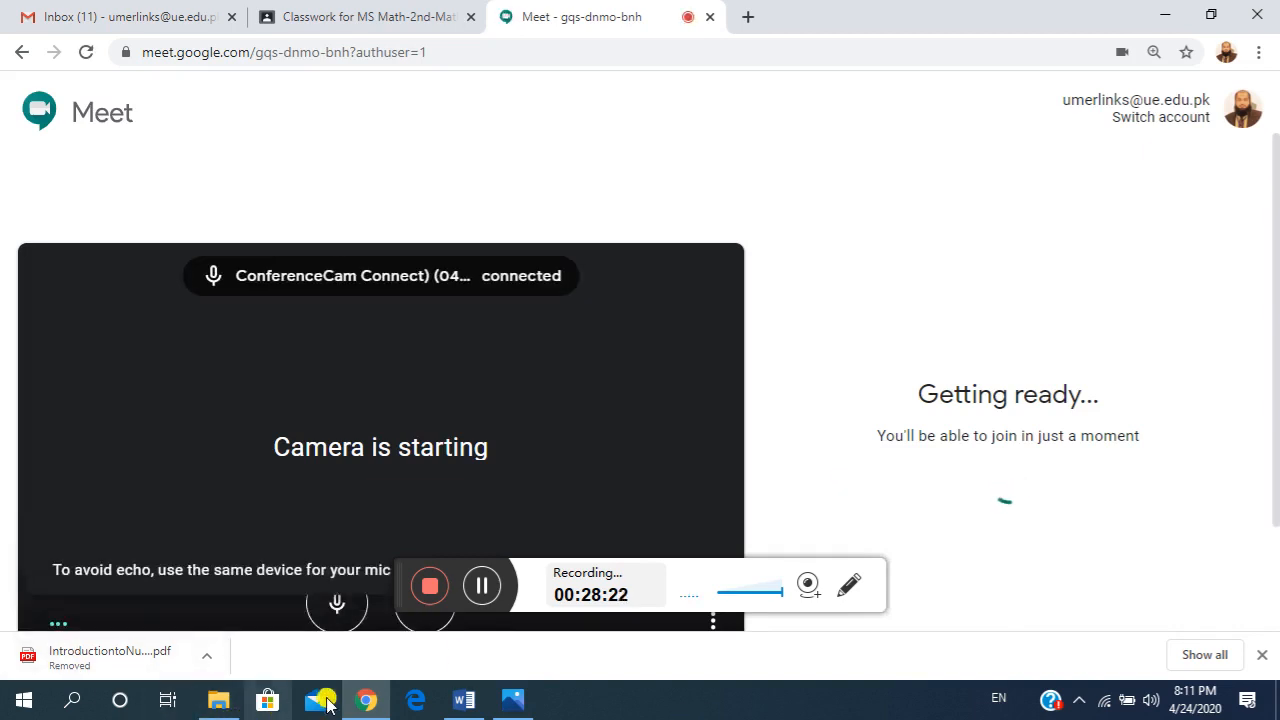
Turn off the camera and join the bsmath meeting.
scroll(700, 380, down, 2)
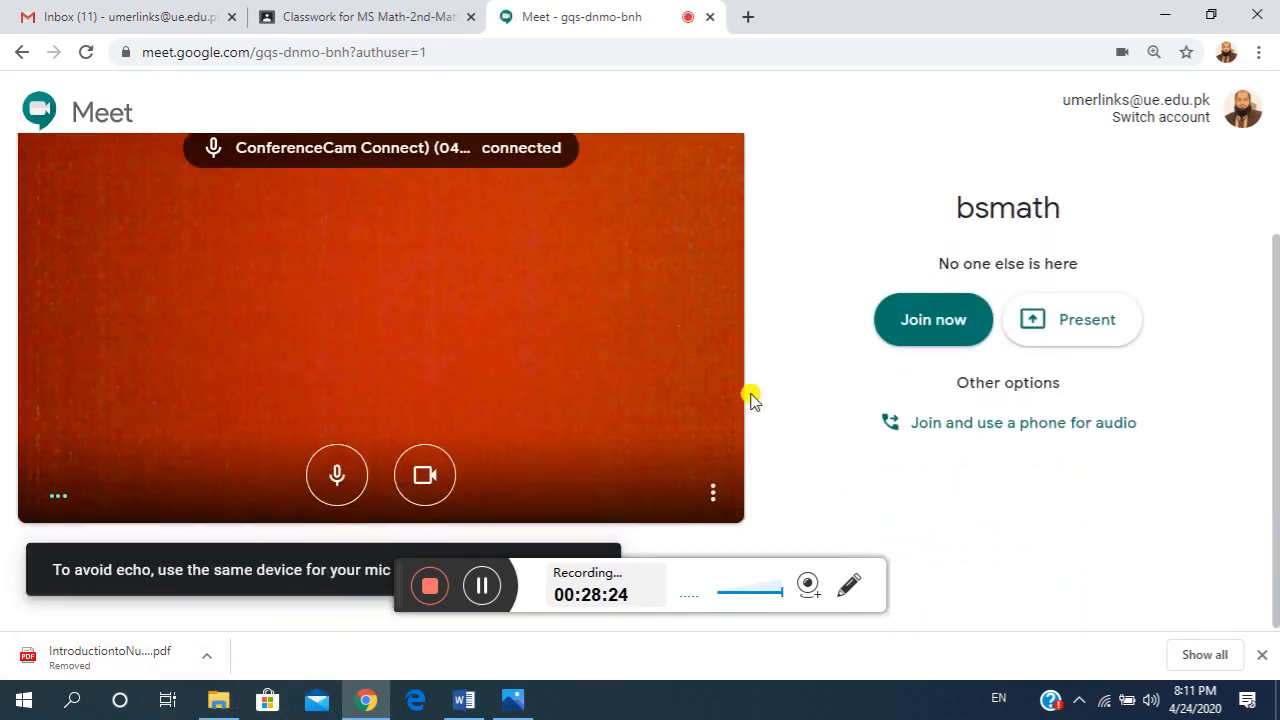
click(428, 474)
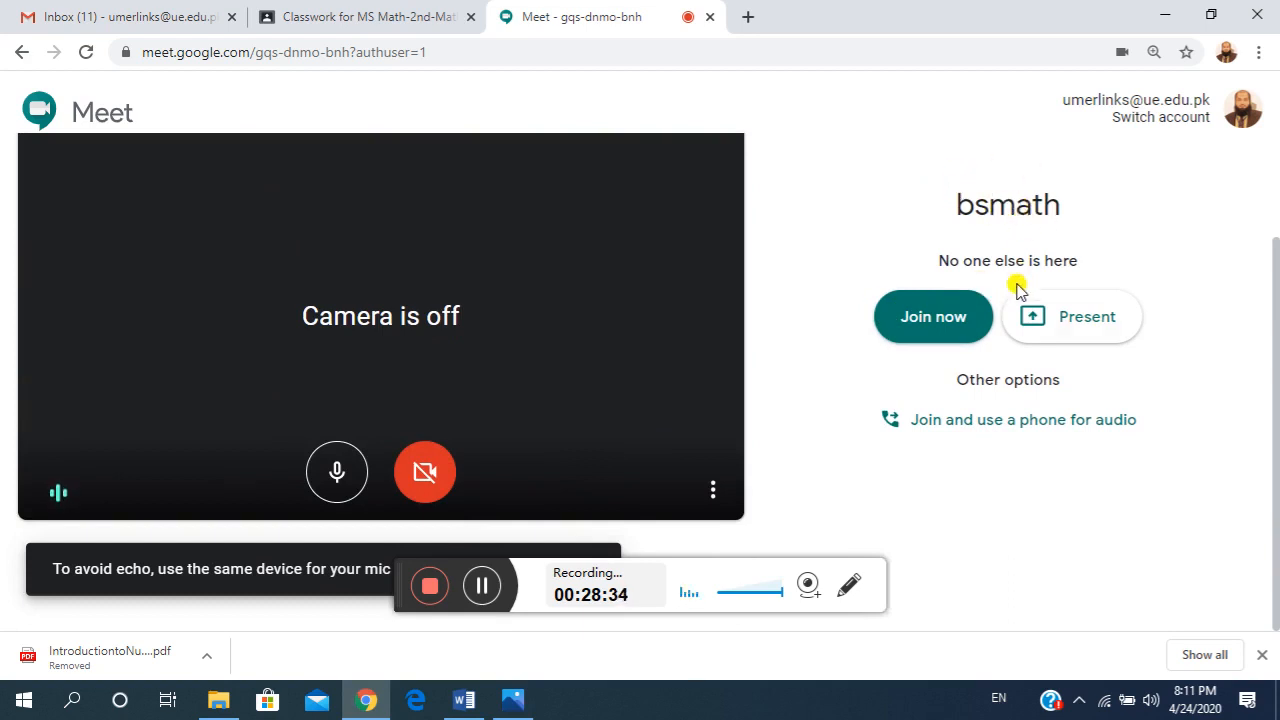
click(933, 317)
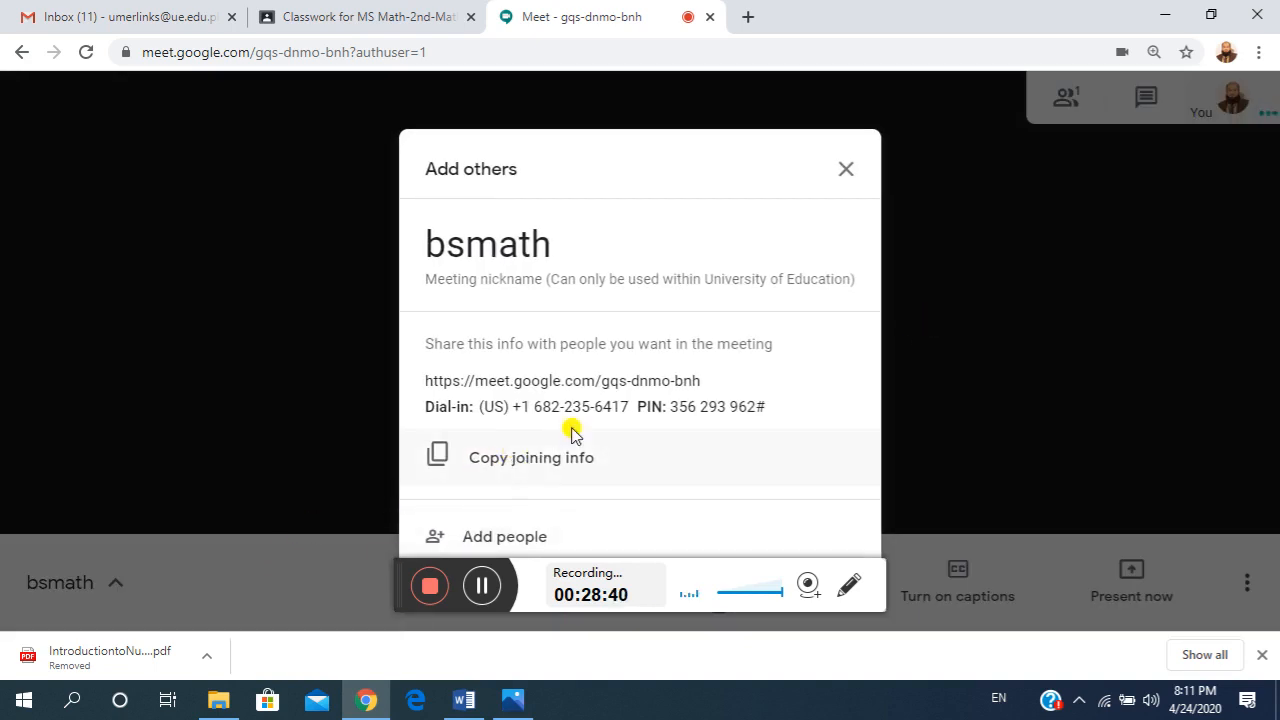
Copy the meeting's link and paste it into a new announcement for all students in the MS Math-2nd-Math5140 stream.
drag(700, 386, 421, 388)
key(ctrl+c)
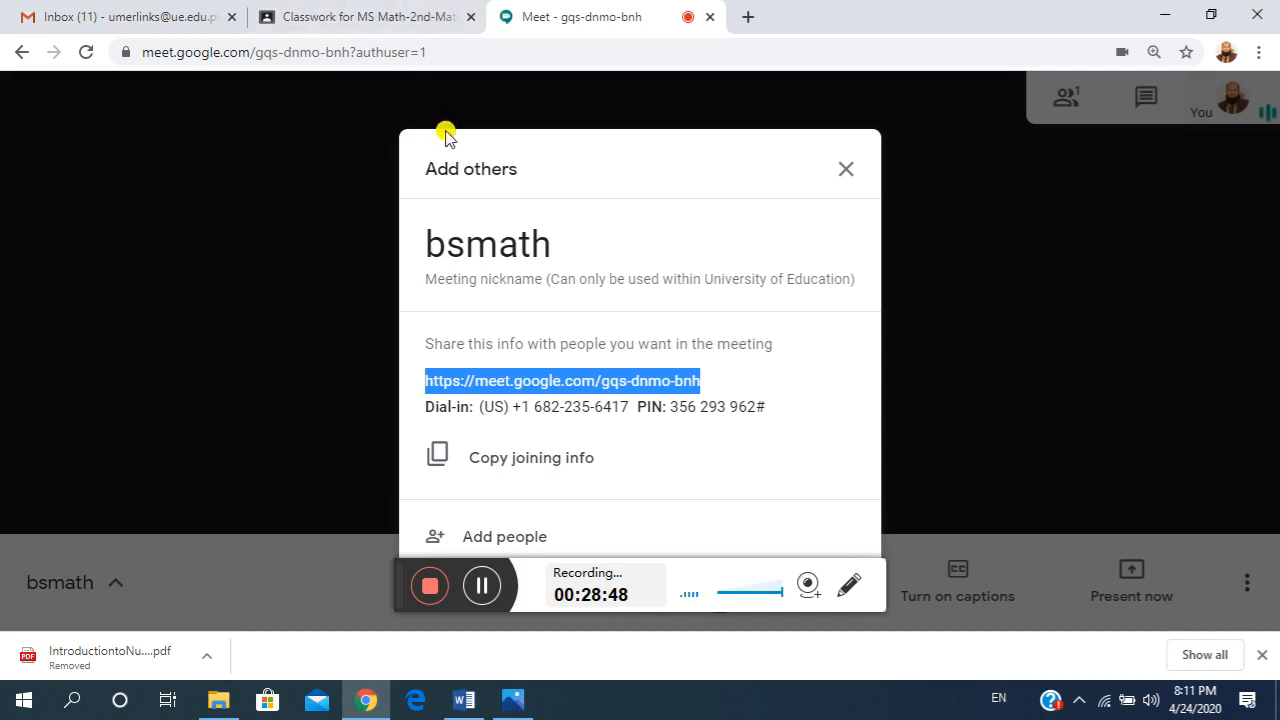
click(360, 11)
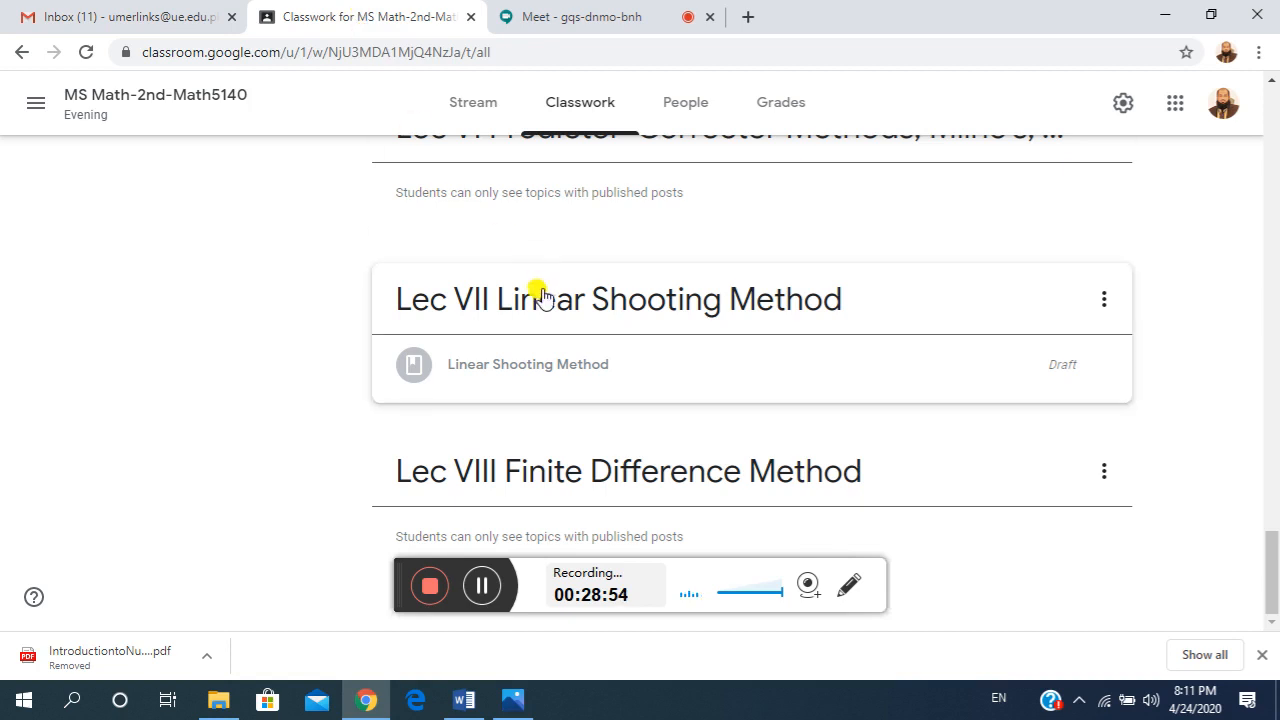
scroll(535, 295, up, 3)
scroll(540, 298, up, 3)
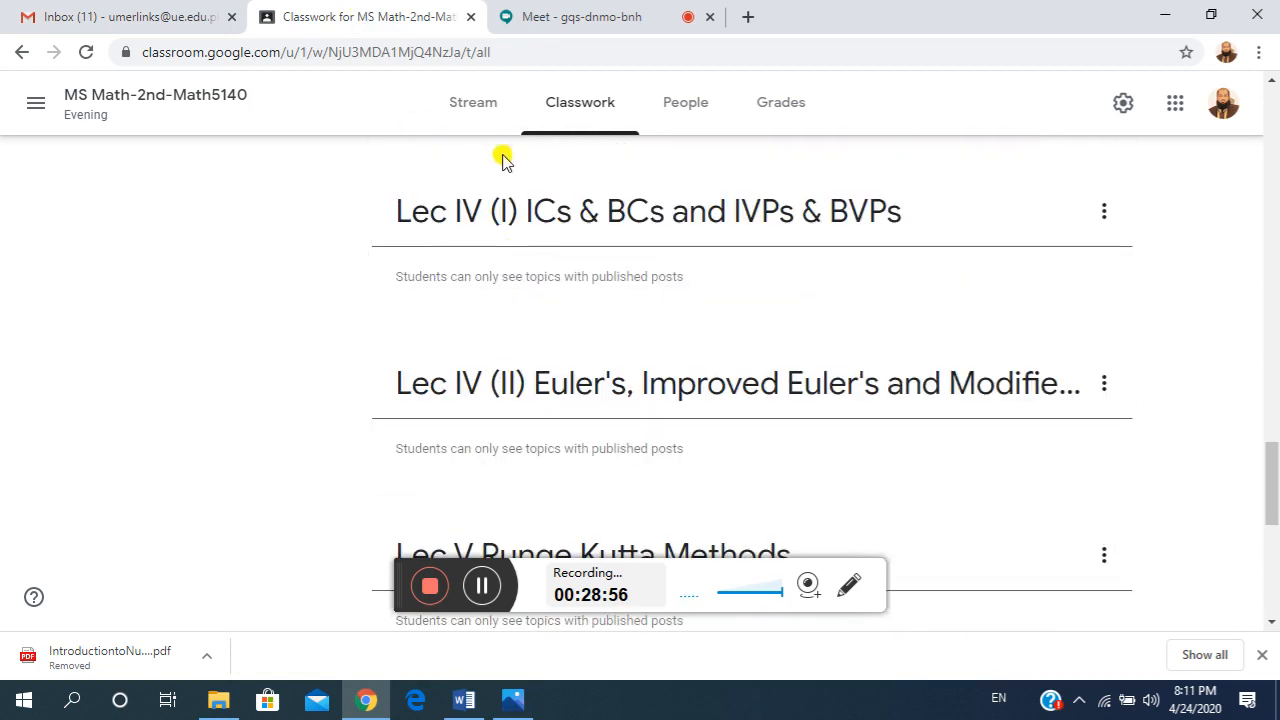
click(486, 108)
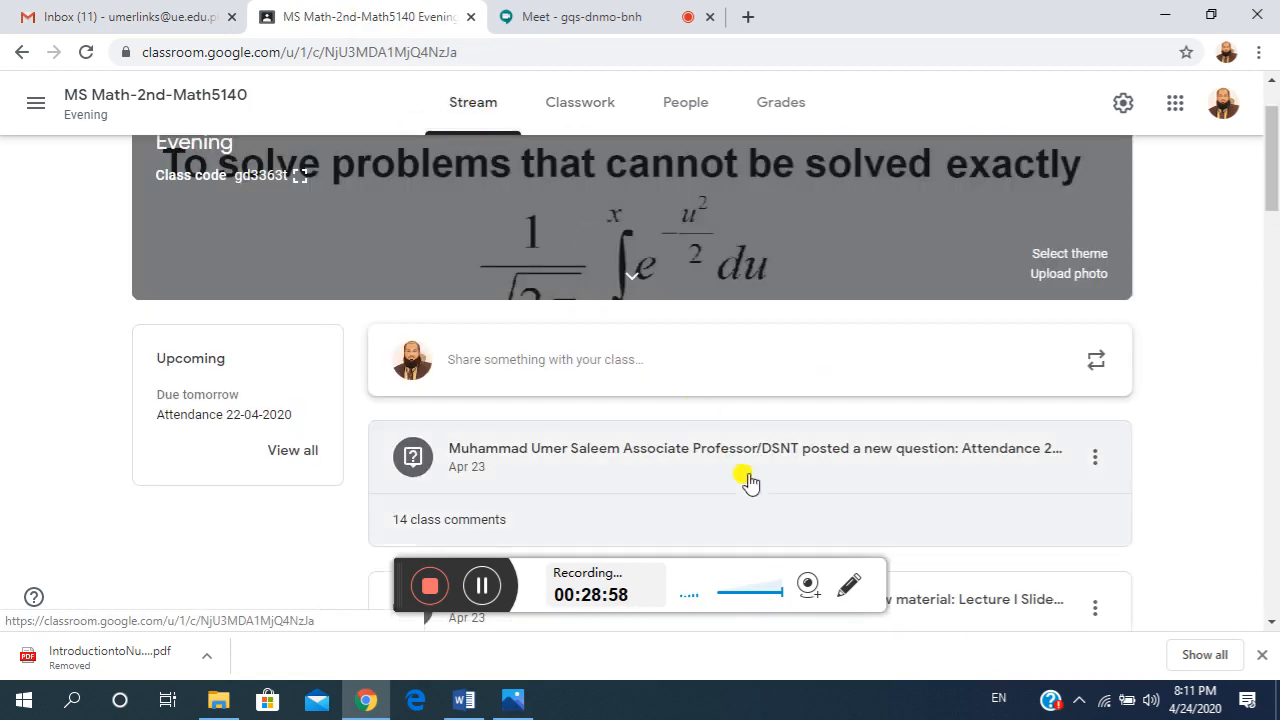
click(565, 374)
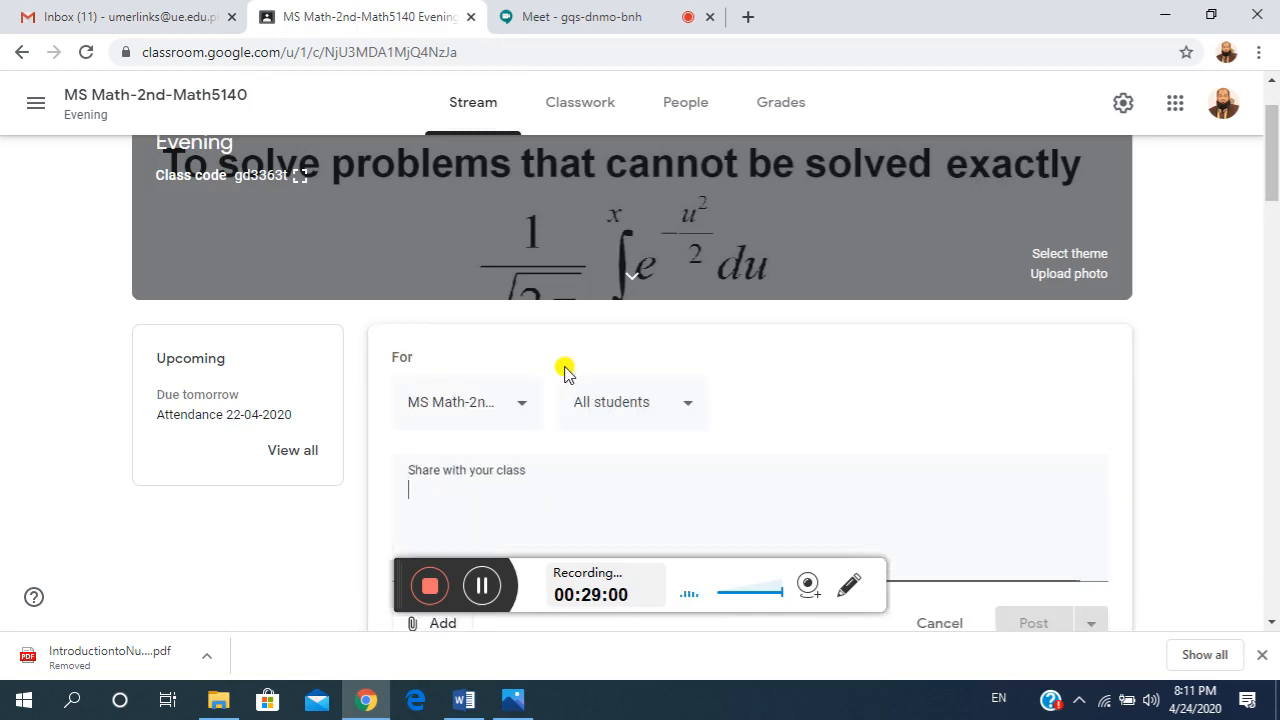
key(ctrl+v)
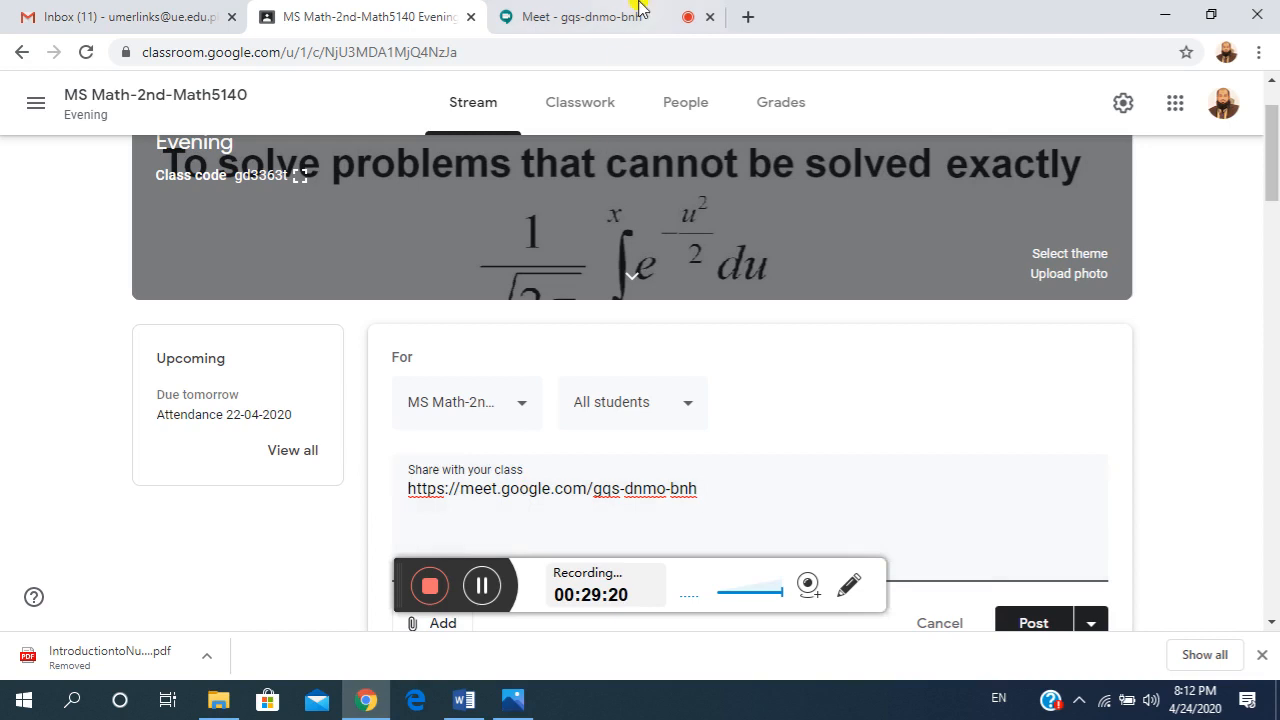
Return to the bsmath meeting, dismiss the Add others dialog and present the entire screen to the participants.
click(610, 18)
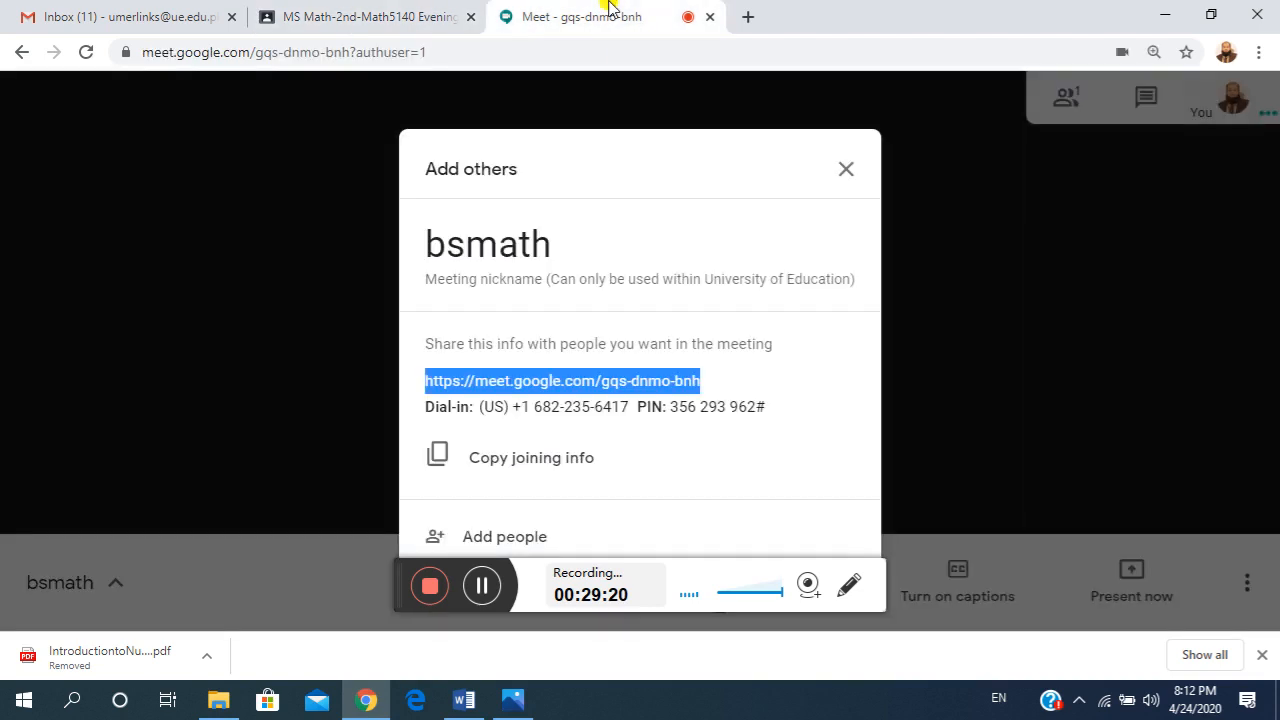
click(846, 169)
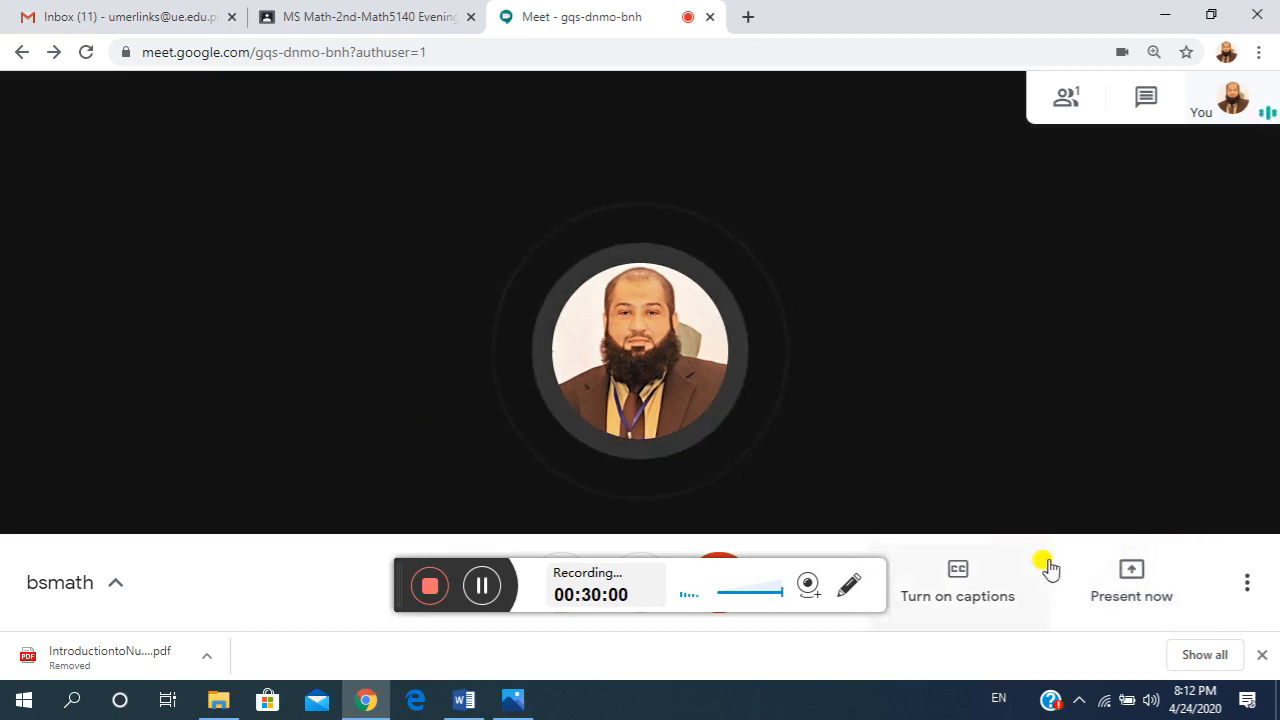
click(1138, 583)
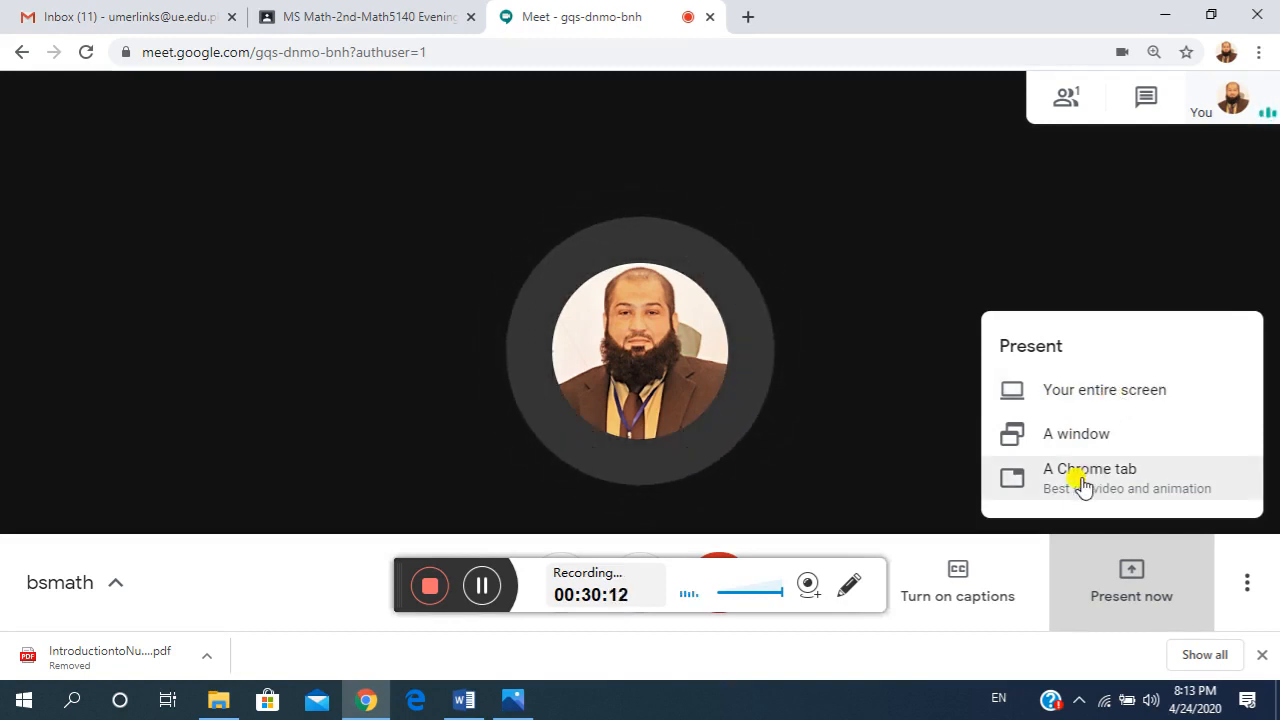
click(1107, 400)
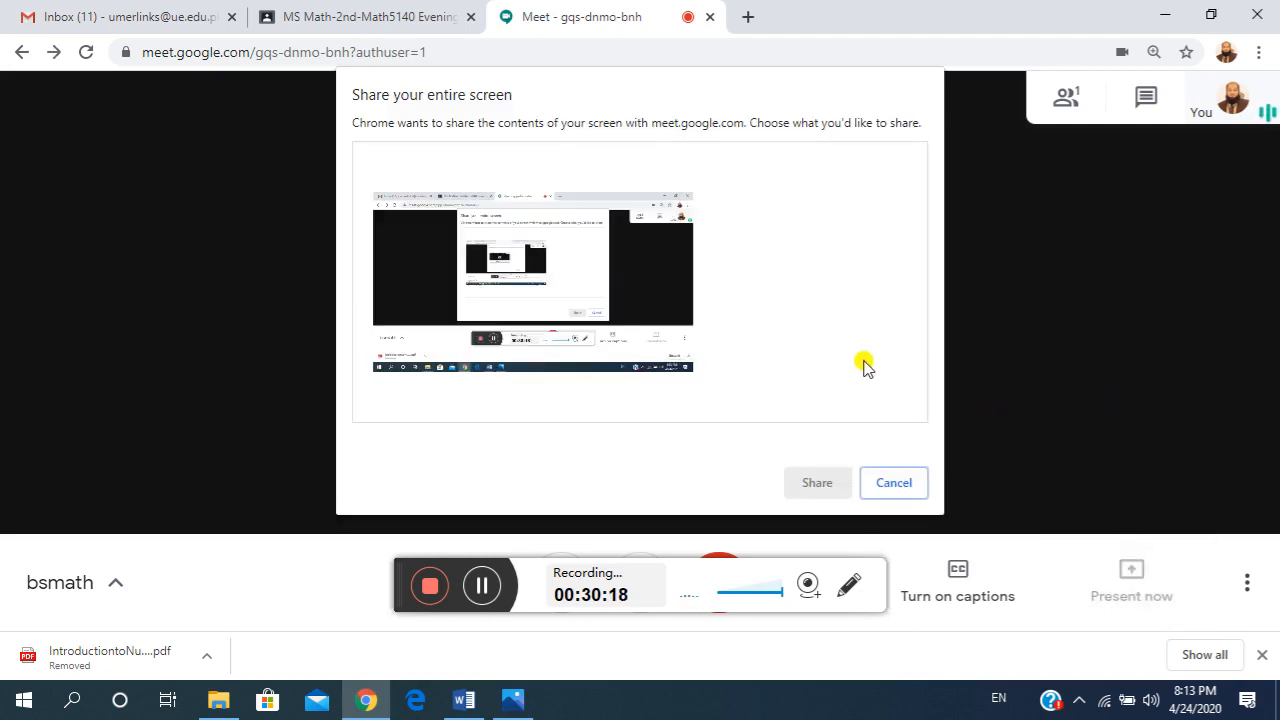
click(654, 274)
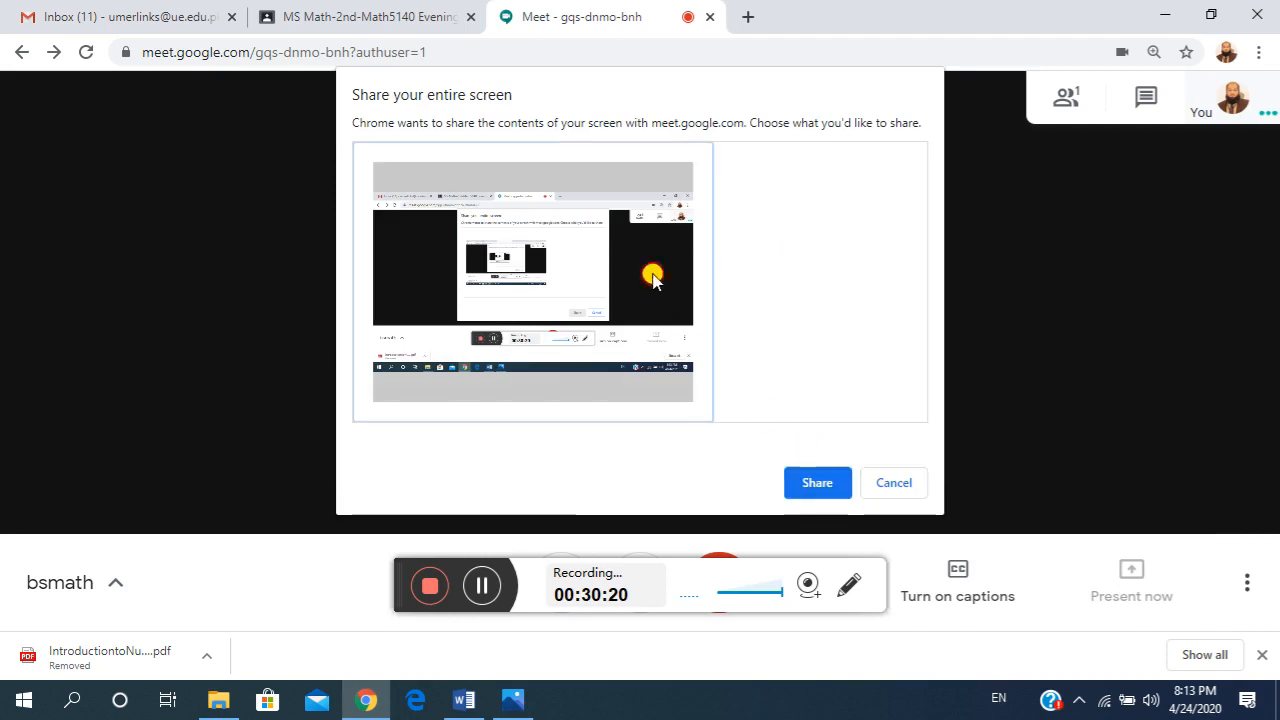
click(815, 484)
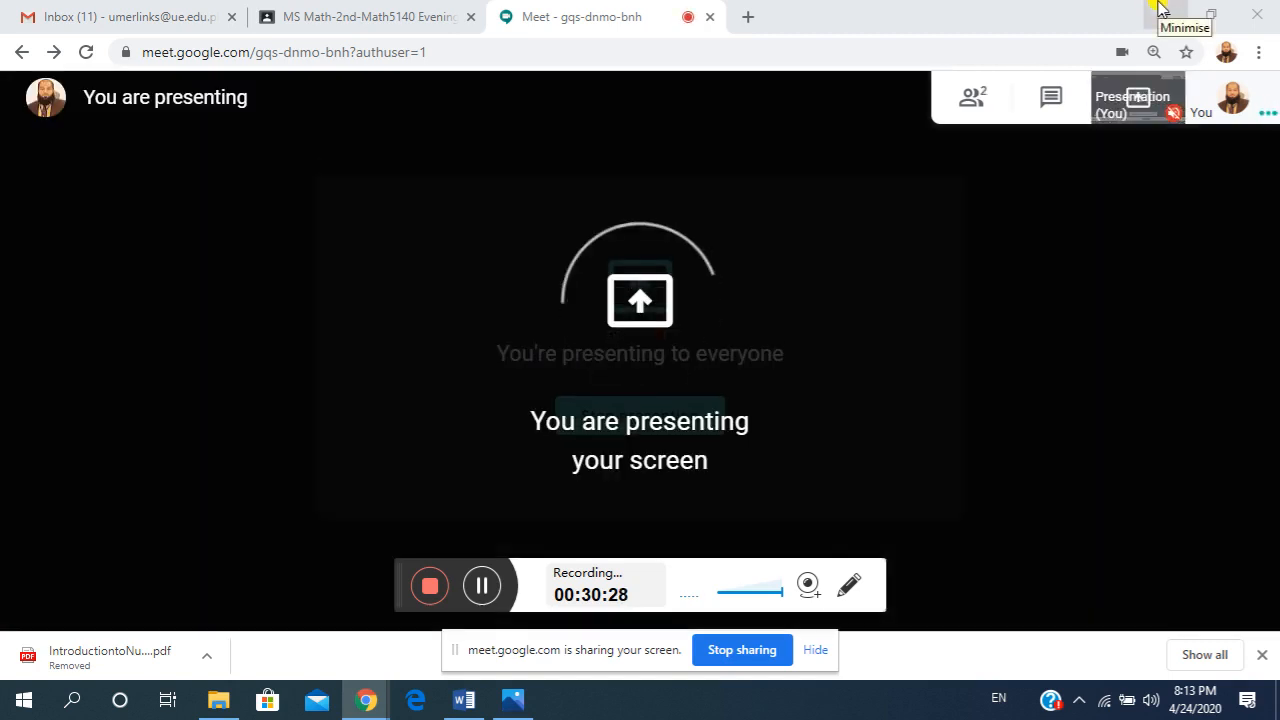
Clear the desktop of open windows, open the Introduction to Numerical Analysis PDF and show its title pages in an enlarged view.
click(1160, 8)
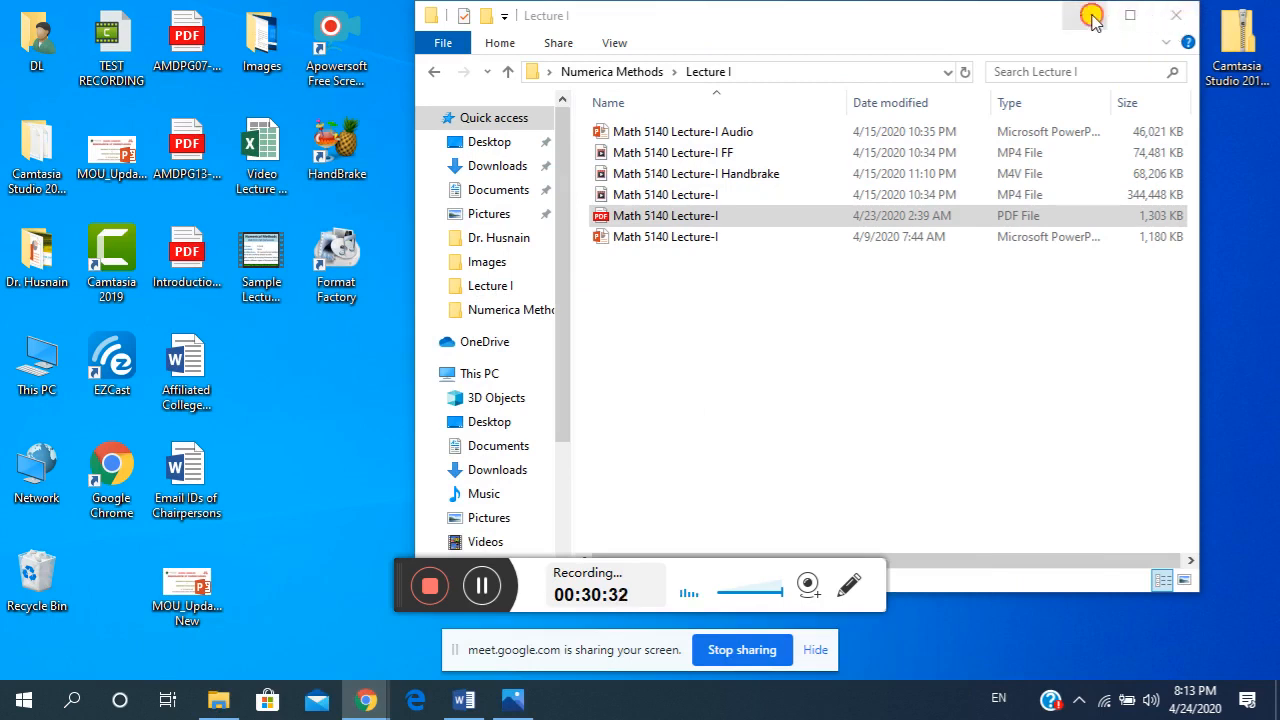
click(1086, 16)
double_click(199, 253)
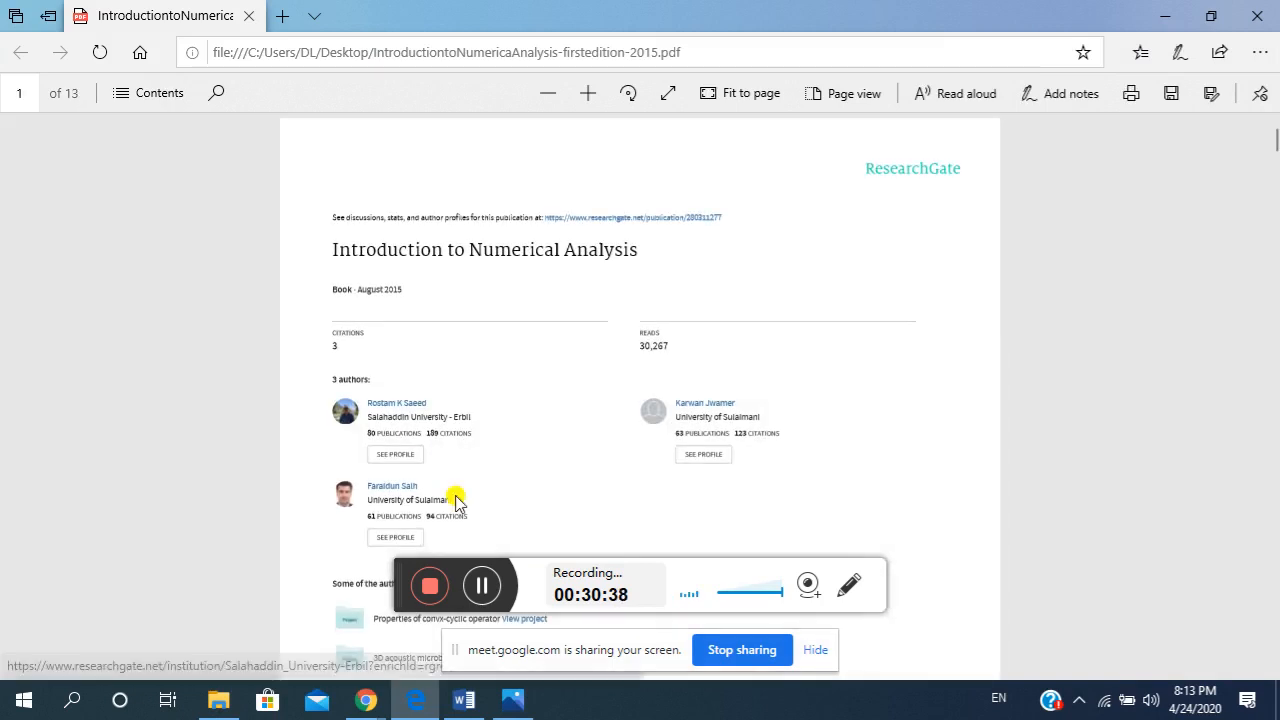
scroll(673, 410, down, 9)
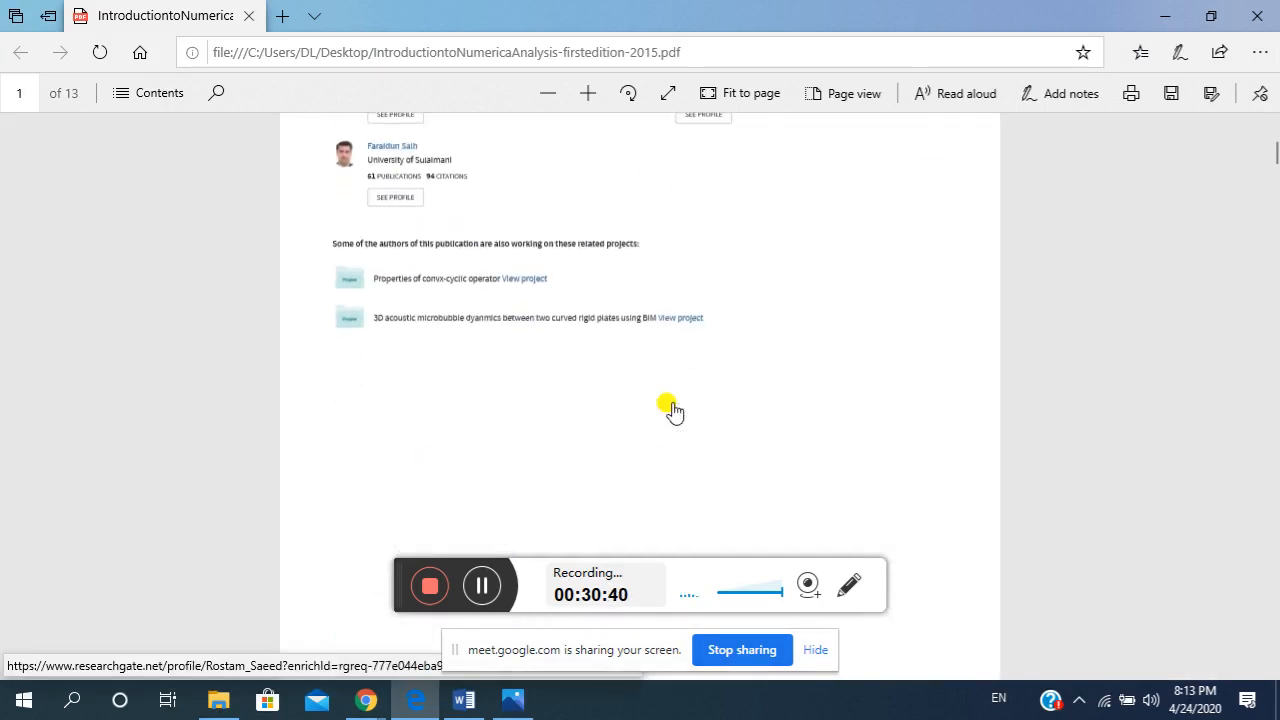
click(757, 92)
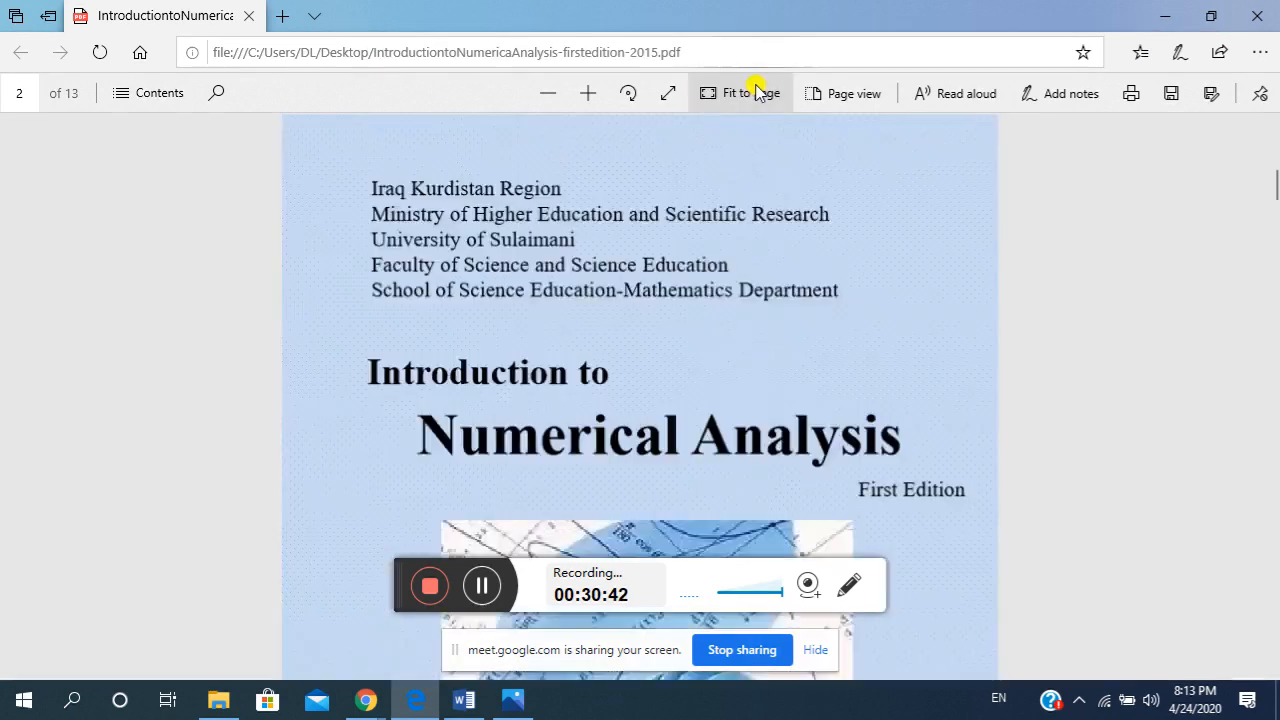
click(757, 93)
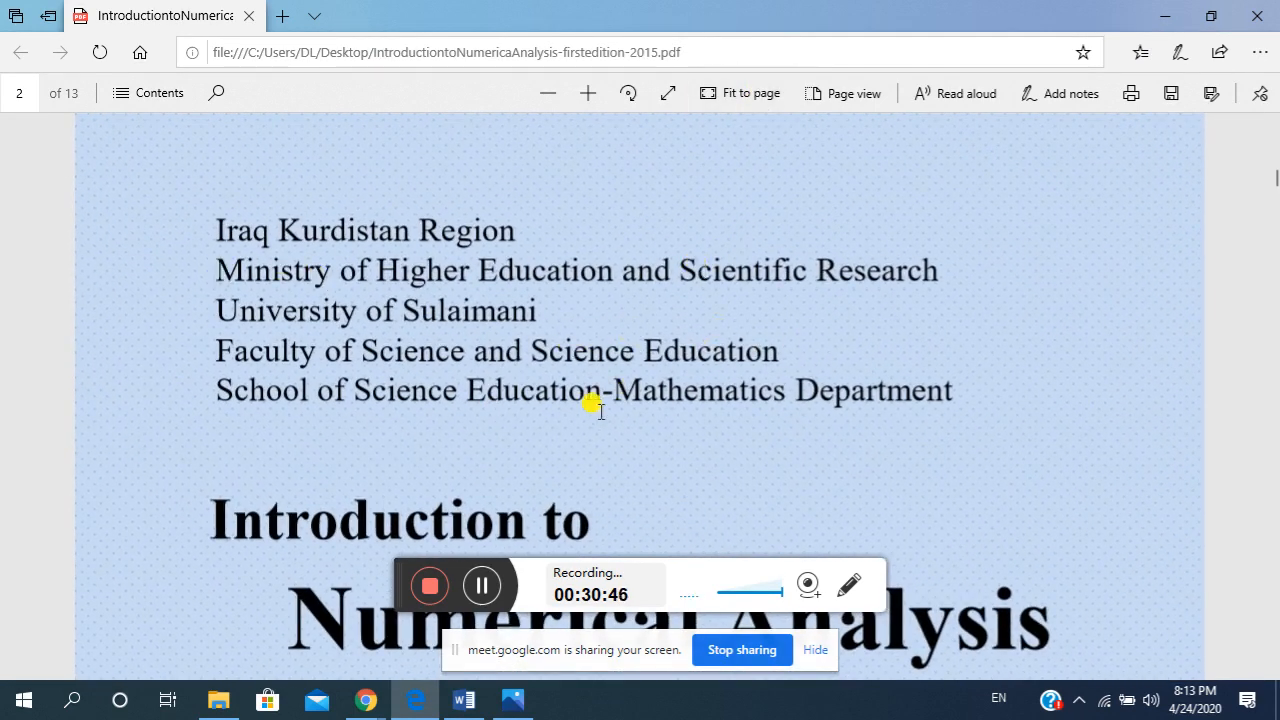
scroll(591, 406, down, 3)
scroll(813, 416, down, 10)
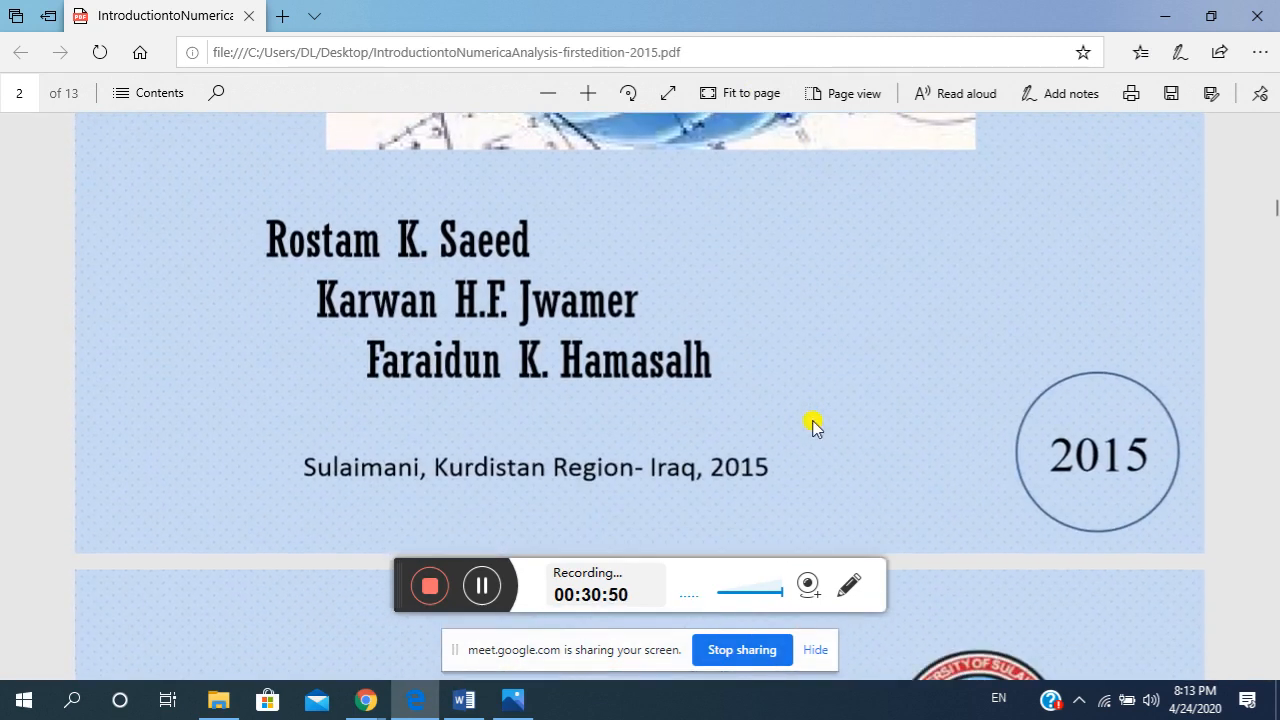
scroll(812, 425, down, 5)
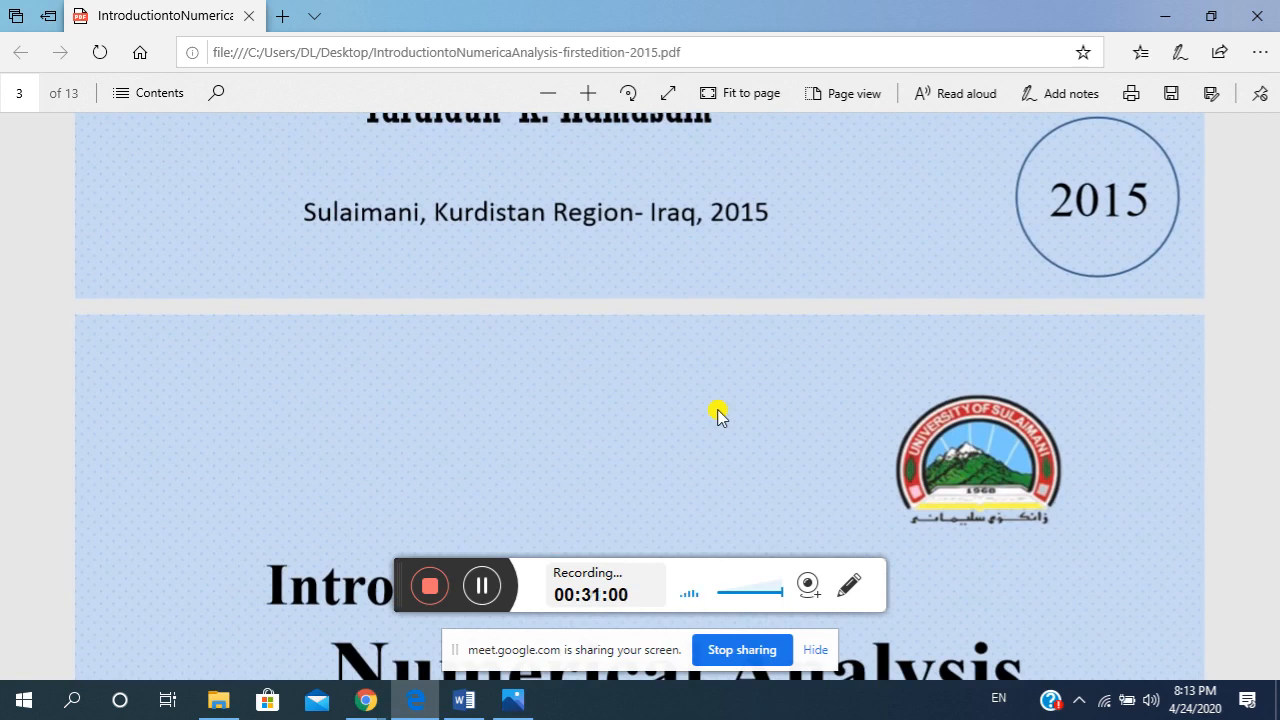
Close the PDF, return to the bsmath meeting and stop presenting.
click(1258, 16)
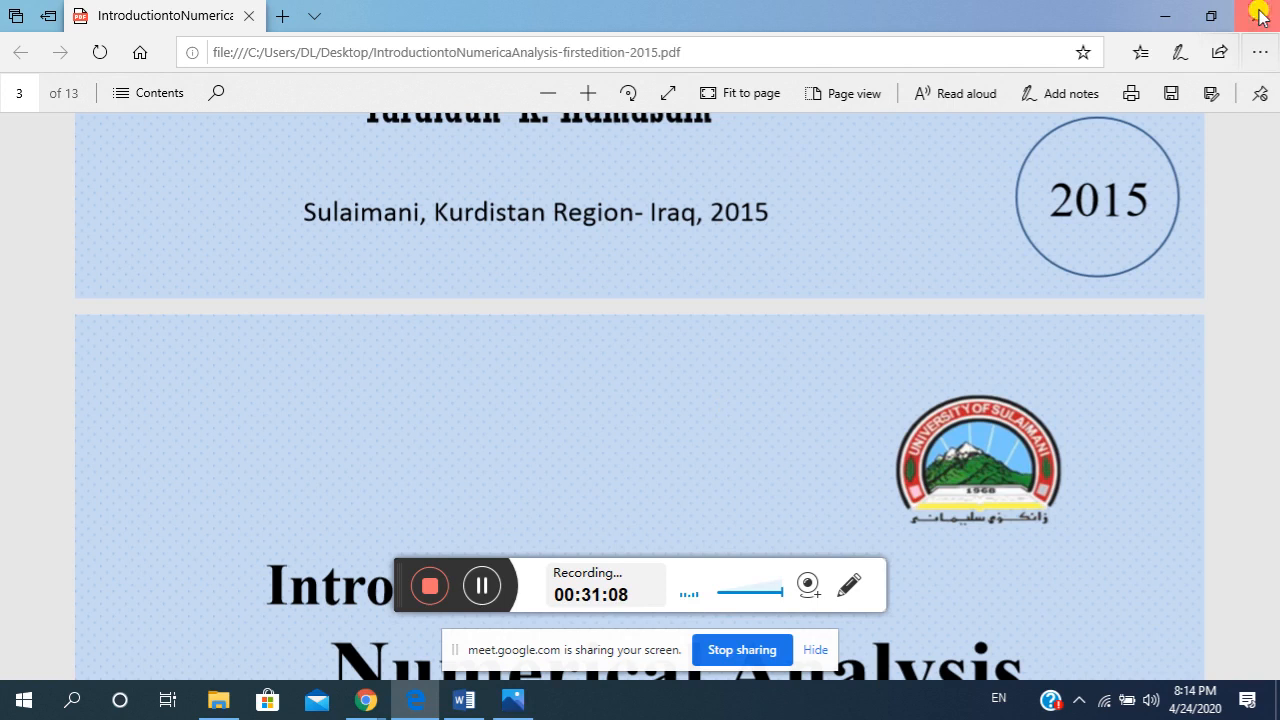
click(583, 422)
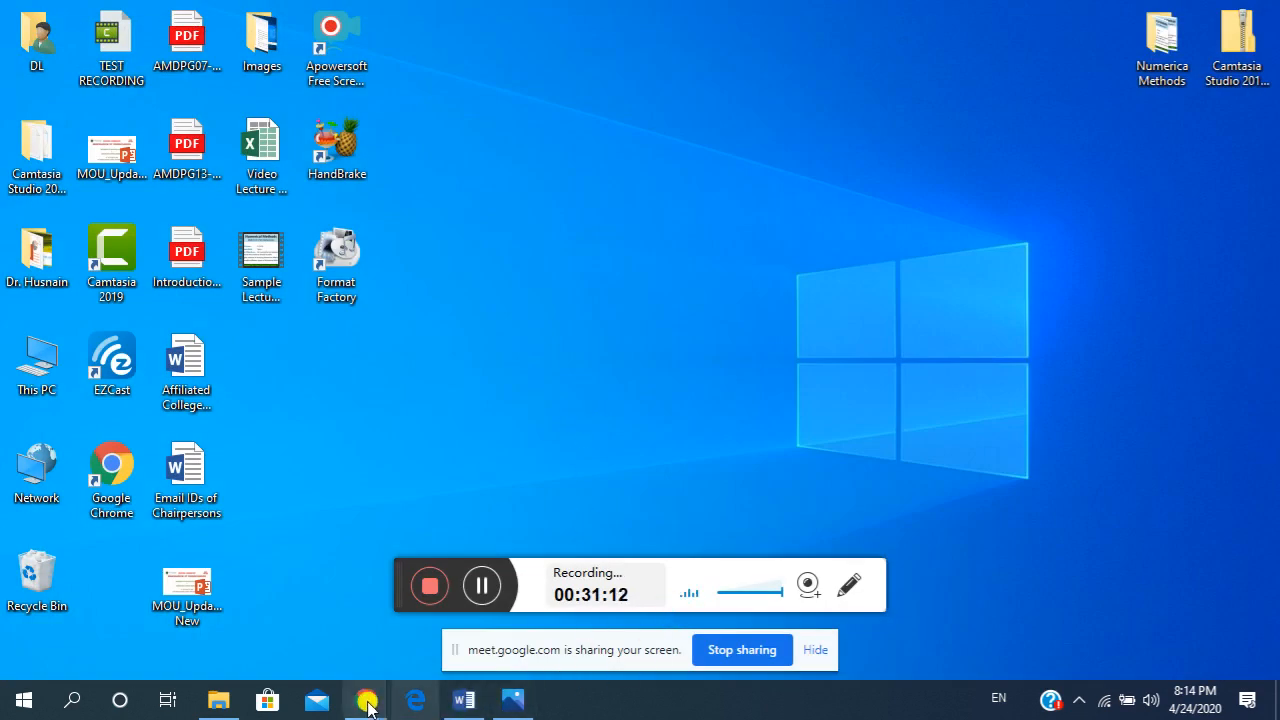
mouse_move(368, 695)
click(337, 625)
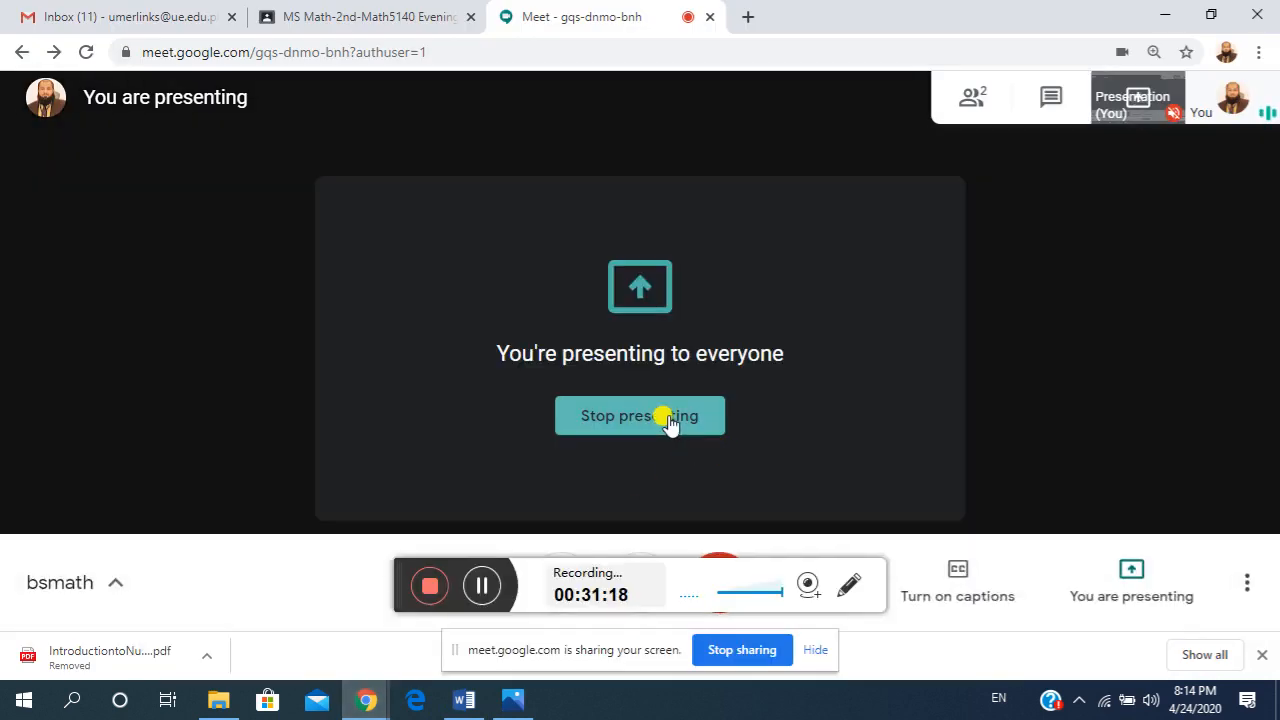
click(668, 420)
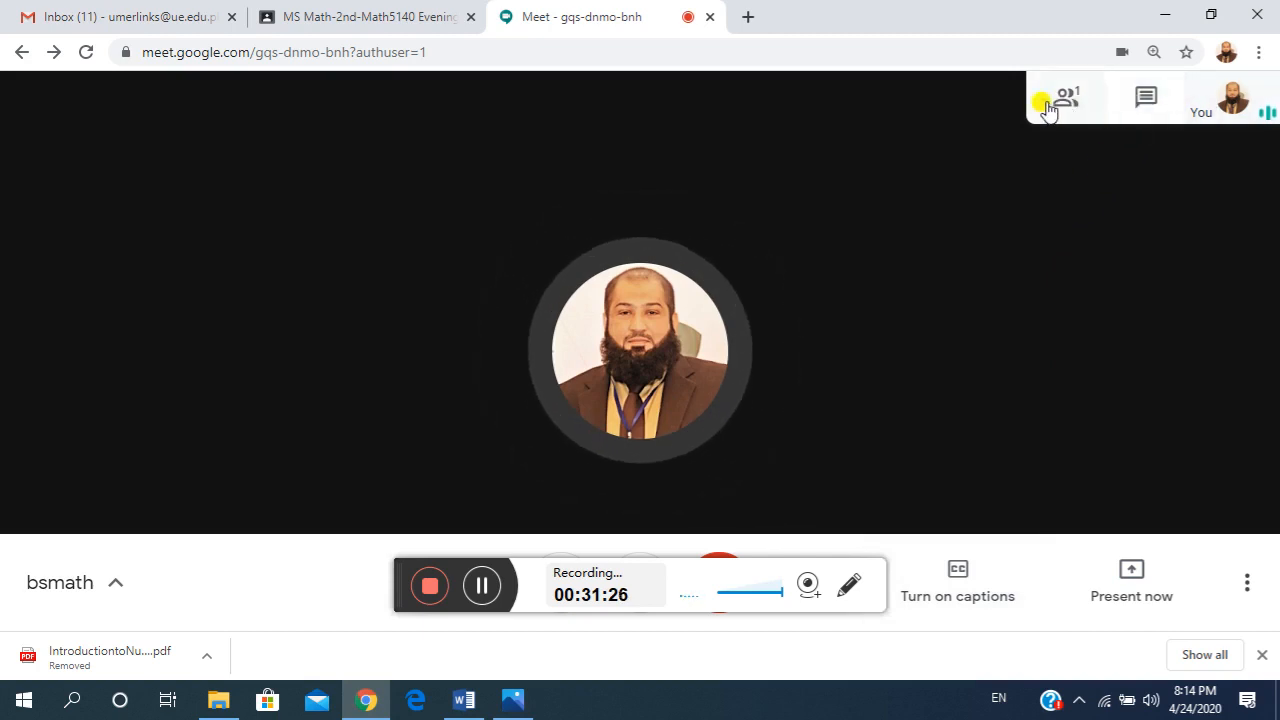
Send the message "hello" to everyone in the meeting chat.
click(1148, 101)
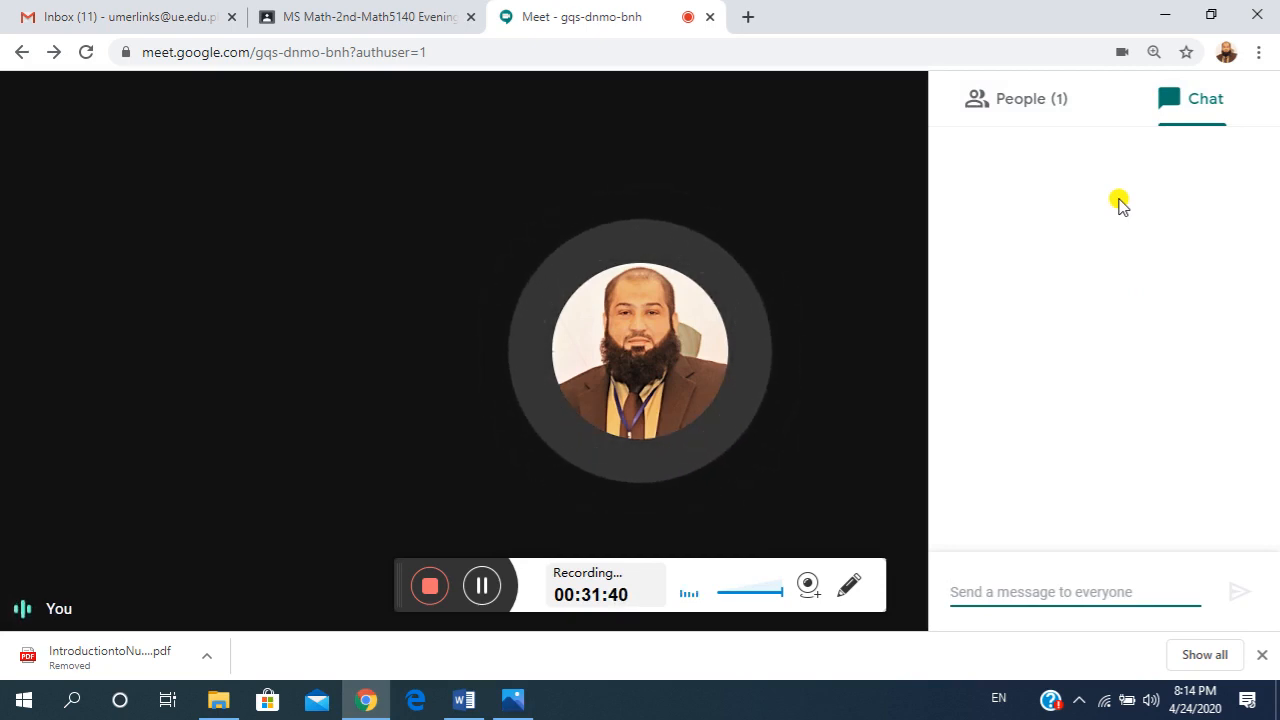
text(hello)
key(Return)
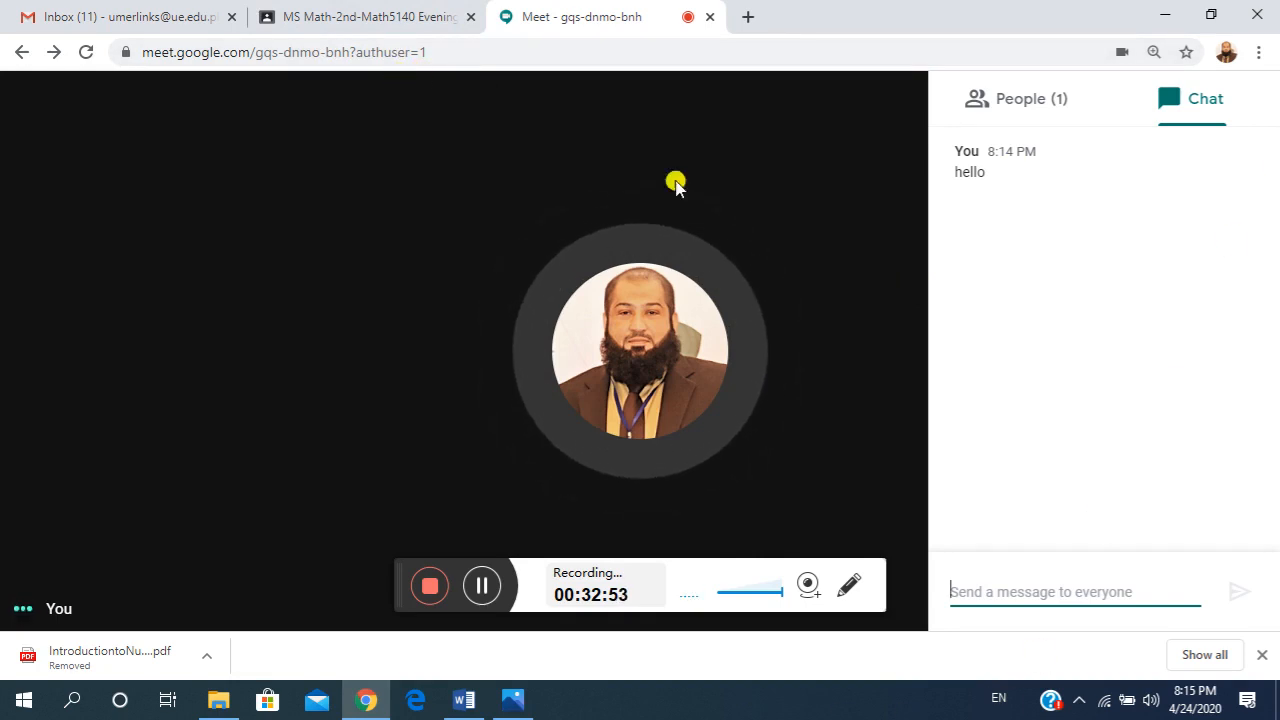
Close the Meet session, discard the unposted announcement and look through the Classwork topics of MS Math-2nd-Math5140.
click(393, 17)
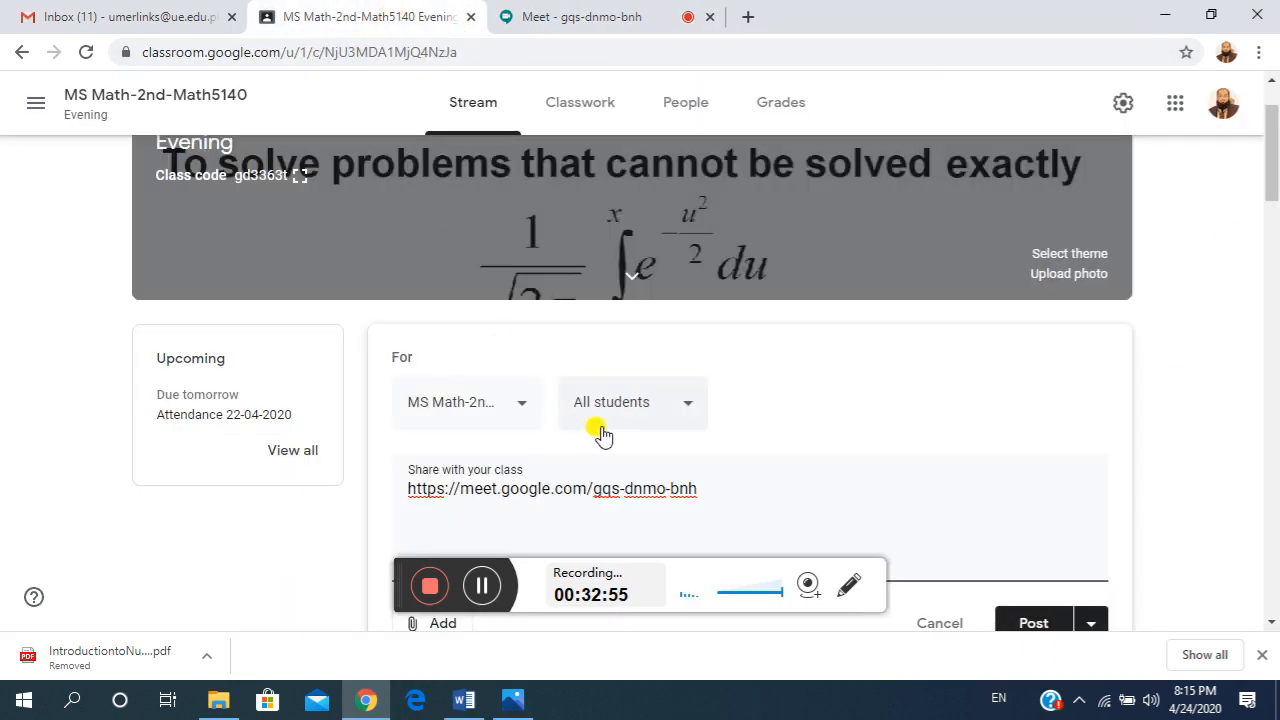
click(614, 14)
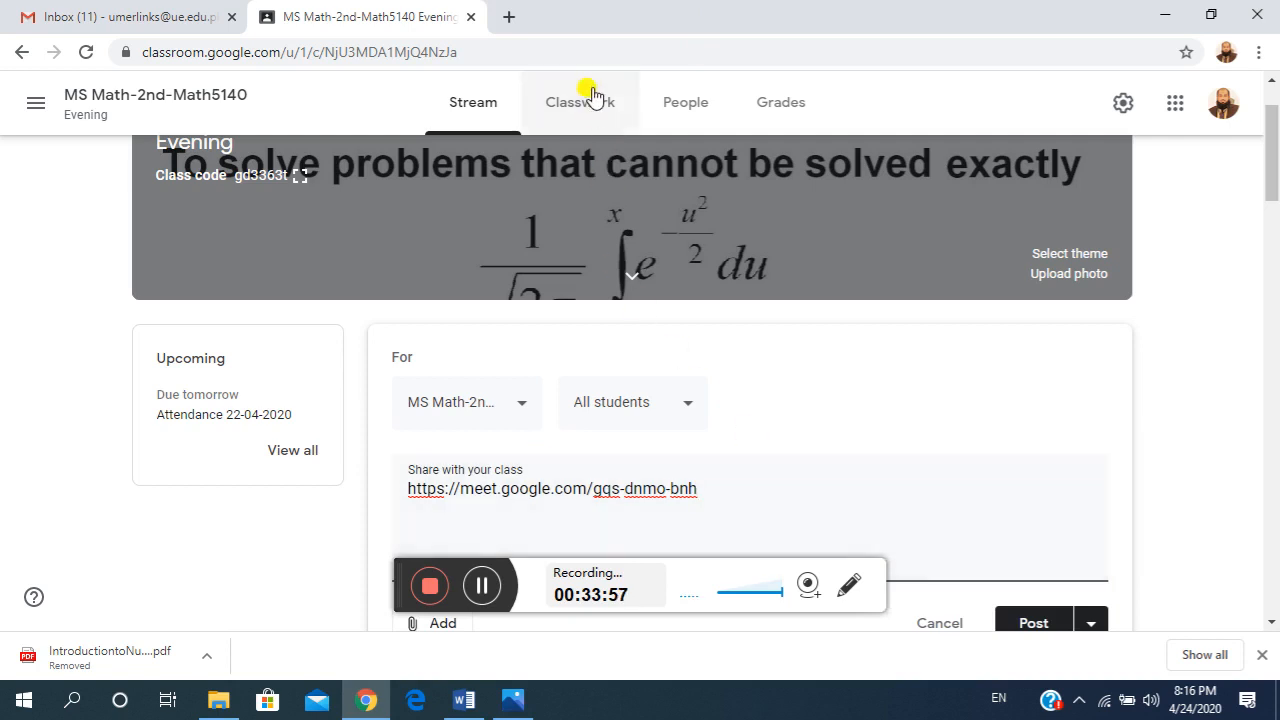
click(590, 105)
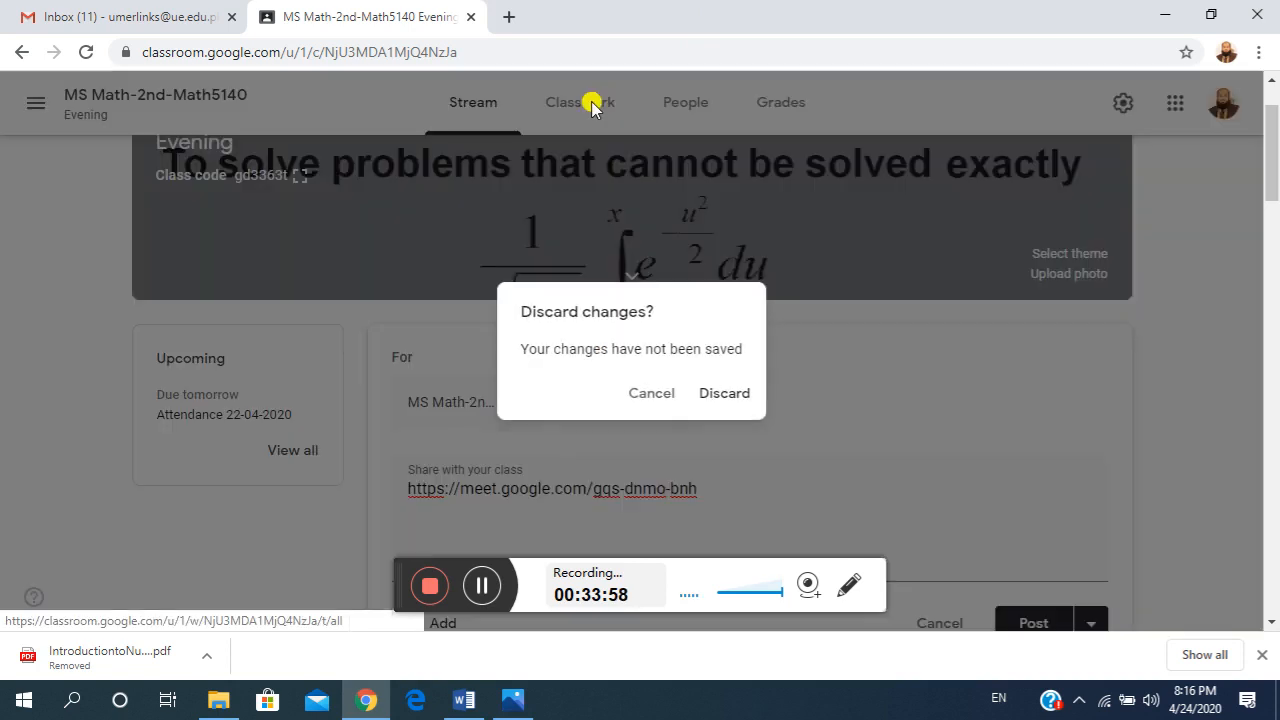
click(714, 395)
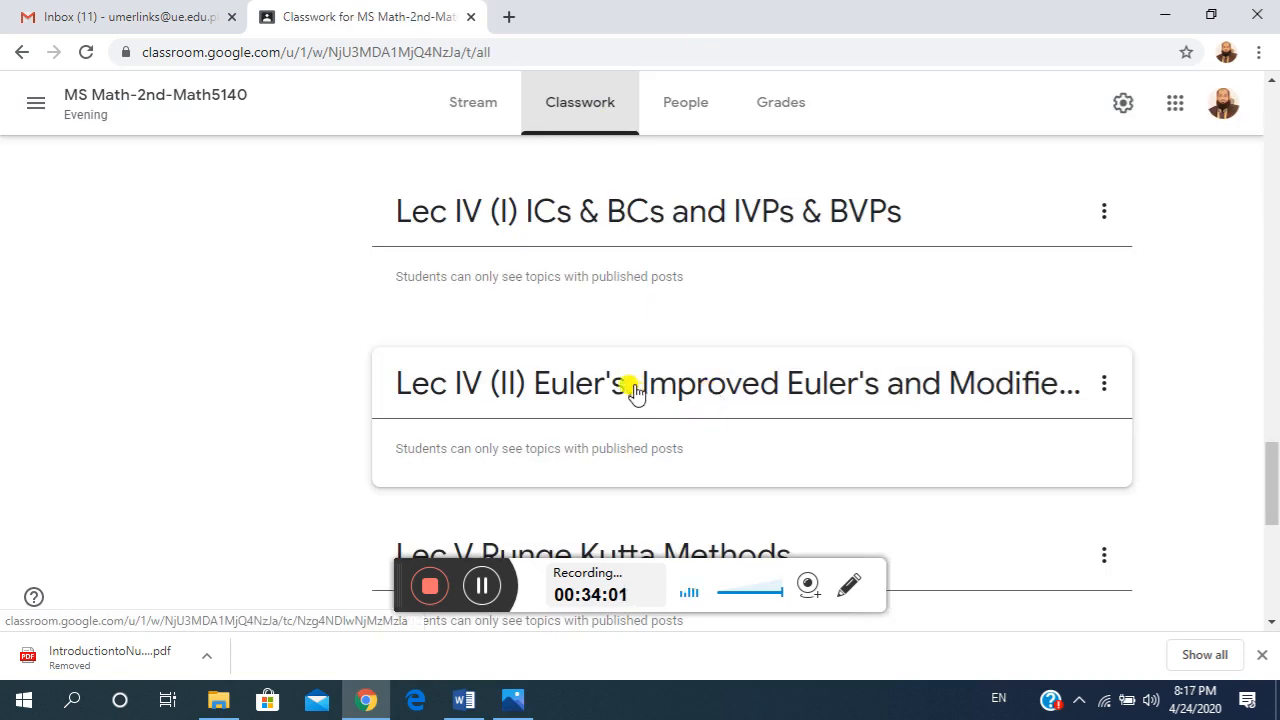
scroll(628, 386, up, 4)
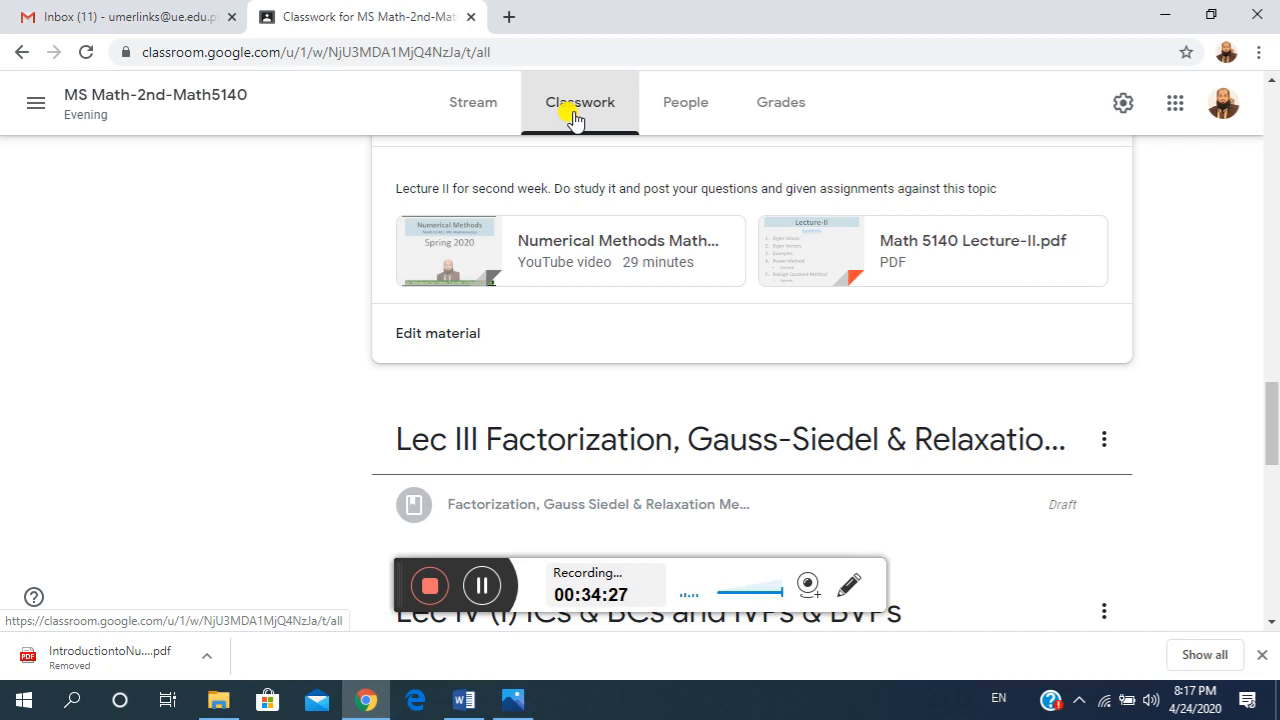
Go from Gmail to Google Drive and open the Attendances Mathematics DS&T form.
click(165, 20)
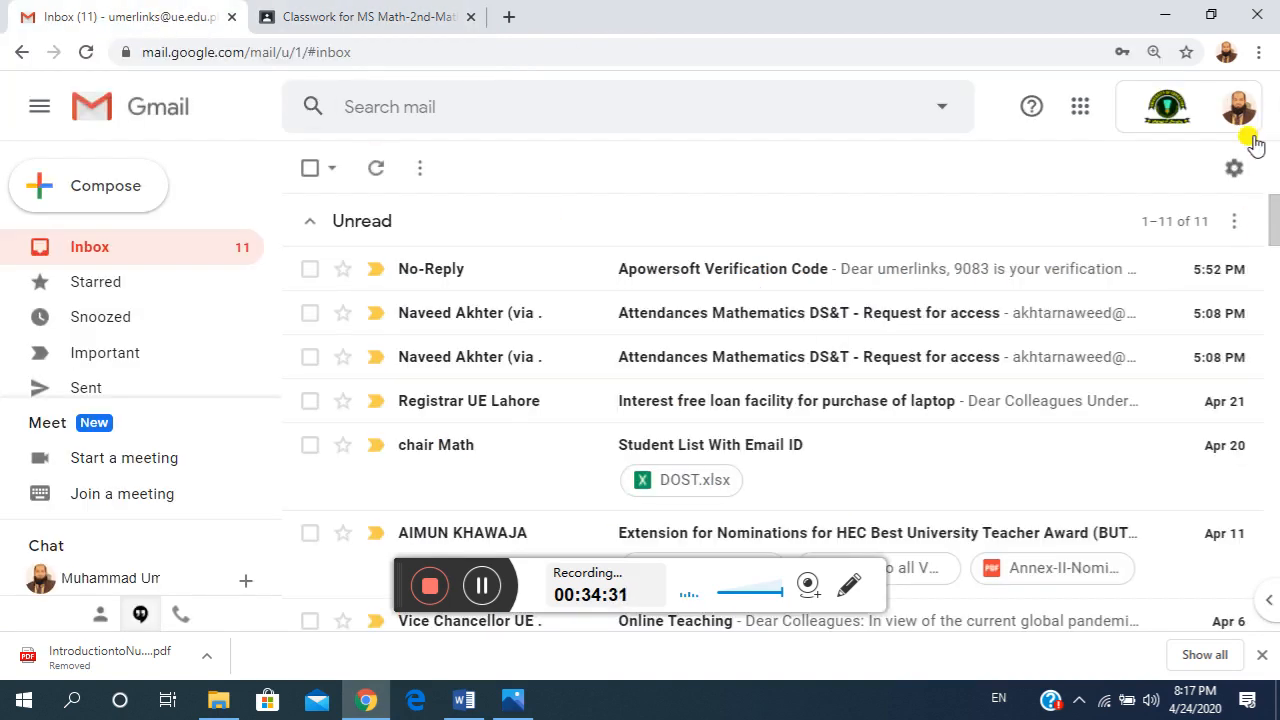
click(1080, 108)
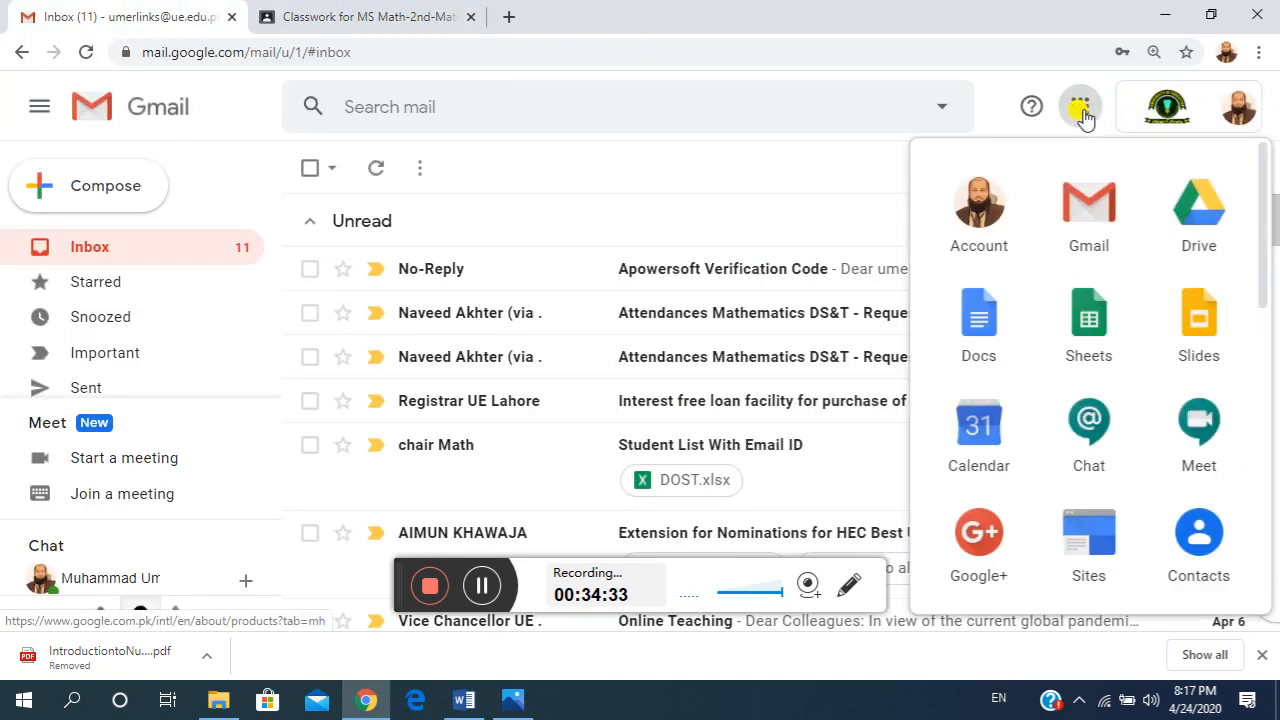
click(1207, 222)
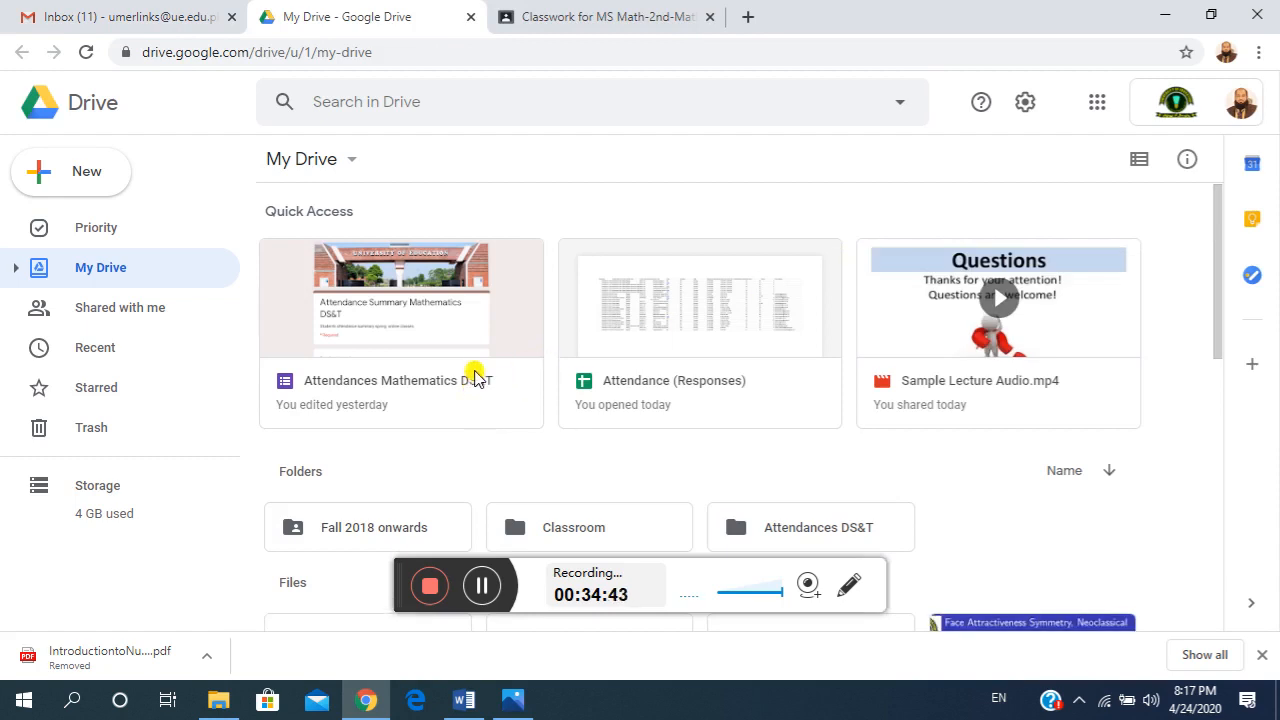
double_click(475, 377)
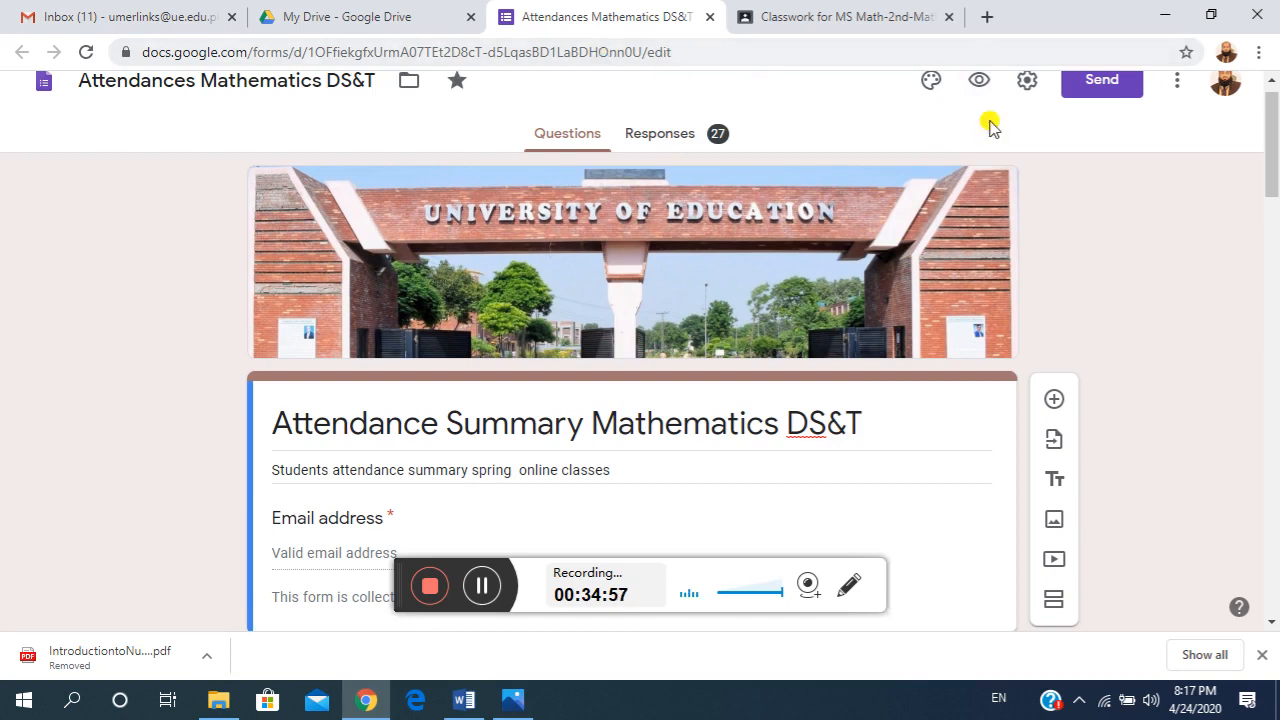
Preview the attendance form and examine its email, teacher, course, class, semester and shift questions.
click(979, 81)
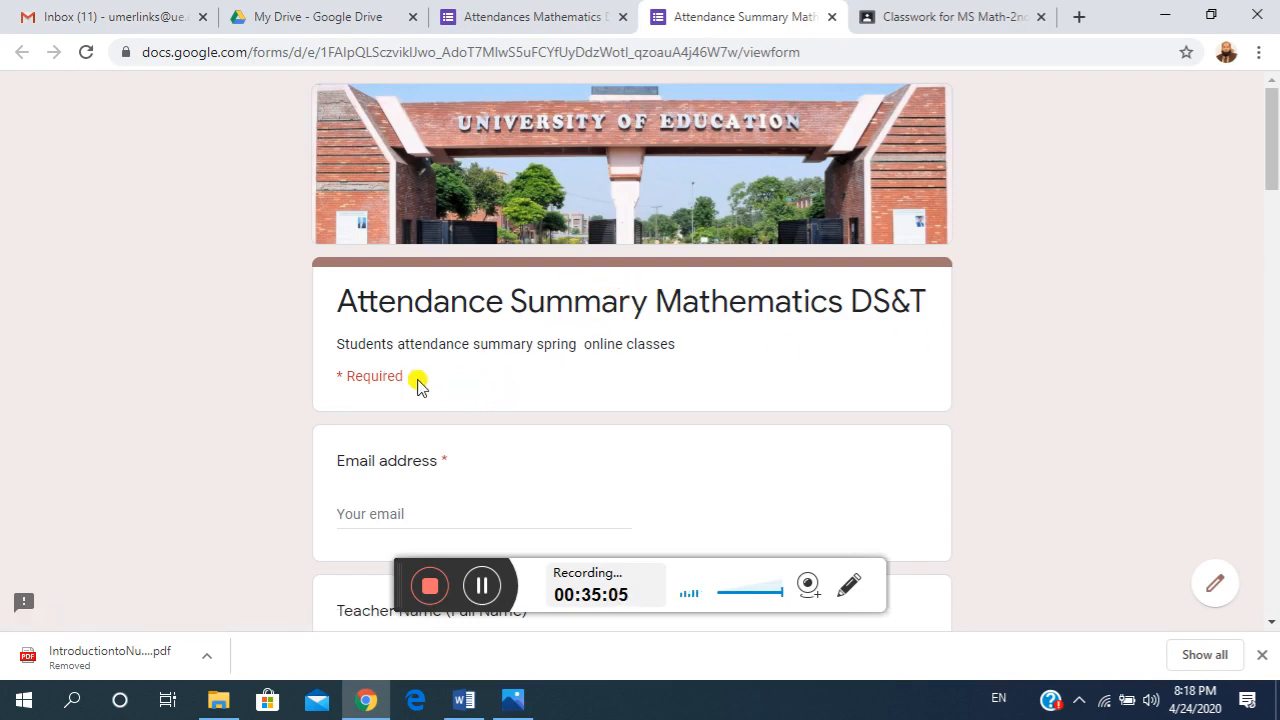
scroll(478, 385, down, 1)
scroll(377, 357, down, 1)
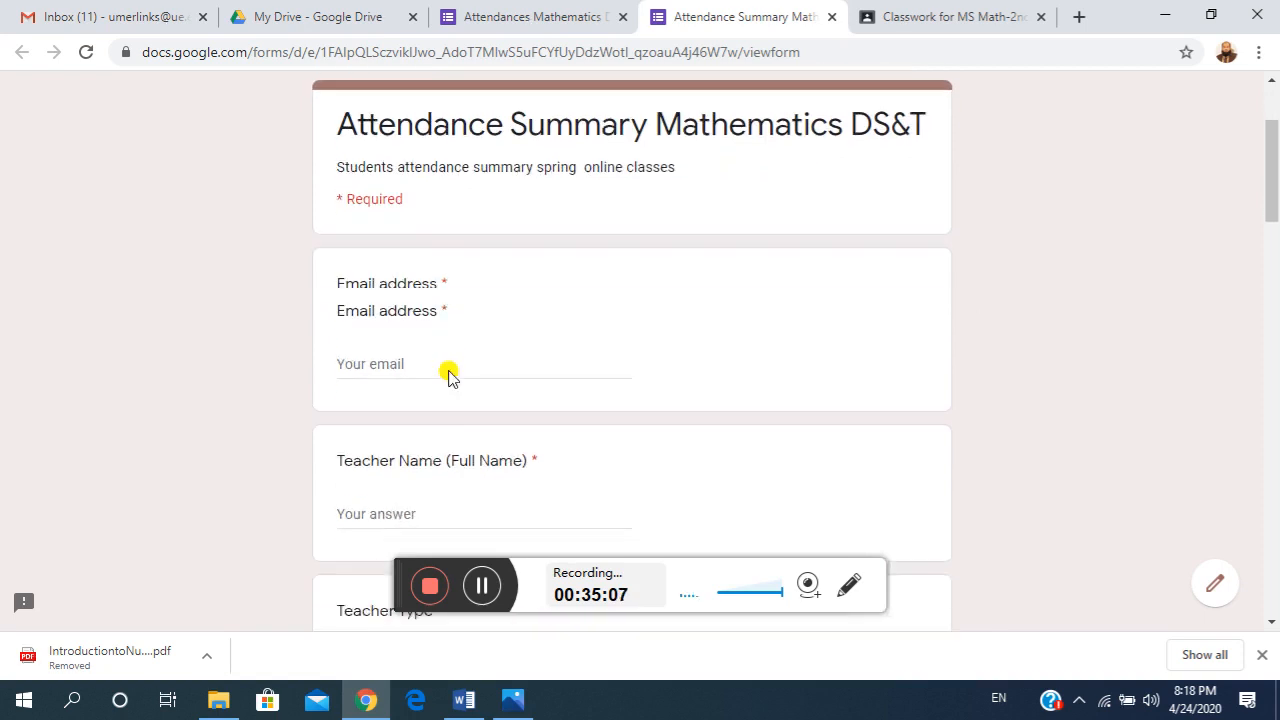
scroll(409, 309, down, 1)
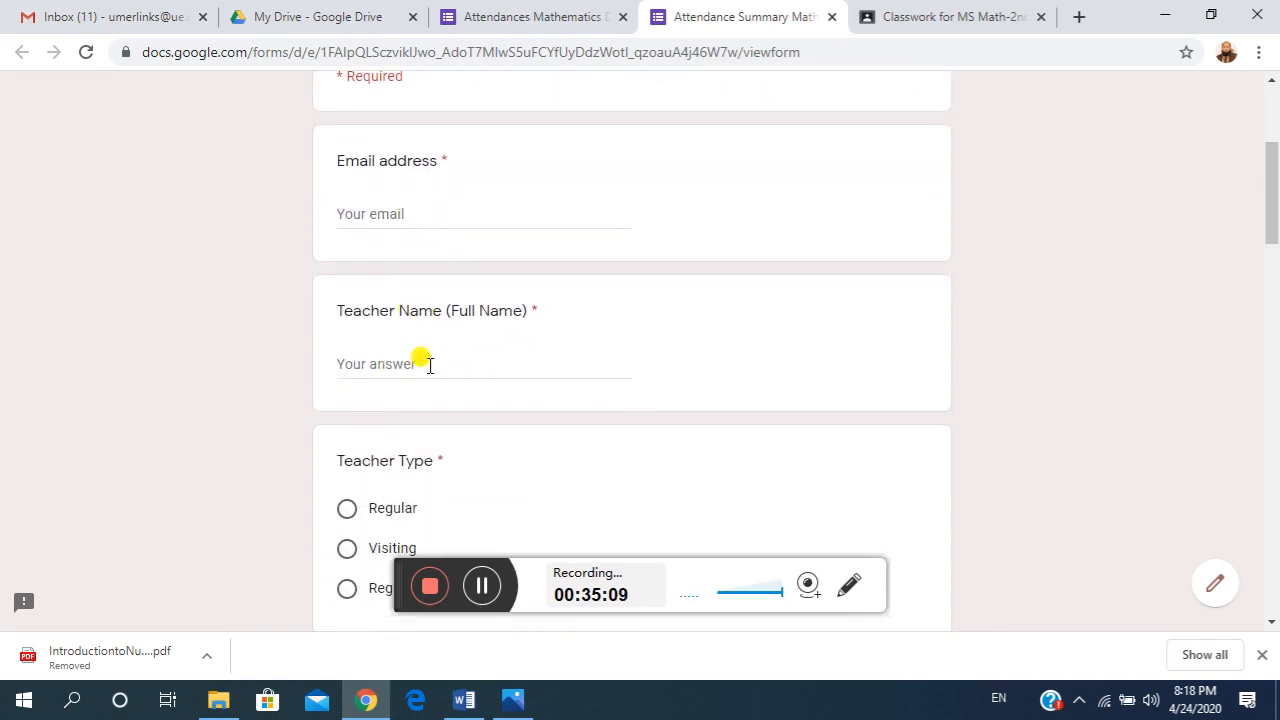
scroll(470, 360, down, 1)
scroll(485, 362, down, 1)
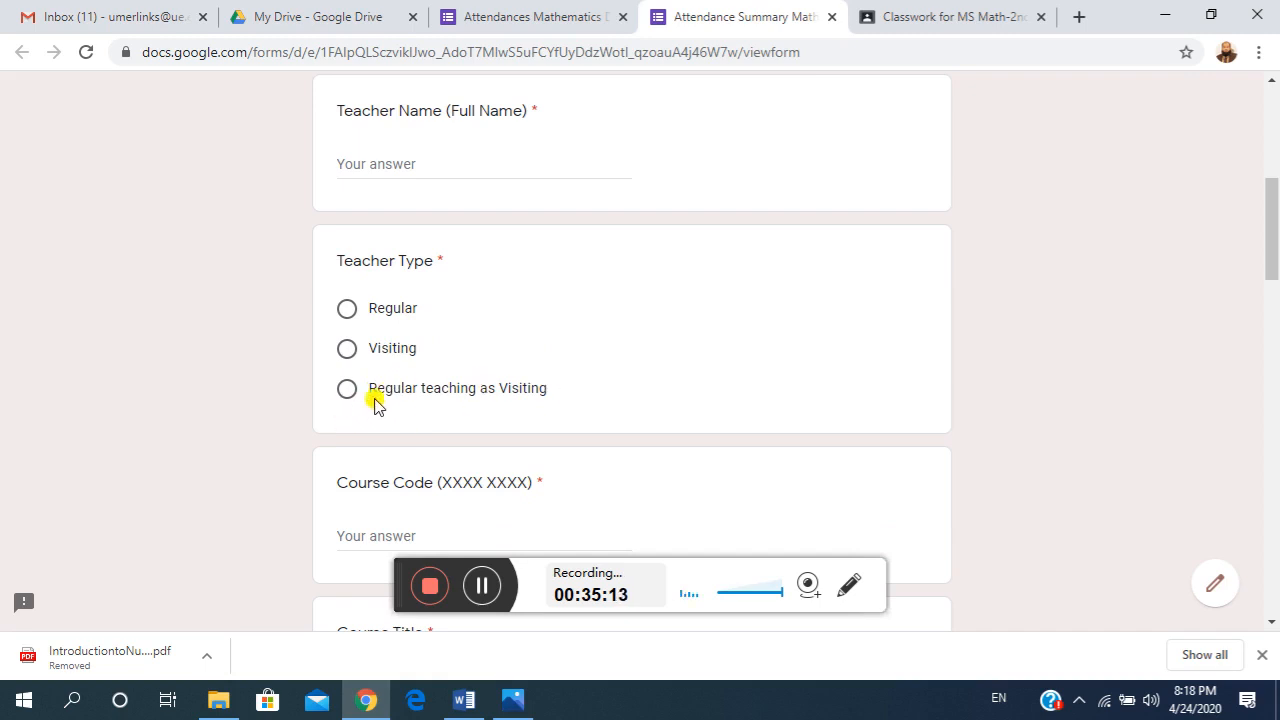
scroll(535, 405, down, 1)
scroll(400, 370, down, 2)
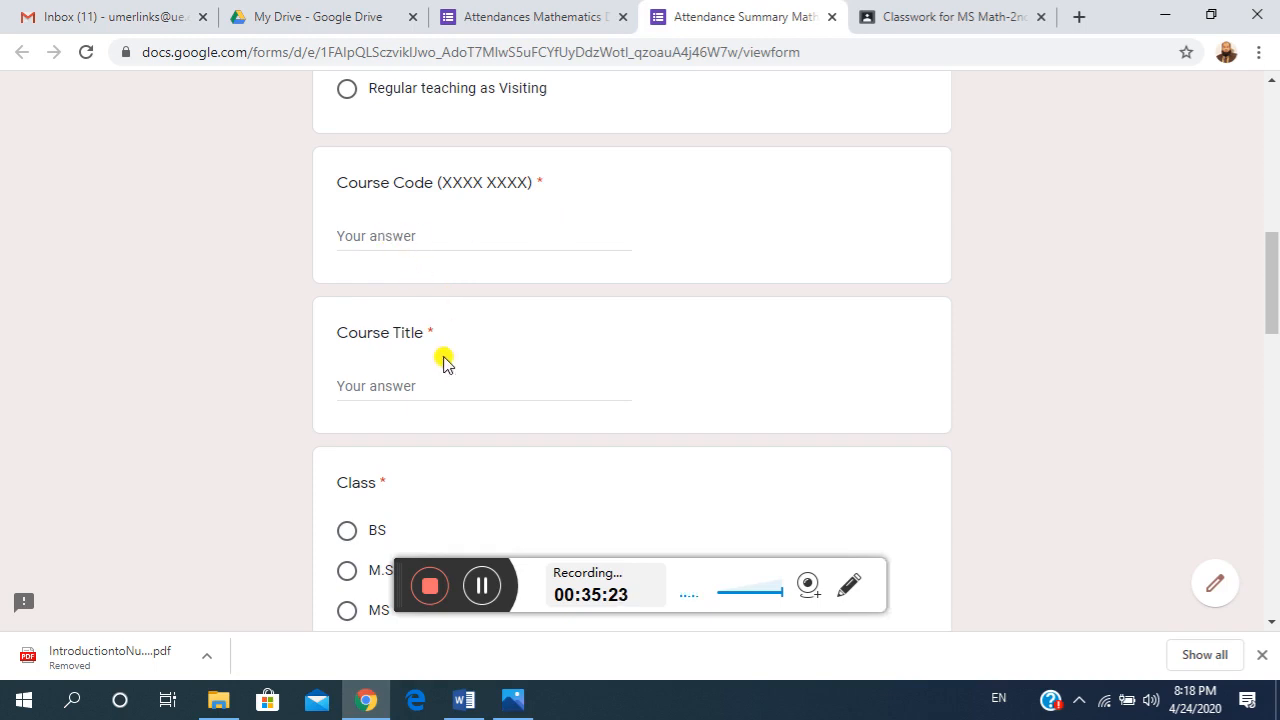
scroll(440, 360, down, 1)
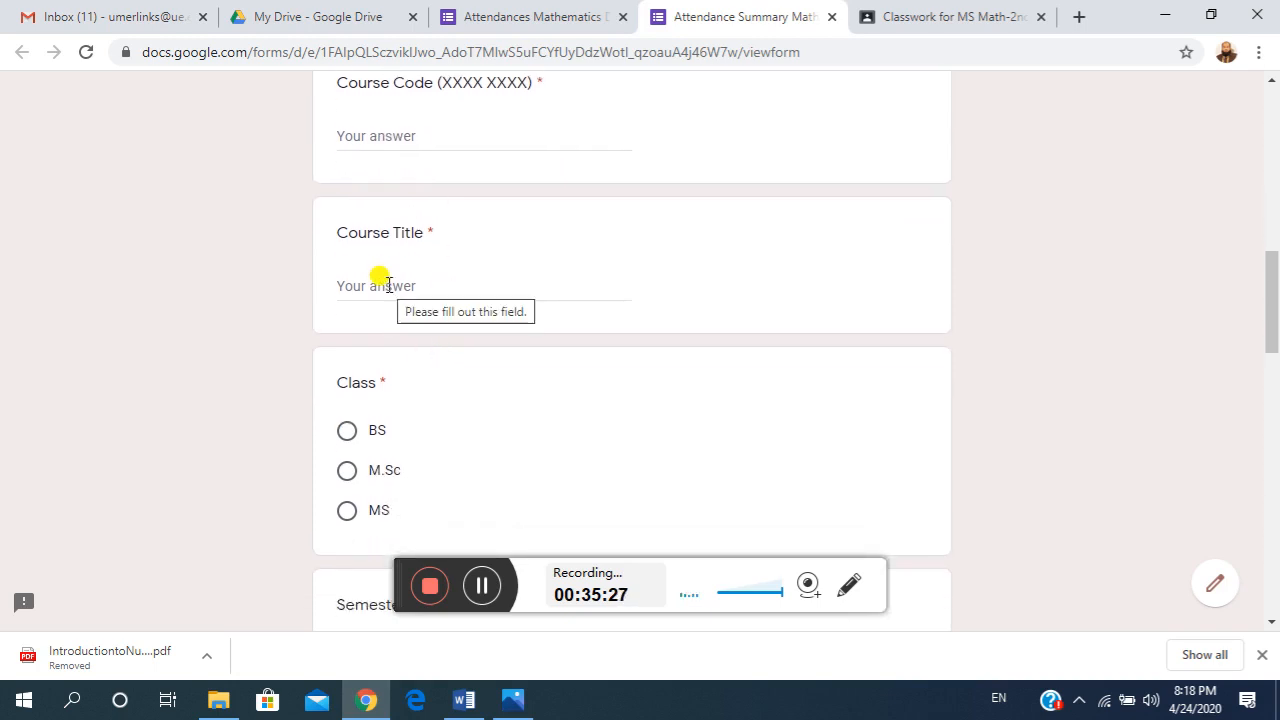
scroll(388, 285, down, 1)
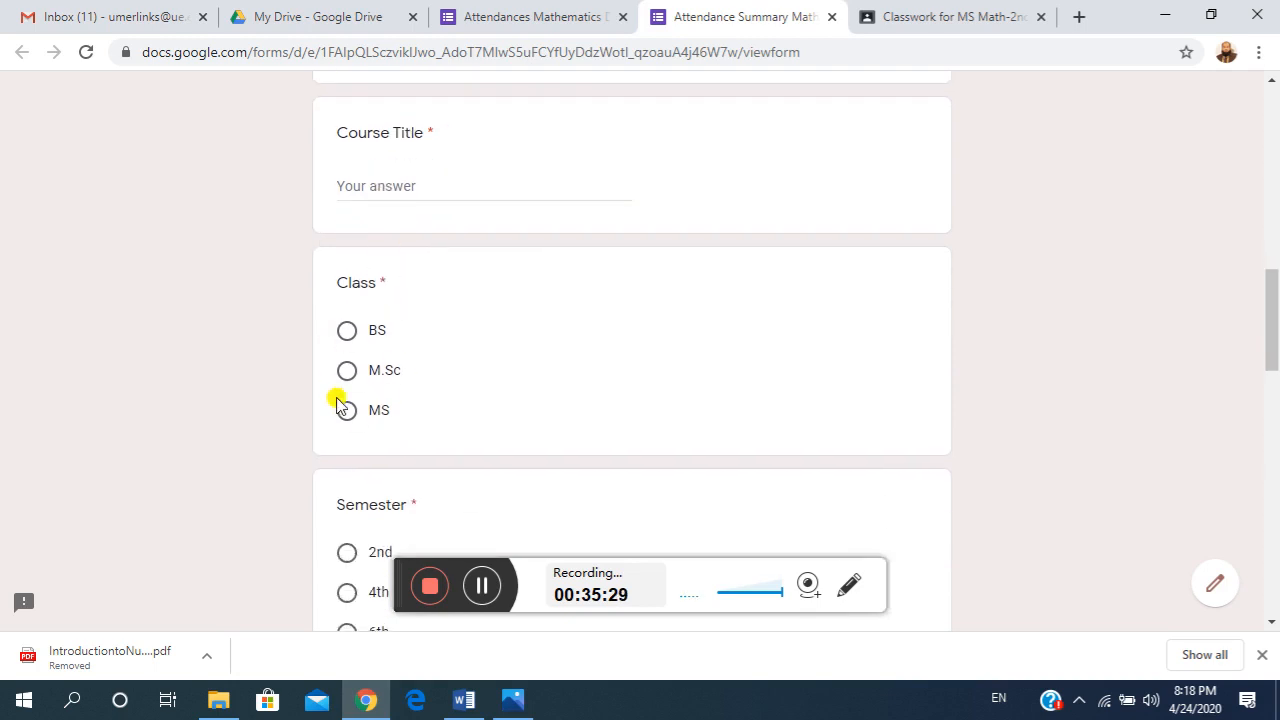
scroll(548, 403, down, 2)
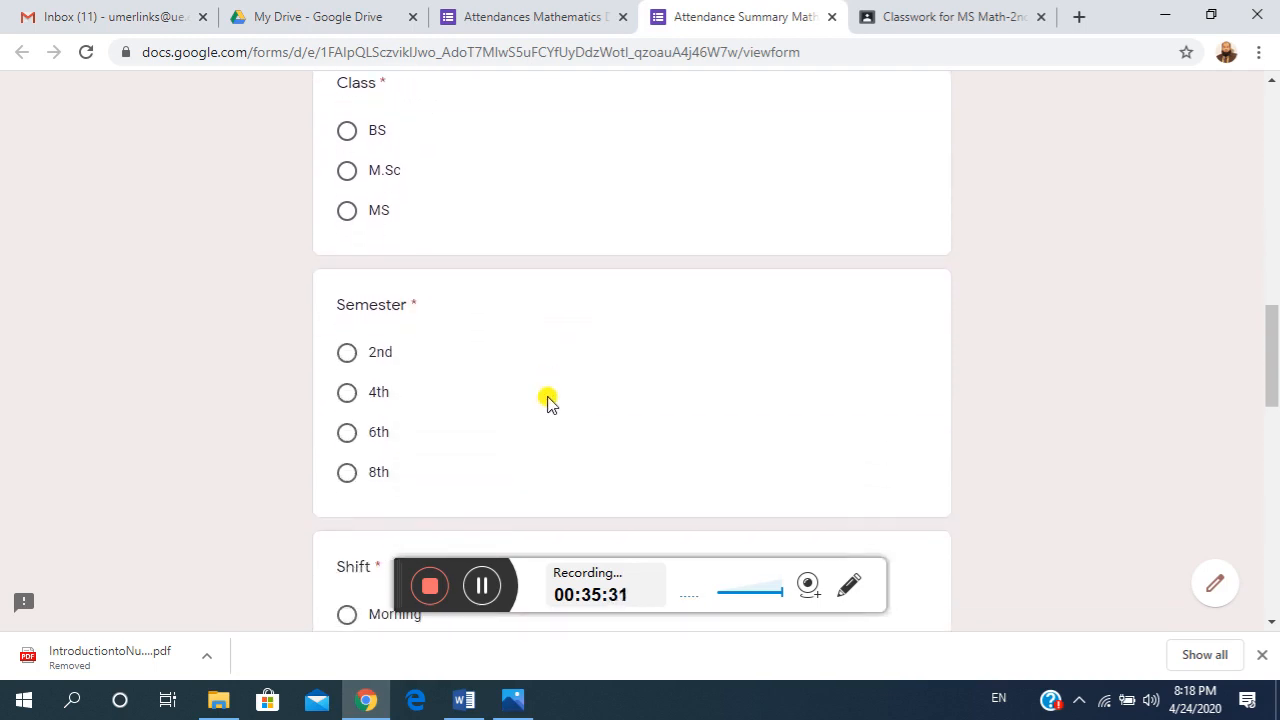
scroll(352, 335, down, 1)
scroll(360, 286, down, 3)
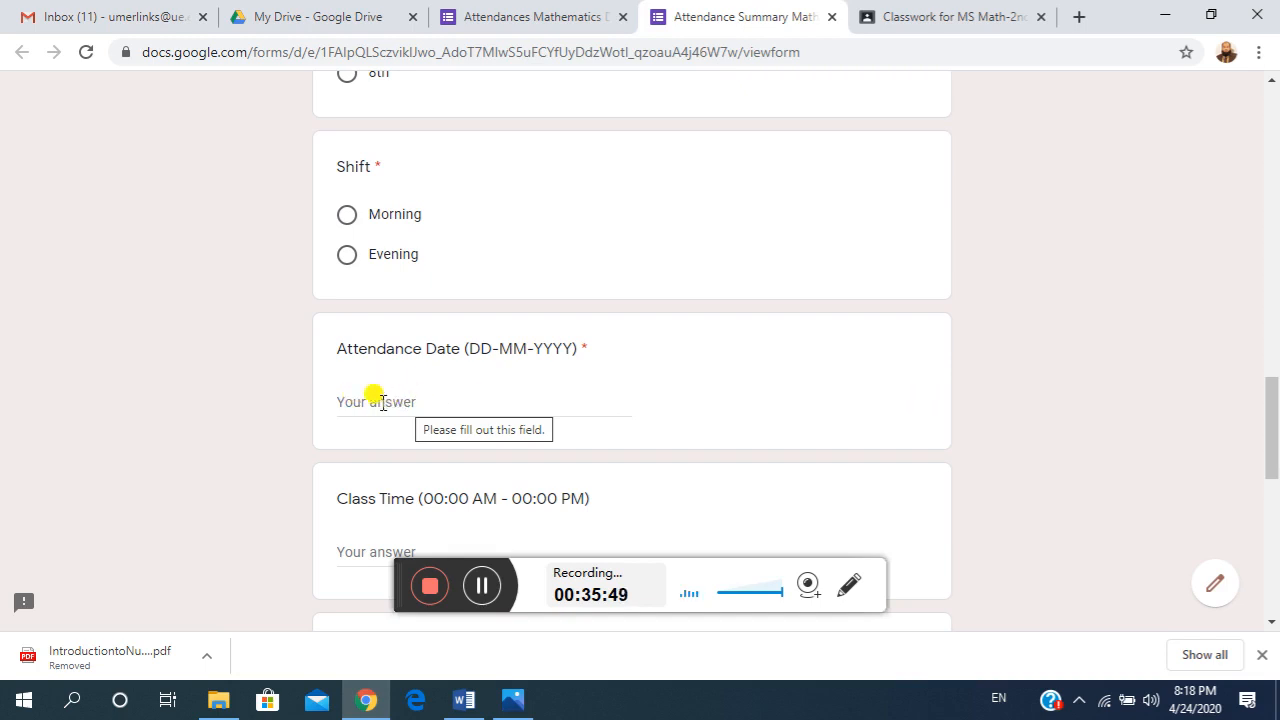
Examine the attendance date, class time and student count questions, and switch the response copy option on and off.
scroll(390, 388, down, 2)
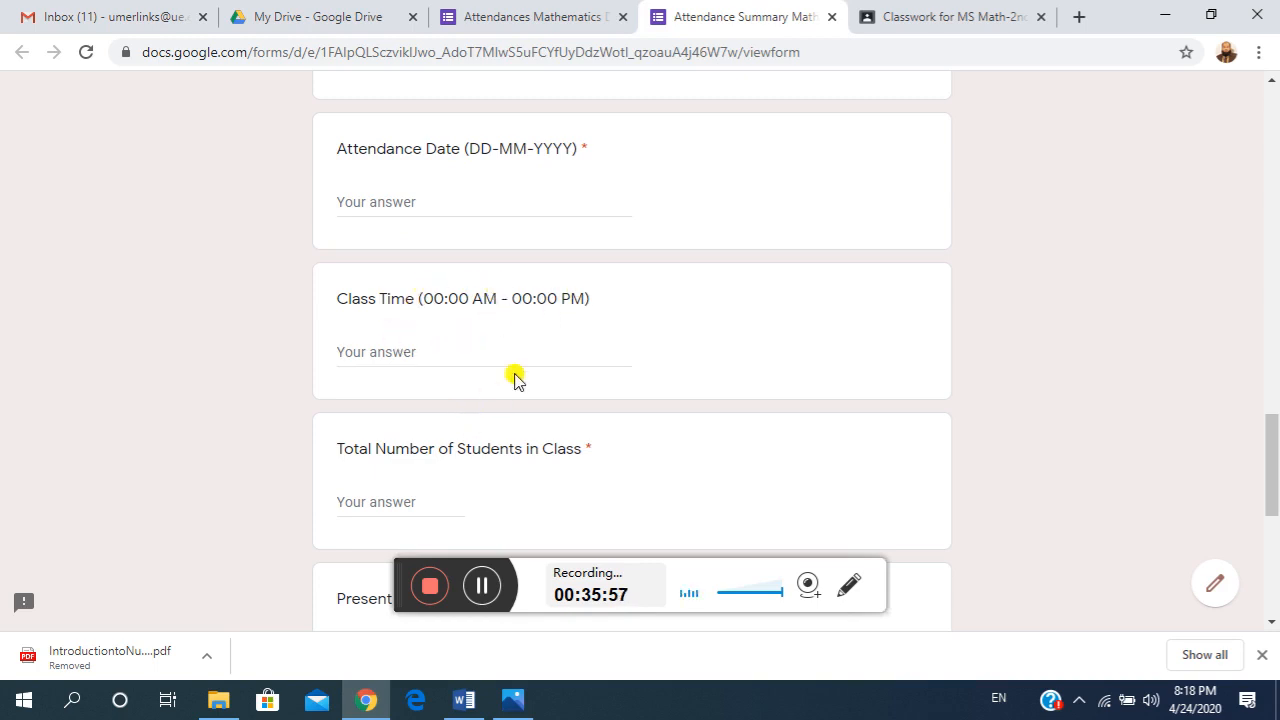
scroll(516, 378, down, 2)
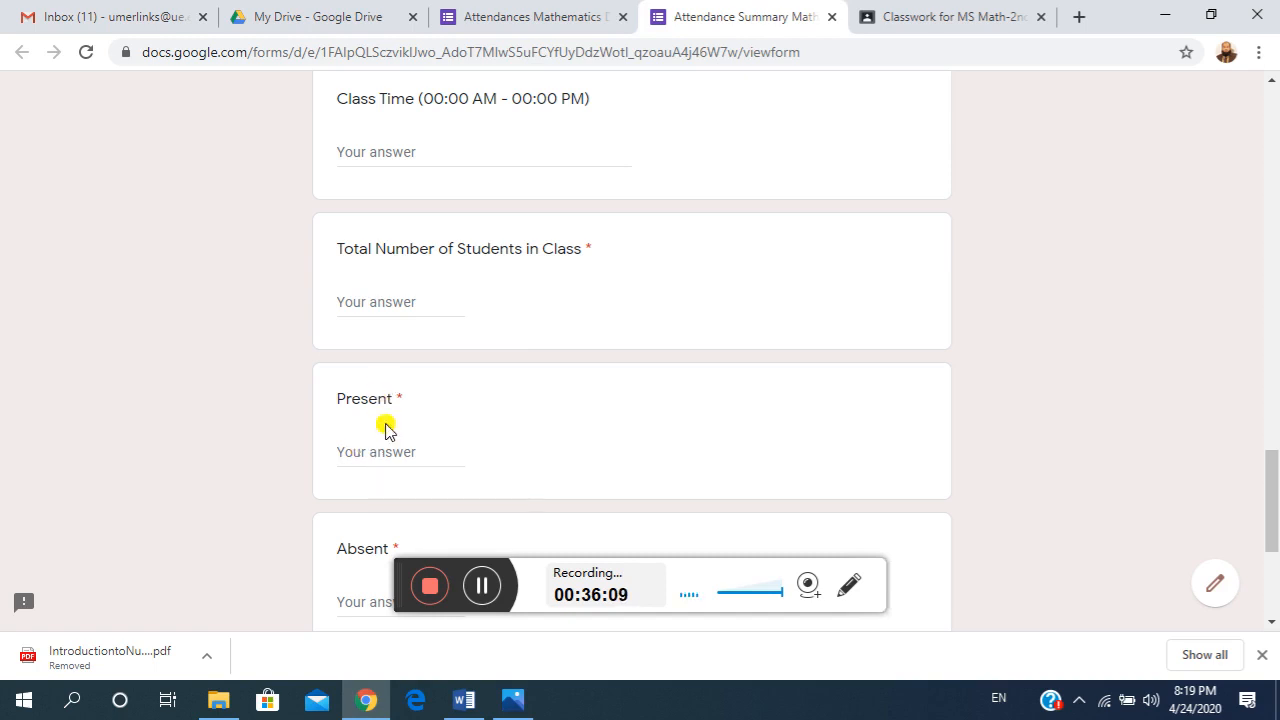
scroll(385, 453, down, 1)
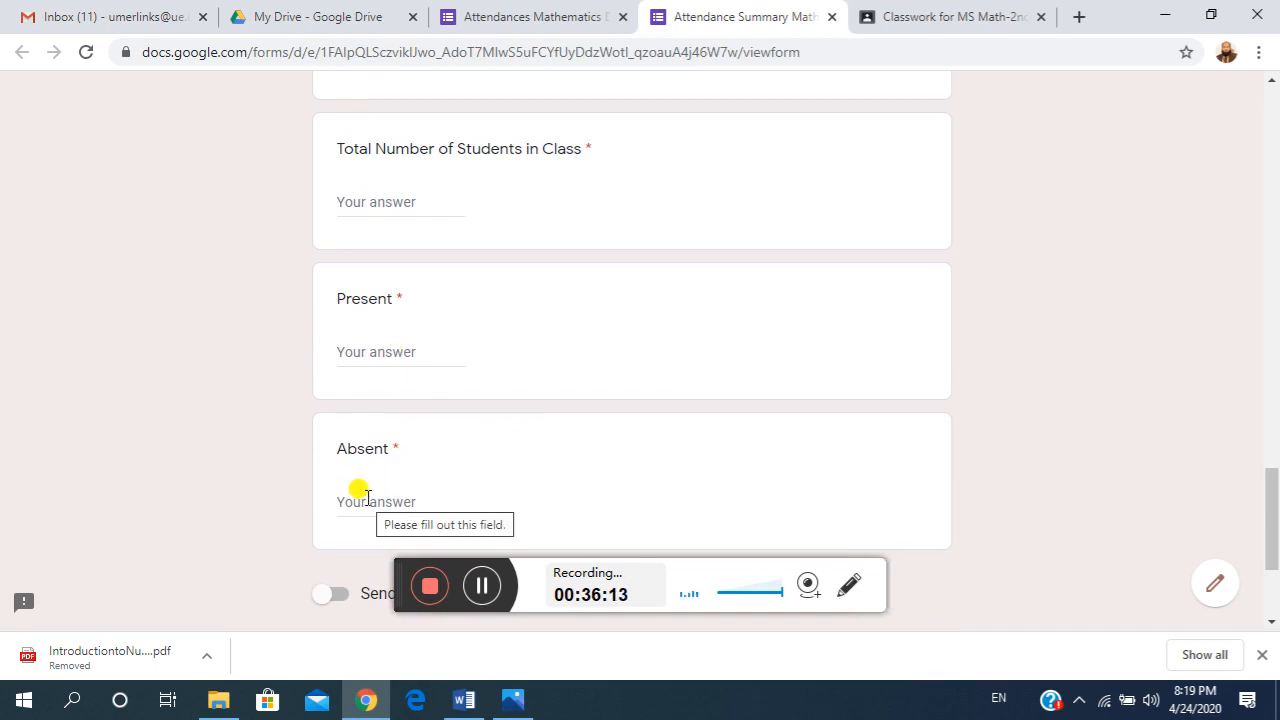
scroll(360, 494, down, 1)
scroll(371, 449, down, 1)
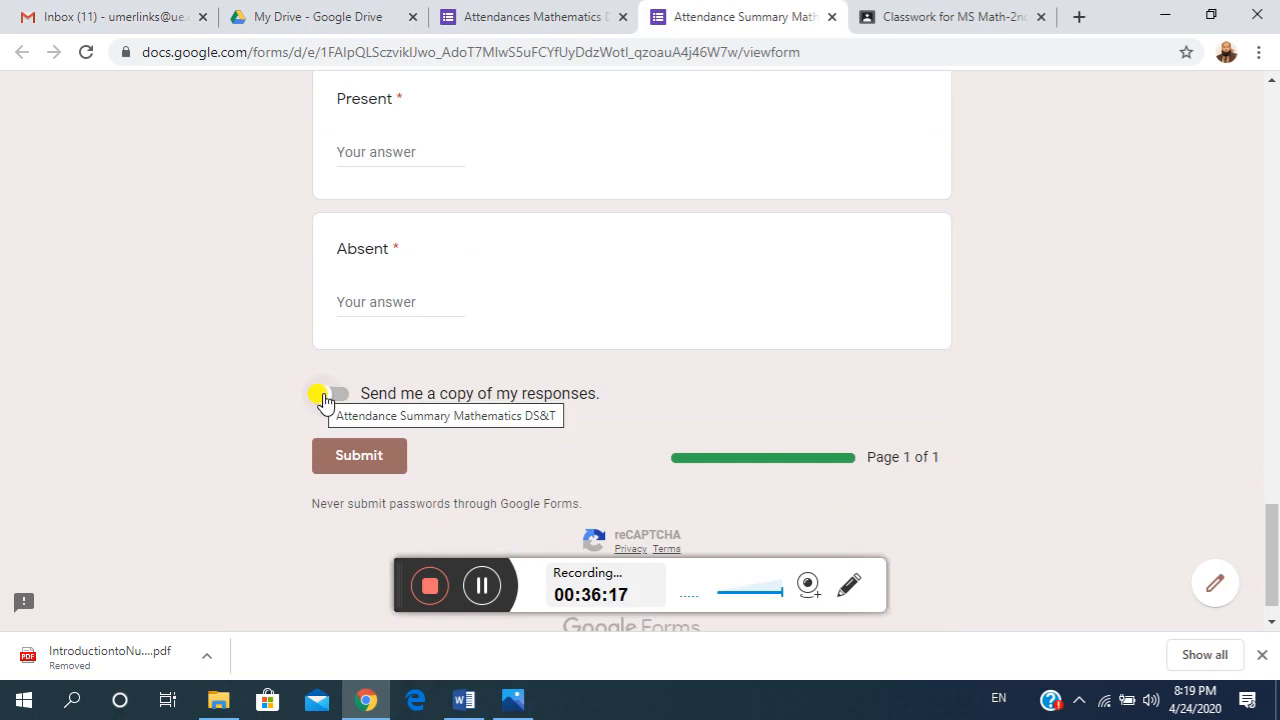
click(325, 399)
click(335, 400)
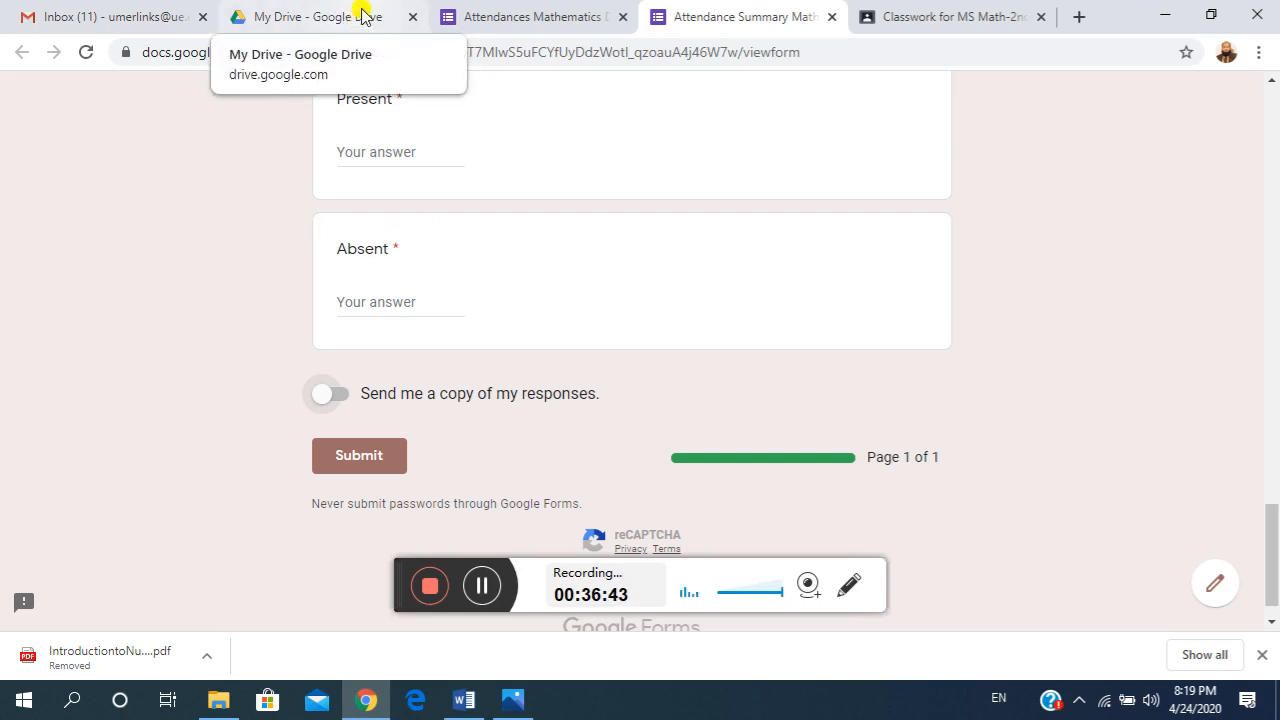
Open the Attendance (Responses) spreadsheet from Google Drive and look through the submitted rows.
click(360, 16)
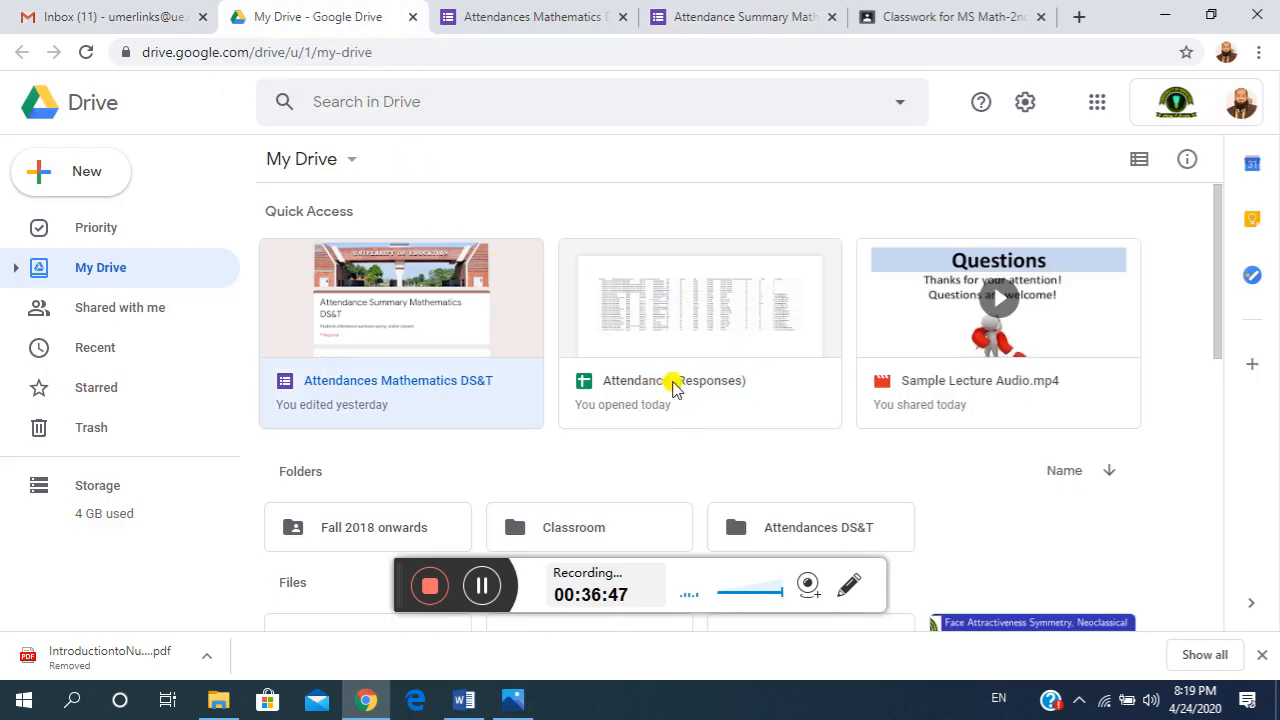
double_click(680, 381)
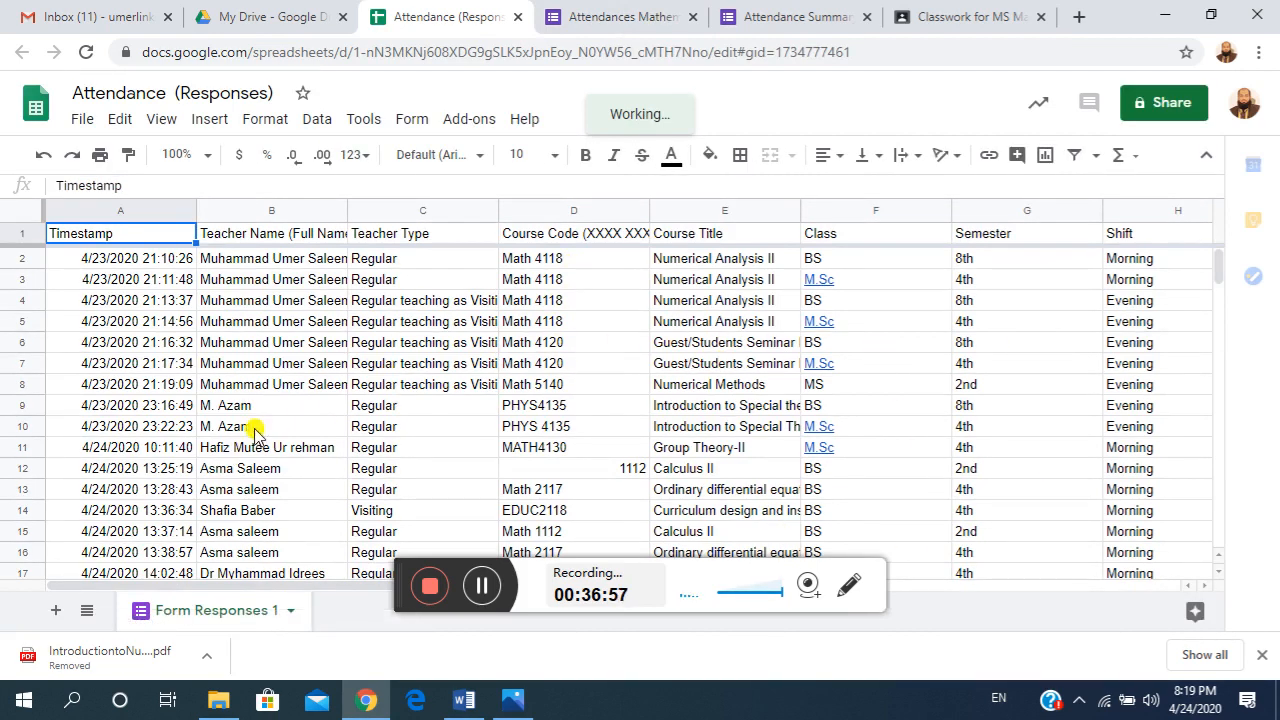
scroll(286, 386, down, 1)
scroll(248, 422, down, 3)
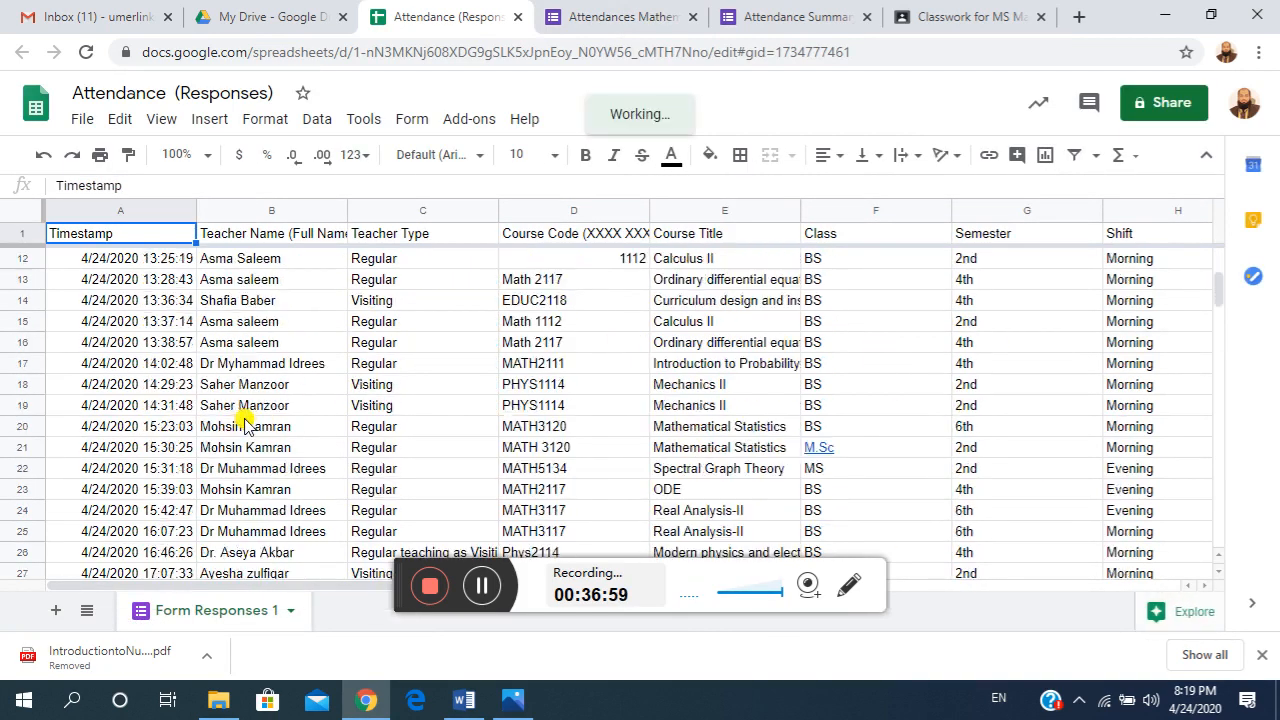
scroll(229, 424, up, 2)
scroll(229, 424, up, 3)
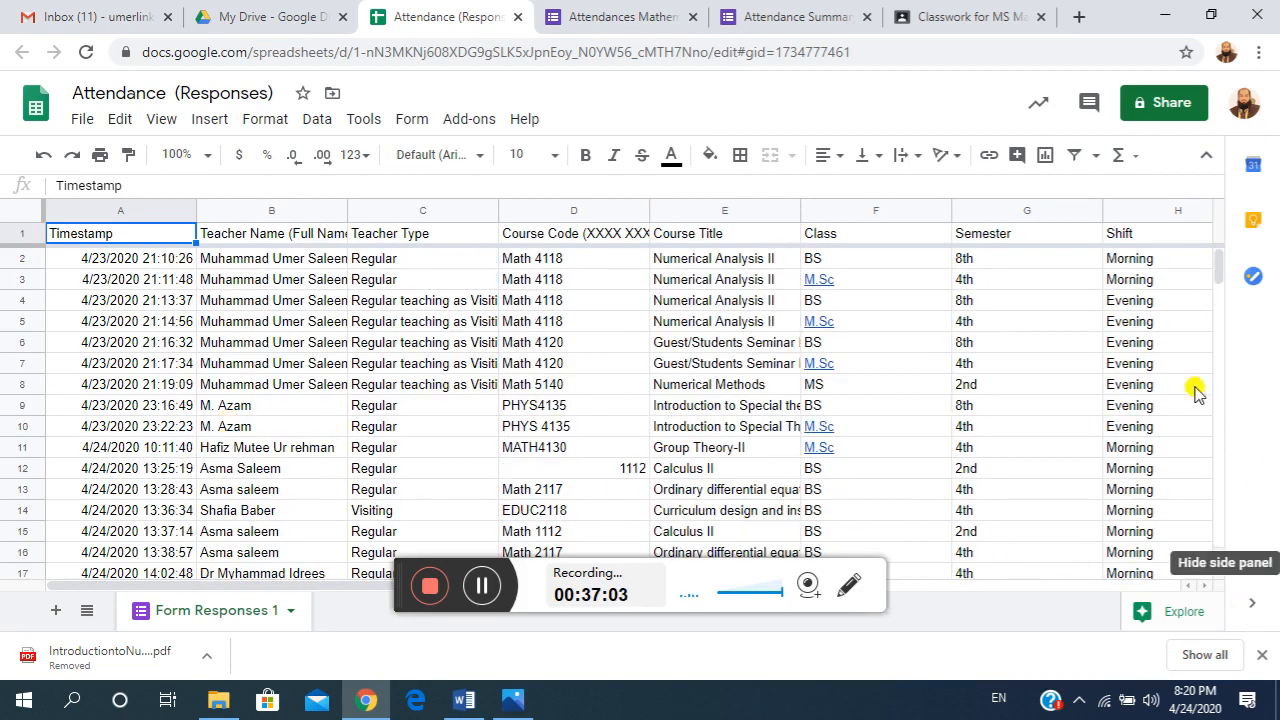
Hide the spreadsheet's side panel and examine the attendance columns through Email Address down to the last response.
click(1247, 610)
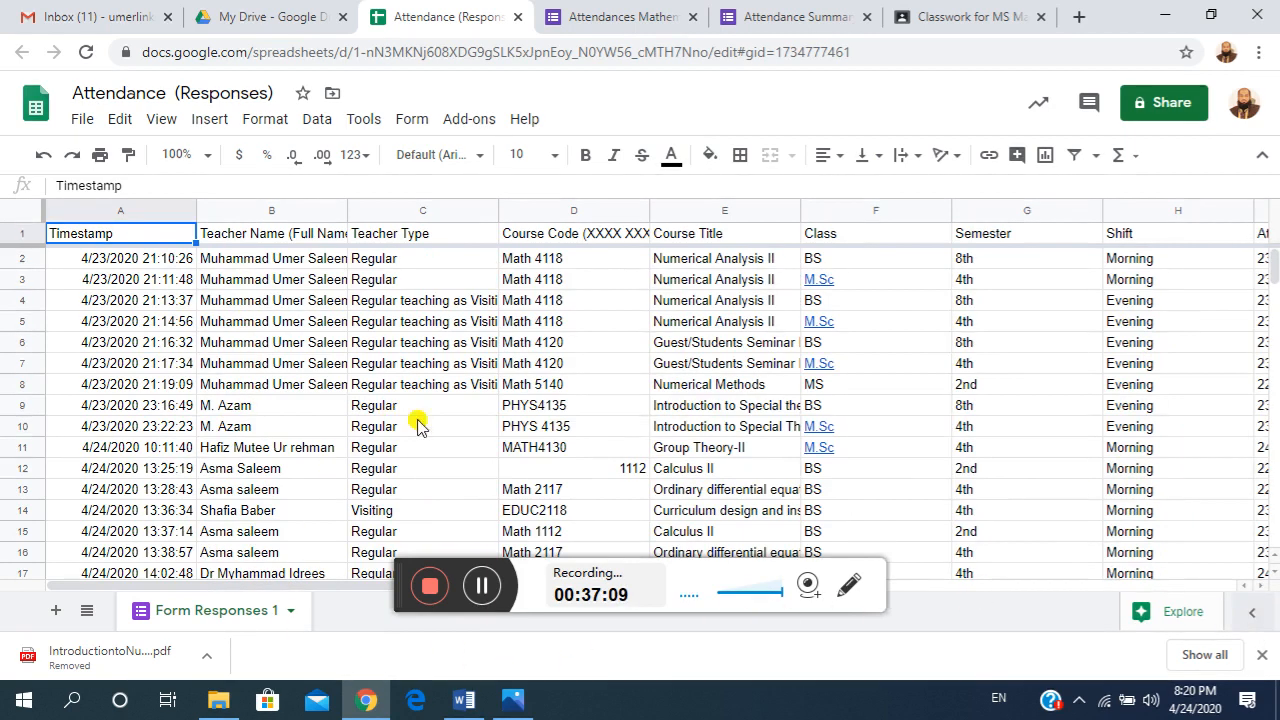
click(868, 408)
key(ctrl+Right)
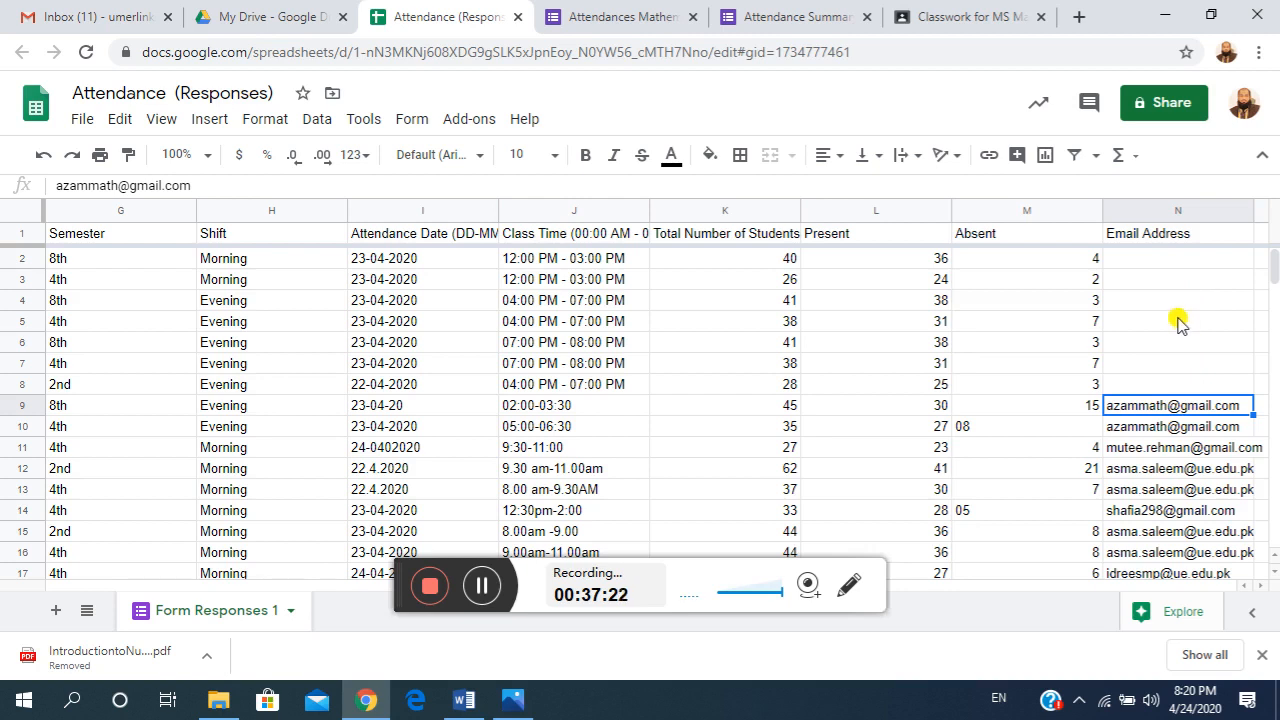
scroll(1152, 530, down, 5)
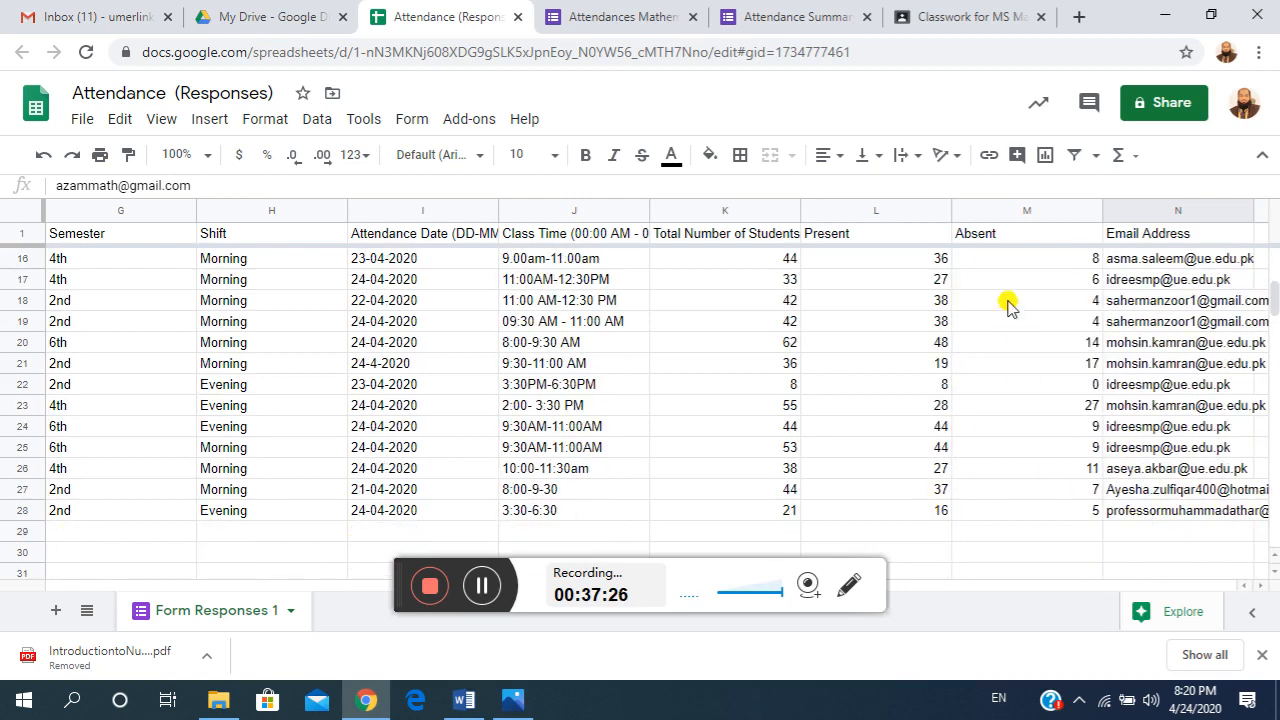
Close the responses spreadsheet, the attendance form and Google Drive, and return to the Attendances topic in Classwork.
click(516, 17)
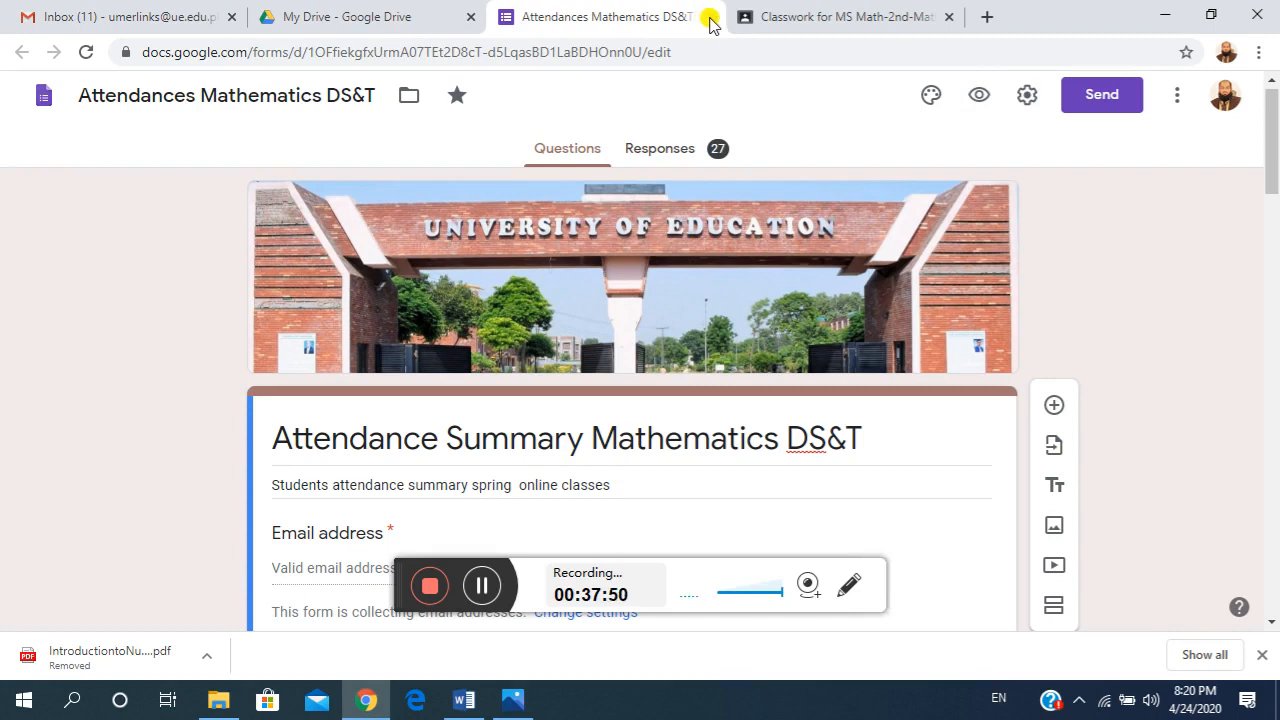
click(709, 17)
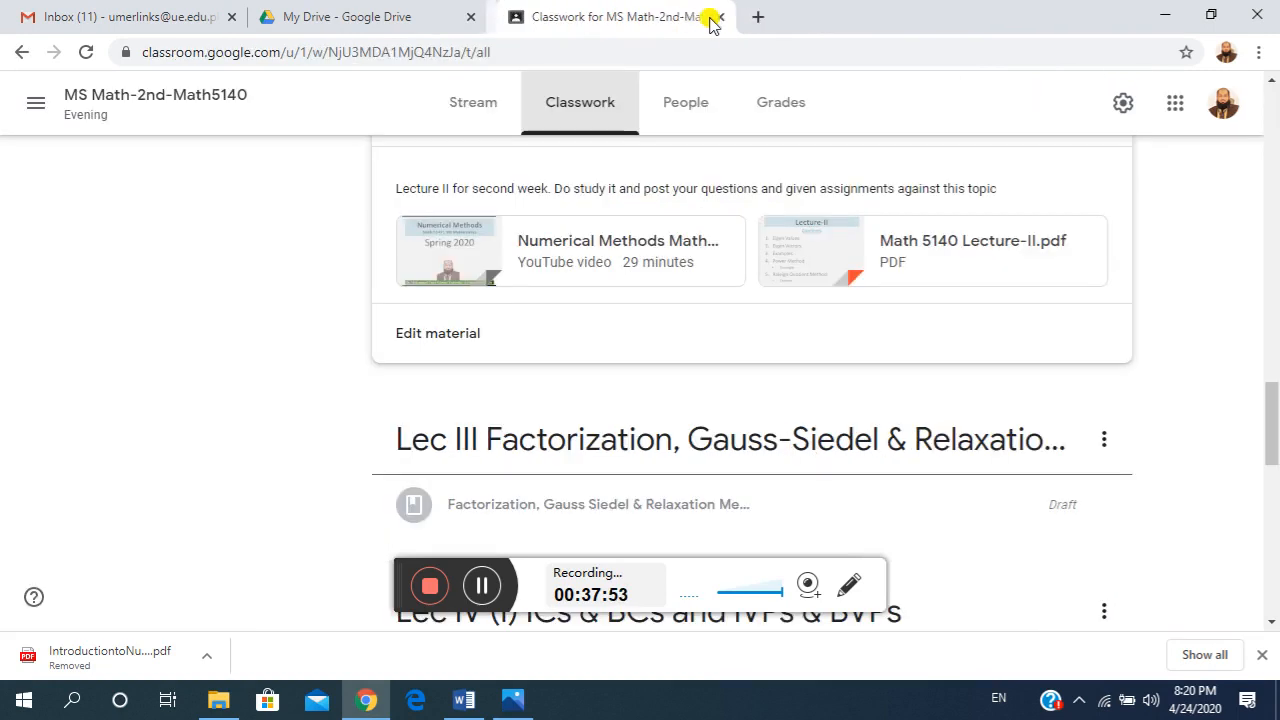
scroll(600, 322, up, 20)
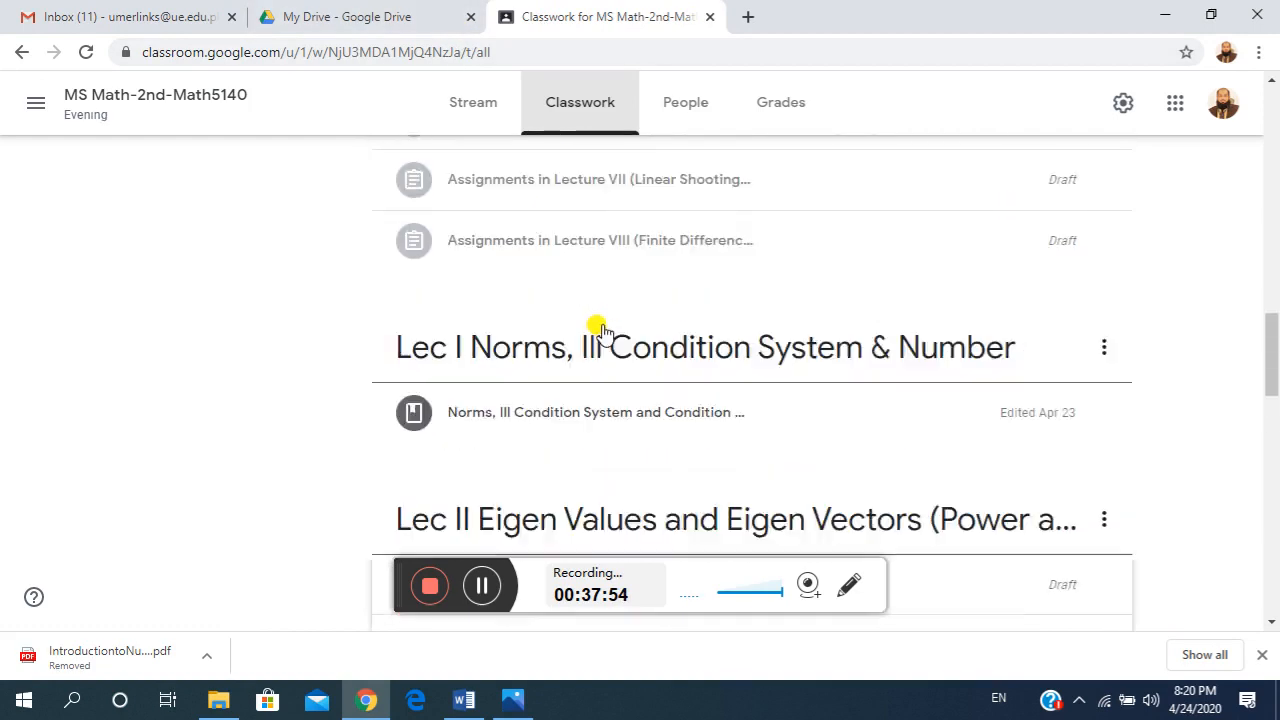
scroll(572, 335, up, 1)
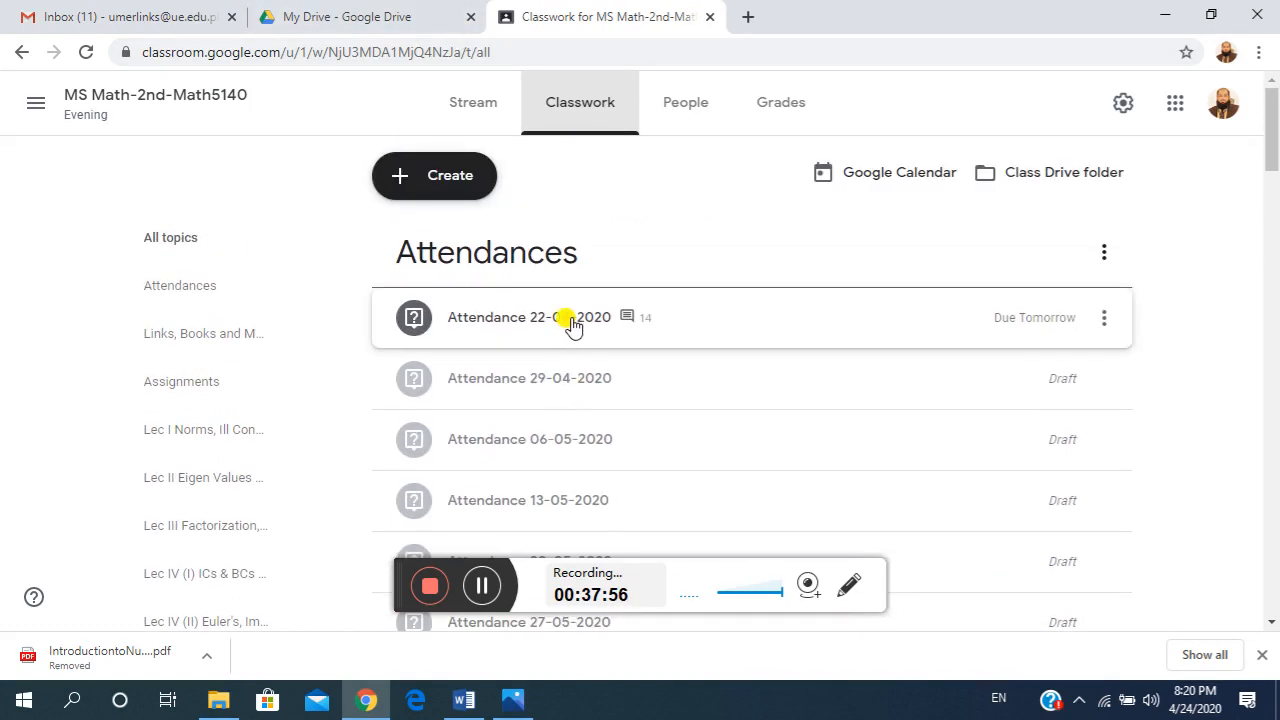
click(388, 12)
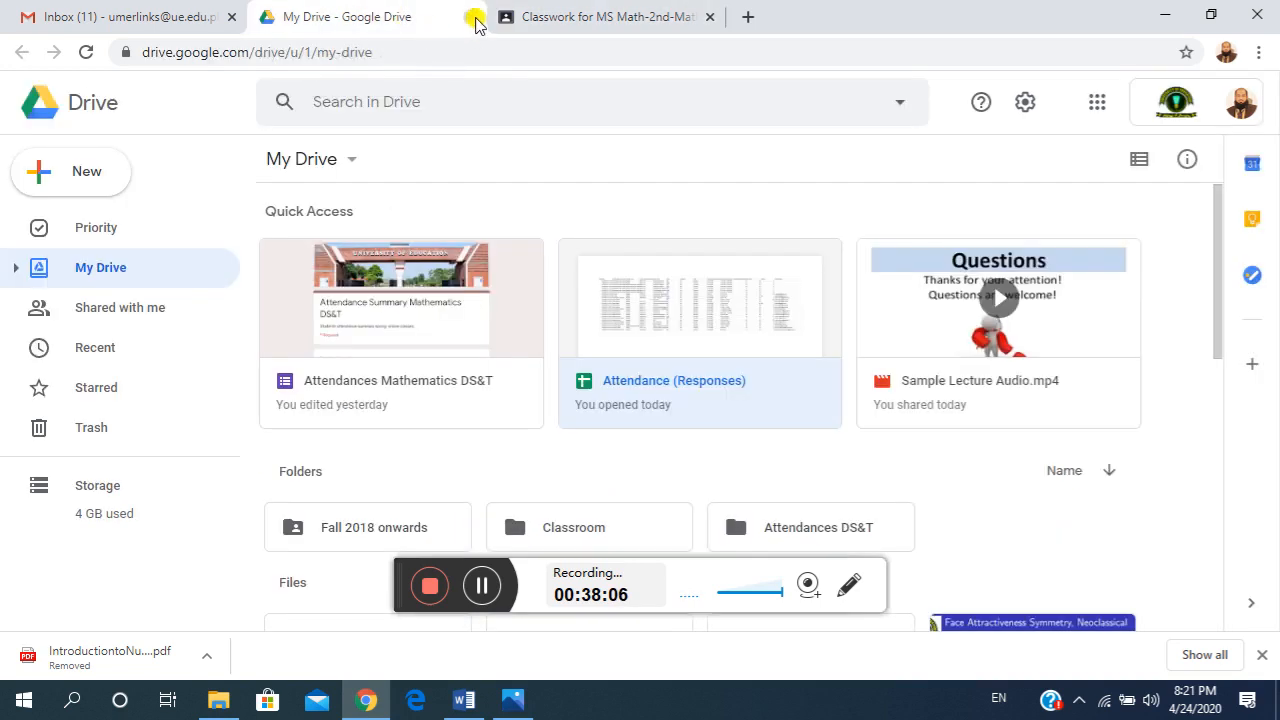
click(478, 20)
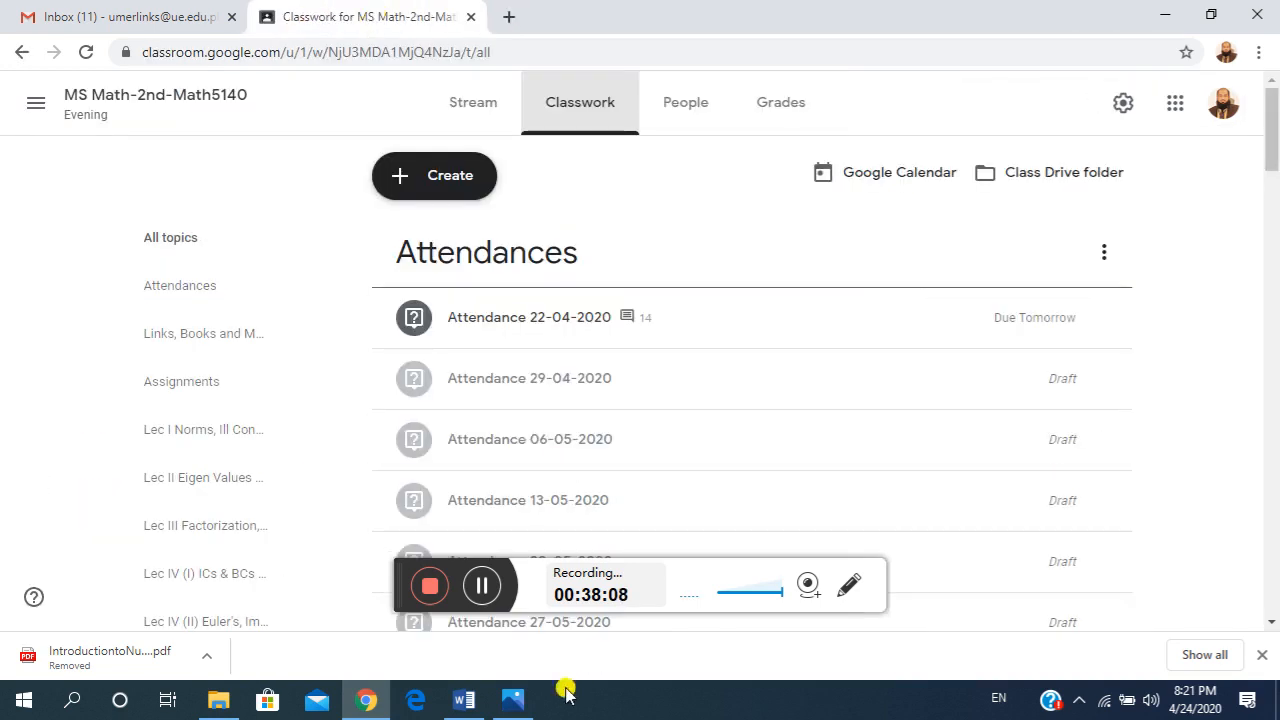